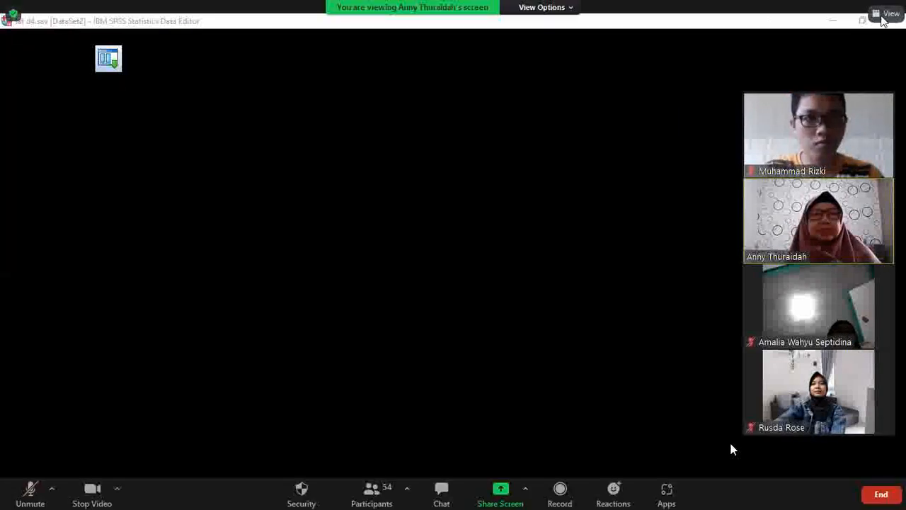
# Exit the Zoom meeting's full-screen view and place it side by side with the untitled SPSS Data Editor window.
pyautogui.click(885, 14)
pyautogui.click(798, 122)
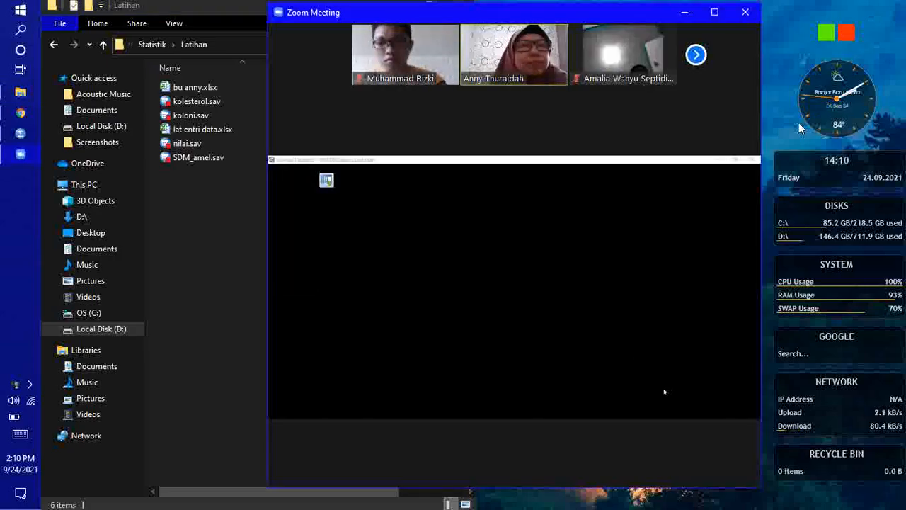
pyautogui.press('XF86MonBrightnessDown')
pyautogui.press('super+Right')
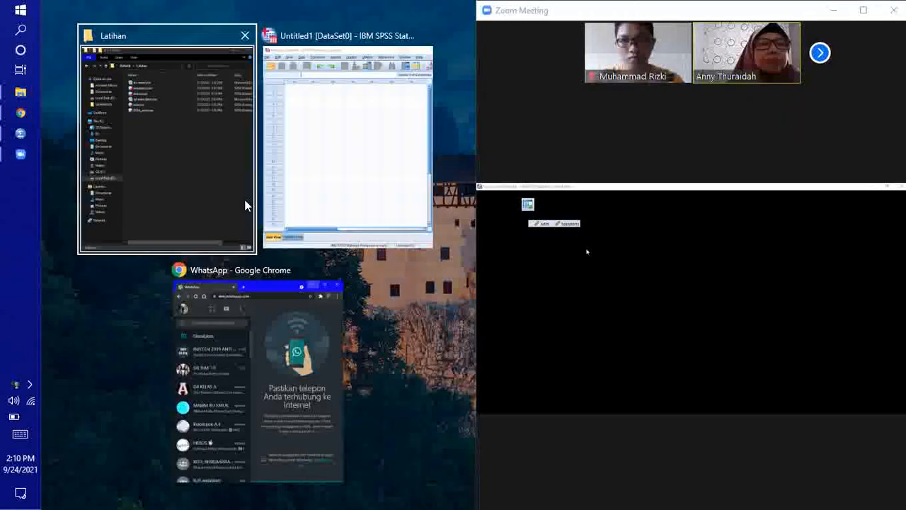
pyautogui.click(303, 196)
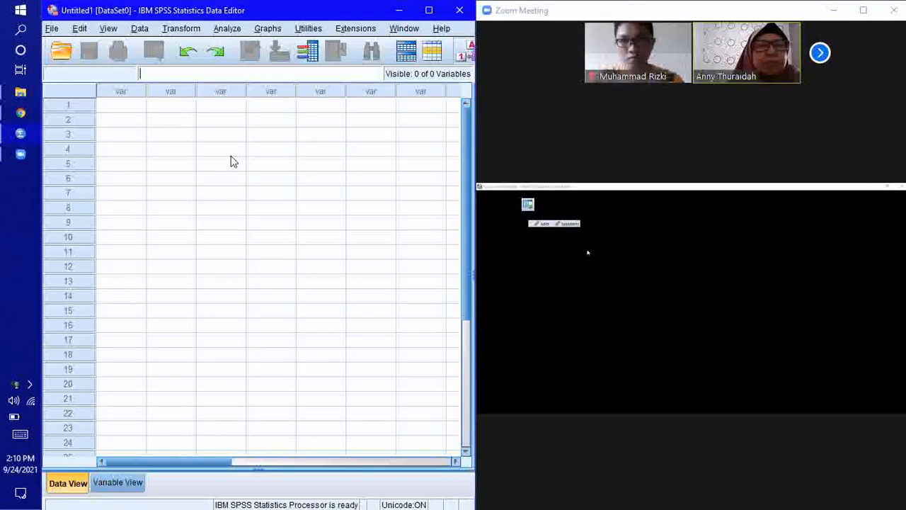
pyautogui.click(52, 29)
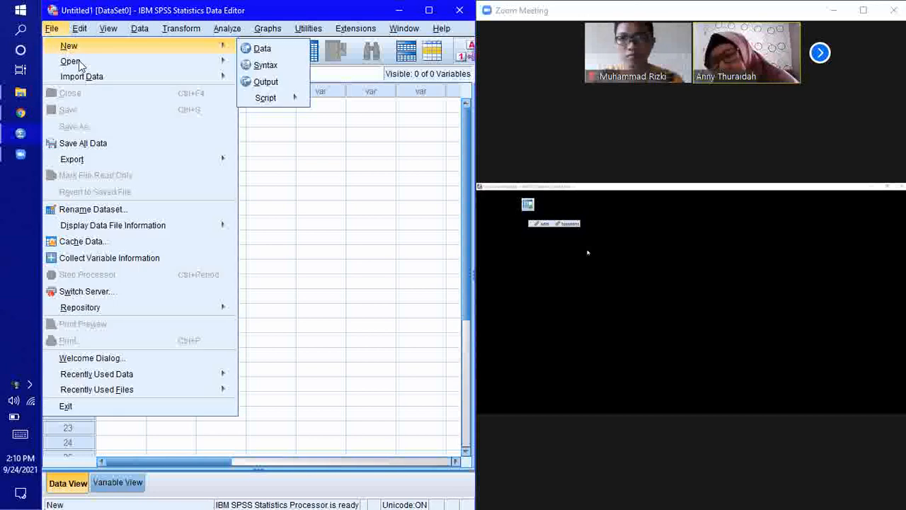
pyautogui.moveTo(162, 45)
pyautogui.moveTo(213, 61)
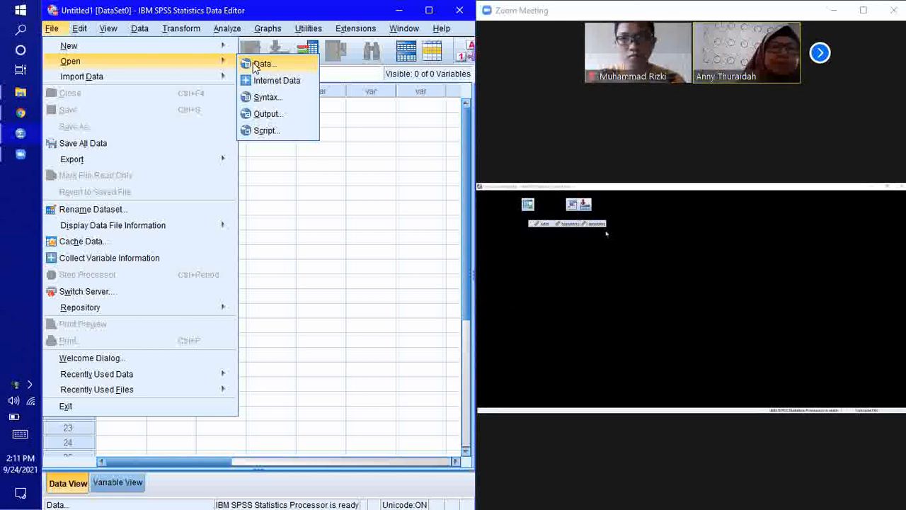
pyautogui.click(260, 65)
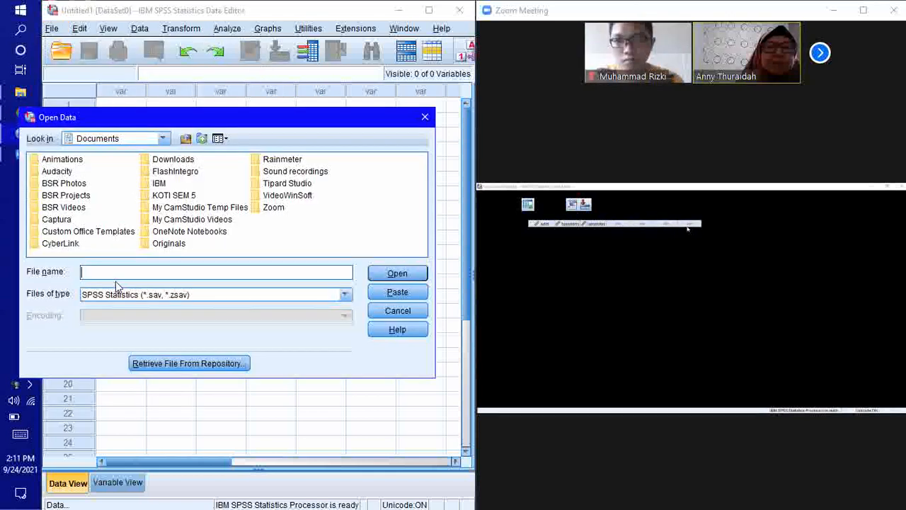
pyautogui.click(426, 118)
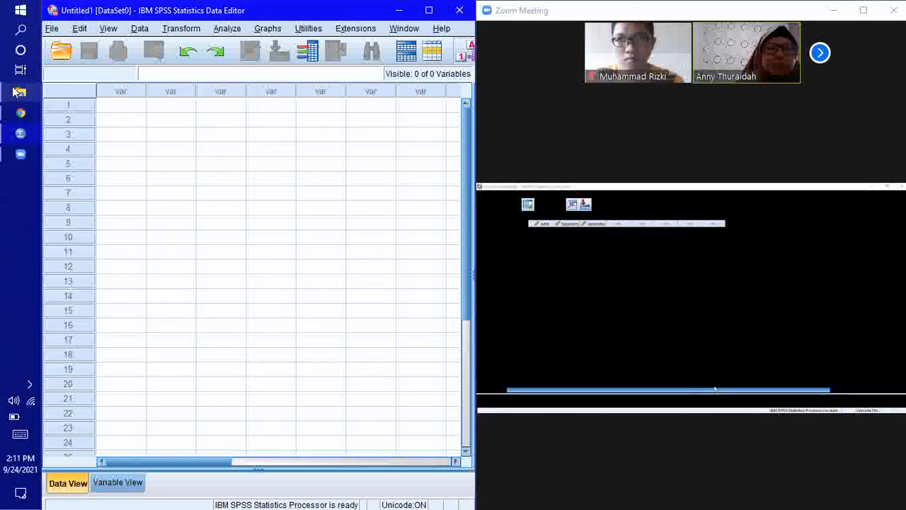
# Pin SDM_amel.sav from the Latihan folder to SPSS Statistics on the taskbar and open the file.
pyautogui.click(18, 92)
pyautogui.click(216, 157)
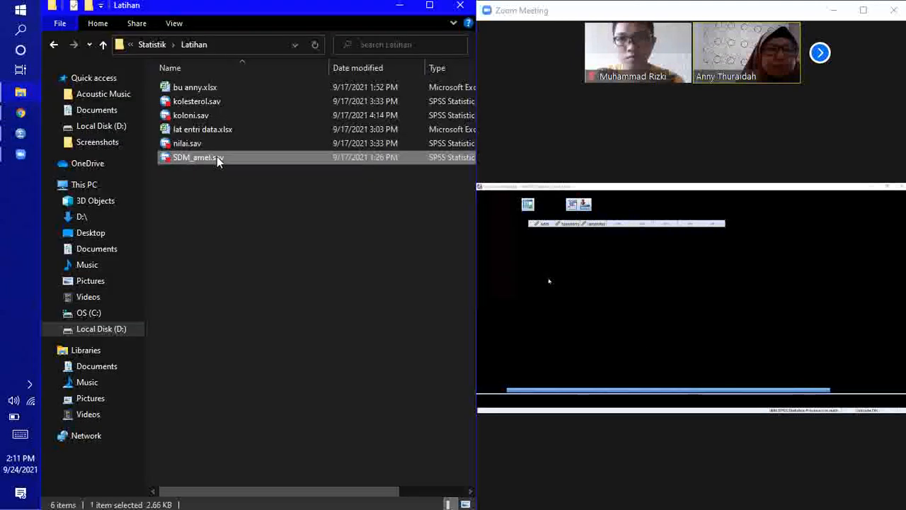
pyautogui.click(21, 133)
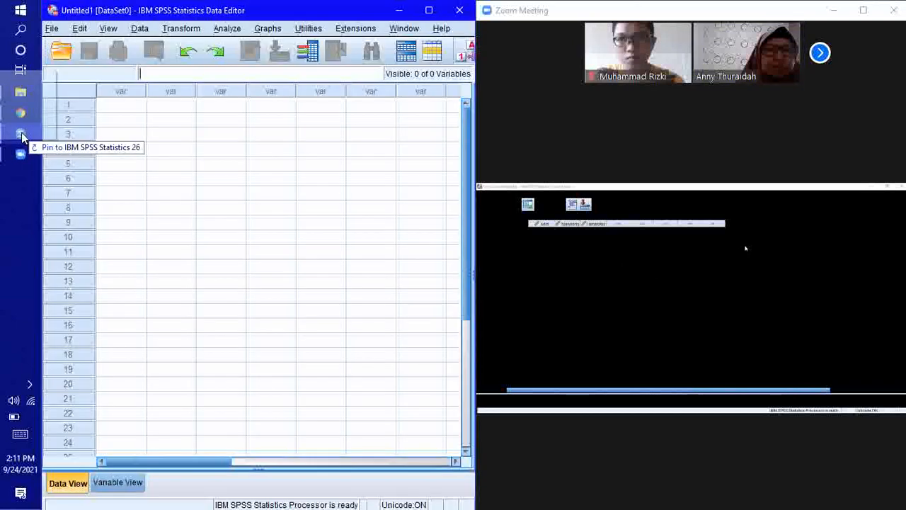
pyautogui.moveTo(22, 137); pyautogui.dragTo(22, 138)
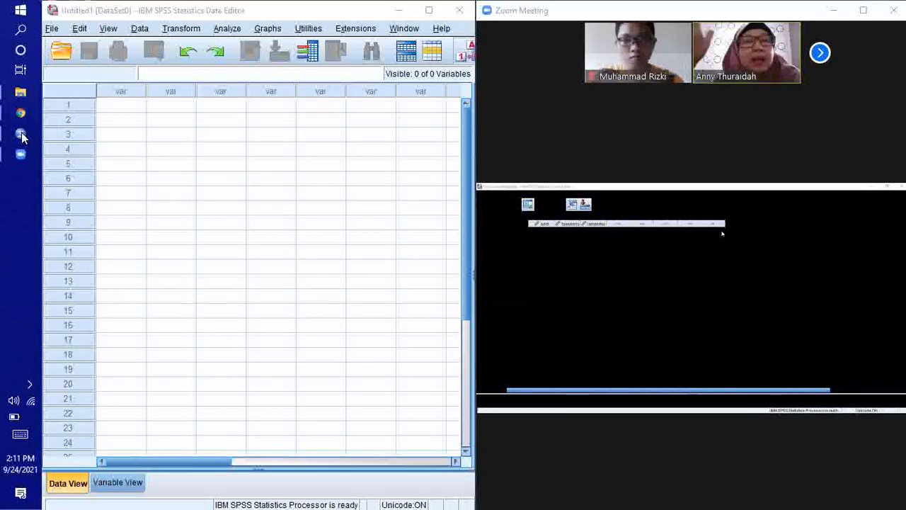
pyautogui.rightClick(22, 138)
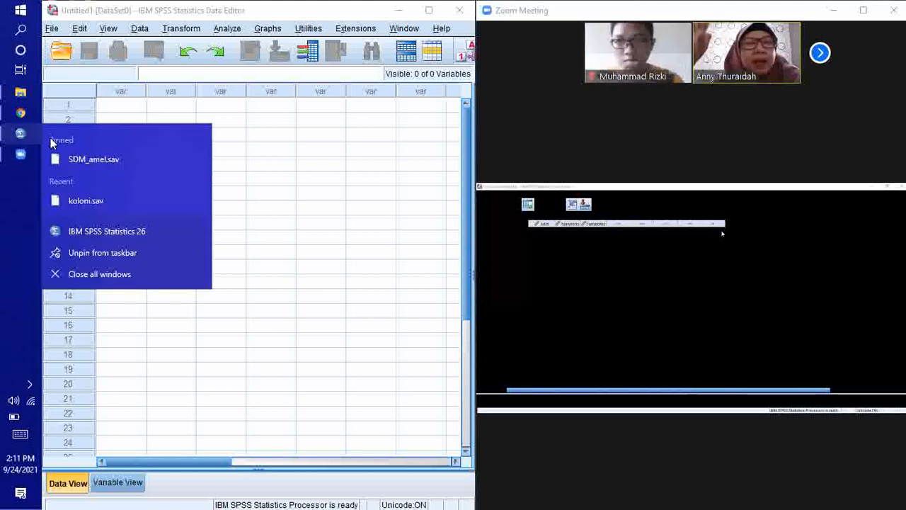
pyautogui.click(103, 163)
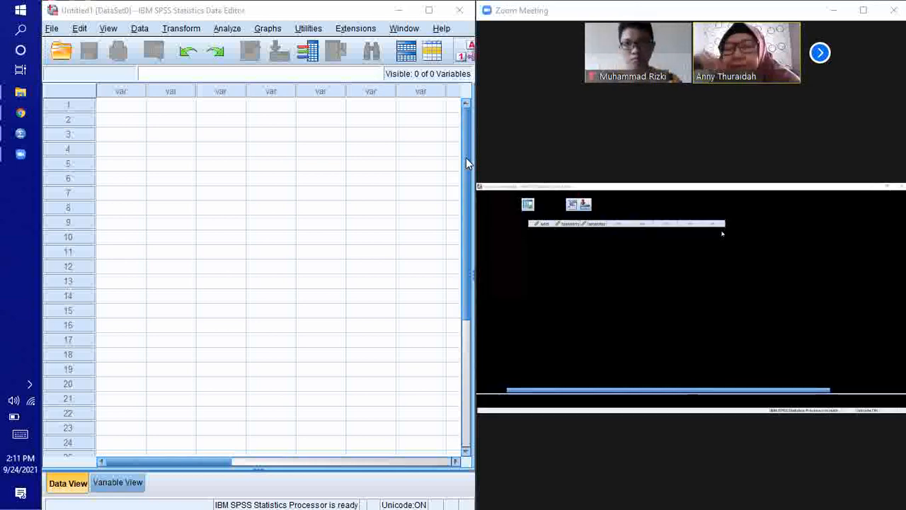
pyautogui.click(467, 125)
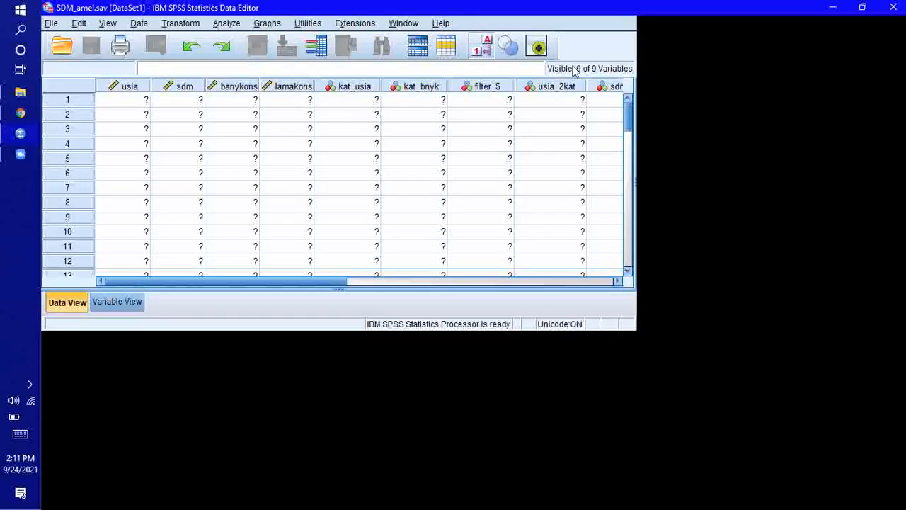
# Arrange the SDM_amel.sav data window beside the Zoom meeting and minimize the SPSS output window.
pyautogui.press('super+Left')
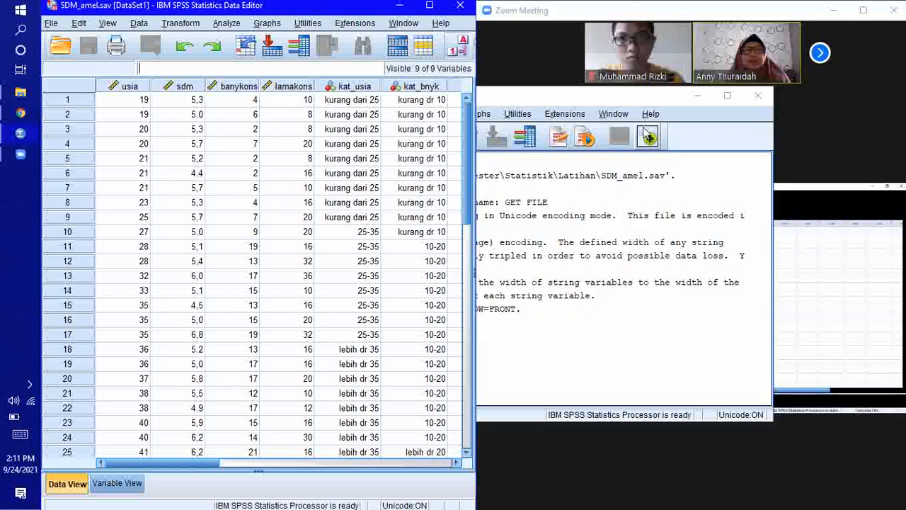
pyautogui.click(697, 96)
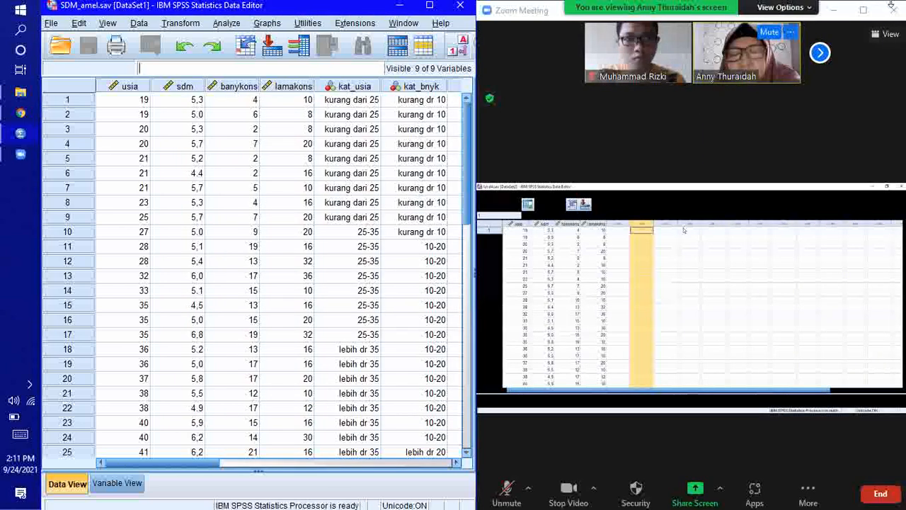
pyautogui.click(862, 10)
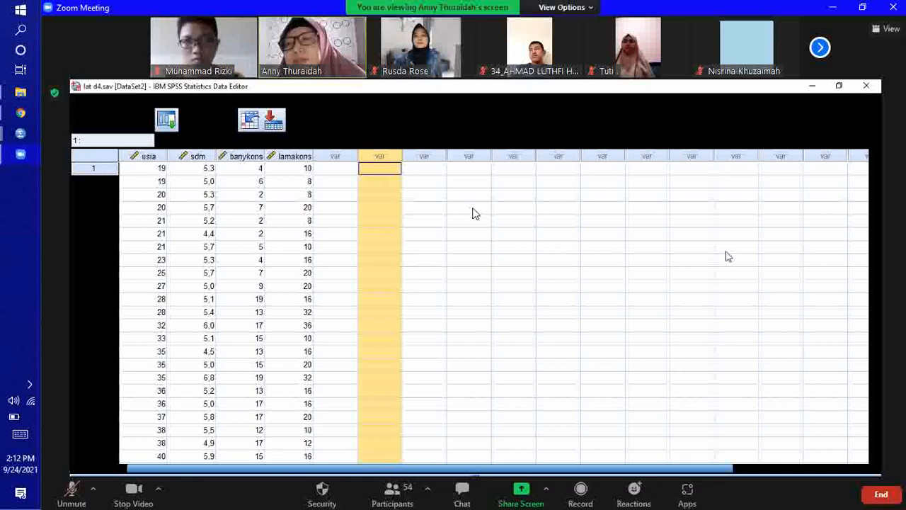
pyautogui.press('super+Right')
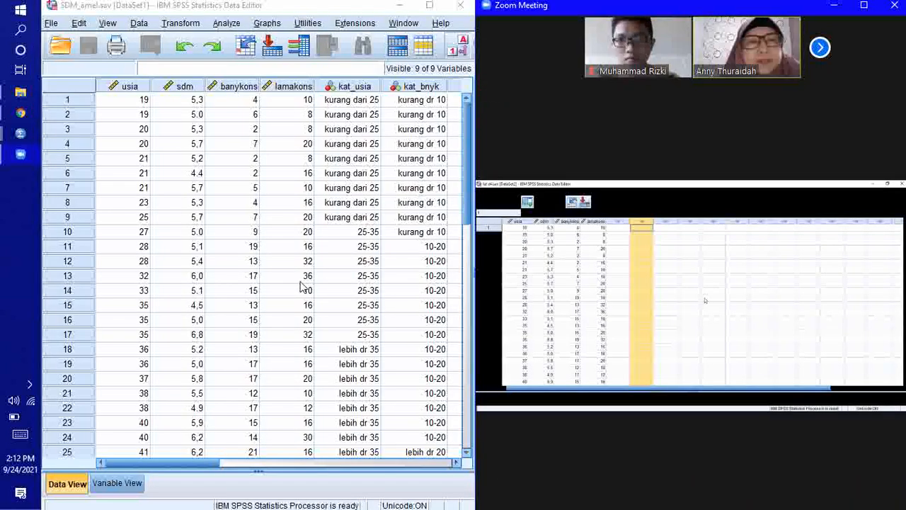
# Clear the values of kat_usia through sdm_2or for cases 1 to 30.
pyautogui.click(341, 104)
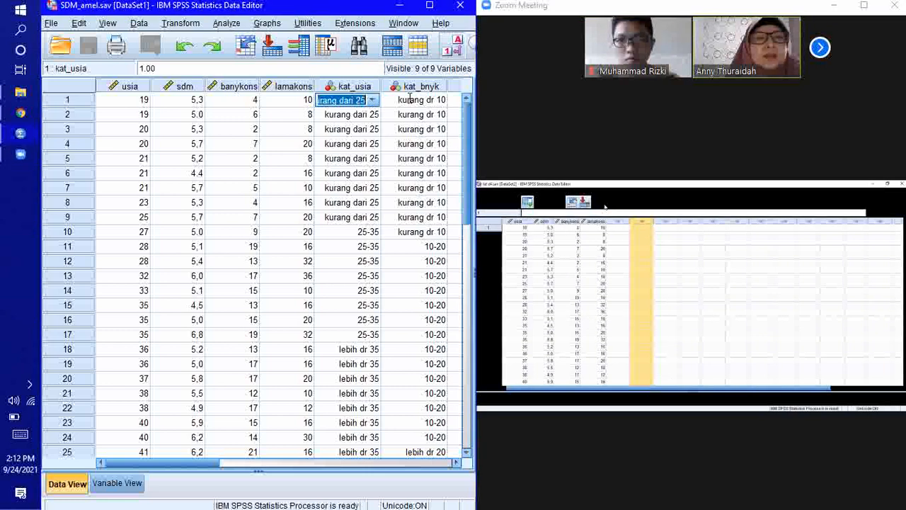
pyautogui.click(356, 115)
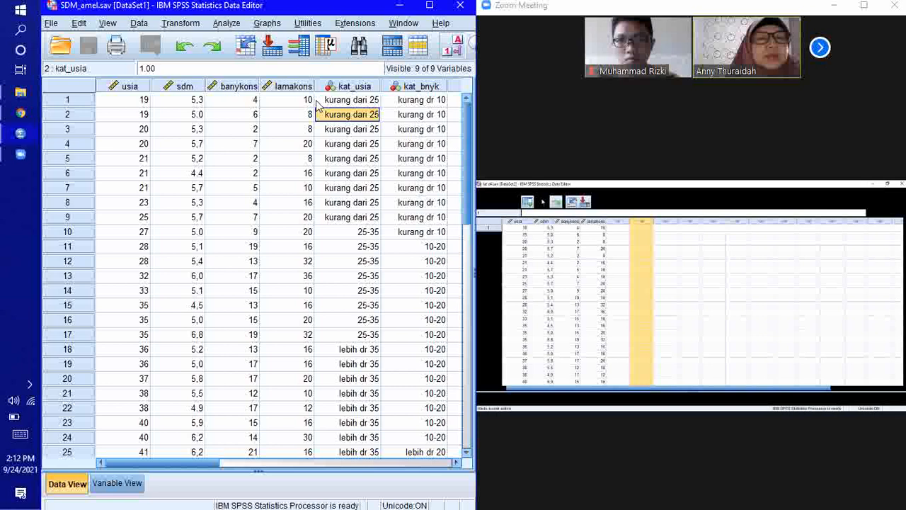
pyautogui.click(361, 102)
pyautogui.click(426, 104)
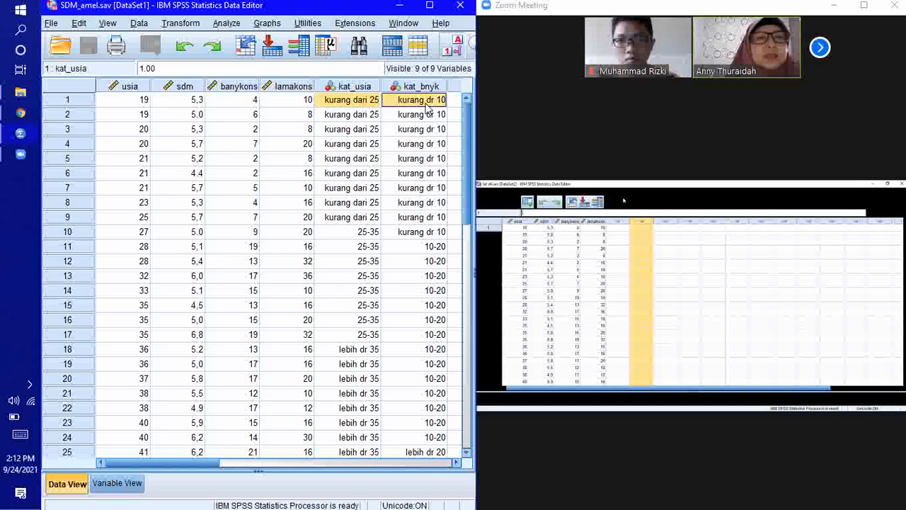
pyautogui.moveTo(426, 104); pyautogui.dragTo(338, 194)
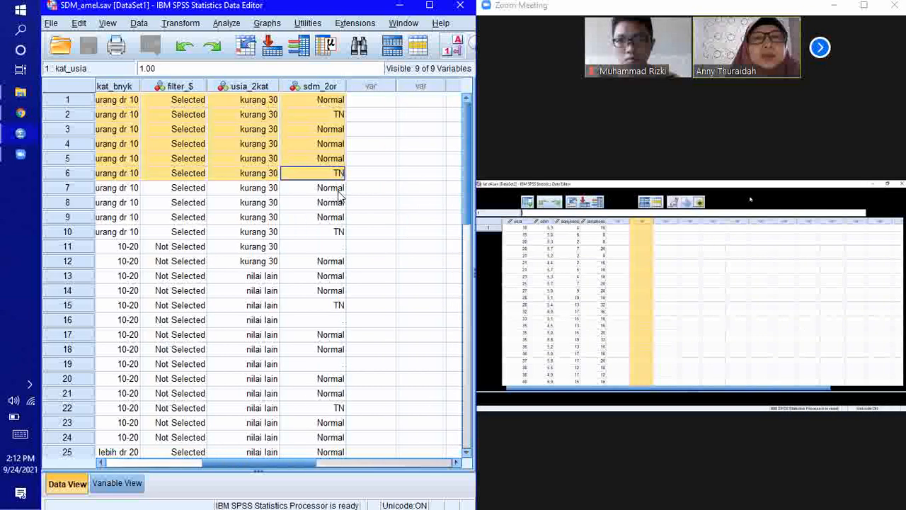
pyautogui.scroll(-8, 338, 194)
pyautogui.moveTo(339, 194); pyautogui.dragTo(335, 191)
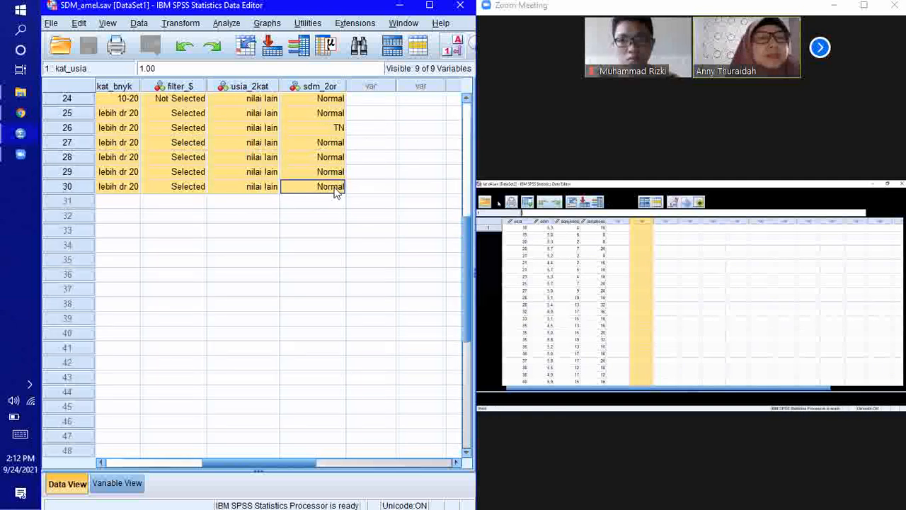
pyautogui.doubleClick(337, 193)
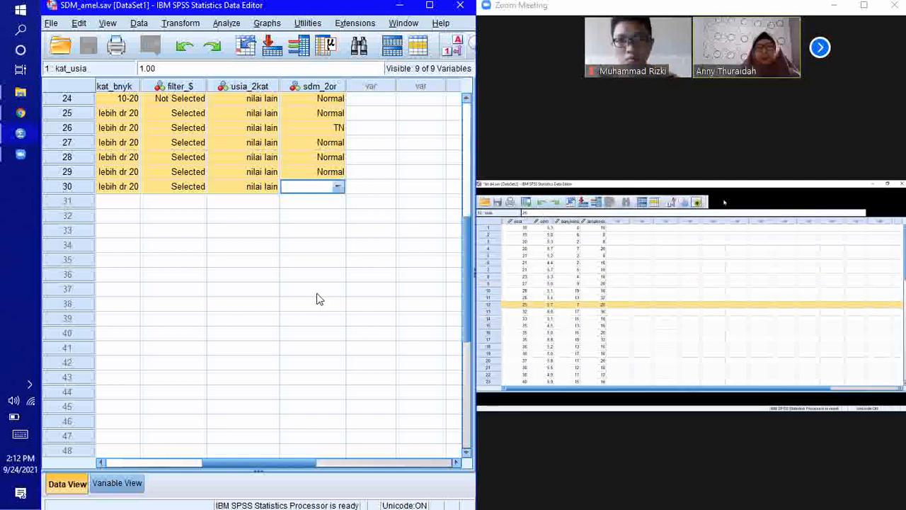
pyautogui.rightClick(209, 133)
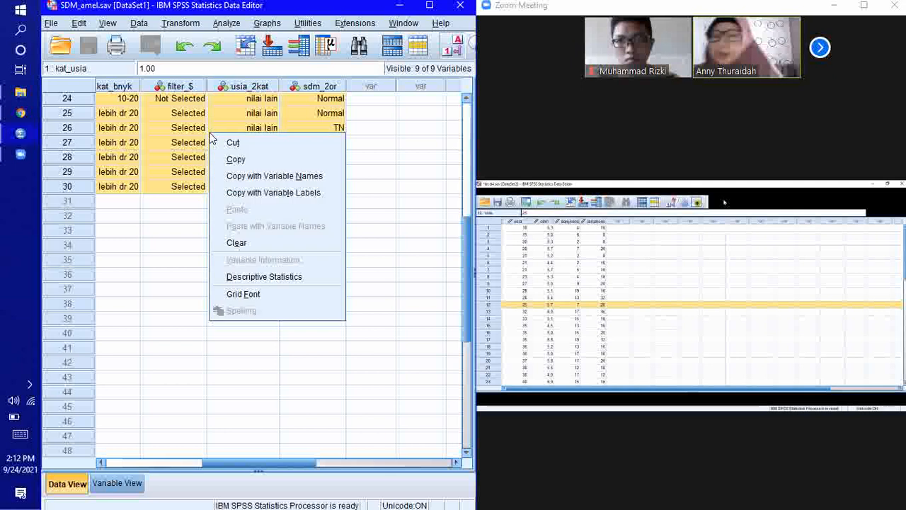
pyautogui.click(258, 244)
pyautogui.moveTo(240, 465); pyautogui.dragTo(147, 444)
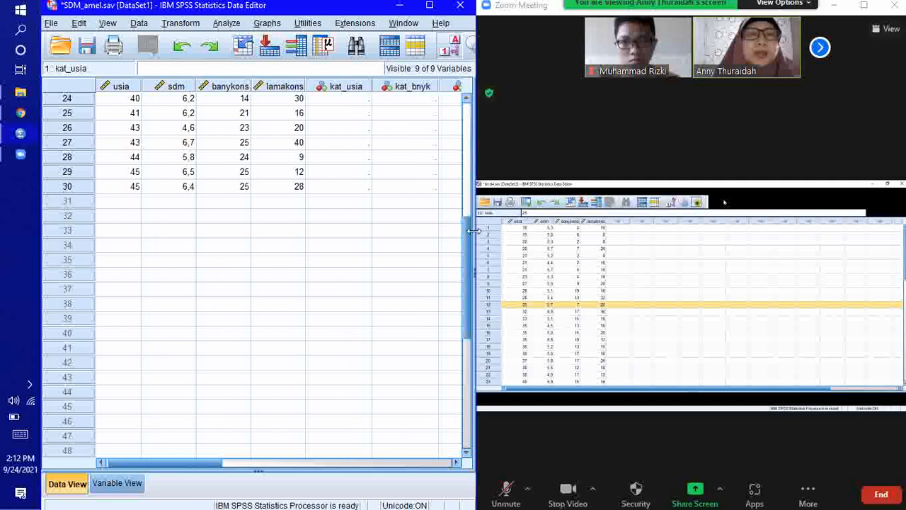
pyautogui.moveTo(469, 234); pyautogui.dragTo(465, 96)
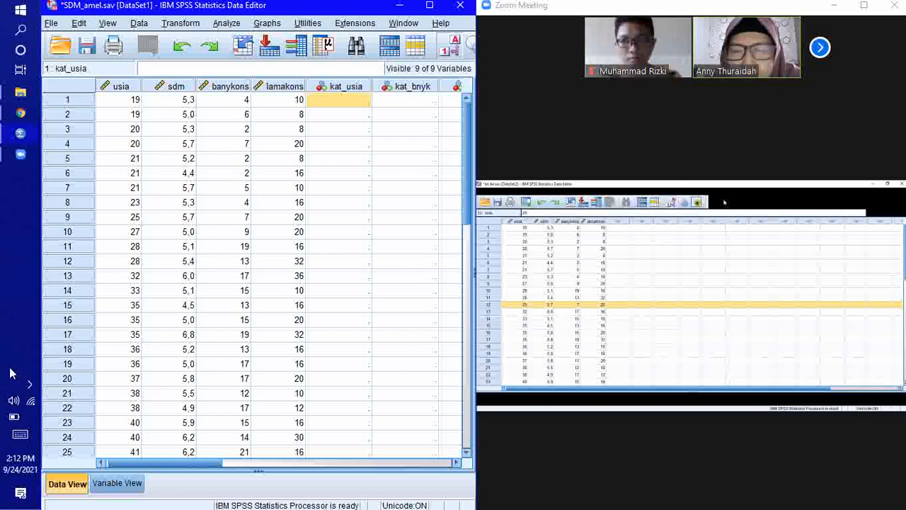
pyautogui.click(30, 385)
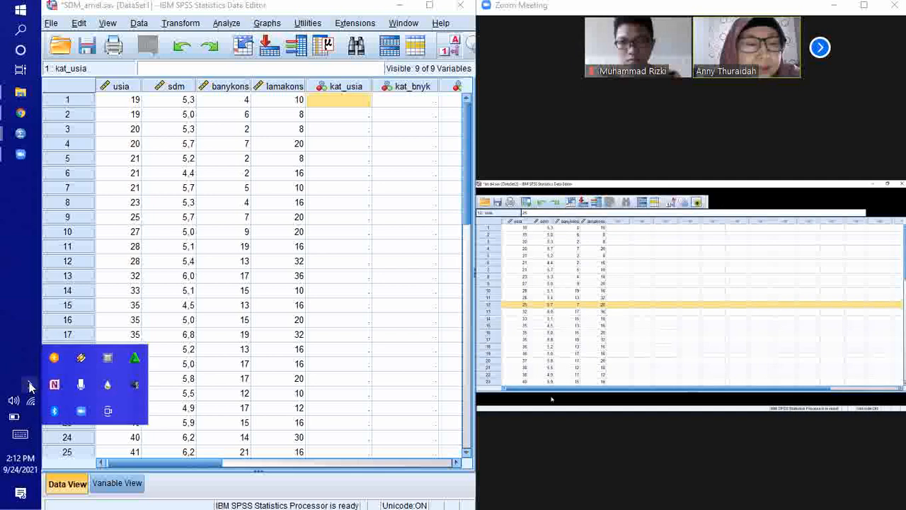
pyautogui.click(15, 311)
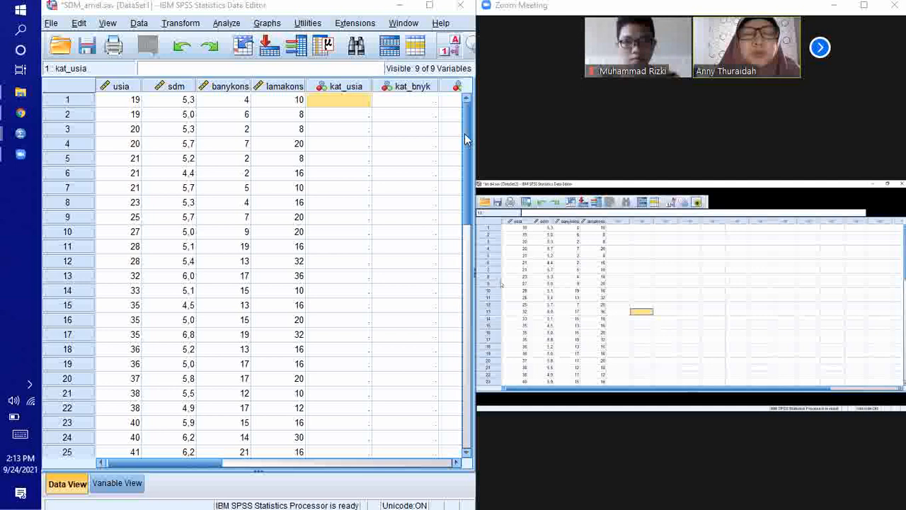
pyautogui.click(862, 6)
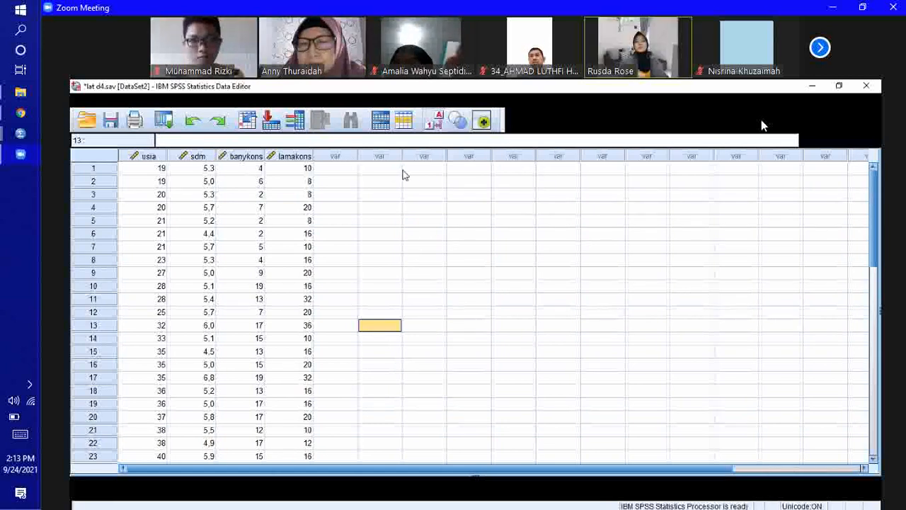
pyautogui.press('super+Right')
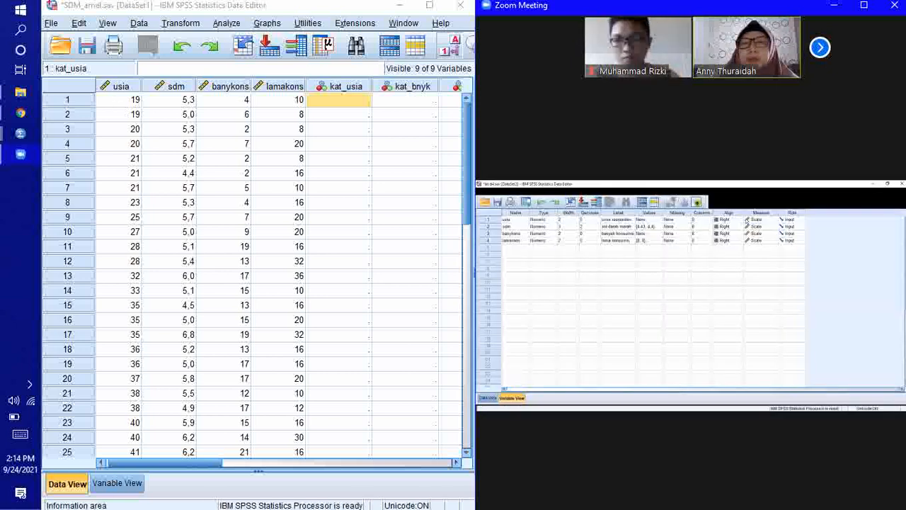
# Locate kat_usia in the variable definitions and go to its column in the data grid.
pyautogui.click(116, 484)
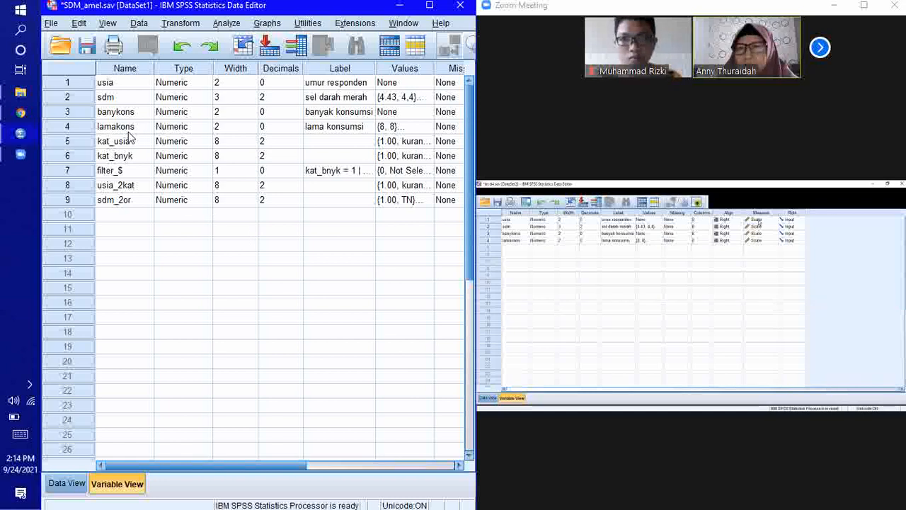
pyautogui.click(101, 144)
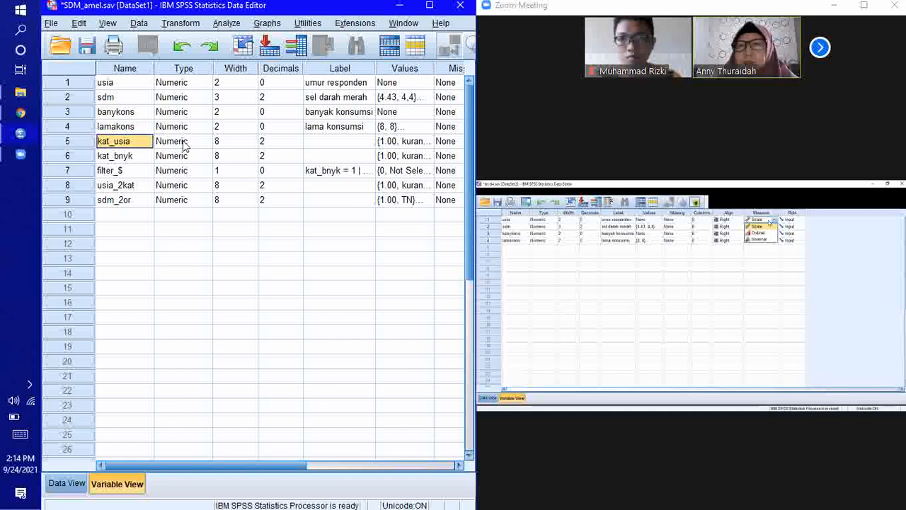
pyautogui.click(162, 145)
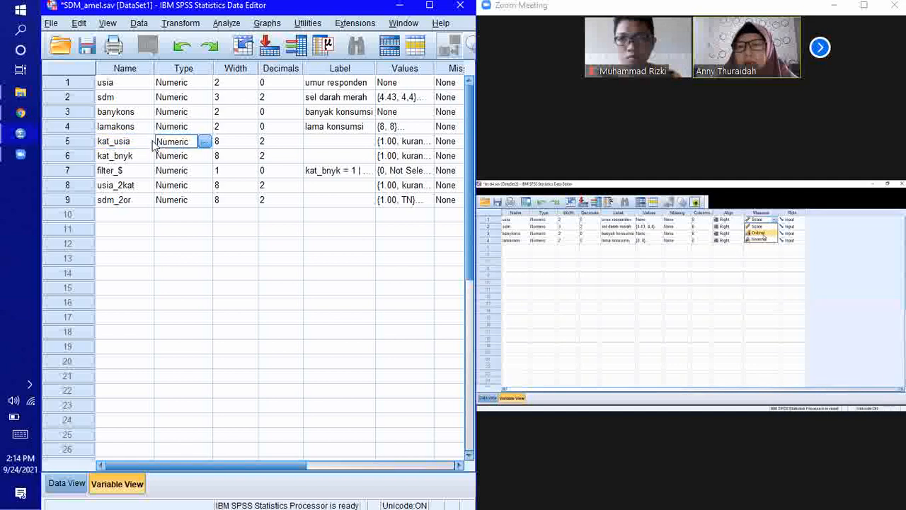
pyautogui.click(152, 145)
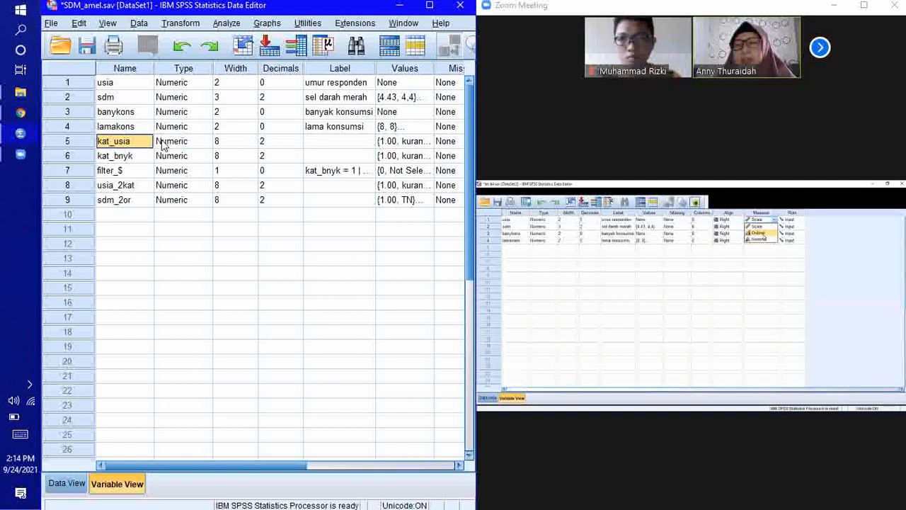
pyautogui.doubleClick(89, 145)
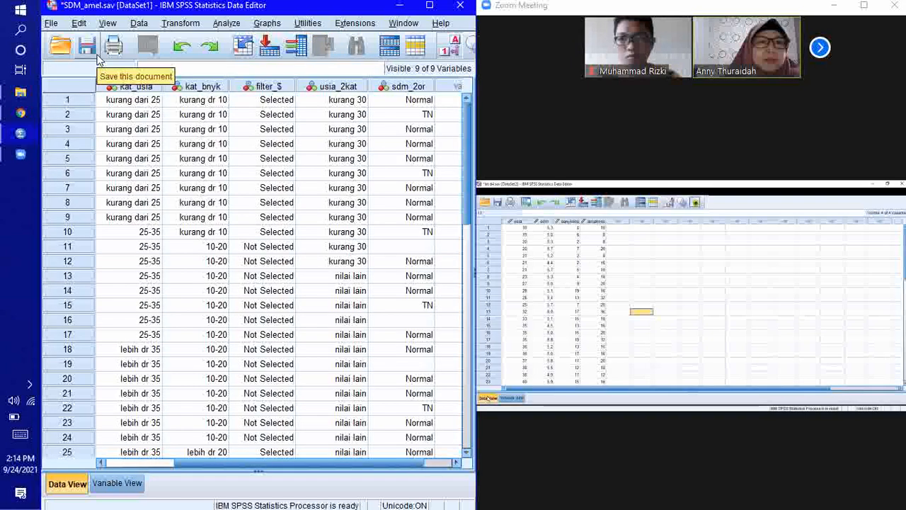
# Delete the variables kat_usia, kat_bnyk, filter_$, usia_2kat and sdm_2or from the dataset and return to the data grid.
pyautogui.scroll(-2, 467, 149)
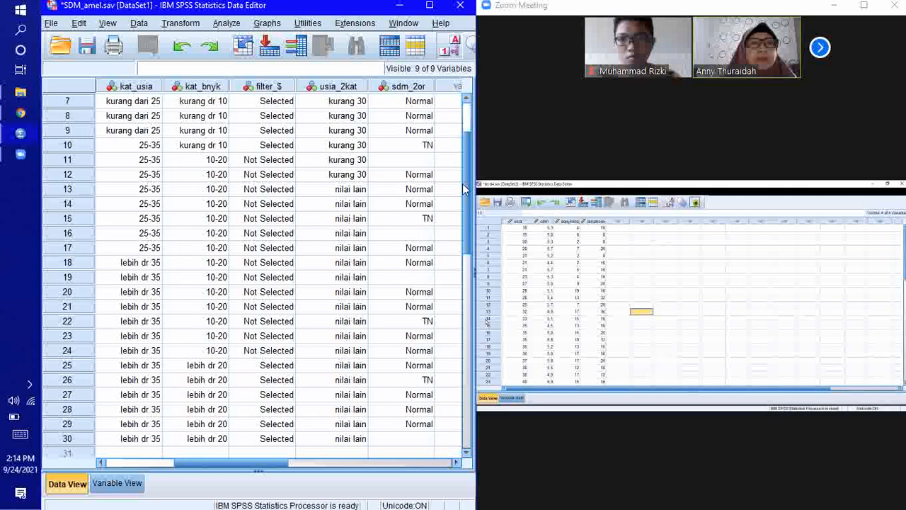
pyautogui.scroll(2, 460, 162)
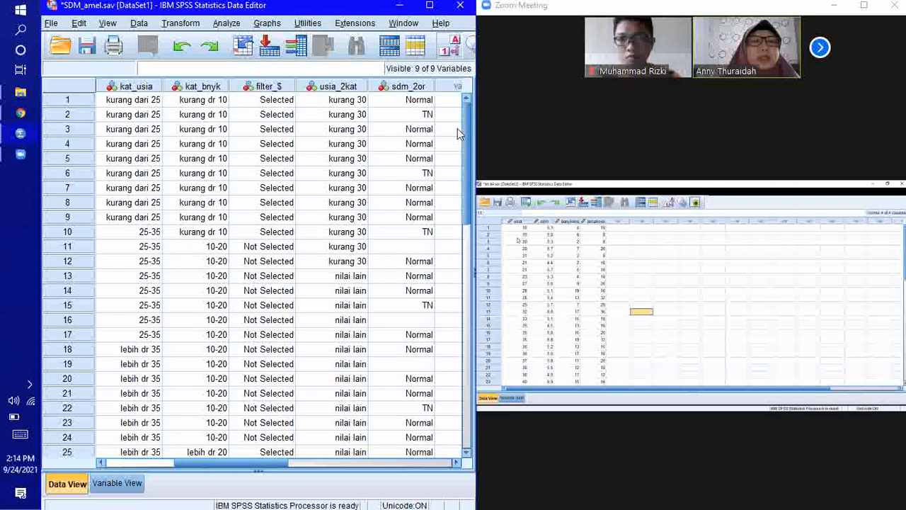
pyautogui.hotkey('ctrl', 's')
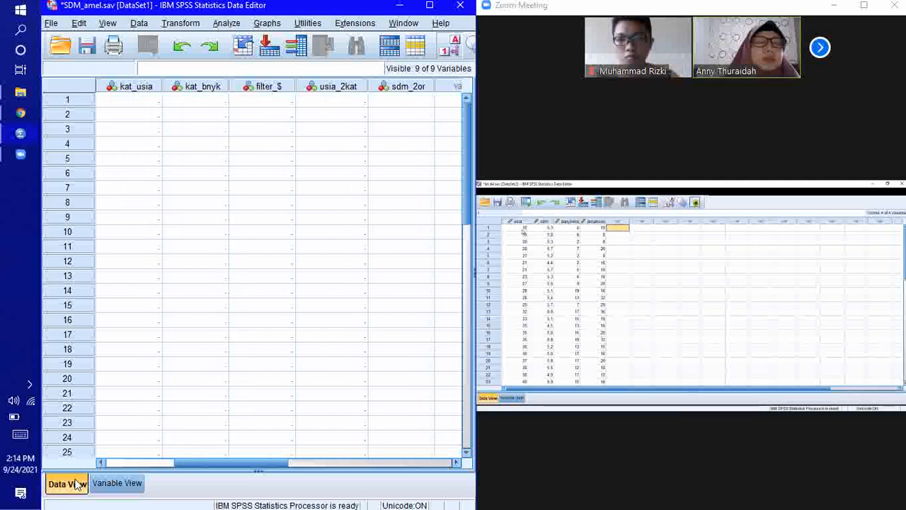
pyautogui.click(117, 483)
pyautogui.moveTo(68, 155); pyautogui.dragTo(75, 207)
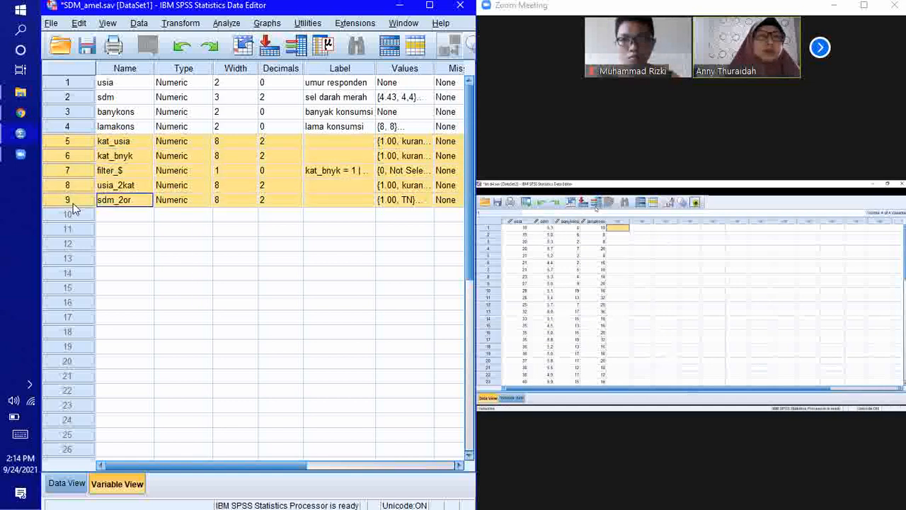
pyautogui.rightClick(75, 208)
pyautogui.click(104, 247)
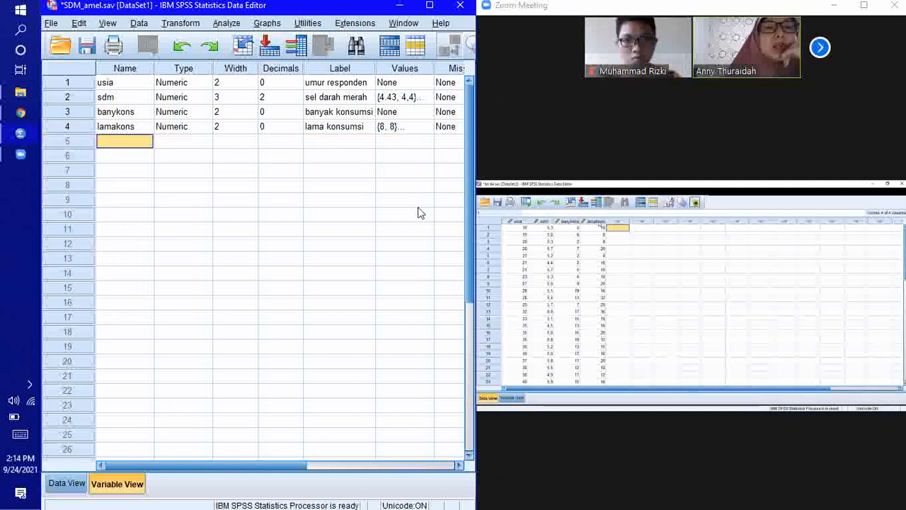
pyautogui.click(60, 484)
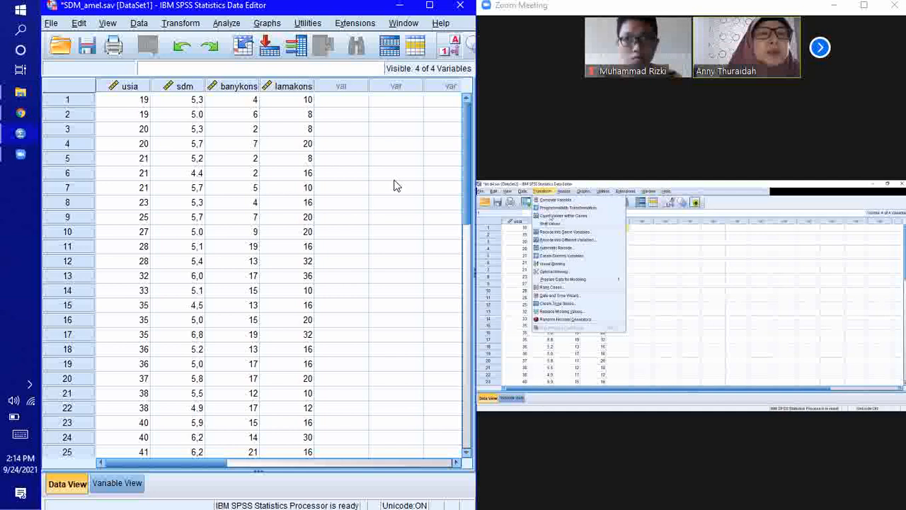
# Set up Recode into Different Variables with umur responden (usia) as the input and usia_kat as the output variable name.
pyautogui.click(180, 25)
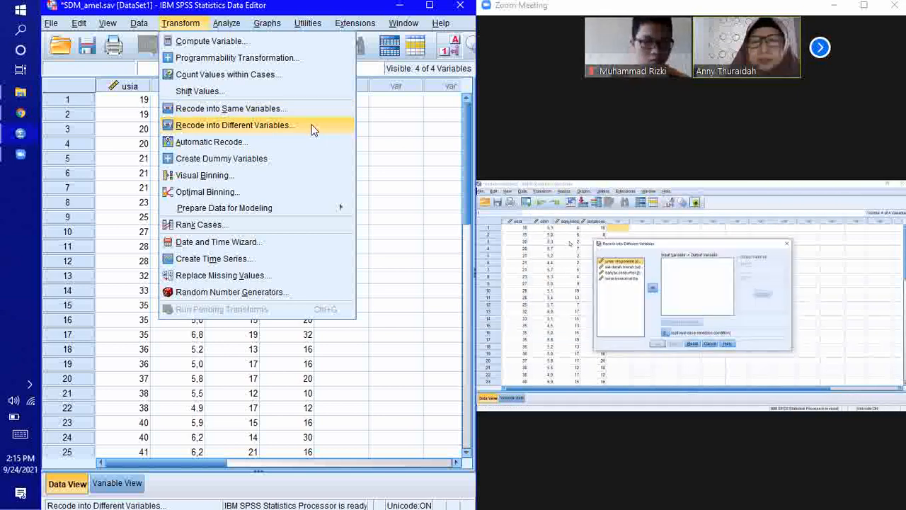
pyautogui.click(314, 130)
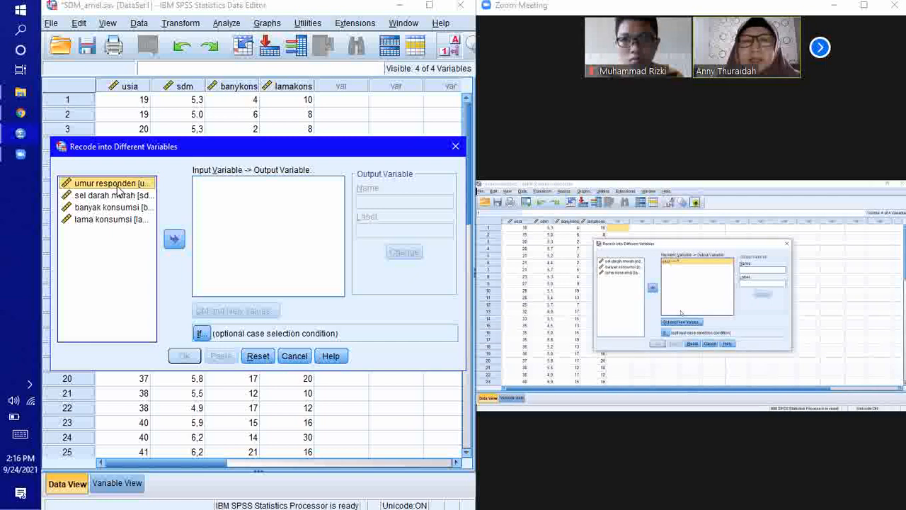
pyautogui.click(175, 241)
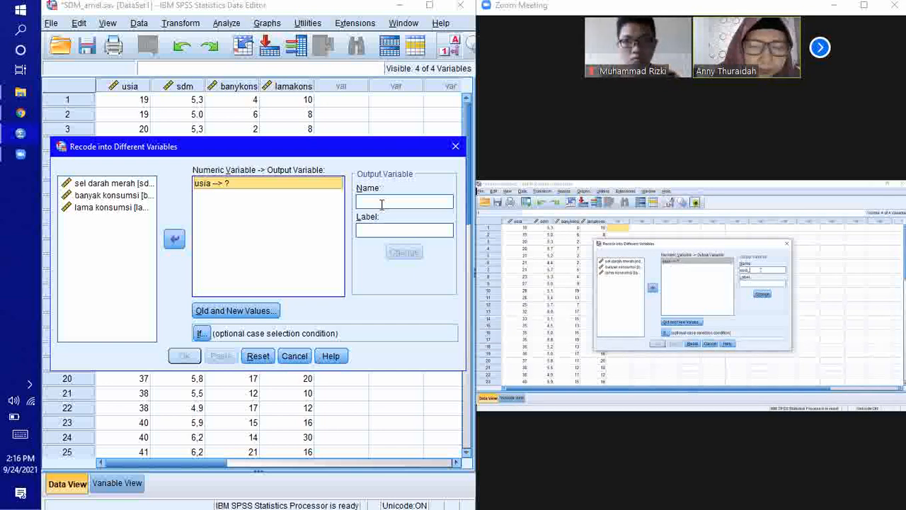
pyautogui.click(381, 202)
pyautogui.write('usia')
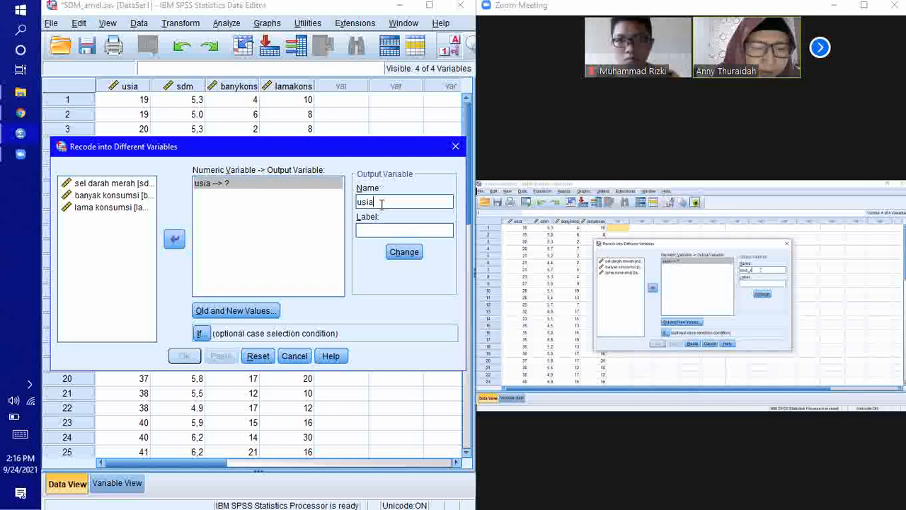
pyautogui.click(865, 6)
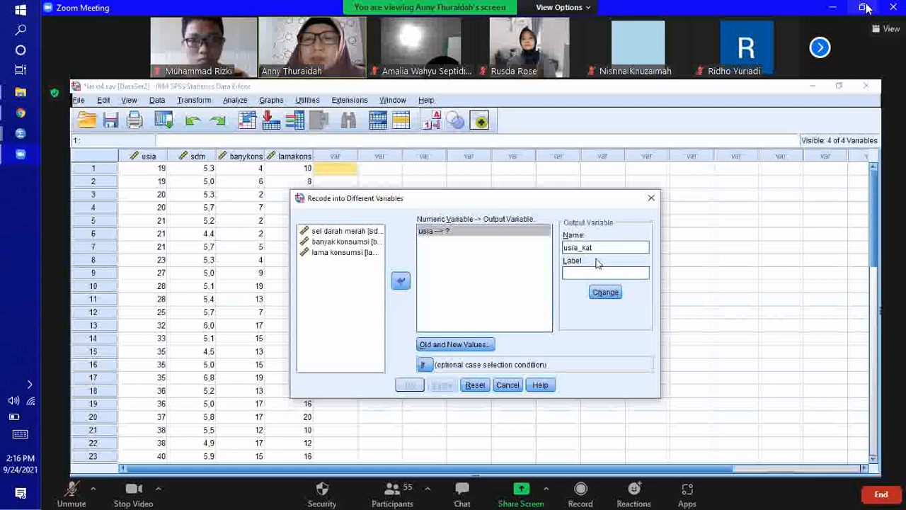
pyautogui.doubleClick(542, 180)
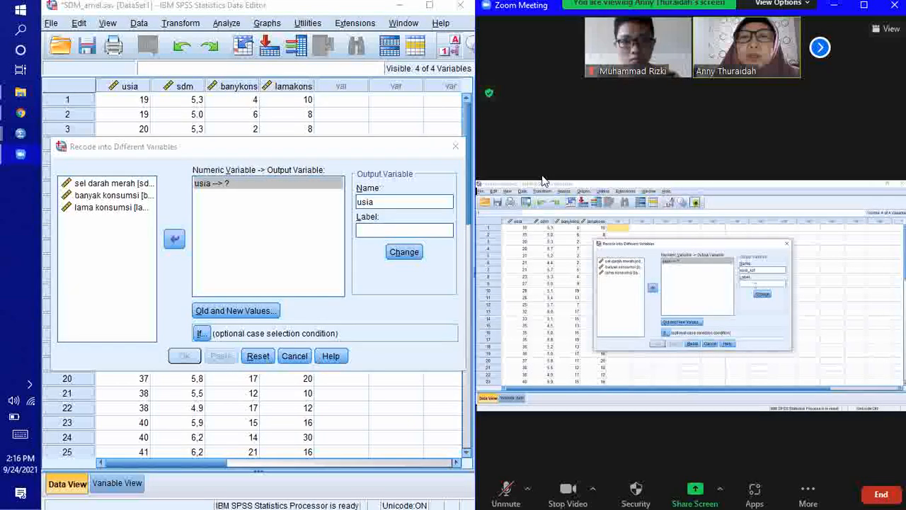
pyautogui.click(380, 204)
pyautogui.click(379, 204)
pyautogui.write('_kat')
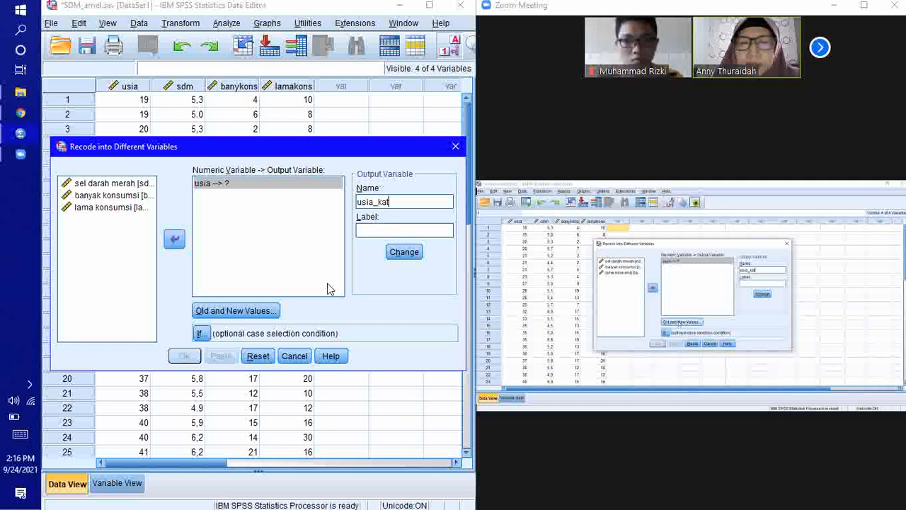
# Add an old-to-new rule that recodes usia values from the lowest through 20 to 1.
pyautogui.click(252, 313)
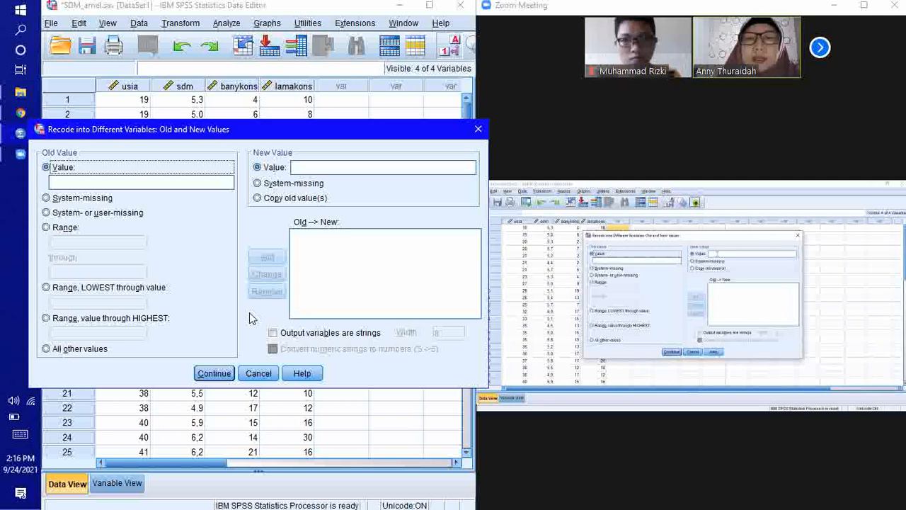
pyautogui.click(330, 167)
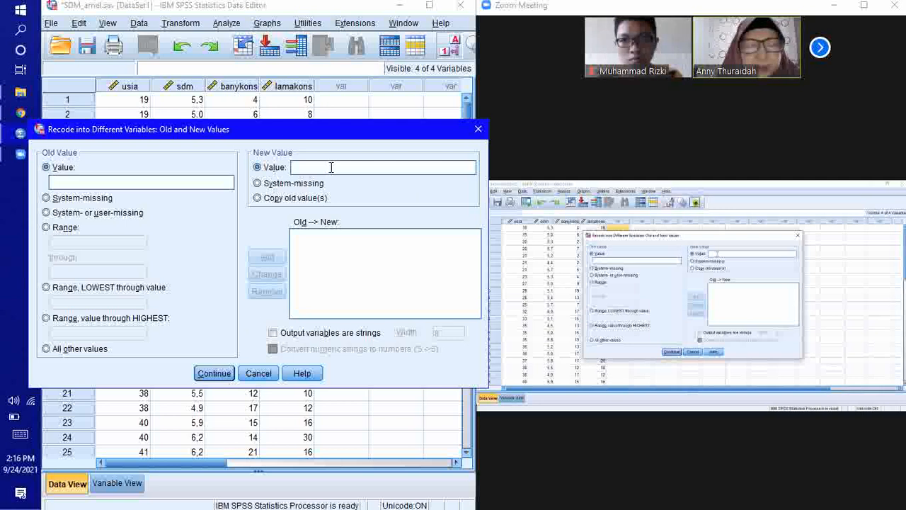
pyautogui.write('1')
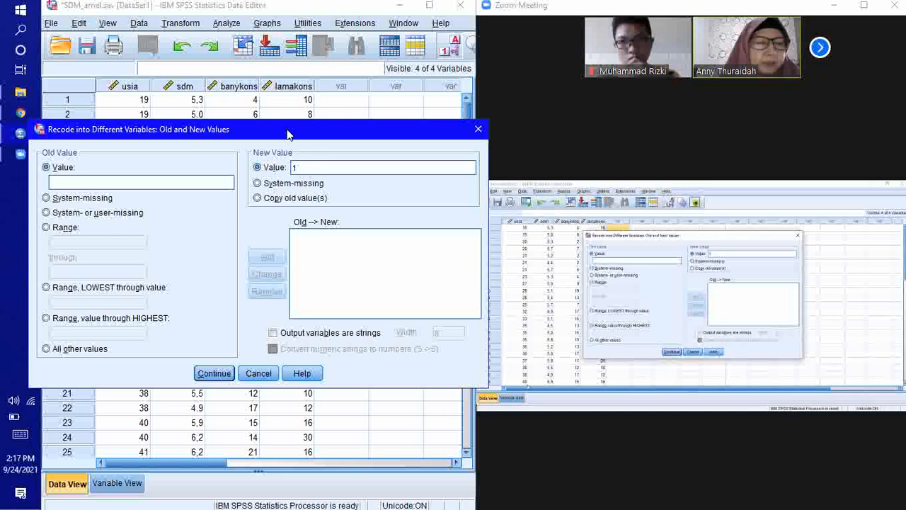
pyautogui.moveTo(293, 134); pyautogui.dragTo(625, 174)
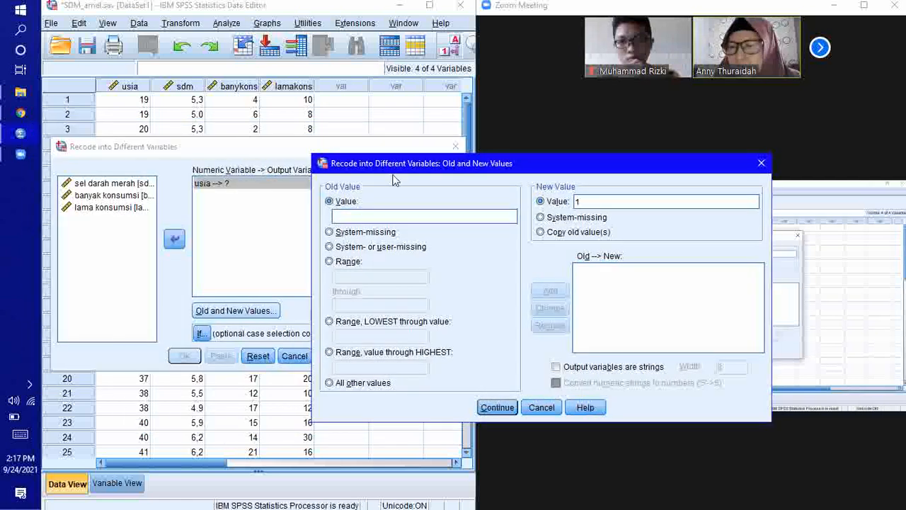
pyautogui.moveTo(394, 168); pyautogui.dragTo(283, 160)
pyautogui.moveTo(168, 153); pyautogui.dragTo(146, 128)
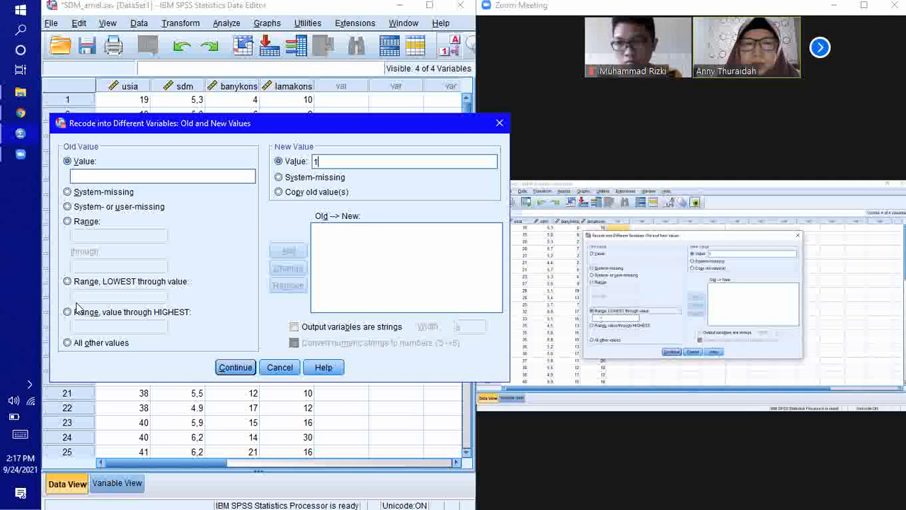
pyautogui.click(68, 282)
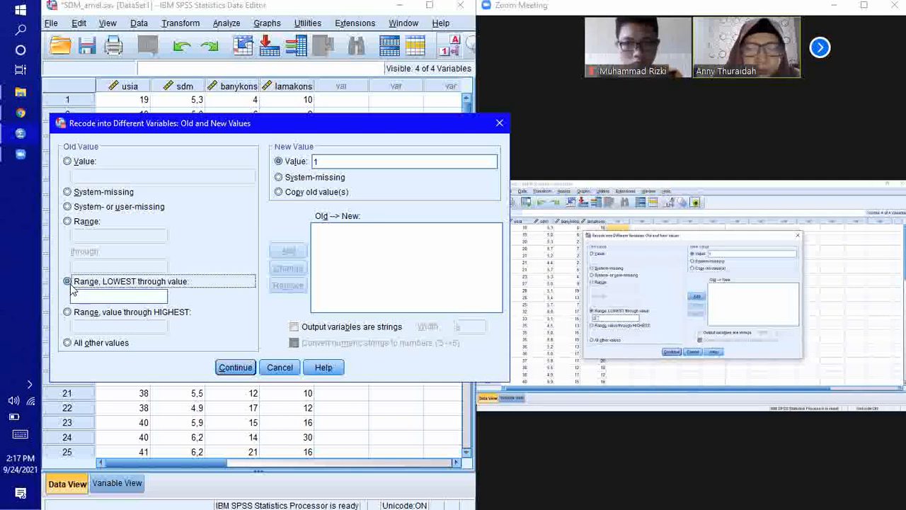
pyautogui.click(82, 296)
pyautogui.write('20')
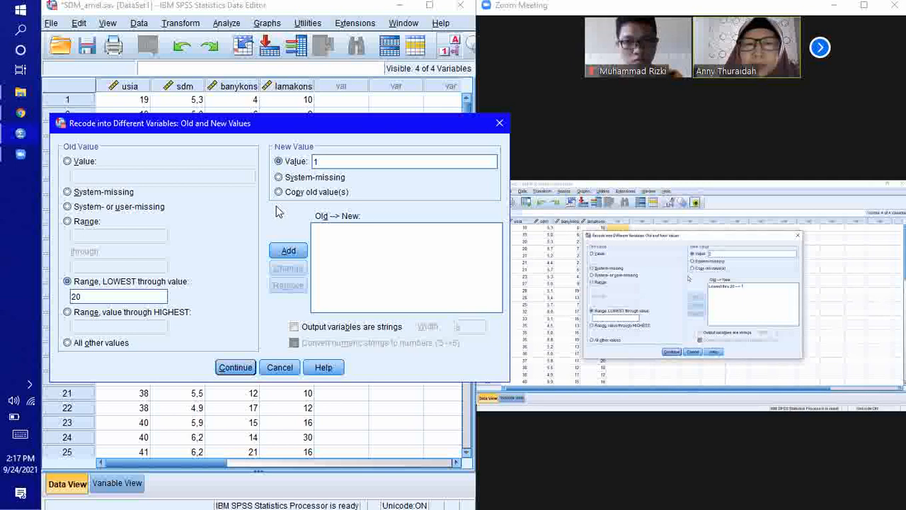
pyautogui.moveTo(623, 71)
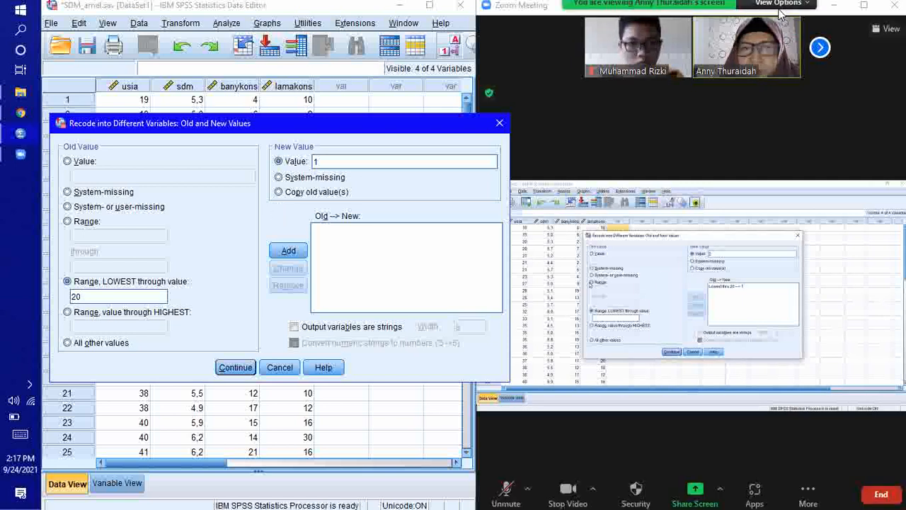
pyautogui.click(864, 5)
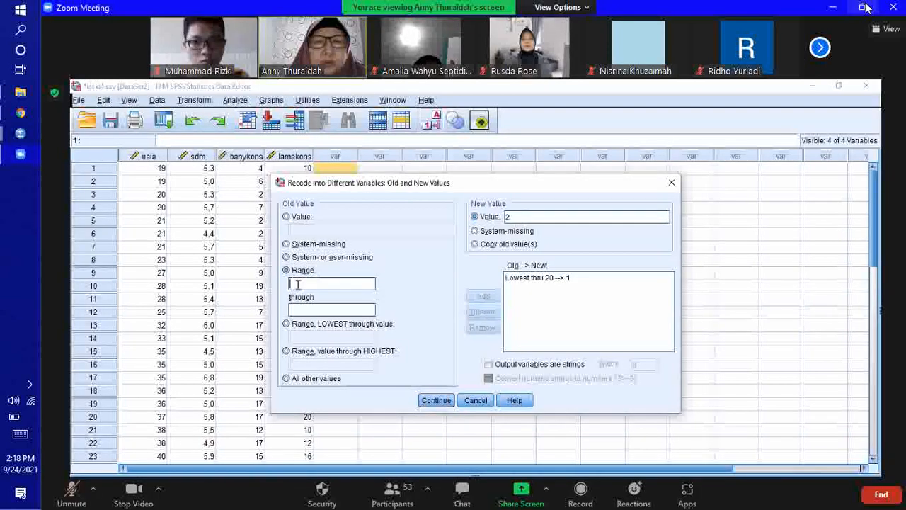
pyautogui.click(865, 7)
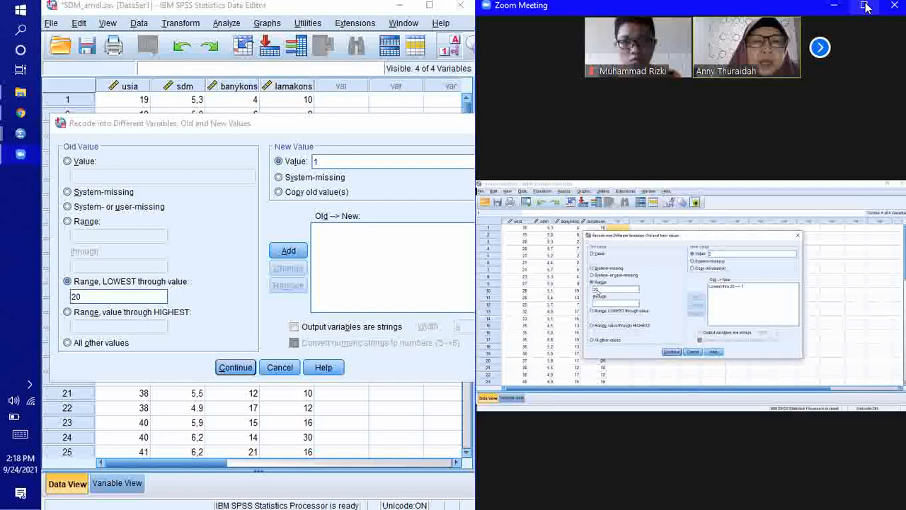
pyautogui.click(289, 258)
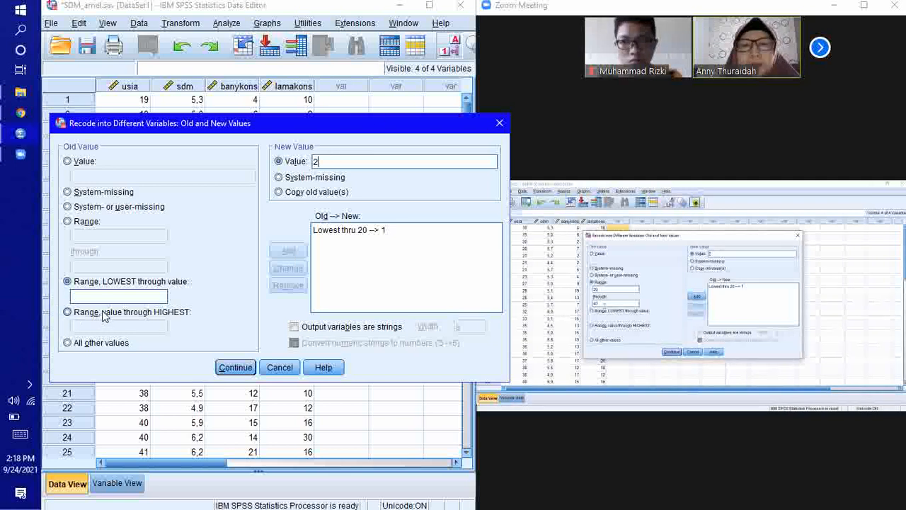
# Add a rule that recodes the usia range 20 through 40 to 2.
pyautogui.click(75, 225)
pyautogui.click(86, 240)
pyautogui.write('20')
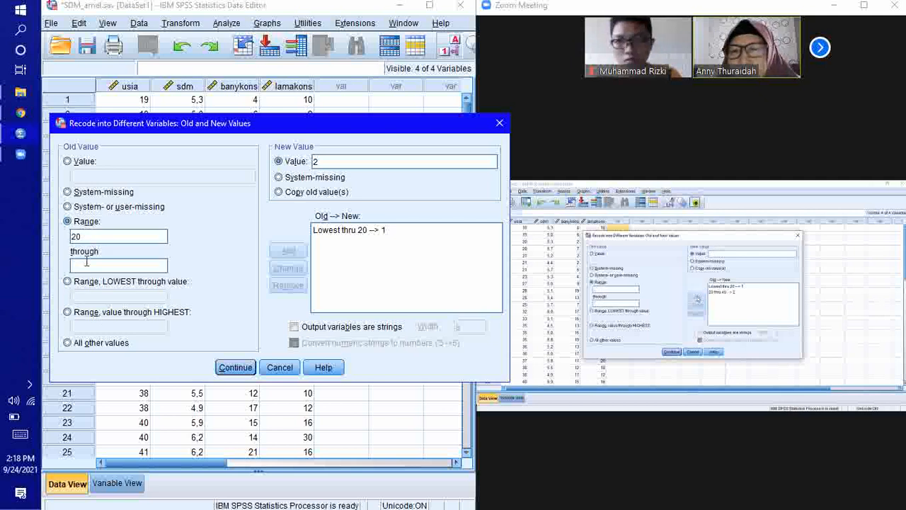
pyautogui.write('40')
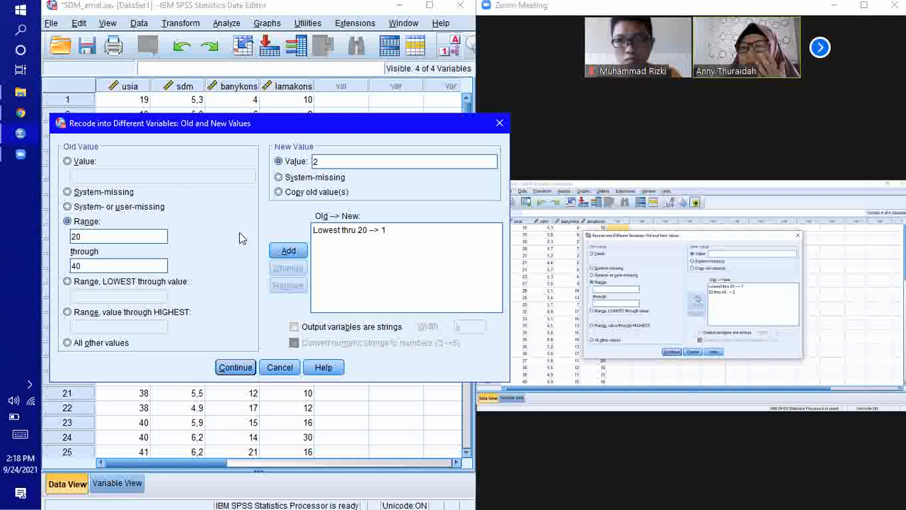
pyautogui.click(290, 250)
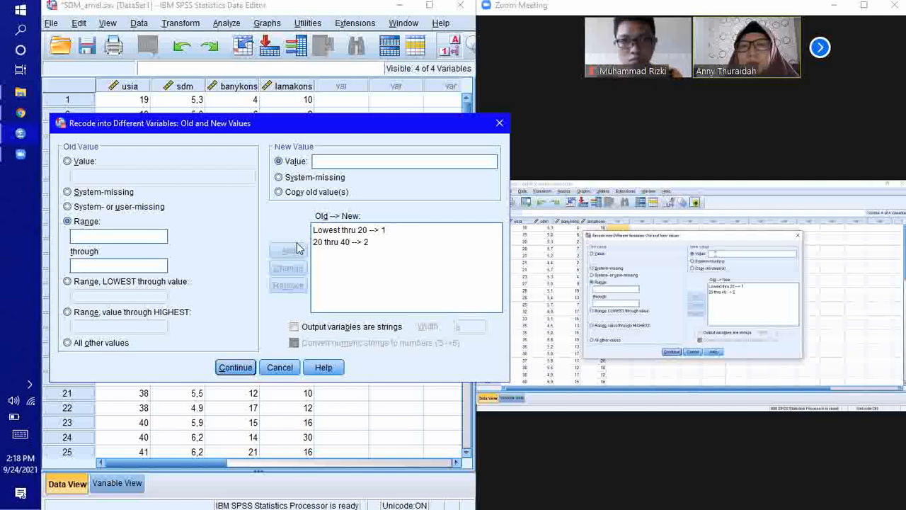
# Add a rule that recodes usia values from 40 through the highest to 3.
pyautogui.click(348, 157)
pyautogui.write('3')
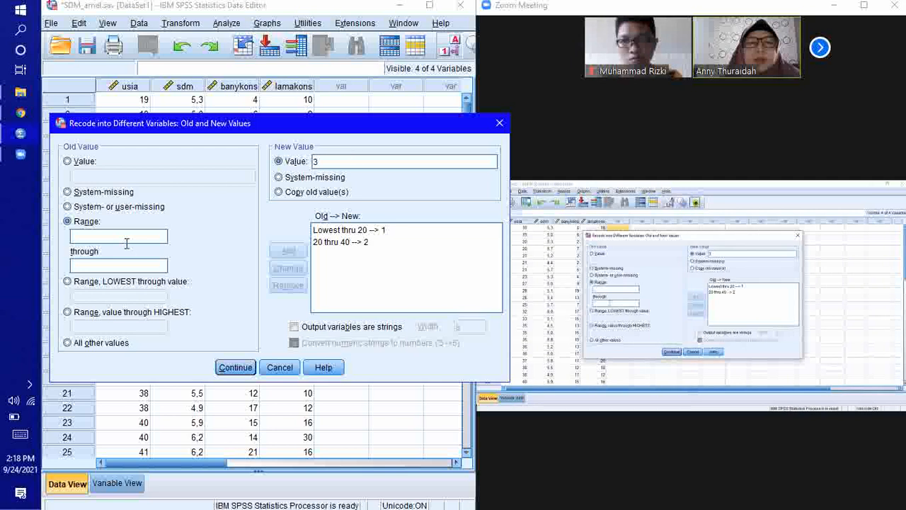
pyautogui.click(68, 312)
pyautogui.click(88, 327)
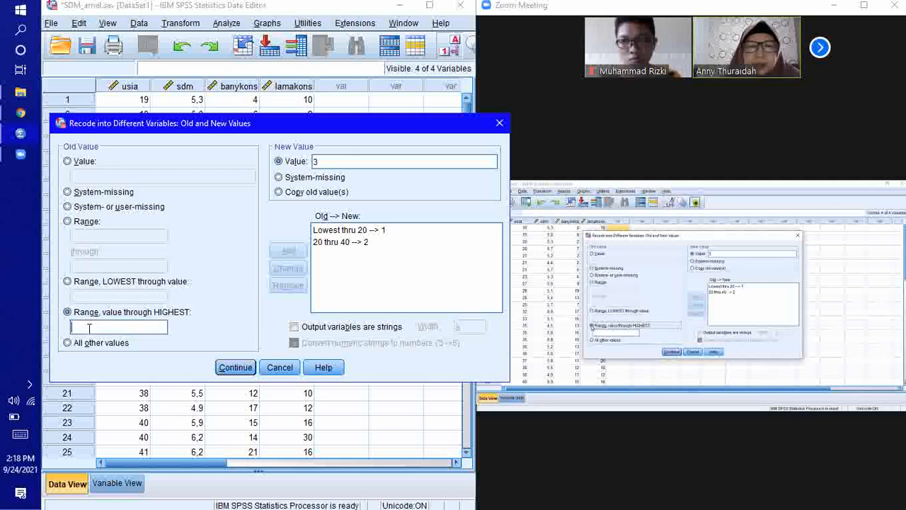
pyautogui.write('40')
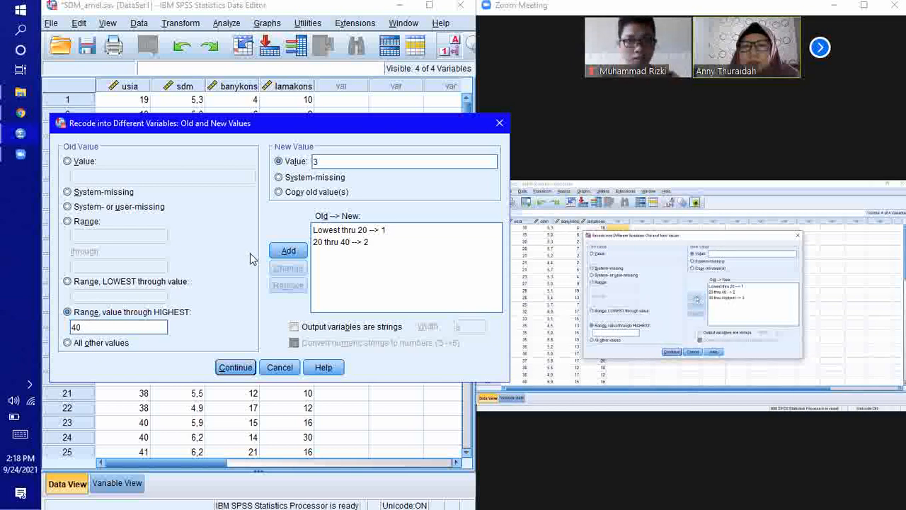
pyautogui.click(281, 253)
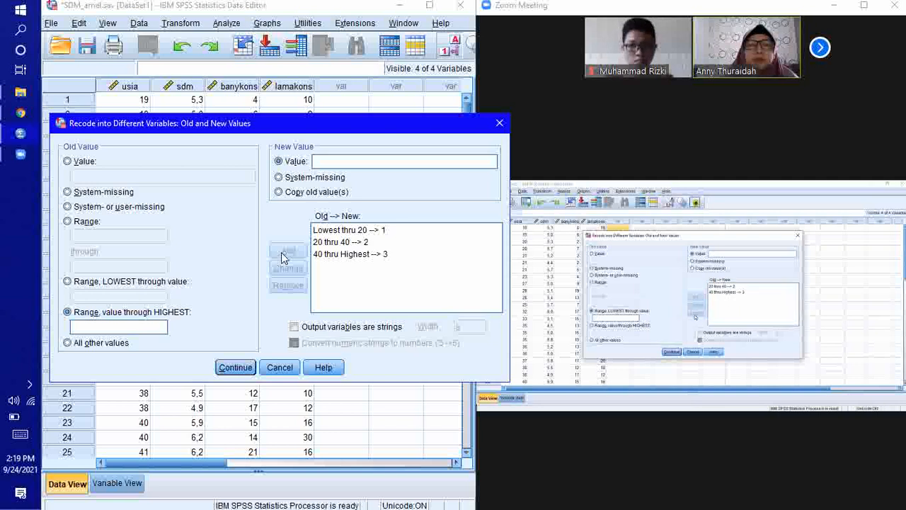
# Switch to the Zoom meeting at full size and examine the instructor's shared recode rules for usia.
pyautogui.click(865, 6)
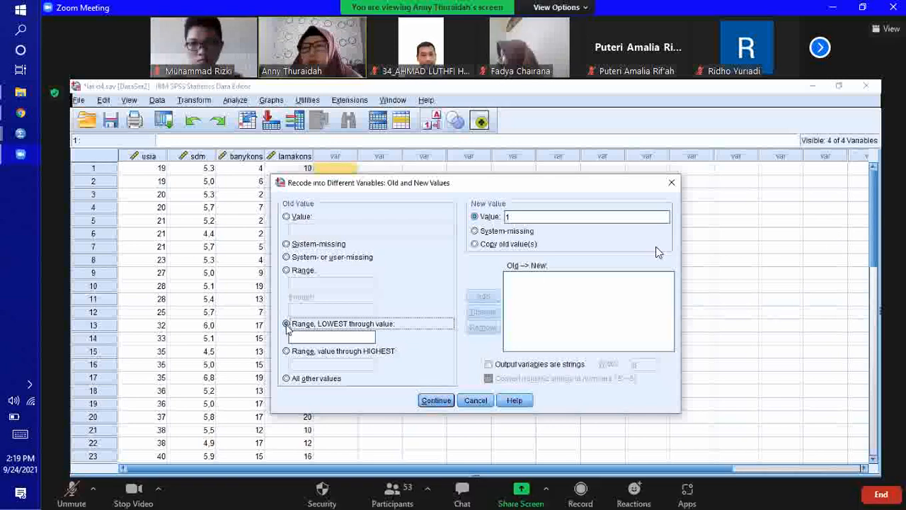
pyautogui.click(29, 385)
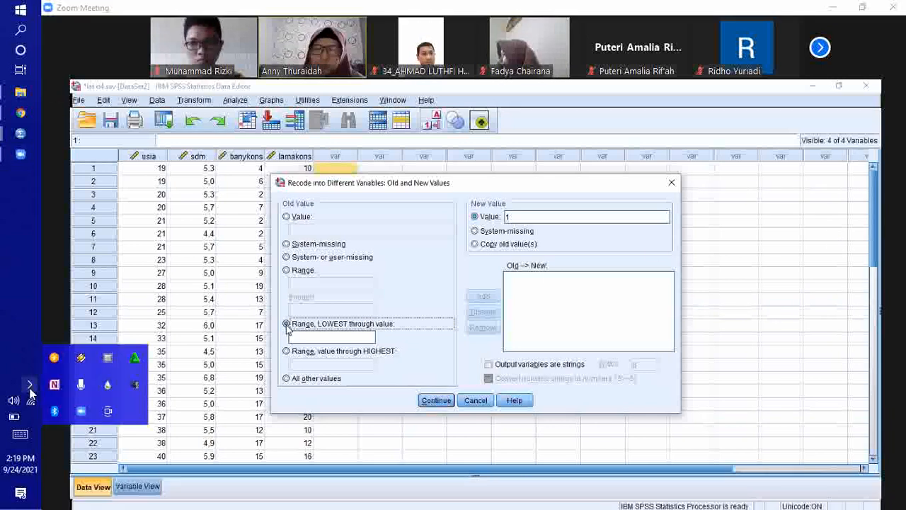
pyautogui.click(20, 327)
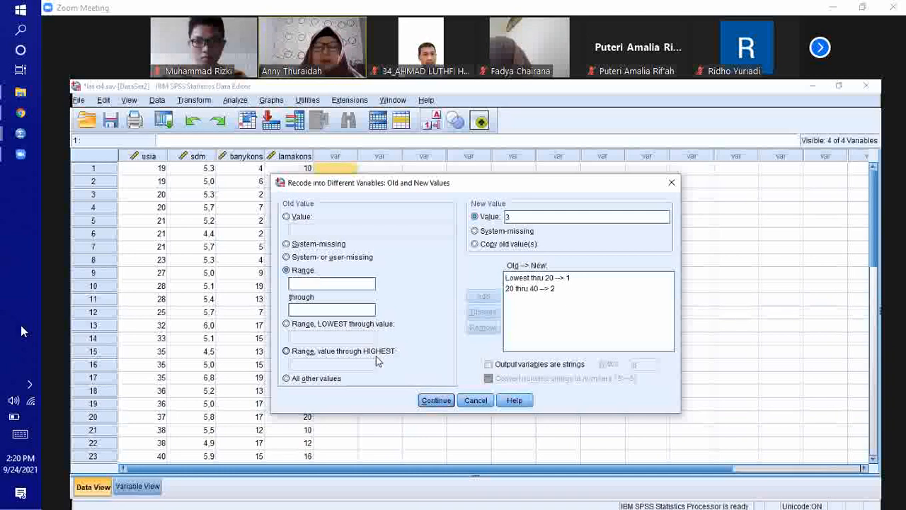
pyautogui.click(287, 352)
pyautogui.click(297, 363)
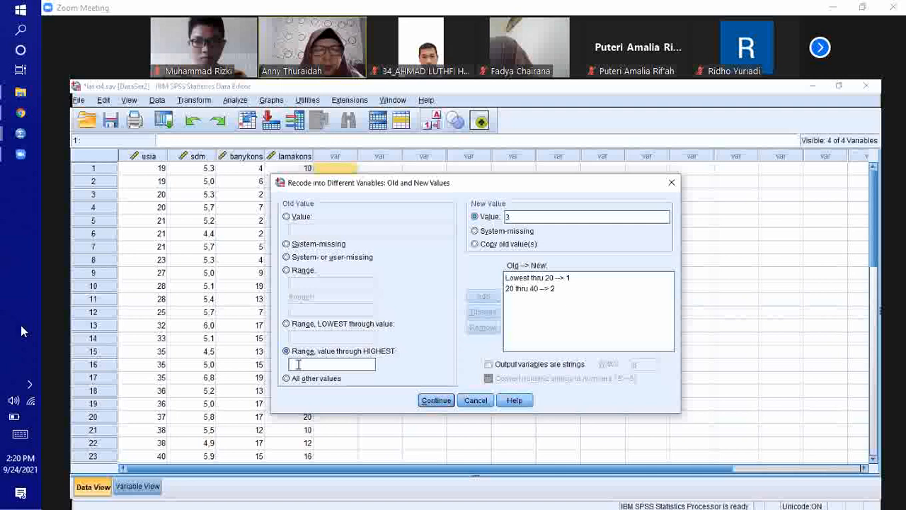
# Return the Zoom meeting to half the screen beside the SPSS recode dialog.
pyautogui.write('40')
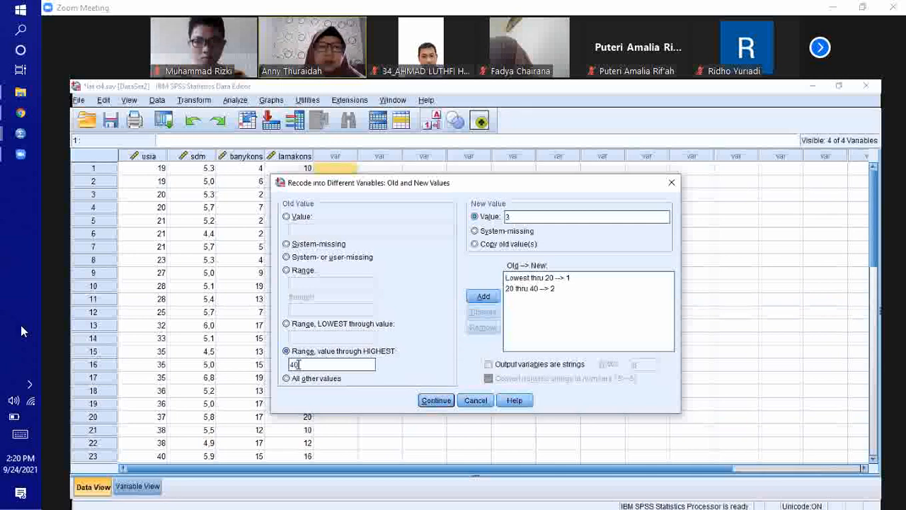
pyautogui.click(483, 299)
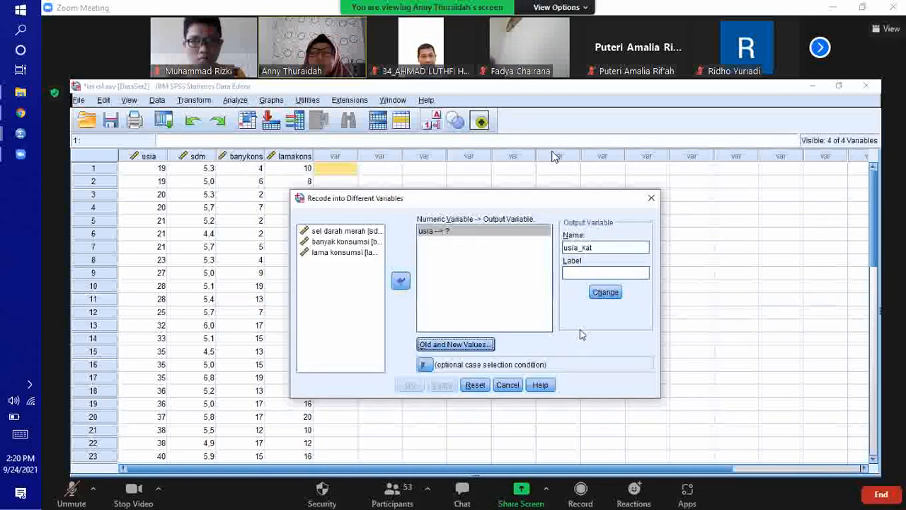
pyautogui.click(552, 152)
pyautogui.press('super+Right')
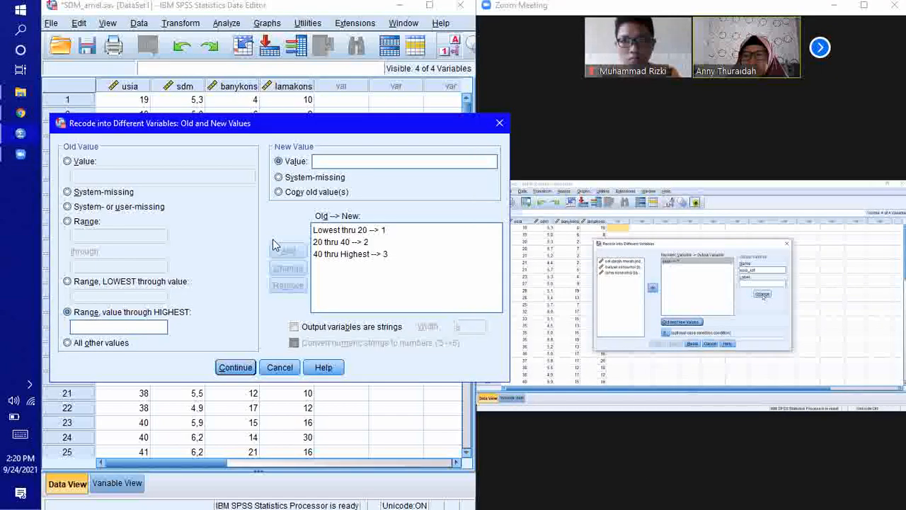
# Accept the old-to-new rules, assign usia_kat as the output variable for usia, and run the recode.
pyautogui.click(241, 367)
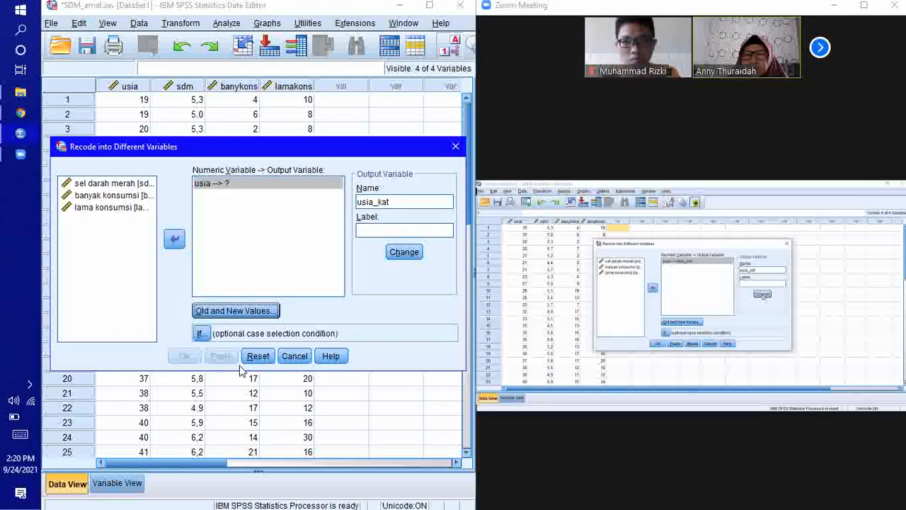
pyautogui.click(404, 252)
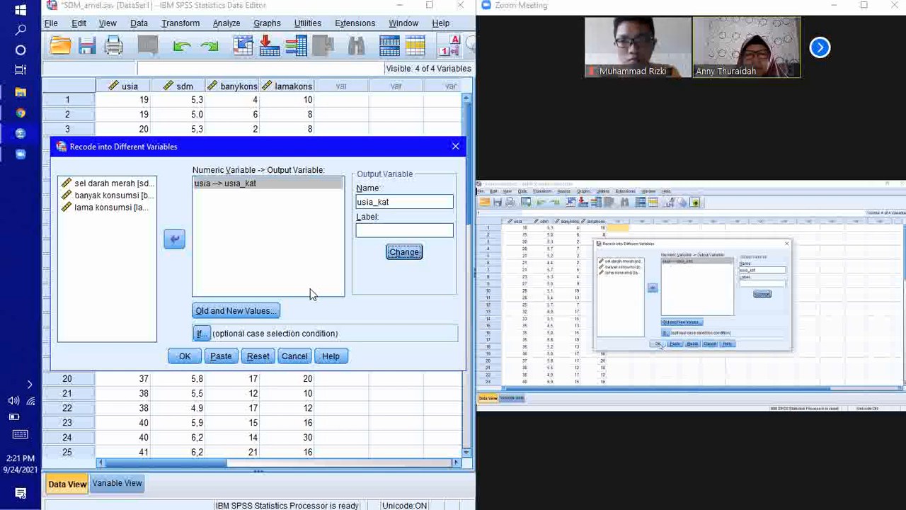
pyautogui.click(191, 361)
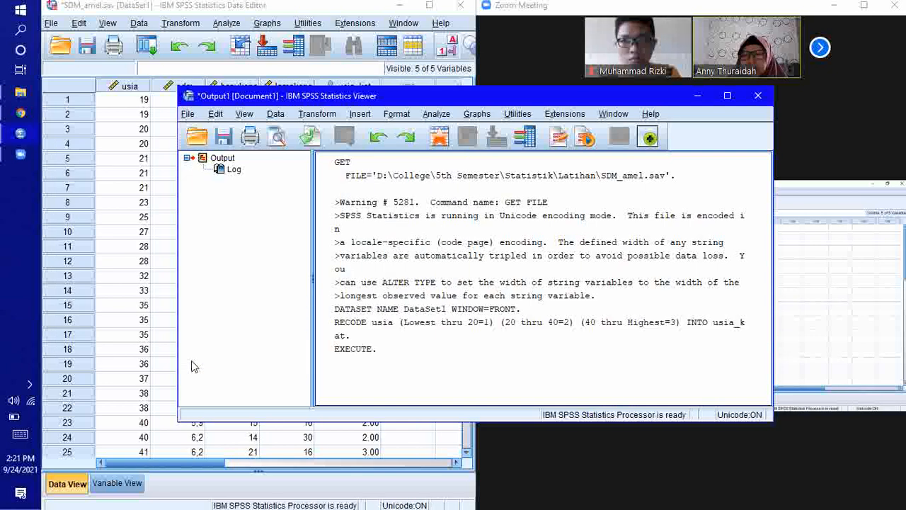
# Minimize the output viewer and check the new usia_kat column in the data.
pyautogui.click(692, 98)
pyautogui.moveTo(467, 155); pyautogui.dragTo(460, 119)
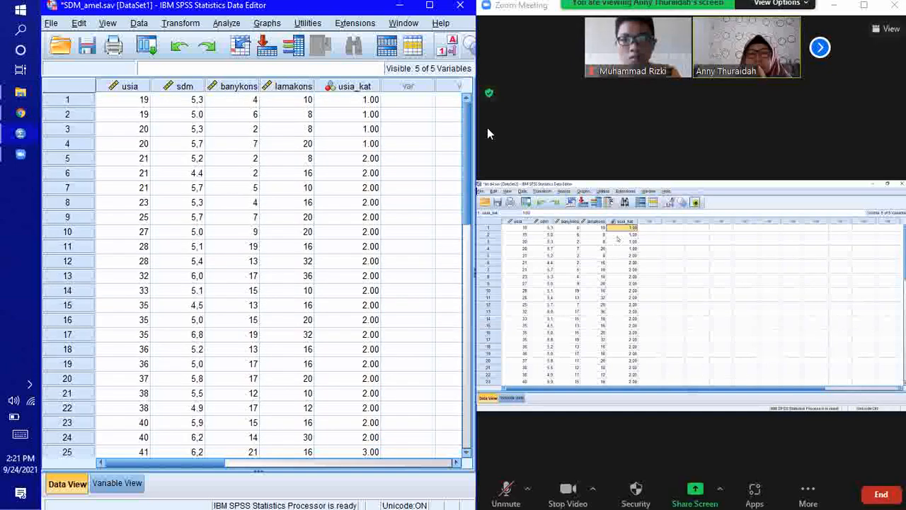
pyautogui.moveTo(468, 138); pyautogui.dragTo(446, 92)
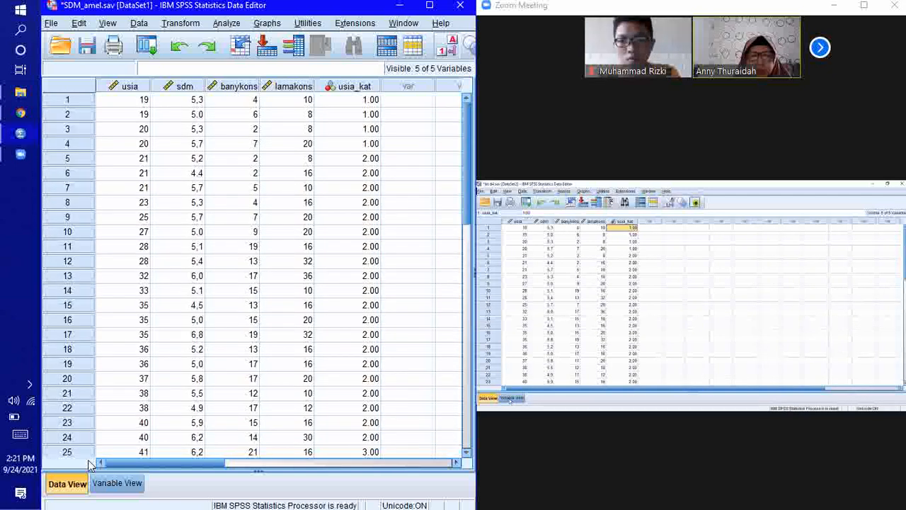
# In the variable definitions, set usia_kat to 0 decimals and give it the label "rentang usia".
pyautogui.click(121, 483)
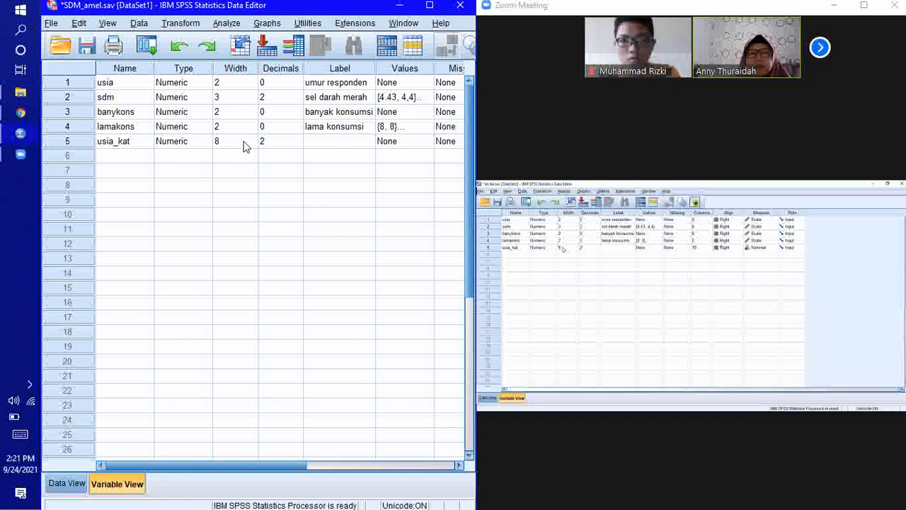
pyautogui.click(277, 145)
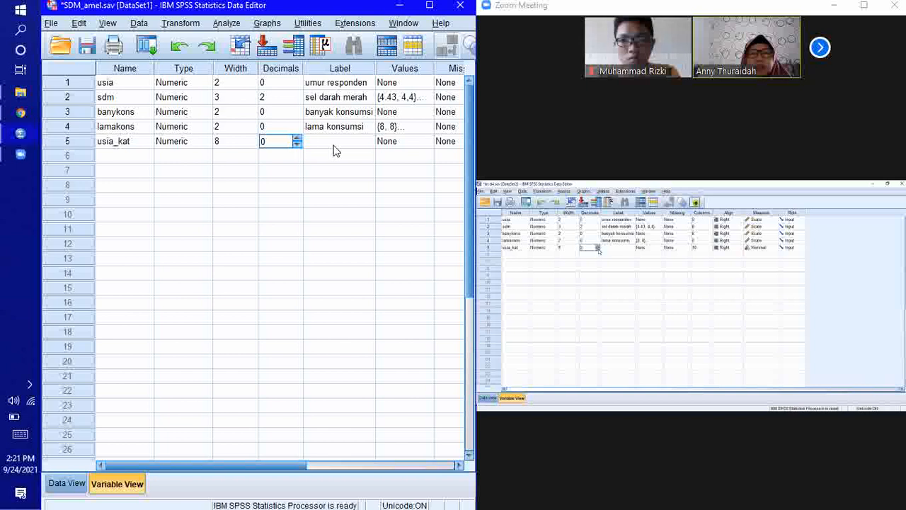
pyautogui.click(334, 147)
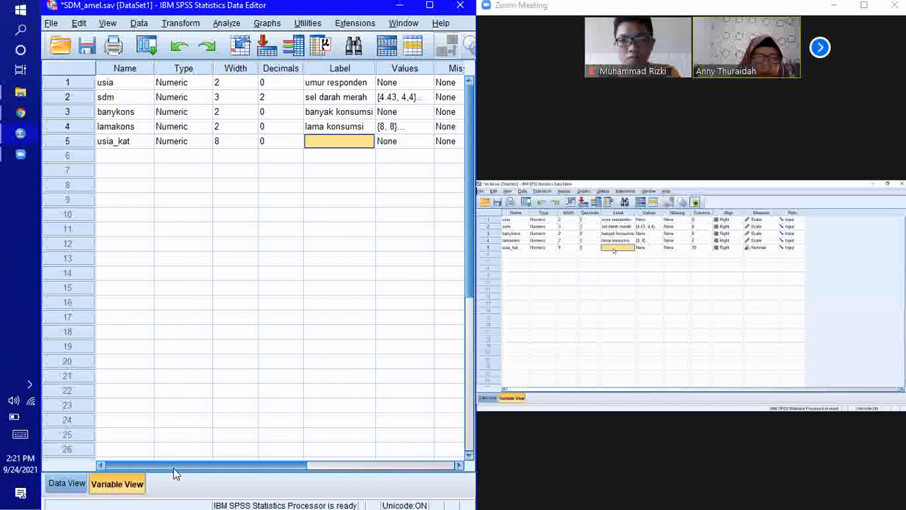
pyautogui.moveTo(173, 468); pyautogui.dragTo(247, 460)
pyautogui.write('r')
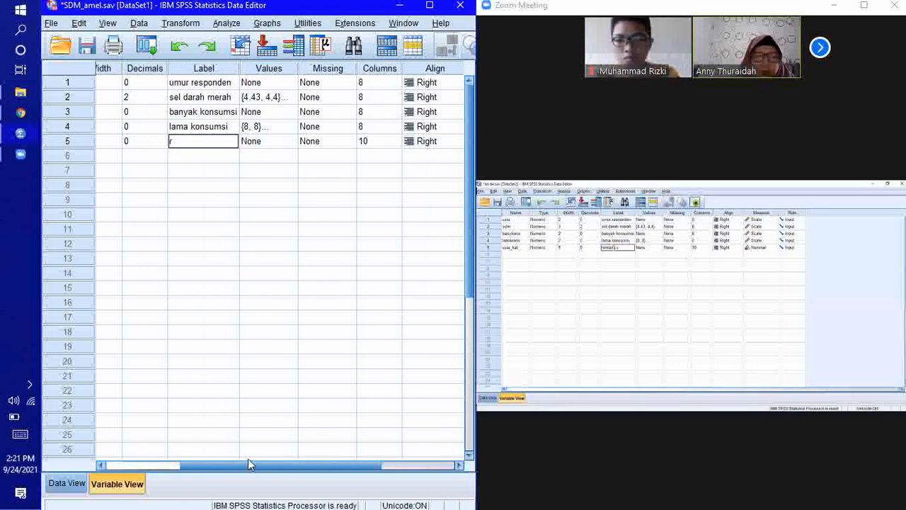
pyautogui.write('entang usia')
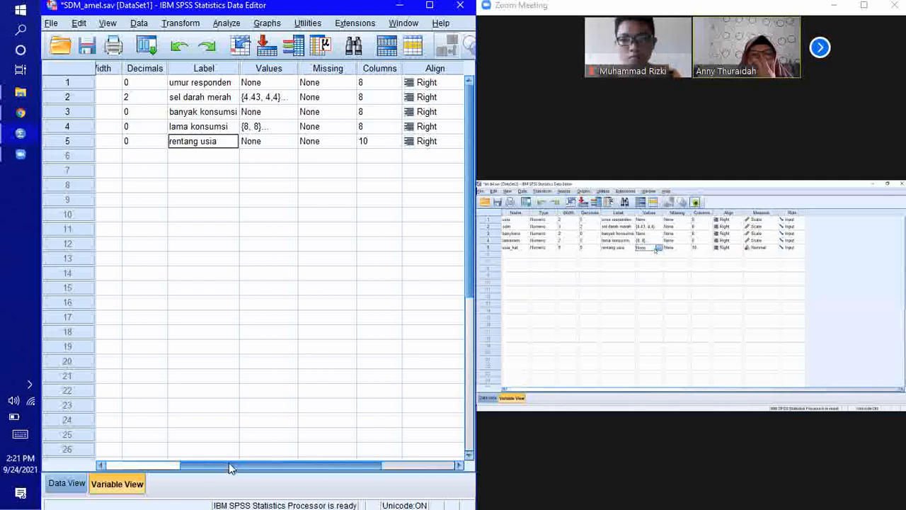
# Open the value labels of usia_kat and add the label "kurang dari 20" for value 1.
pyautogui.moveTo(232, 470); pyautogui.dragTo(268, 468)
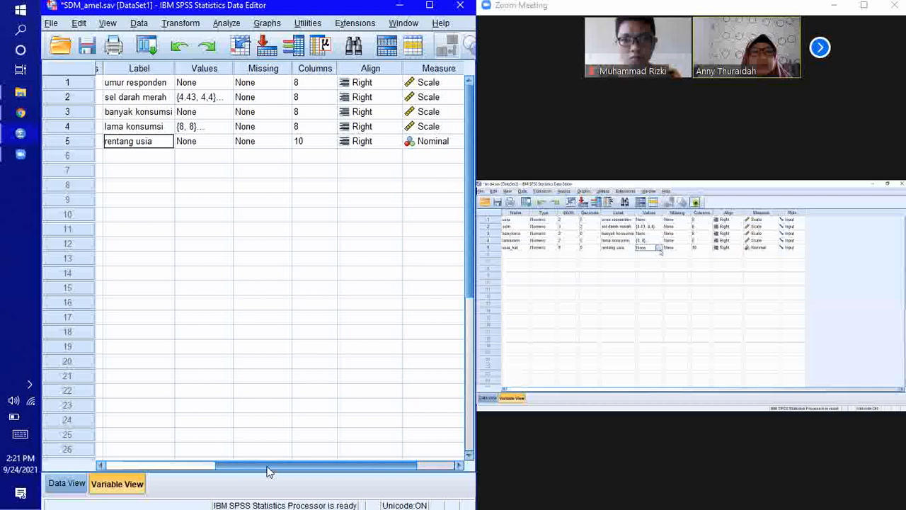
pyautogui.click(228, 143)
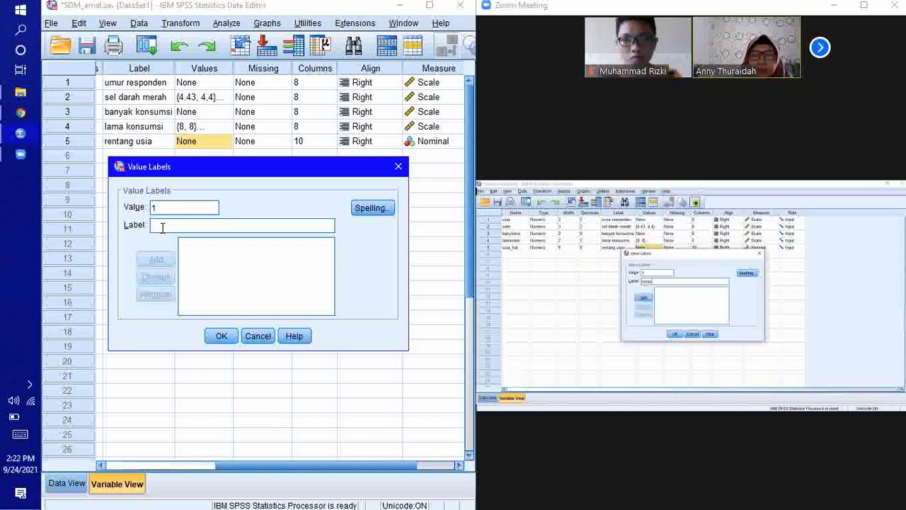
pyautogui.write('k')
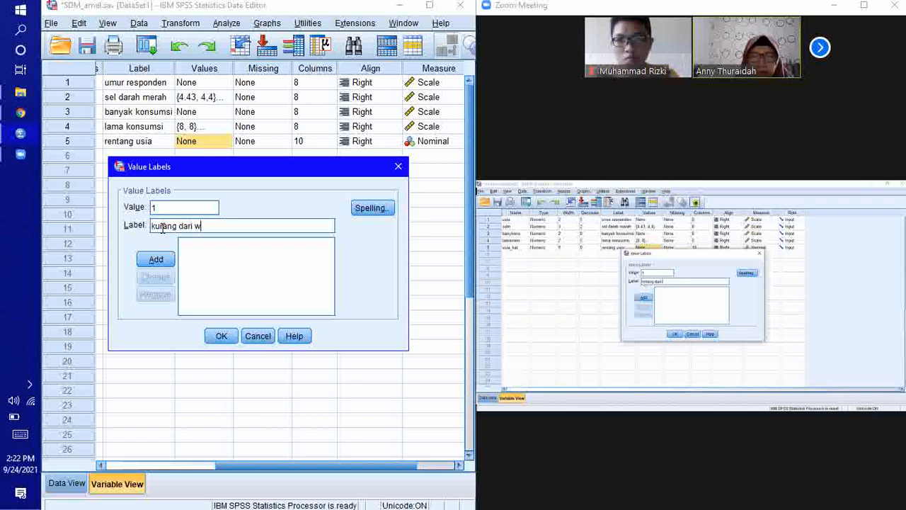
pyautogui.write('urang dari w')
pyautogui.press('BackSpace')
pyautogui.write('20')
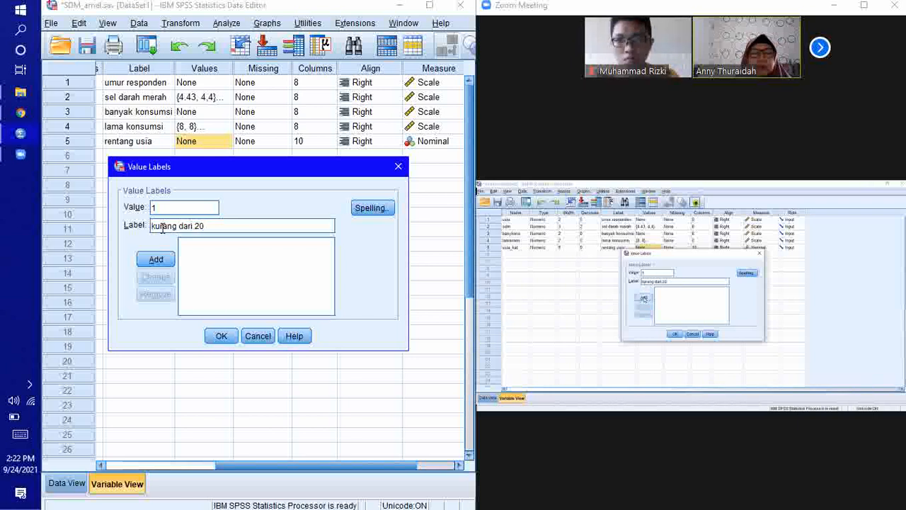
pyautogui.click(153, 261)
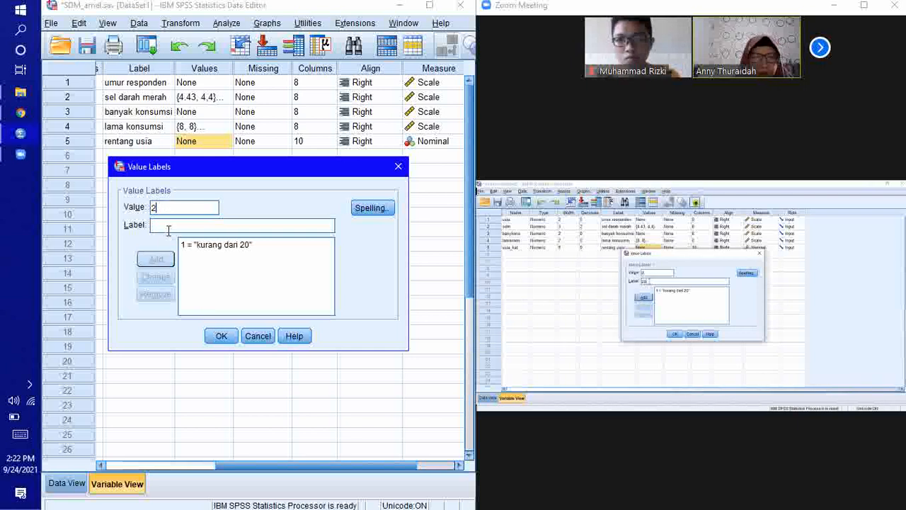
# Add the value labels 2 = "20 -40" and 3 = "lebih dari 40" to usia_kat and apply them.
pyautogui.write('20 -40')
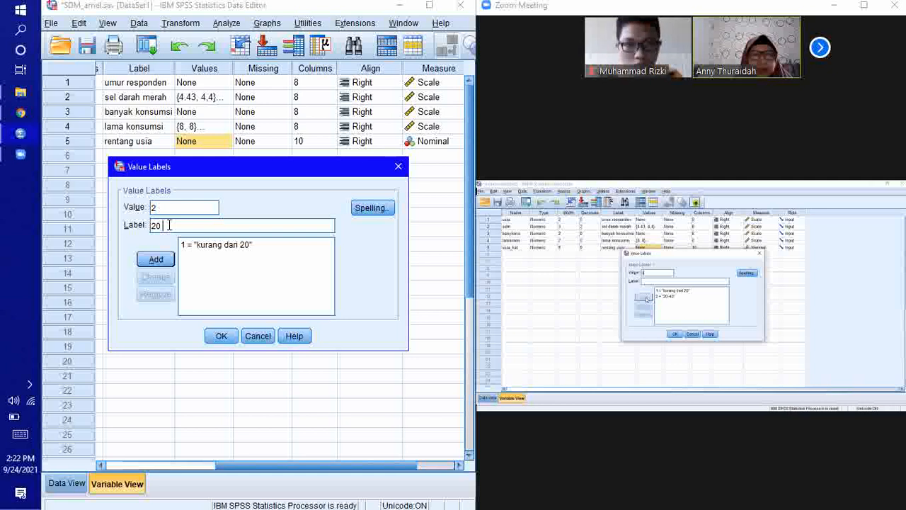
pyautogui.click(155, 259)
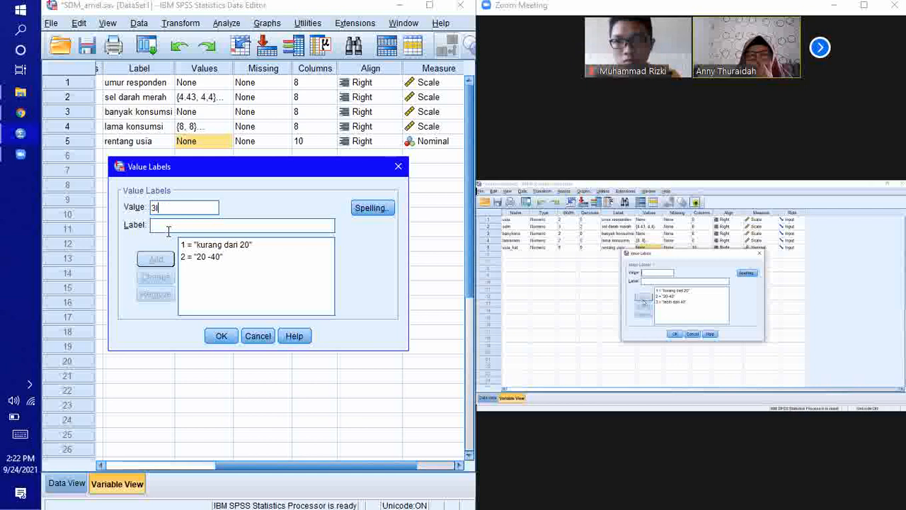
pyautogui.click(168, 230)
pyautogui.write('le')
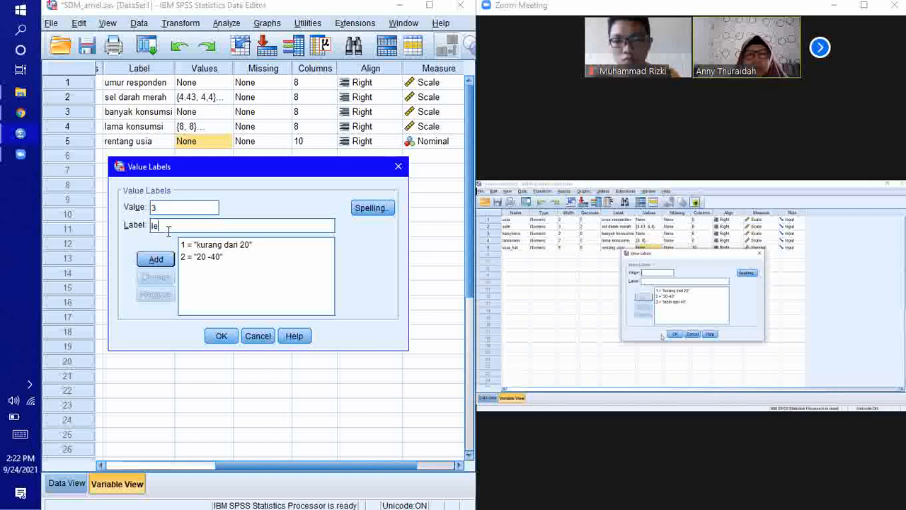
pyautogui.write('bih dari 40')
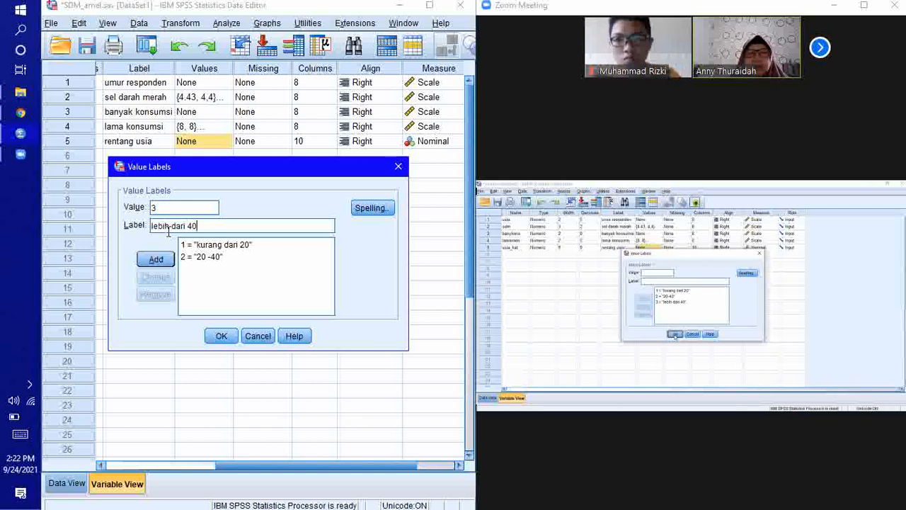
pyautogui.click(156, 259)
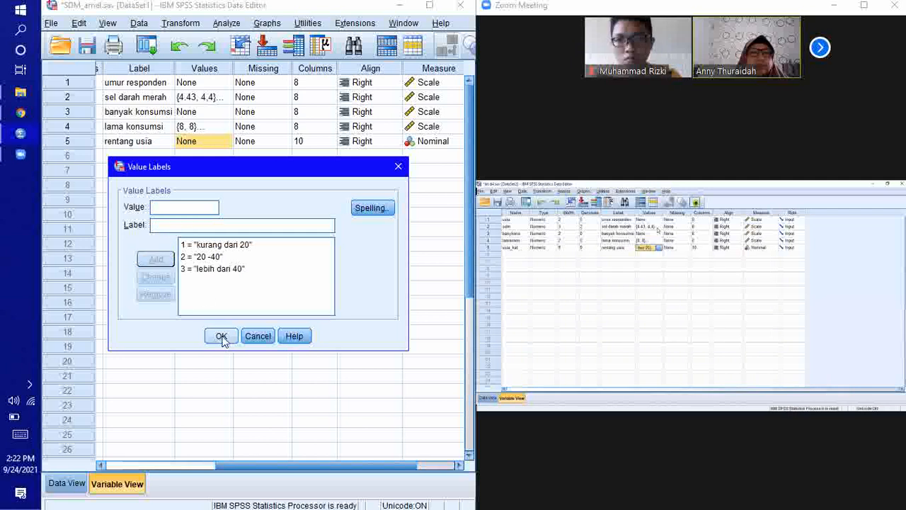
pyautogui.click(222, 336)
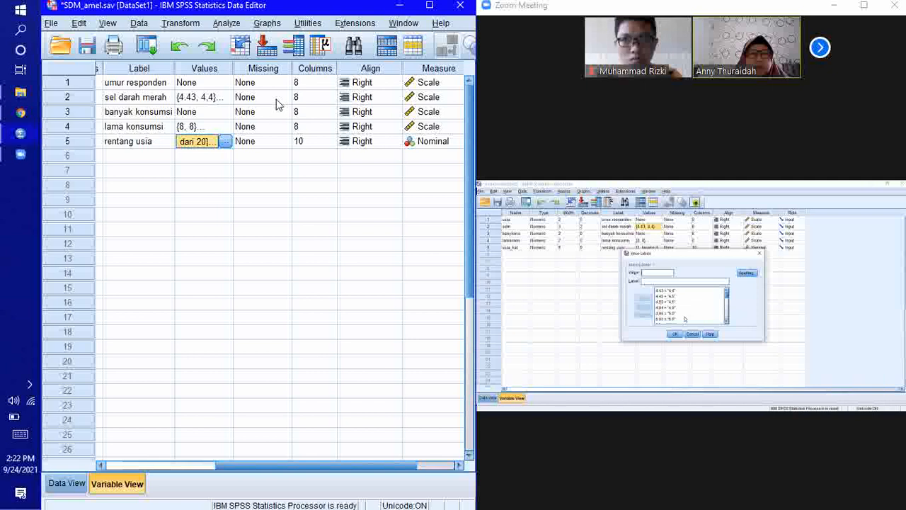
# Examine the existing value labels of the sdm variable and close them without changes.
pyautogui.doubleClick(224, 99)
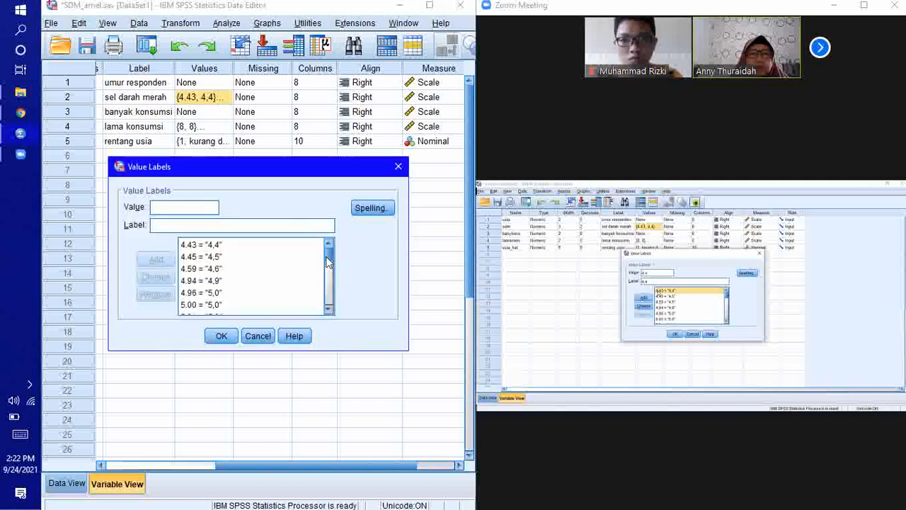
pyautogui.moveTo(330, 269)
pyautogui.mouseDown()
pyautogui.moveTo(330, 300)
pyautogui.moveTo(333, 260)
pyautogui.mouseUp()
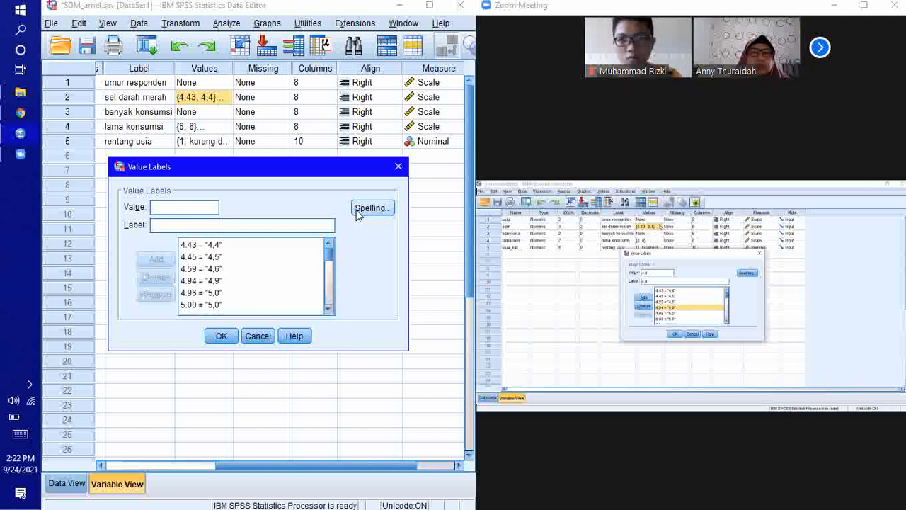
pyautogui.click(401, 167)
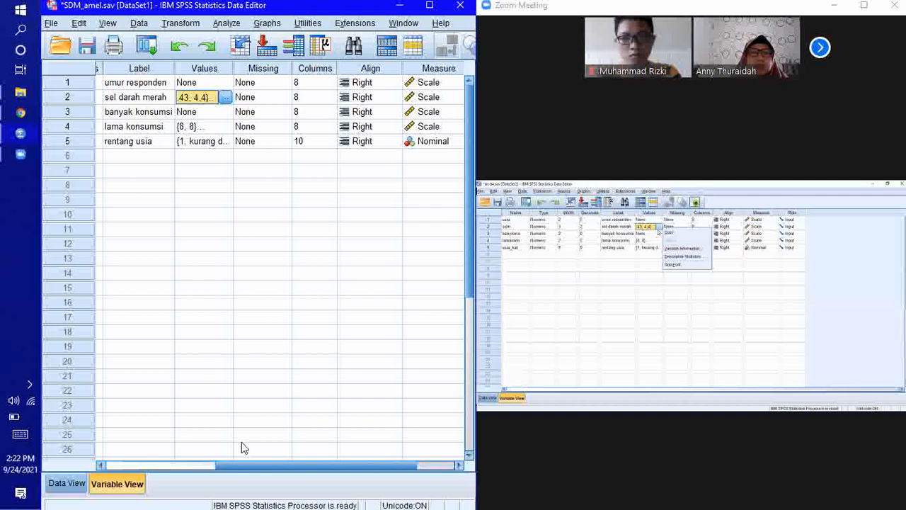
# Check how the usia_kat labels show in the data, and return to the variable definitions.
pyautogui.moveTo(252, 463)
pyautogui.mouseDown()
pyautogui.moveTo(296, 461)
pyautogui.moveTo(258, 470)
pyautogui.mouseUp()
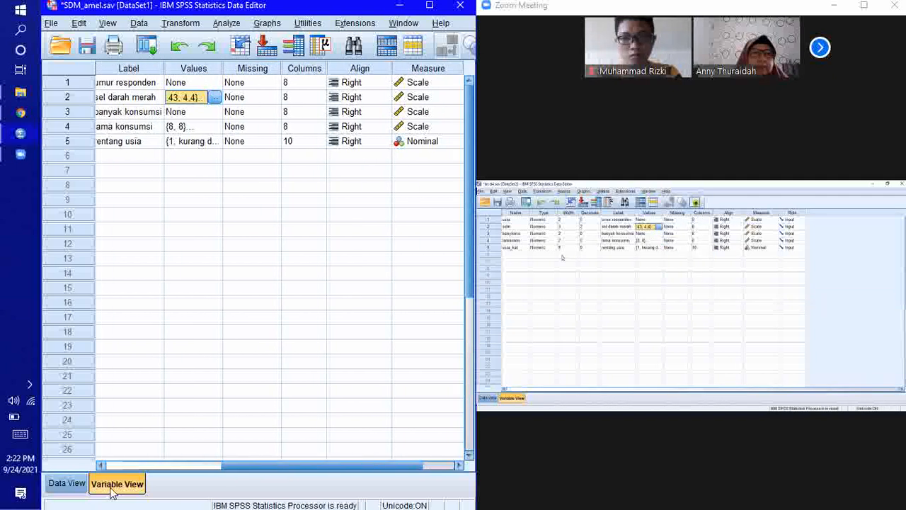
pyautogui.click(65, 484)
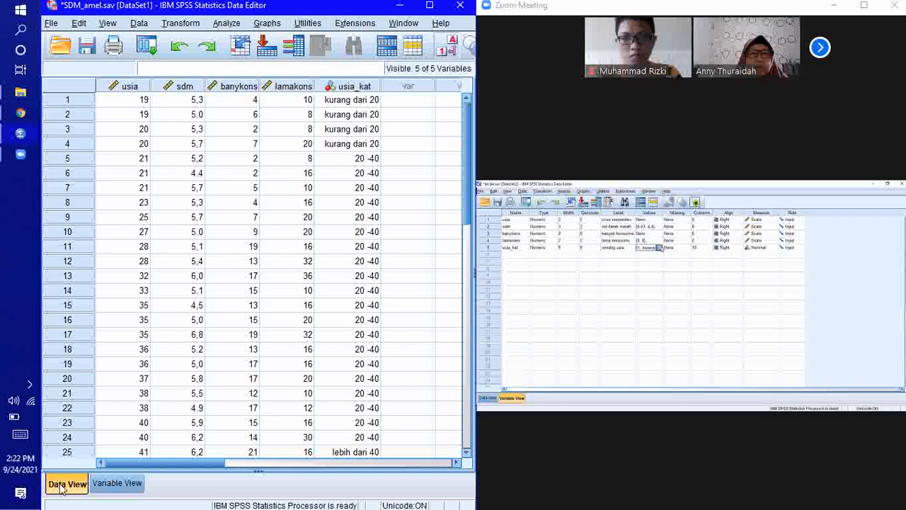
pyautogui.click(99, 484)
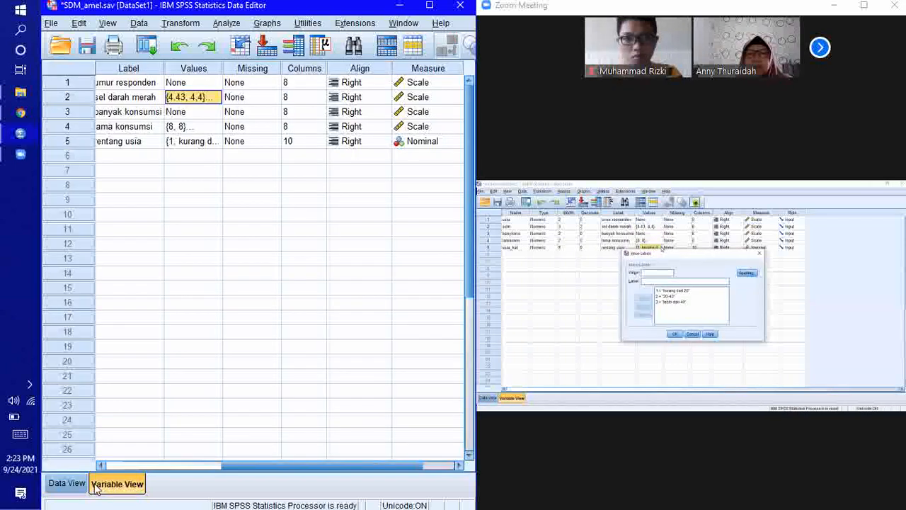
# Consult the instructor's shared screen at full size and set the measurement level of usia_kat to Ordinal.
pyautogui.click(864, 6)
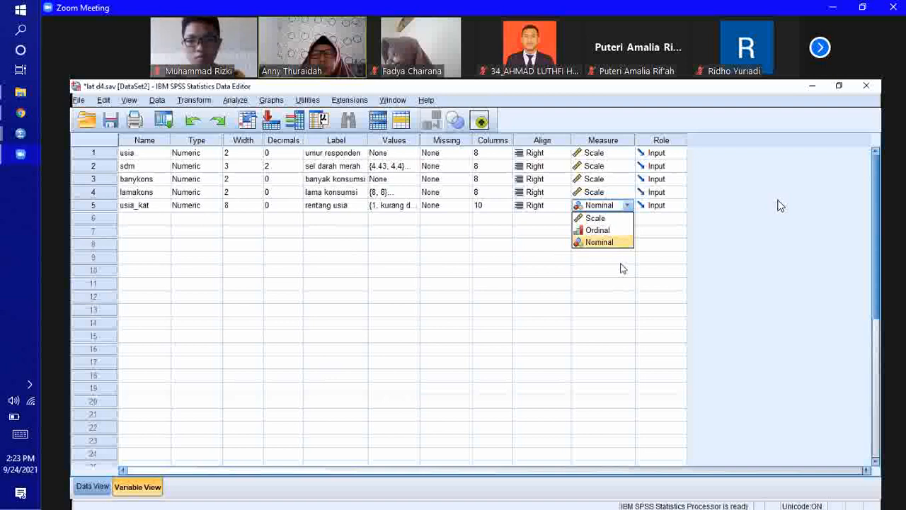
pyautogui.press('super+Right')
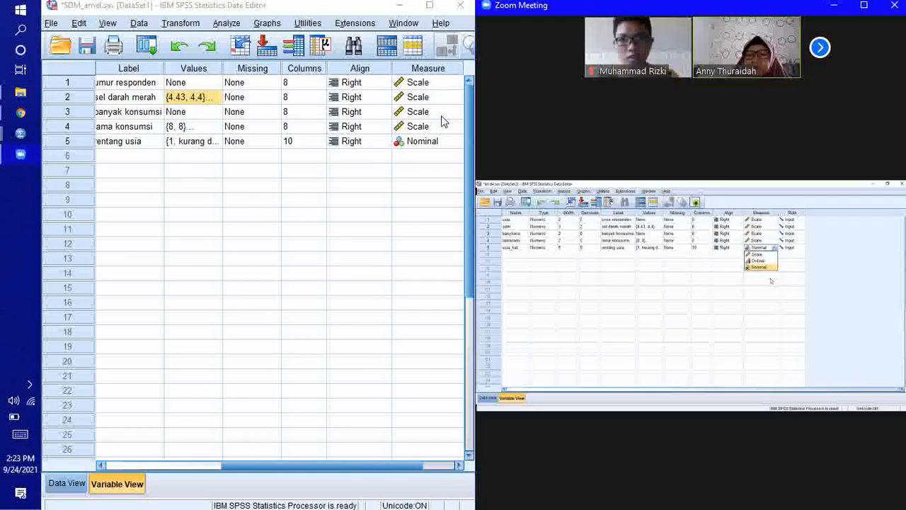
pyautogui.click(361, 469)
pyautogui.moveTo(361, 469); pyautogui.dragTo(394, 469)
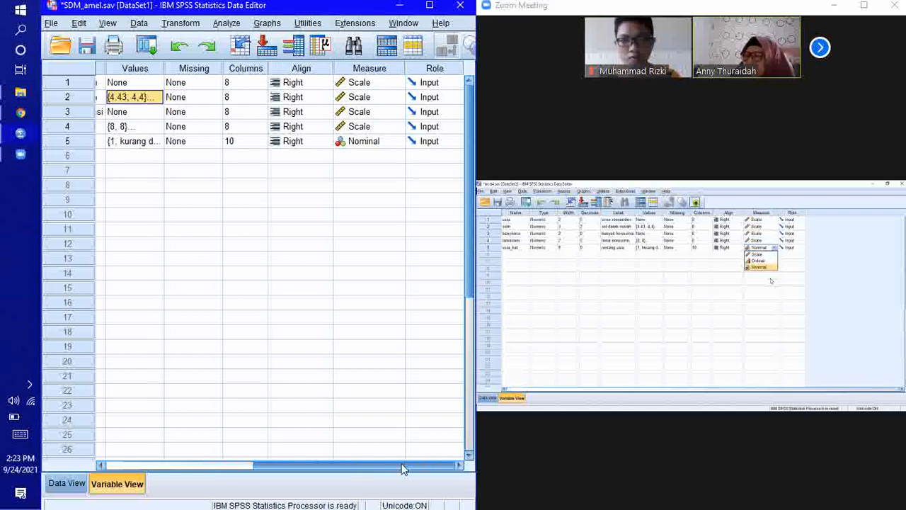
pyautogui.click(399, 142)
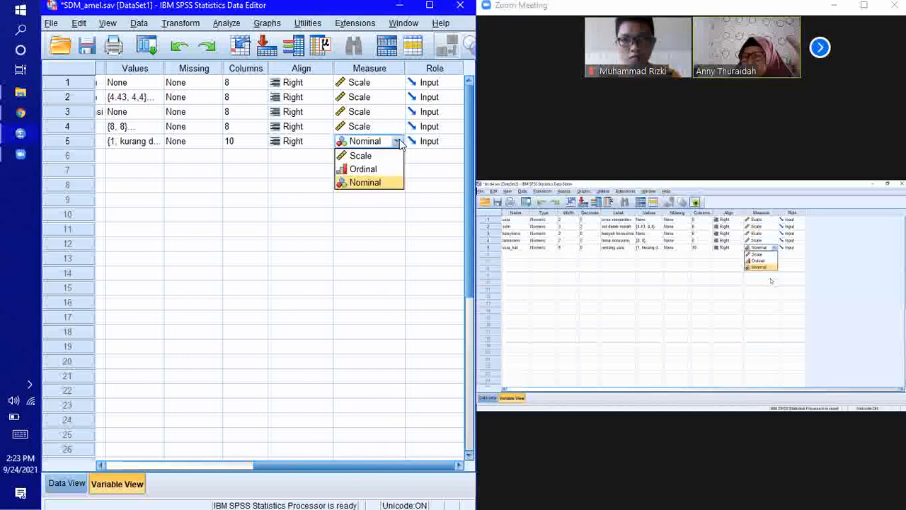
pyautogui.click(378, 169)
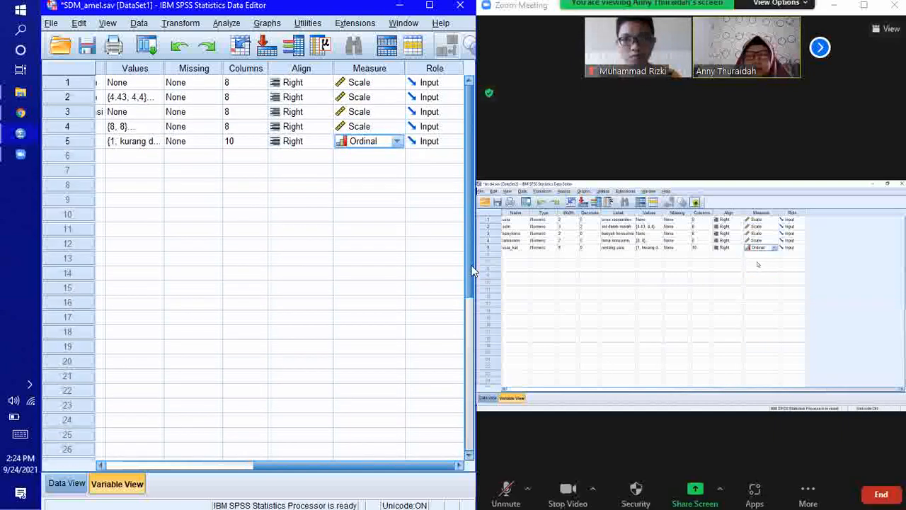
# Review the usia_kat categories across all cases in the data and consult the instructor's shared screen at full size.
pyautogui.moveTo(322, 471); pyautogui.dragTo(136, 463)
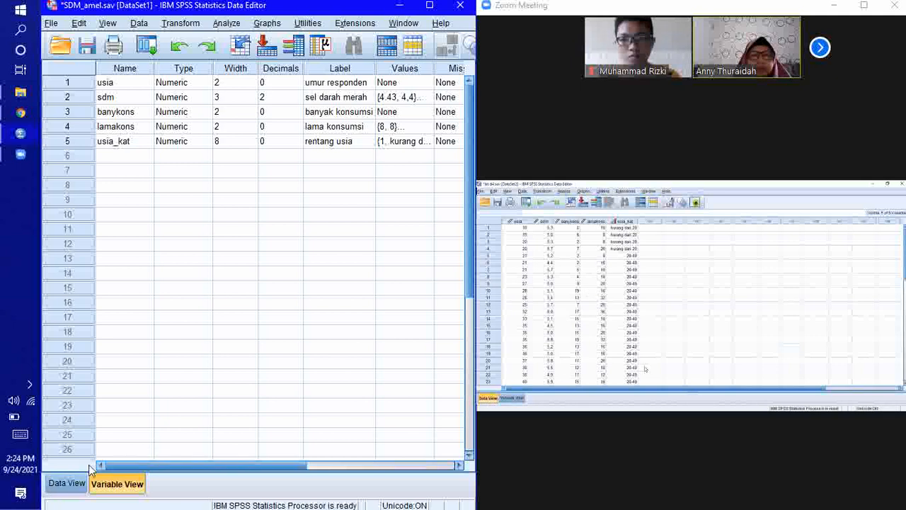
pyautogui.click(67, 483)
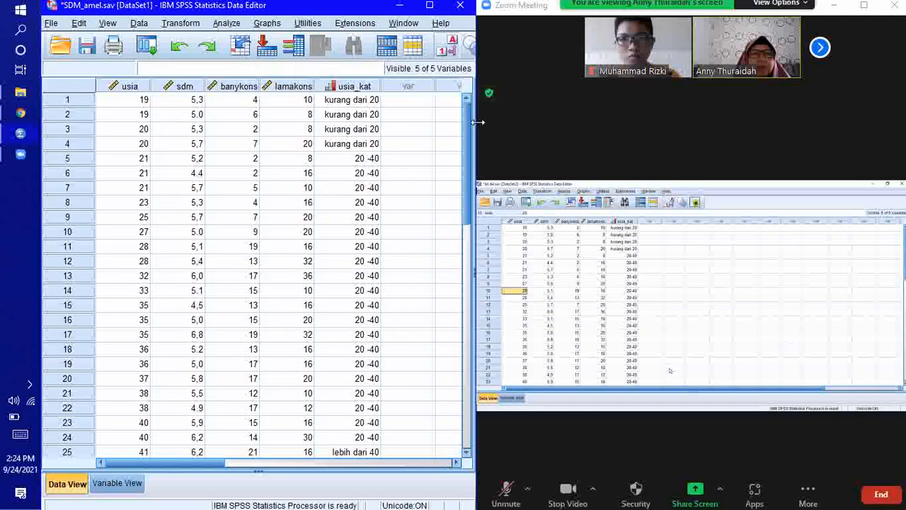
pyautogui.moveTo(465, 141); pyautogui.dragTo(473, 192)
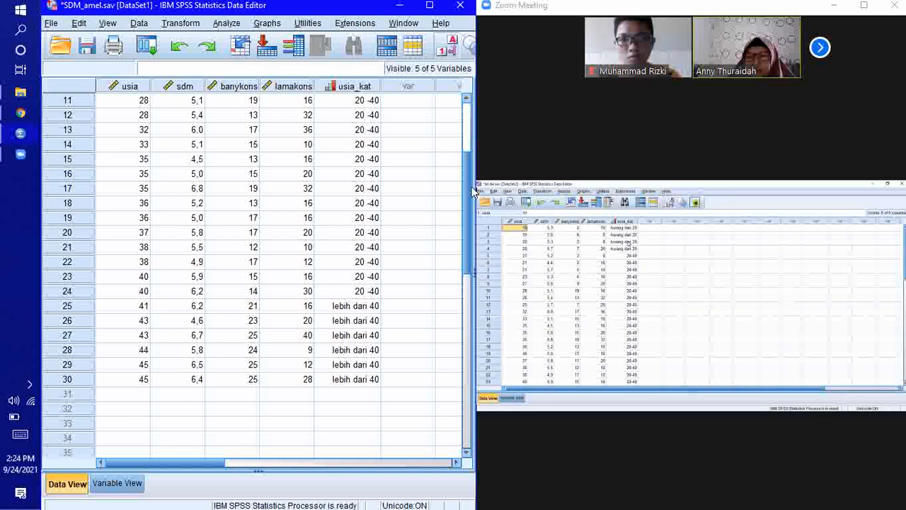
pyautogui.moveTo(472, 191); pyautogui.dragTo(465, 135)
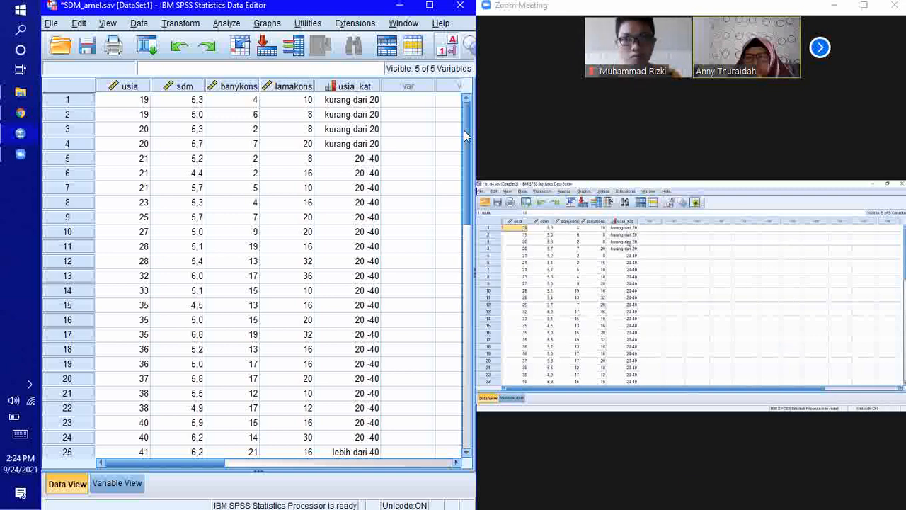
pyautogui.click(863, 6)
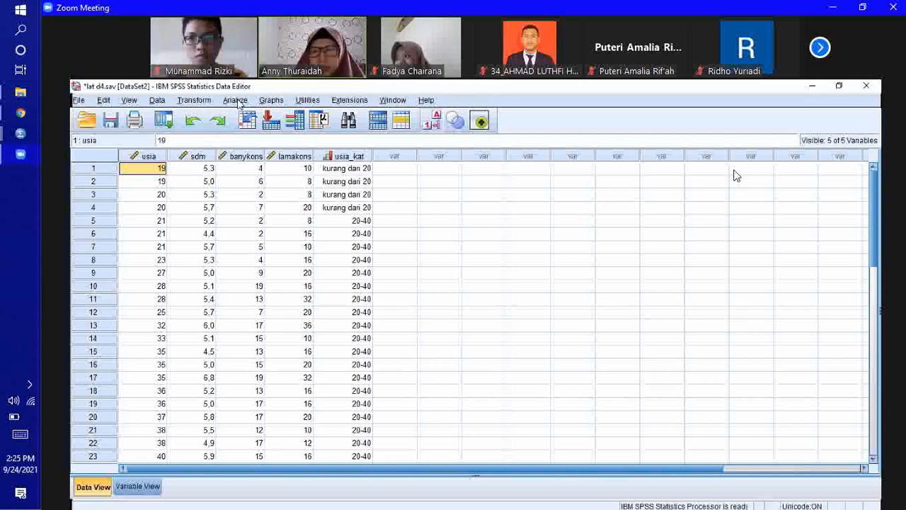
pyautogui.press('super+Right')
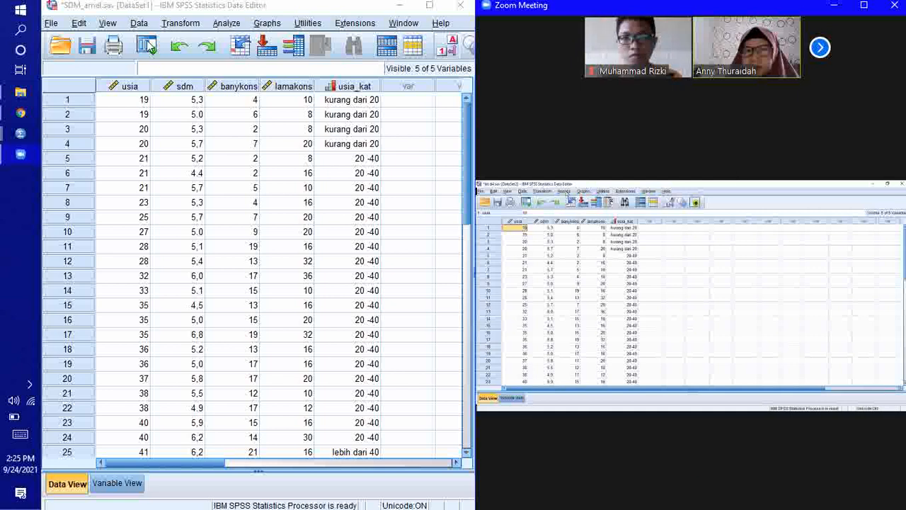
# Start a Descriptives analysis and add rentang usia (usia_kat) as its variable.
pyautogui.click(129, 103)
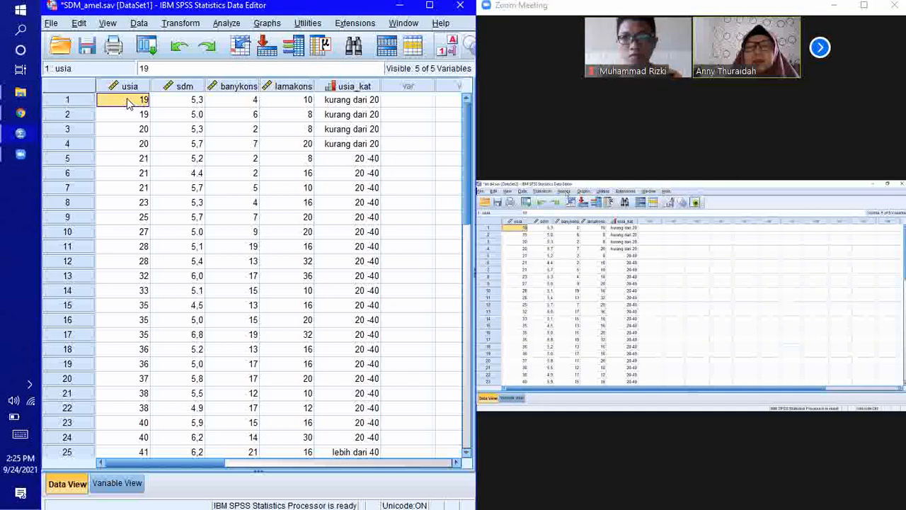
pyautogui.click(229, 24)
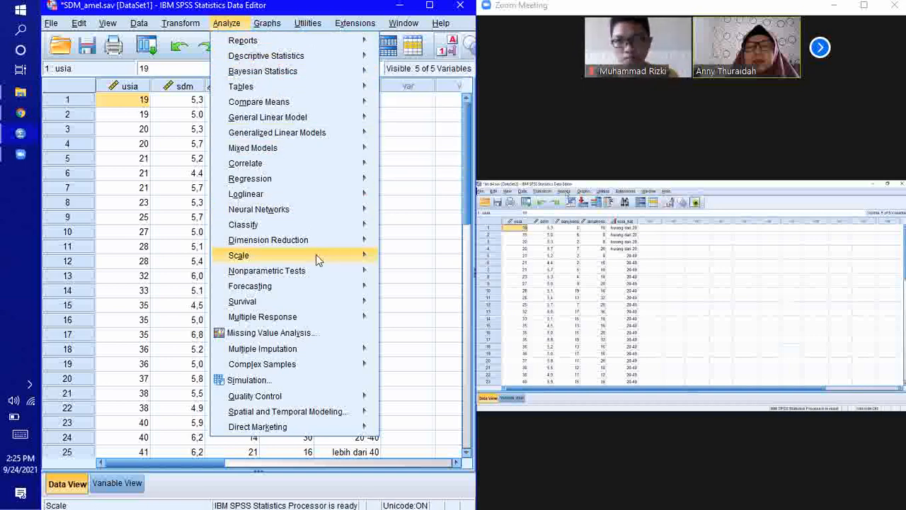
pyautogui.moveTo(272, 290)
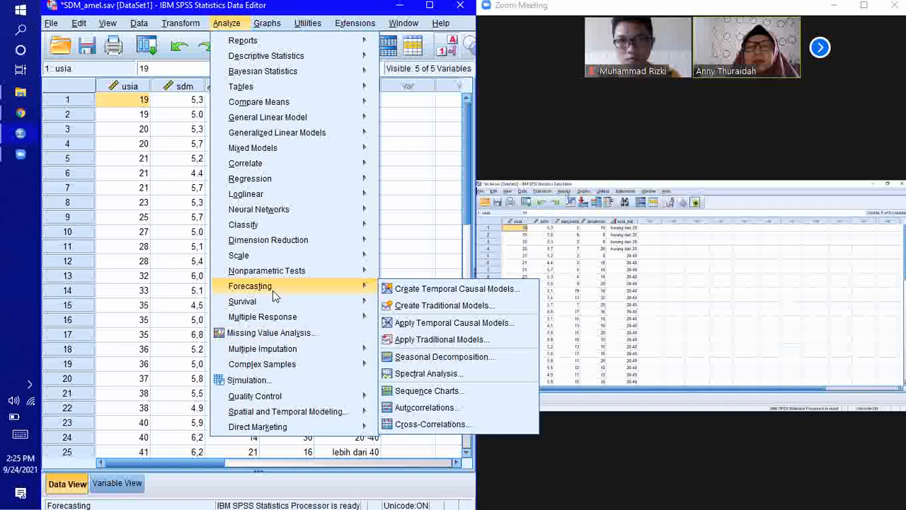
pyautogui.moveTo(353, 149)
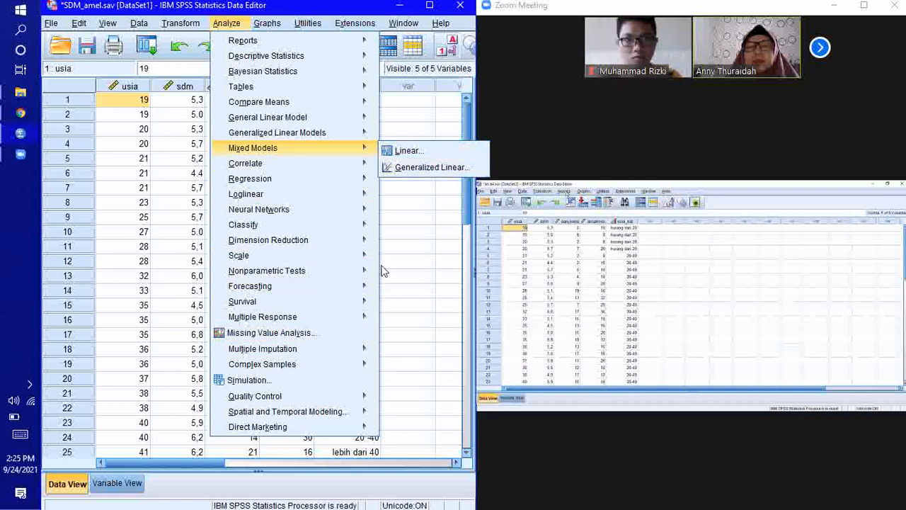
pyautogui.moveTo(320, 259)
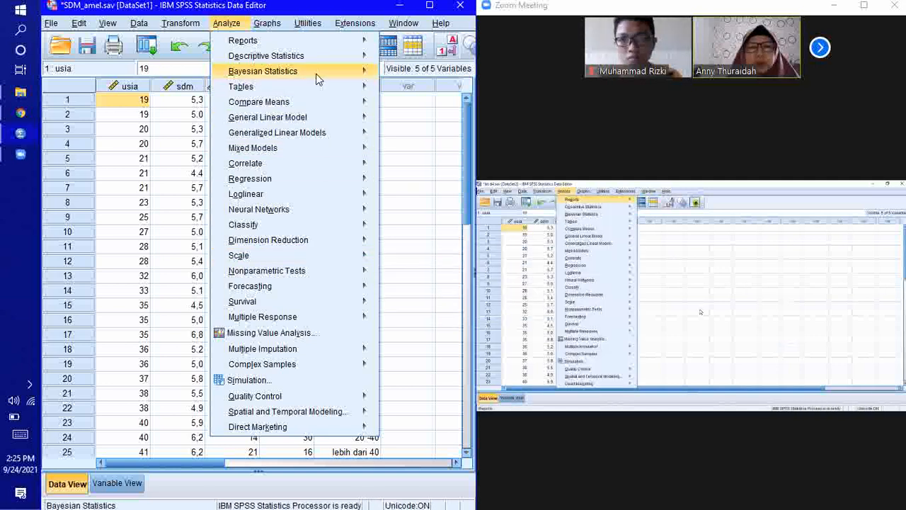
pyautogui.moveTo(324, 59)
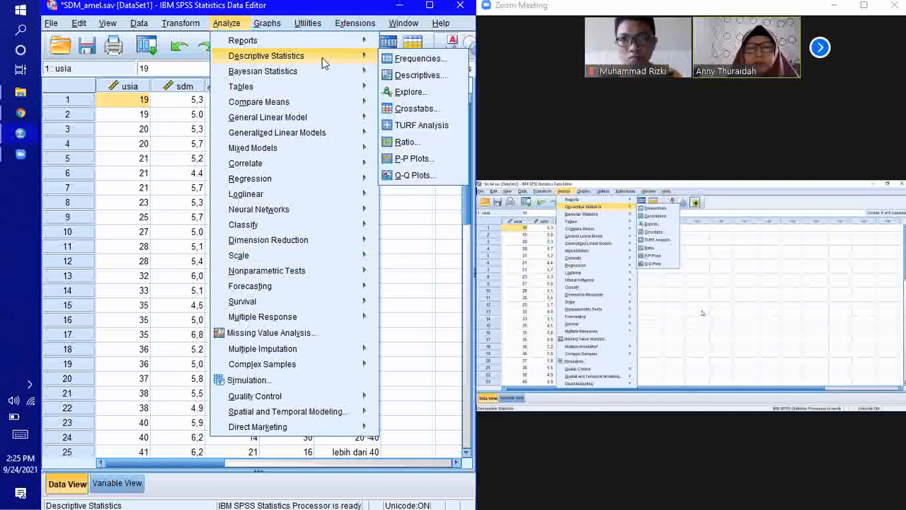
pyautogui.click(409, 76)
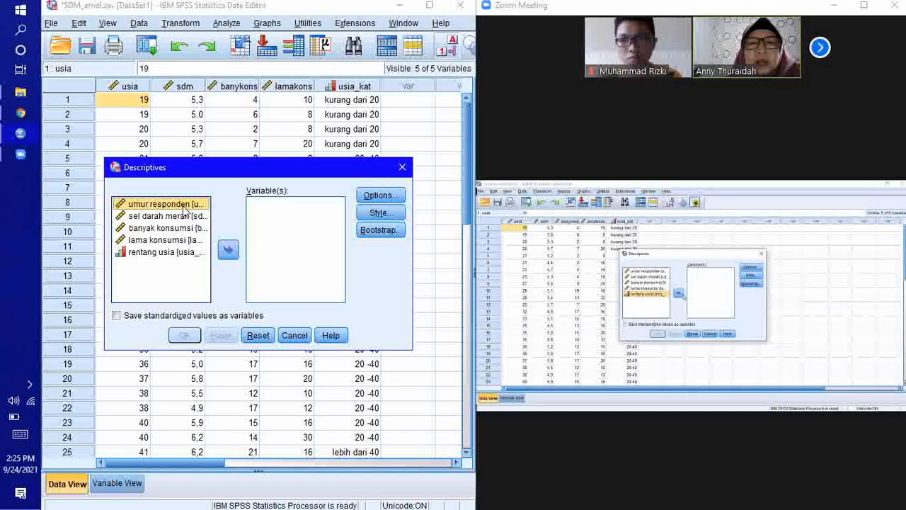
pyautogui.click(171, 254)
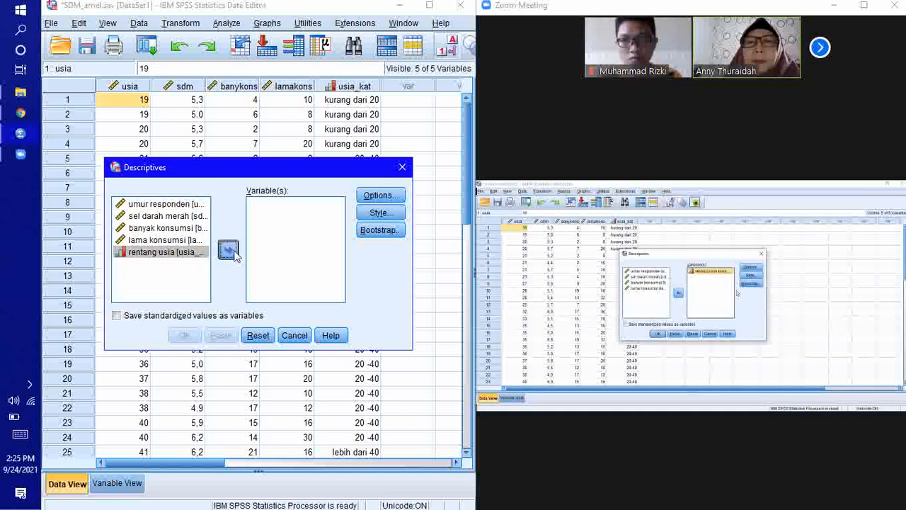
pyautogui.click(228, 250)
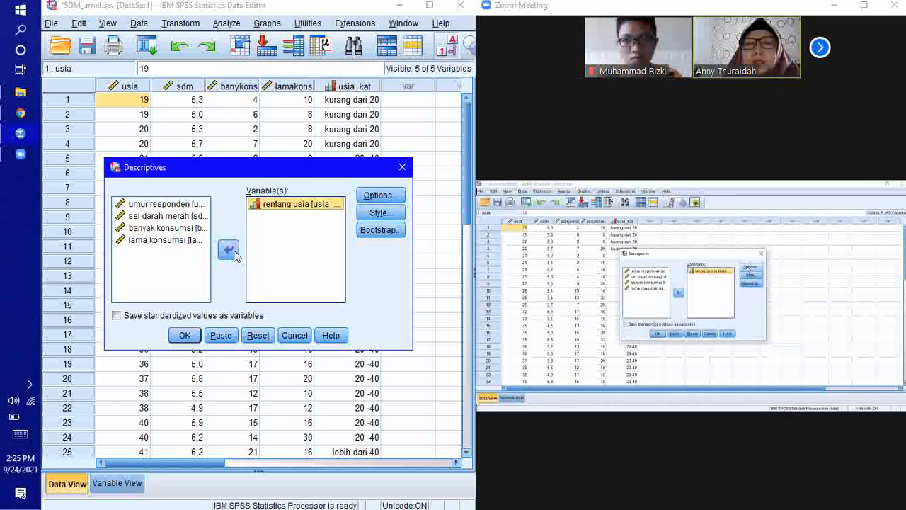
# Add Kurtosis, Skewness and Range to the statistics computed by the Descriptives analysis.
pyautogui.click(385, 198)
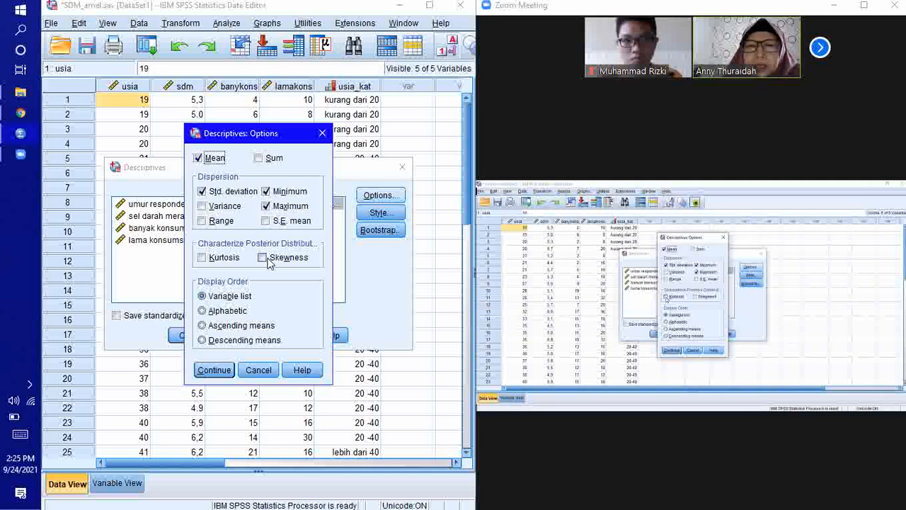
pyautogui.click(211, 263)
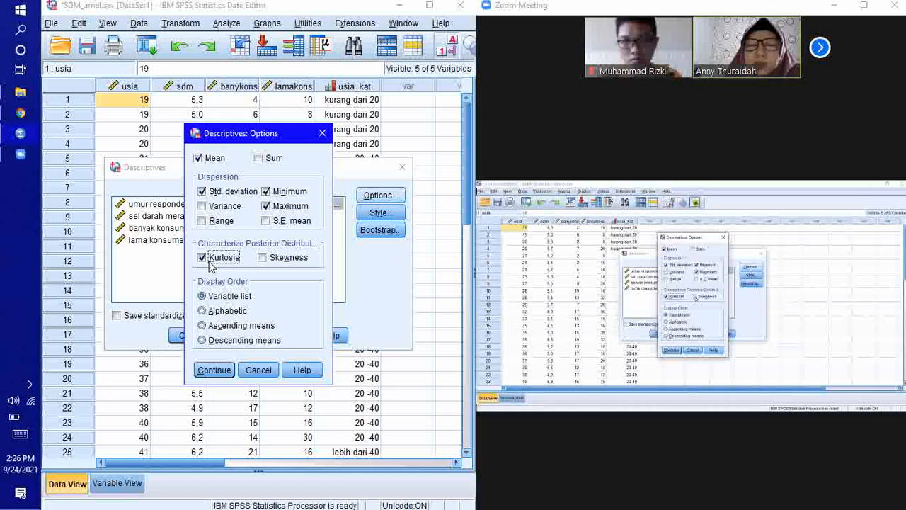
pyautogui.click(266, 261)
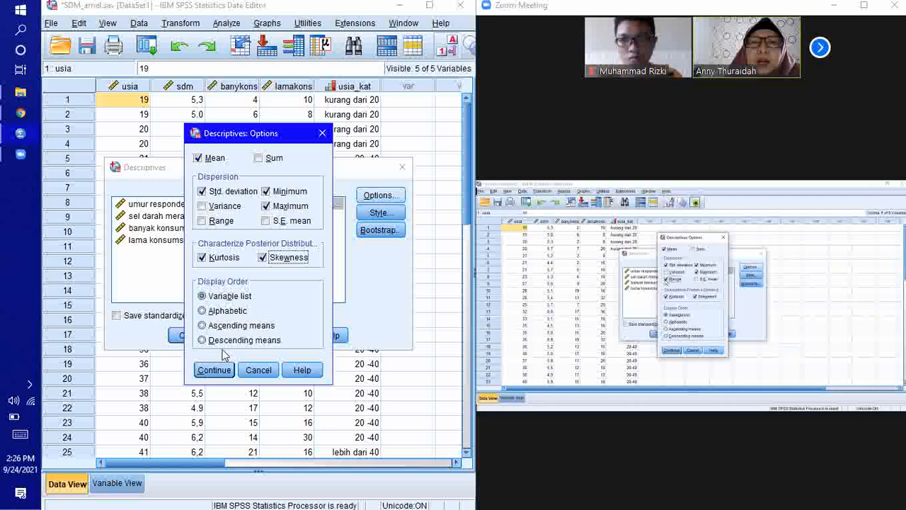
pyautogui.click(208, 225)
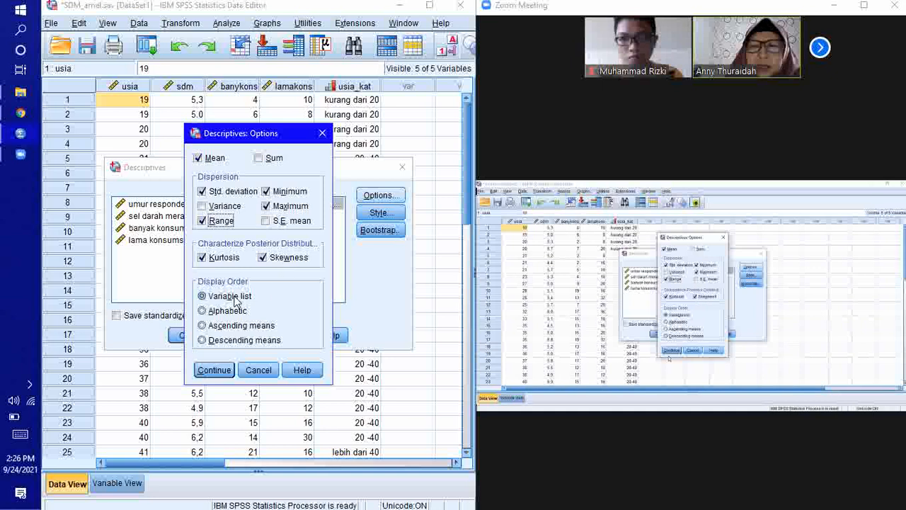
pyautogui.click(214, 373)
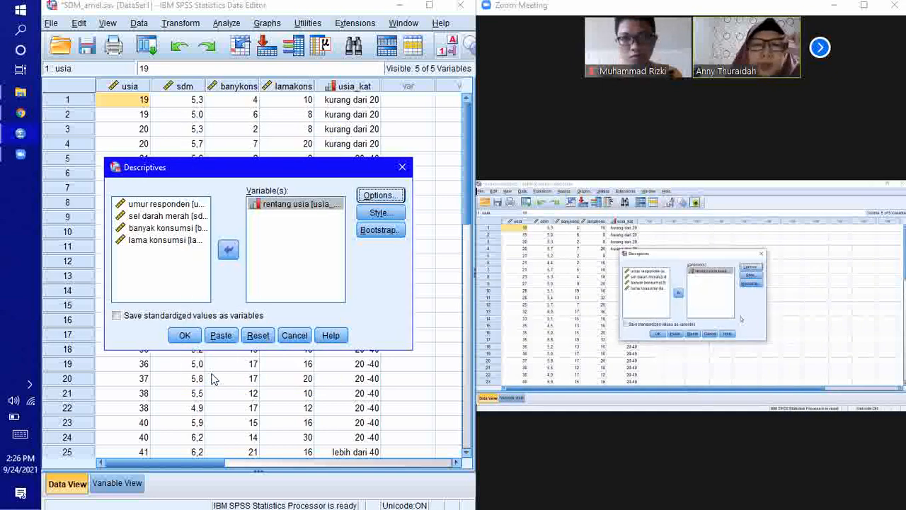
# Check the table style settings without changing them and run the Descriptives analysis for rentang usia.
pyautogui.click(378, 215)
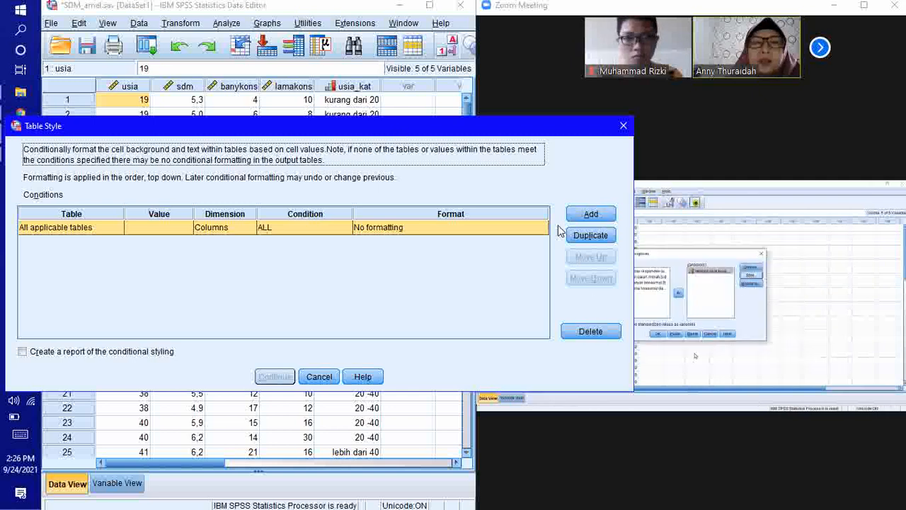
pyautogui.click(622, 127)
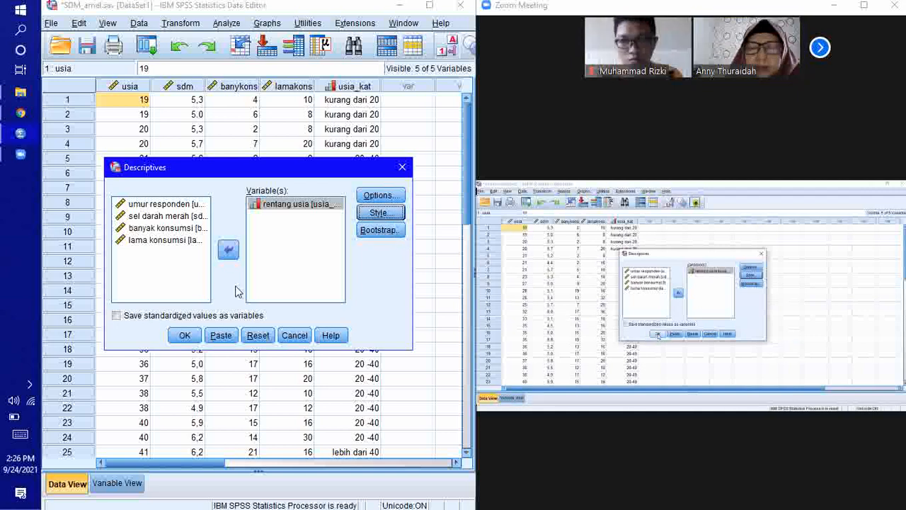
pyautogui.click(185, 337)
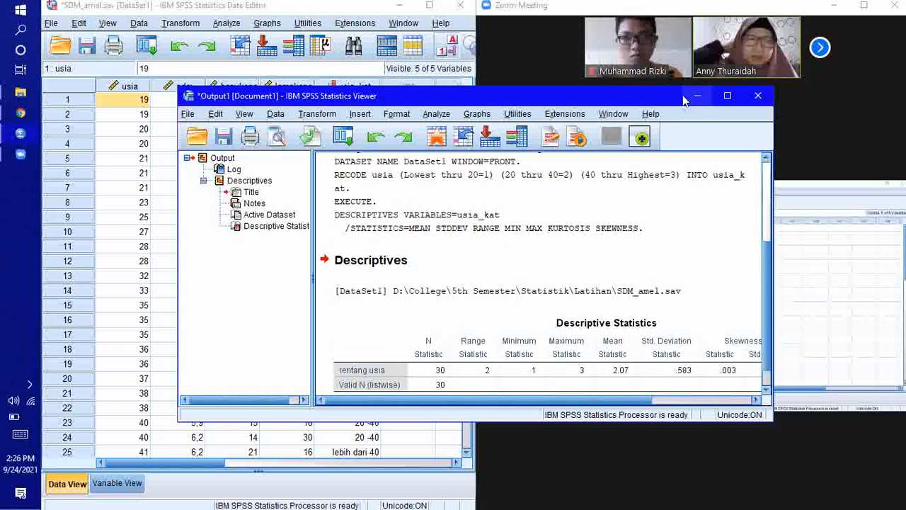
# Examine the full Descriptive Statistics table and the command log in the output, postponing the feedback request.
pyautogui.moveTo(548, 89); pyautogui.dragTo(287, 77)
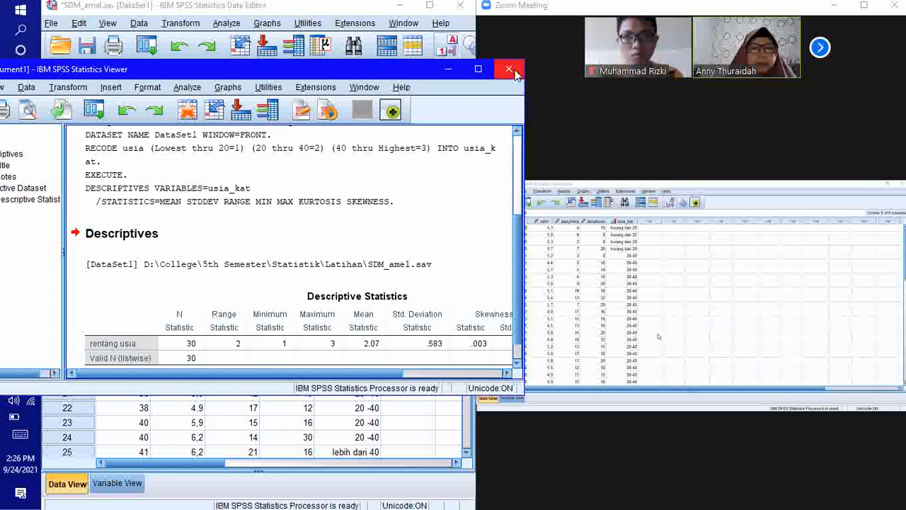
pyautogui.click(517, 161)
pyautogui.moveTo(518, 162); pyautogui.dragTo(532, 269)
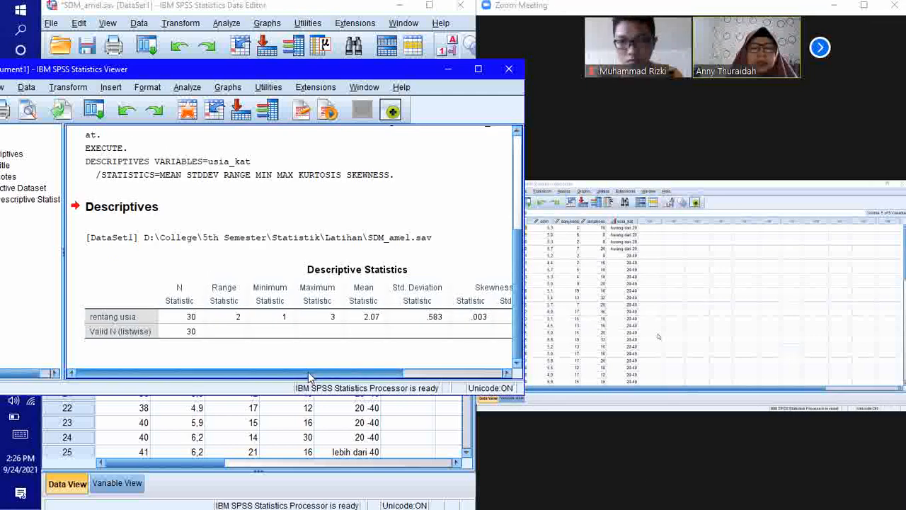
pyautogui.moveTo(309, 376); pyautogui.dragTo(351, 379)
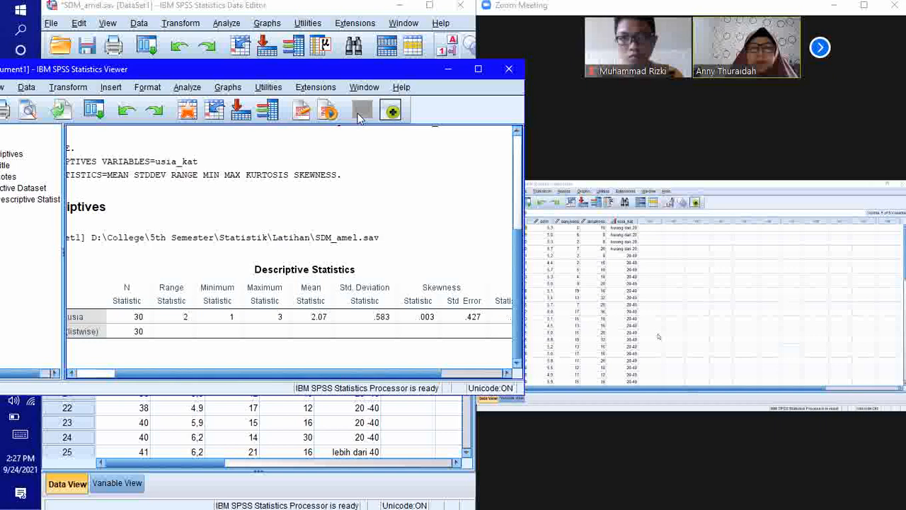
pyautogui.moveTo(379, 65); pyautogui.dragTo(432, 20)
pyautogui.moveTo(244, 331); pyautogui.dragTo(283, 337)
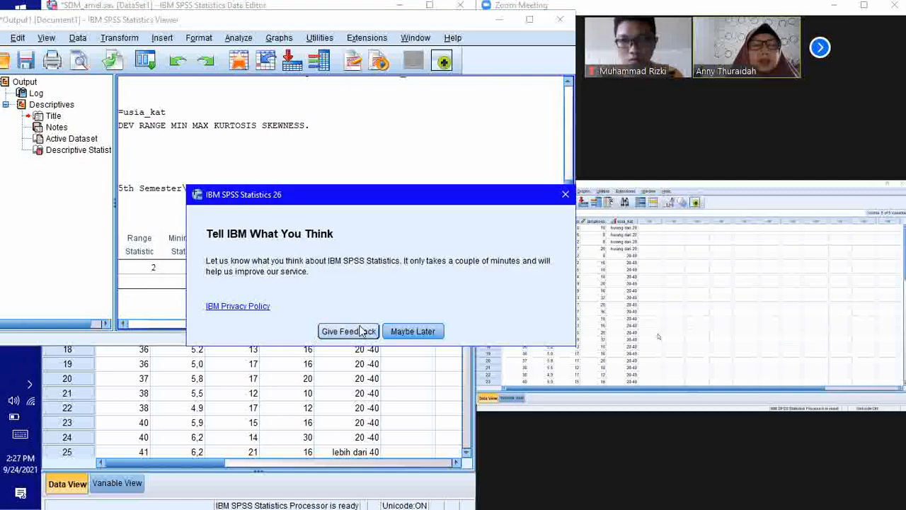
pyautogui.click(394, 332)
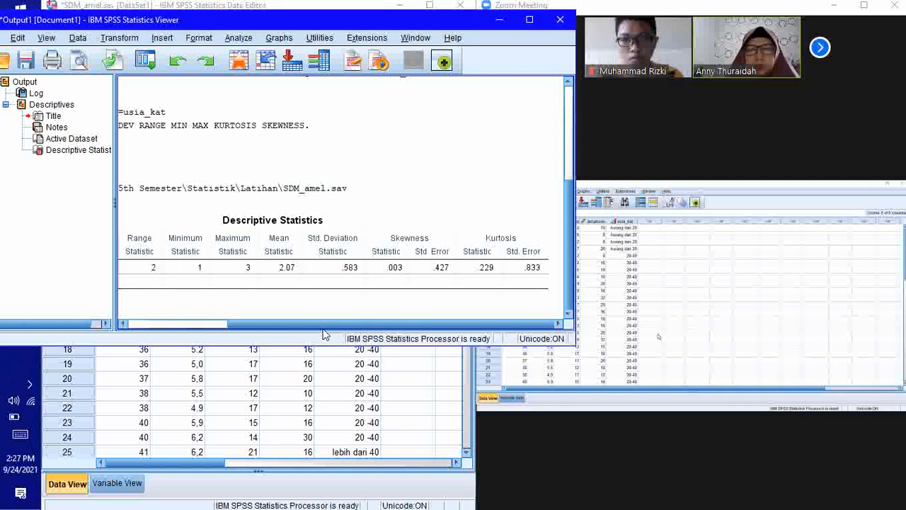
pyautogui.moveTo(326, 324); pyautogui.dragTo(264, 326)
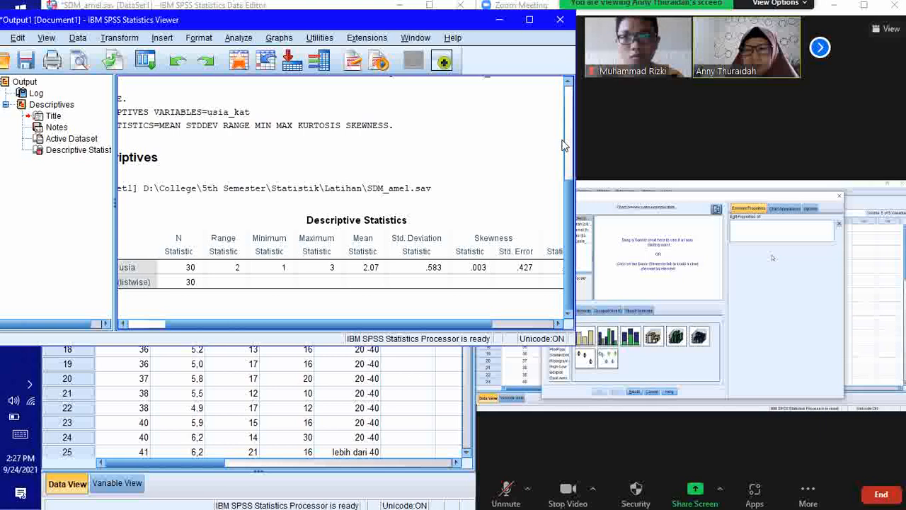
pyautogui.scroll(1, 570, 183)
pyautogui.scroll(4, 570, 182)
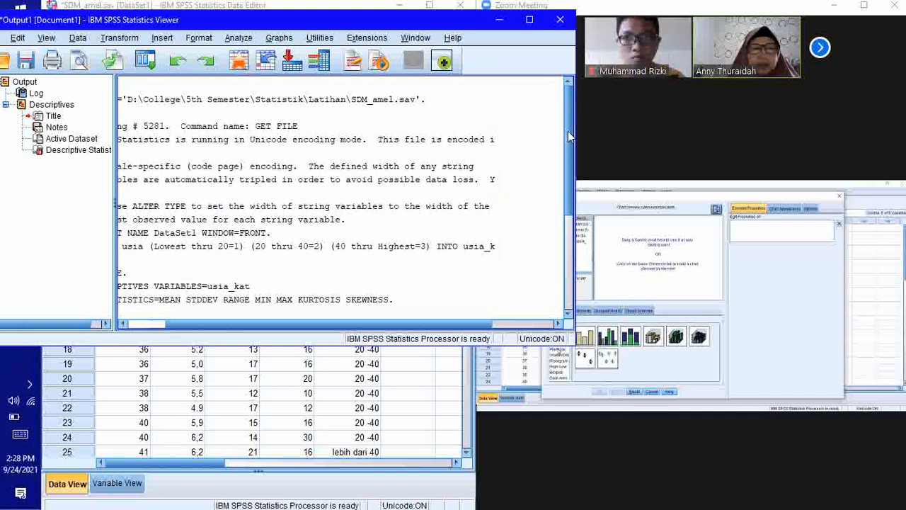
pyautogui.scroll(-5, 569, 136)
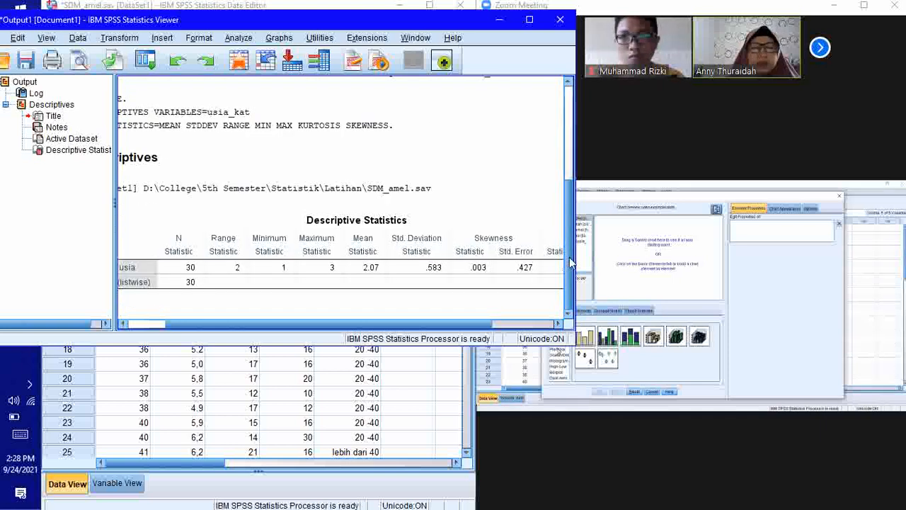
pyautogui.click(78, 37)
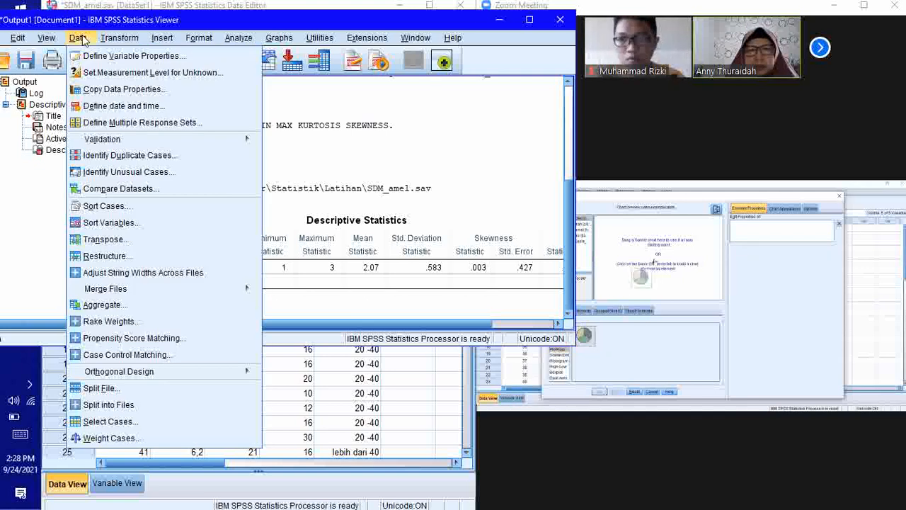
pyautogui.click(80, 39)
pyautogui.click(114, 38)
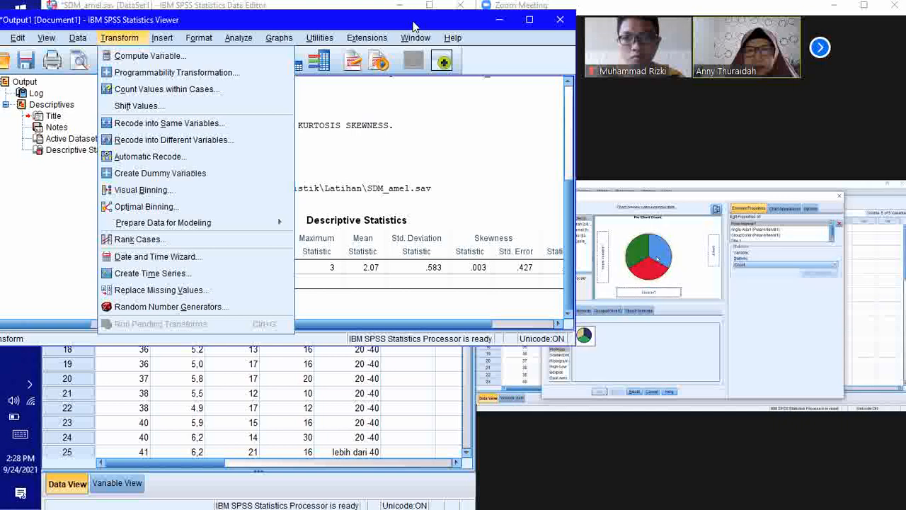
pyautogui.click(118, 38)
pyautogui.click(415, 38)
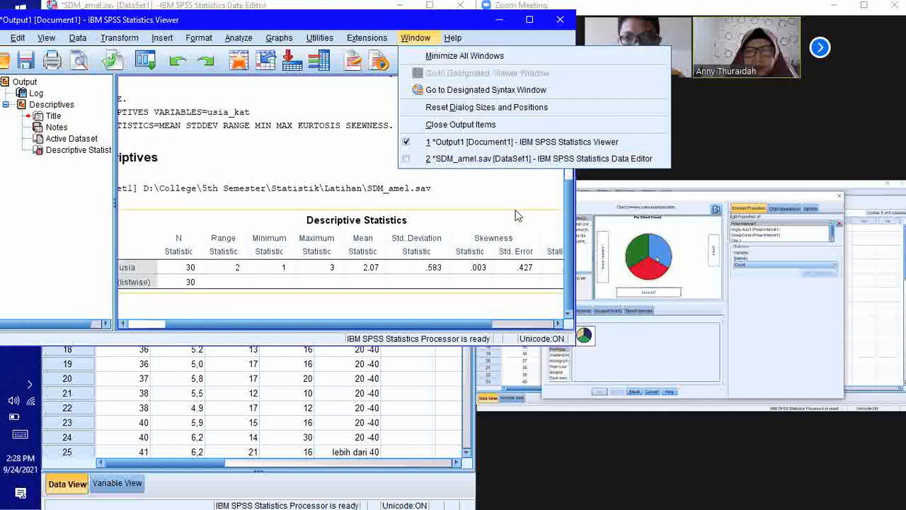
pyautogui.click(534, 184)
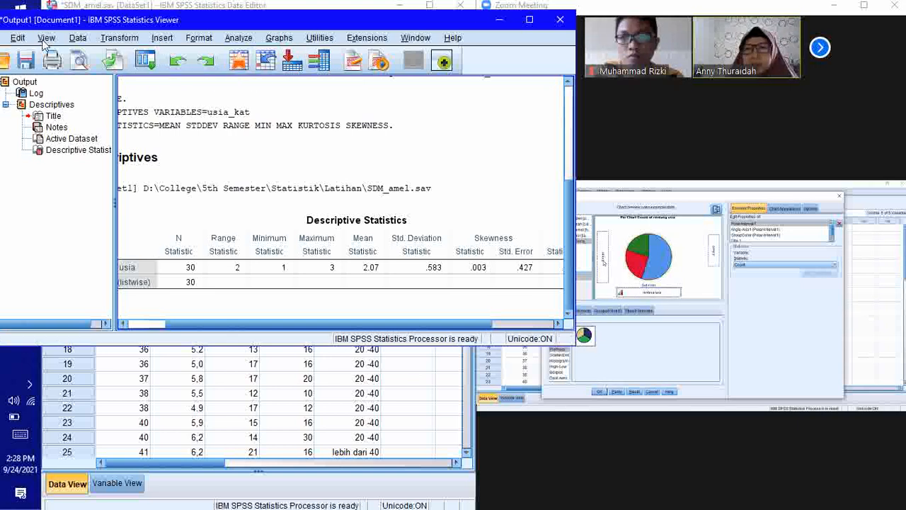
pyautogui.click(250, 41)
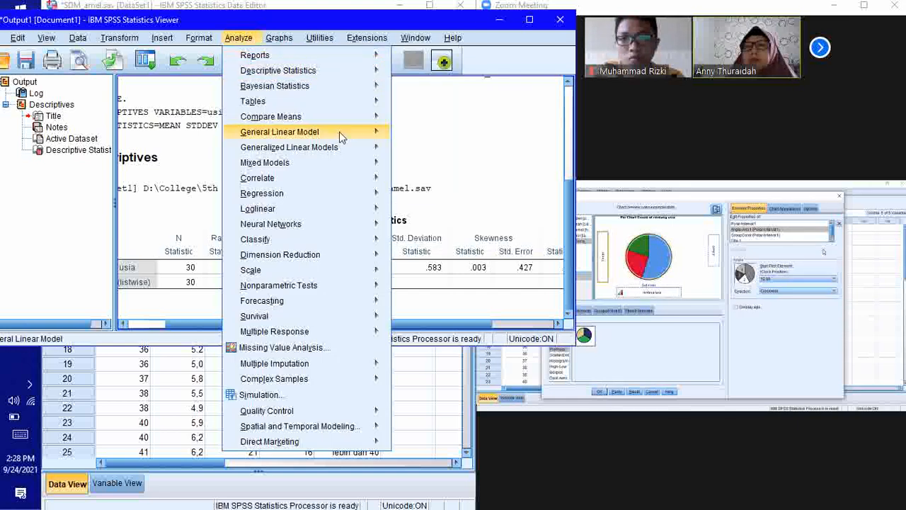
pyautogui.moveTo(338, 227)
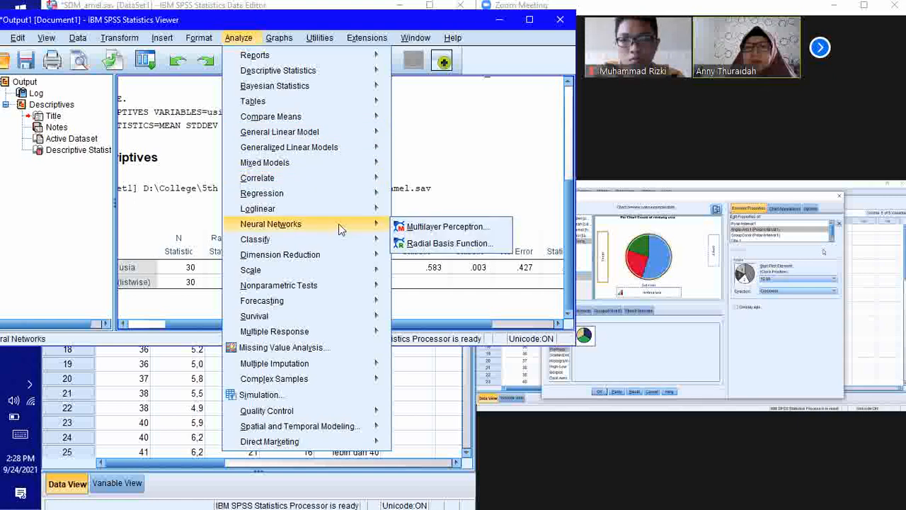
pyautogui.click(523, 129)
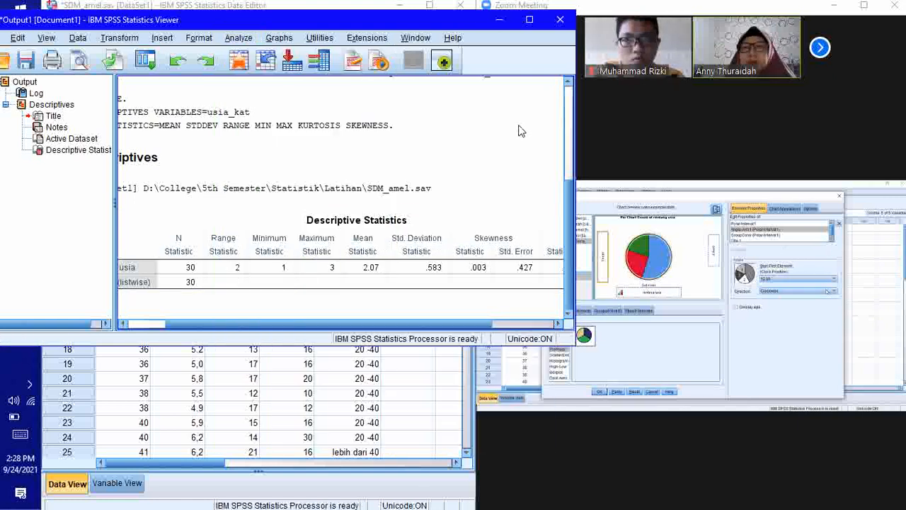
pyautogui.click(275, 38)
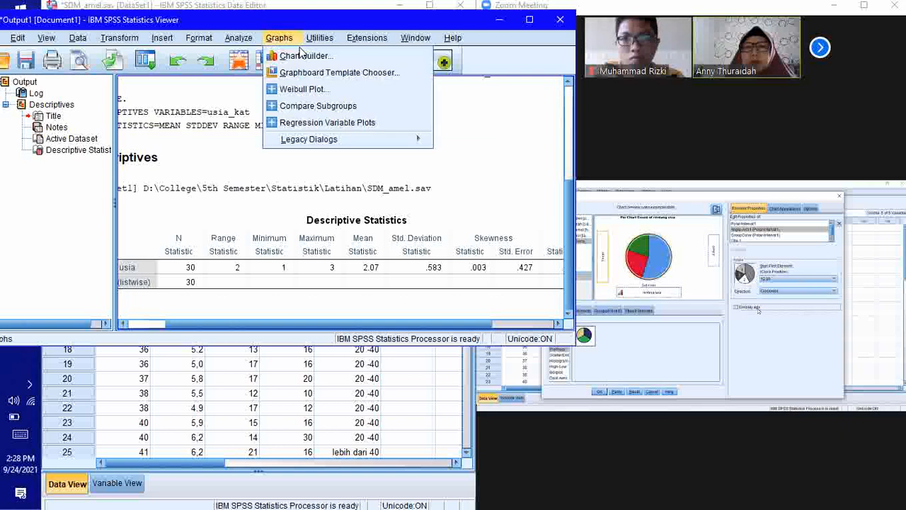
pyautogui.moveTo(372, 141)
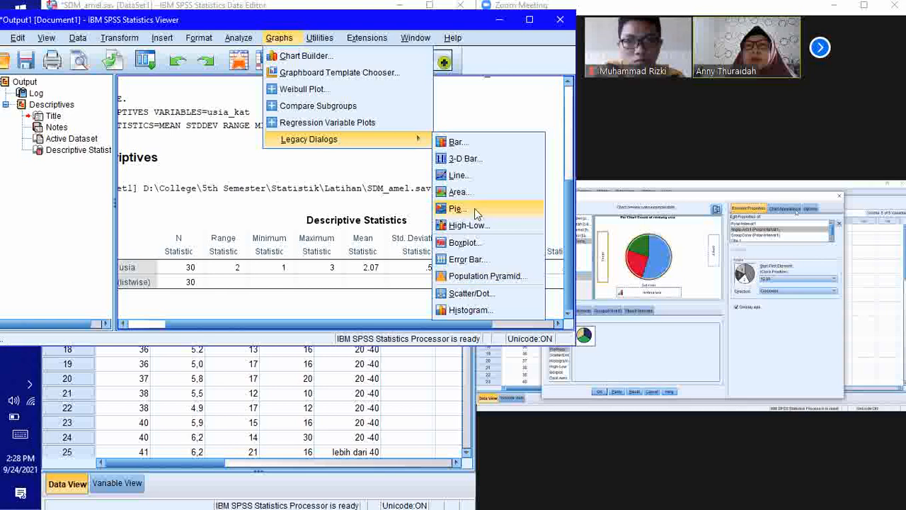
pyautogui.click(457, 208)
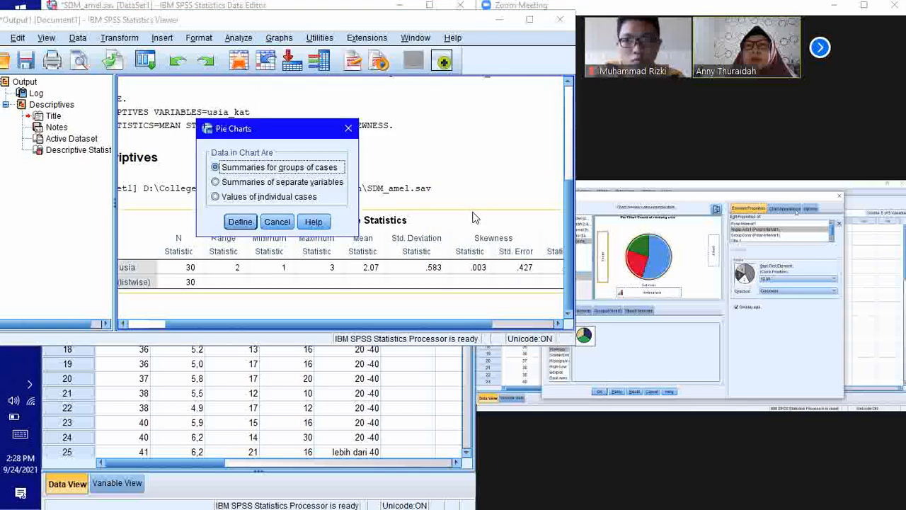
pyautogui.click(247, 221)
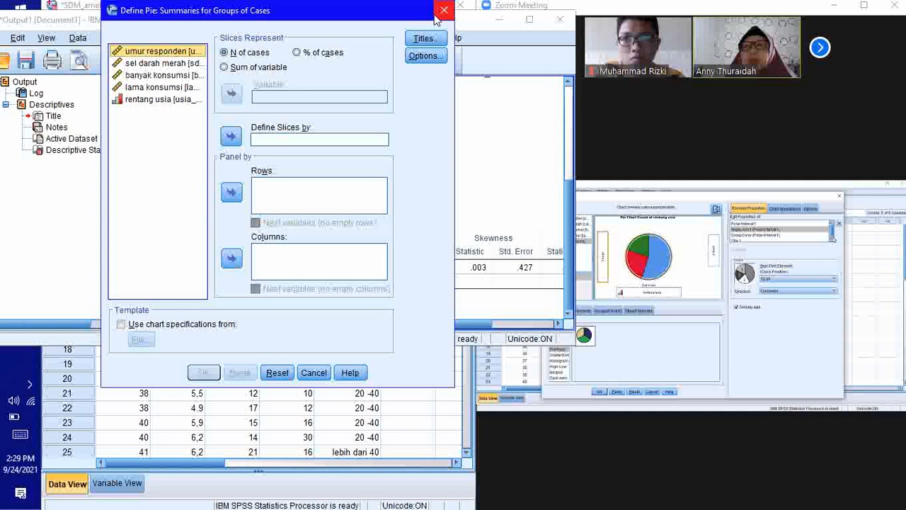
pyautogui.click(172, 102)
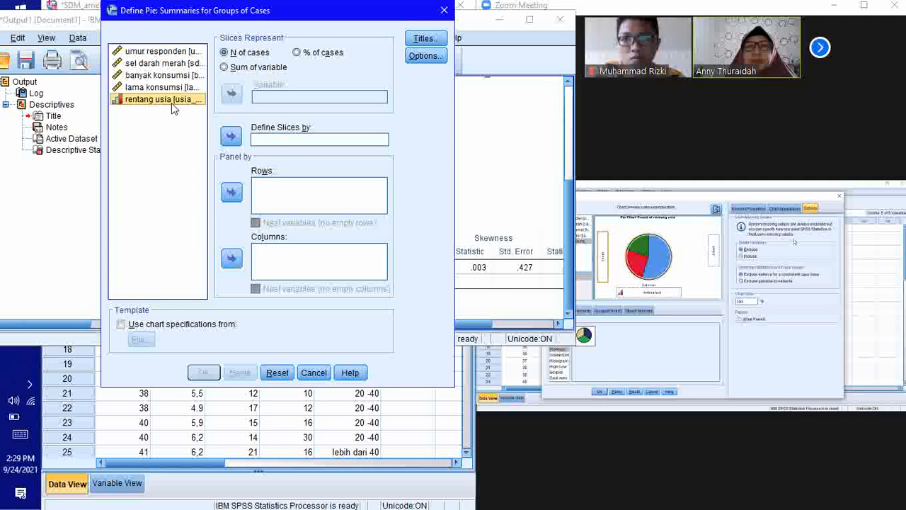
pyautogui.click(445, 12)
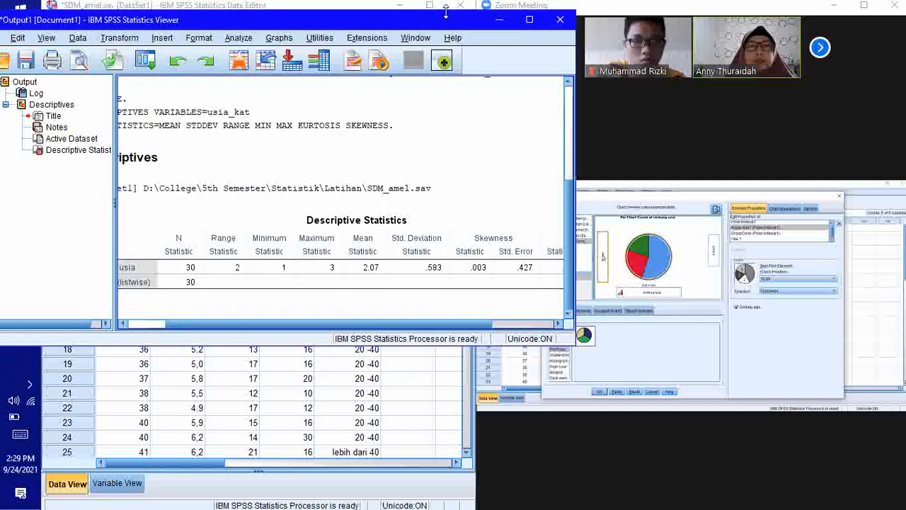
# Switch to the enlarged Zoom meeting to examine how the instructor sets the rentang usia pie chart's statistic to Percentage in Chart Builder.
pyautogui.click(500, 21)
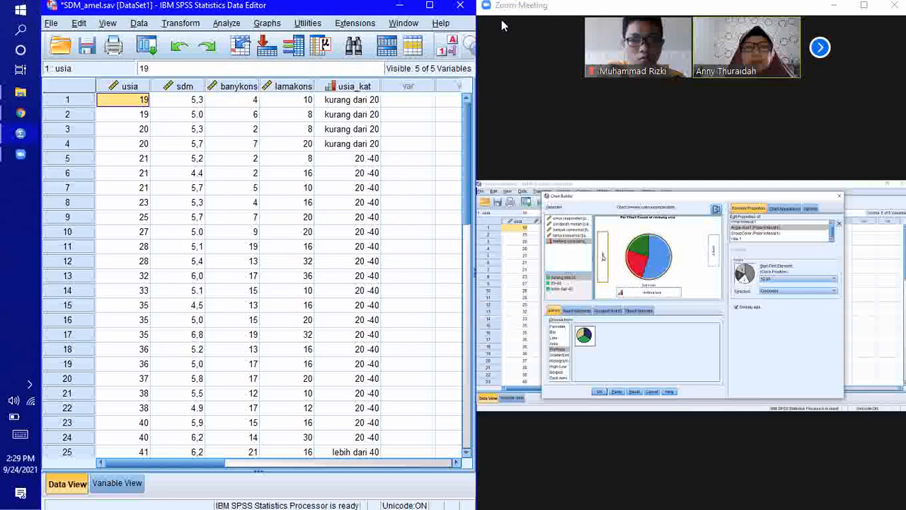
pyautogui.click(876, 4)
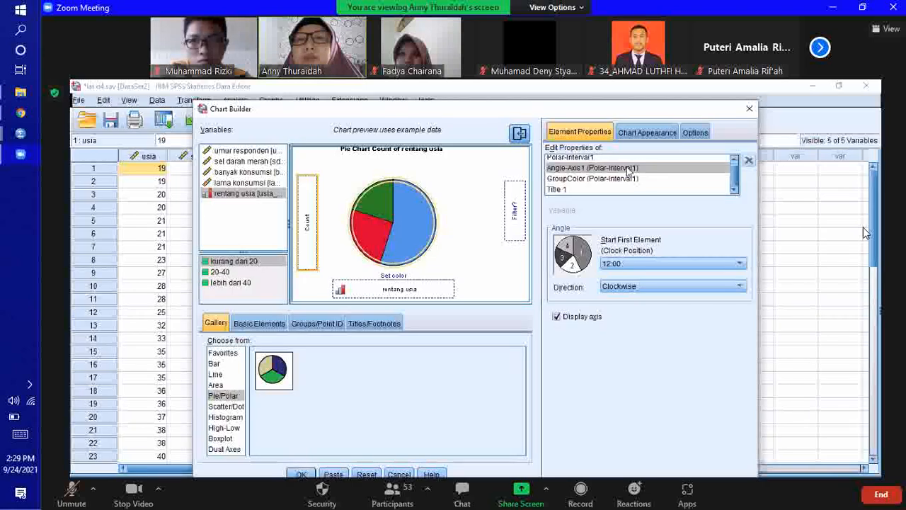
pyautogui.click(627, 169)
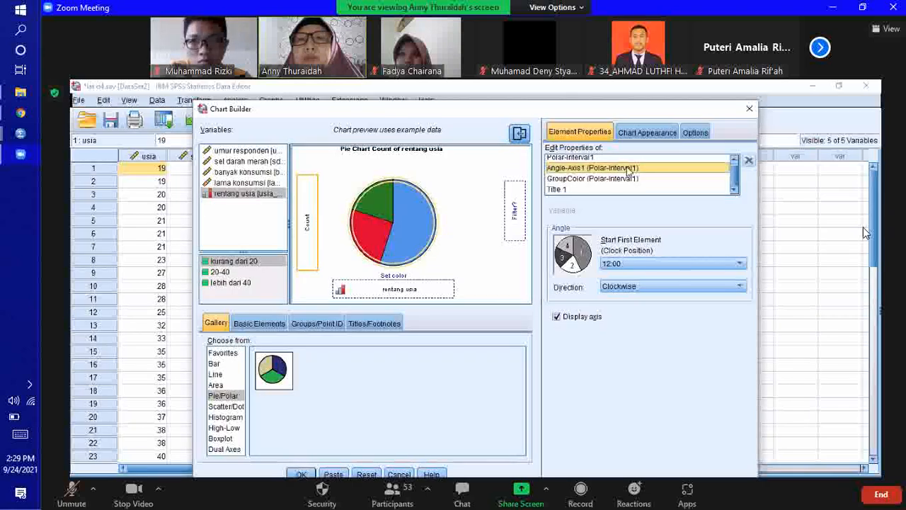
pyautogui.click(575, 160)
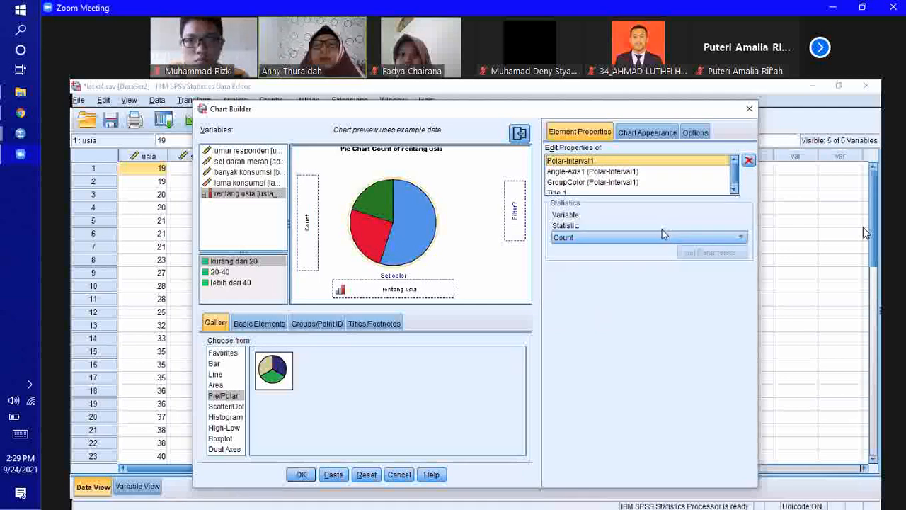
pyautogui.click(742, 241)
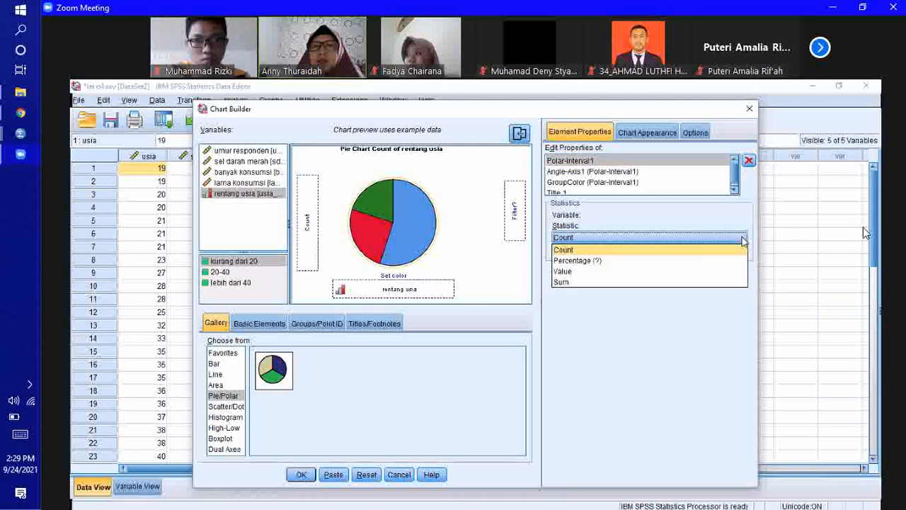
pyautogui.click(576, 263)
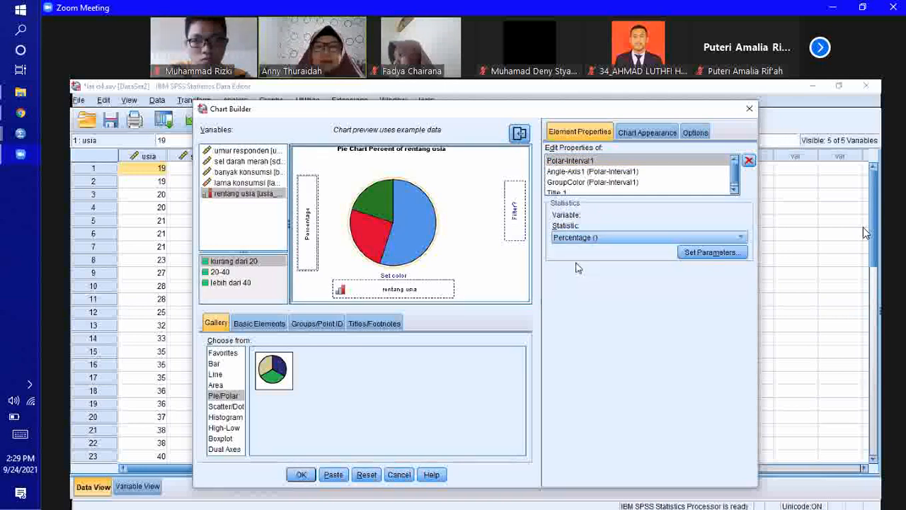
pyautogui.press('super+Right')
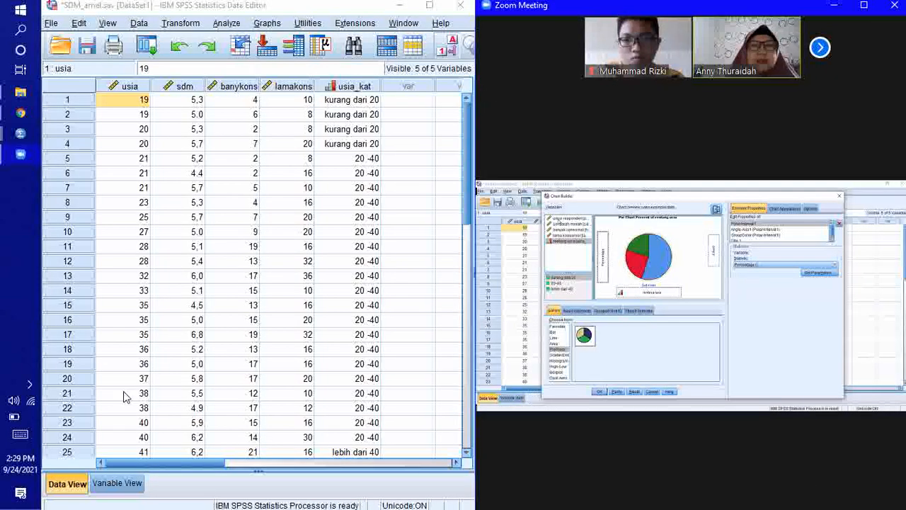
pyautogui.moveTo(20, 133)
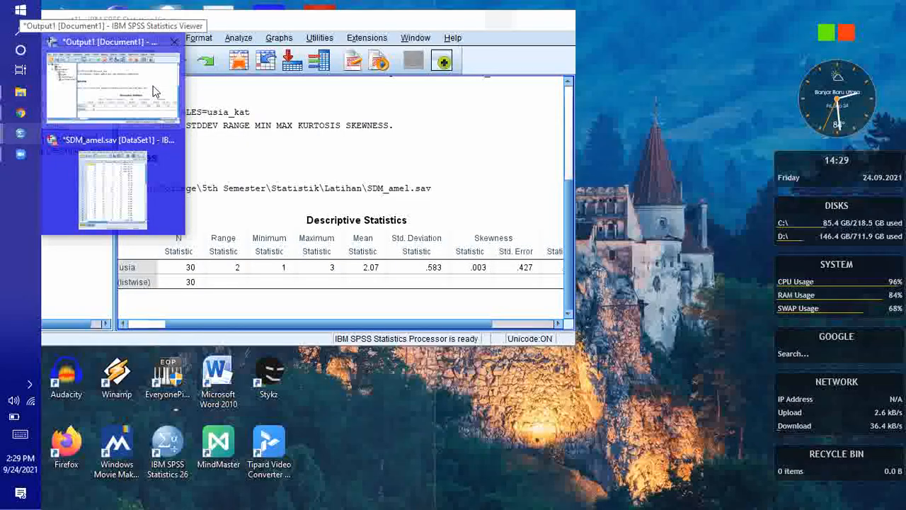
pyautogui.click(156, 92)
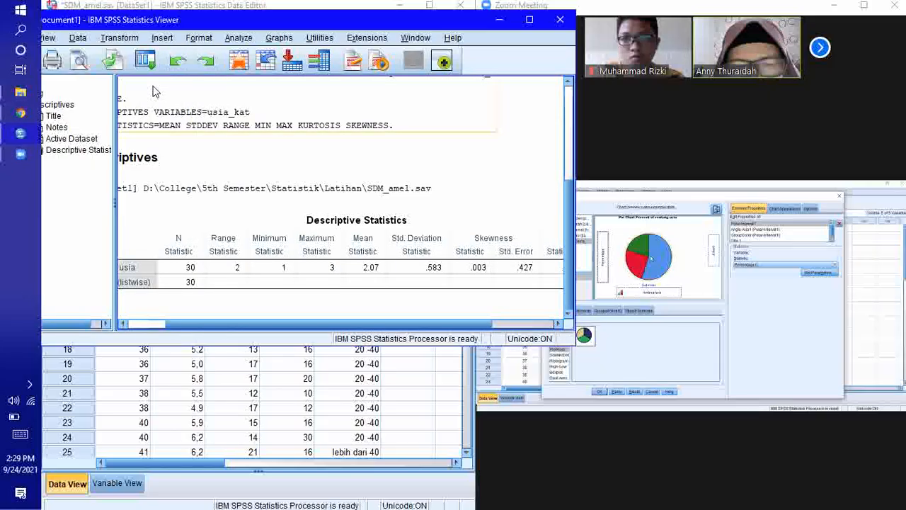
pyautogui.moveTo(681, 145)
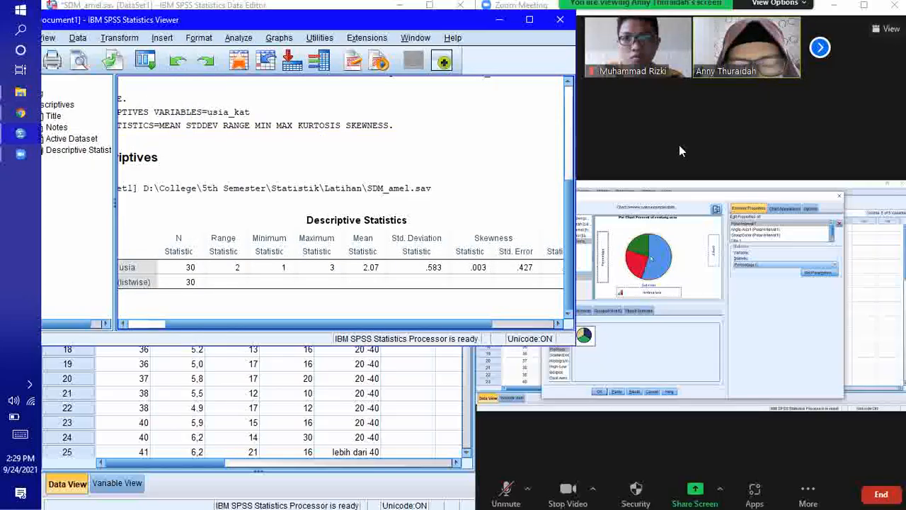
pyautogui.click(721, 157)
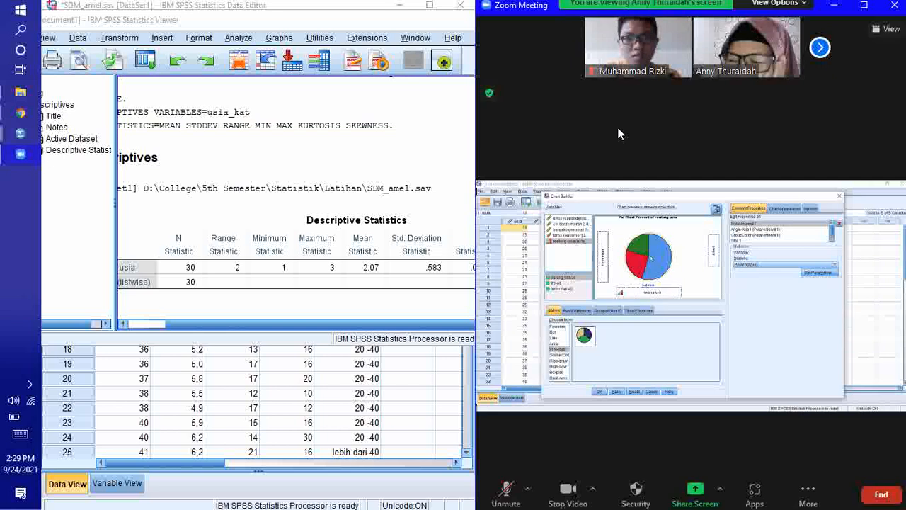
pyautogui.click(507, 493)
pyautogui.click(507, 493)
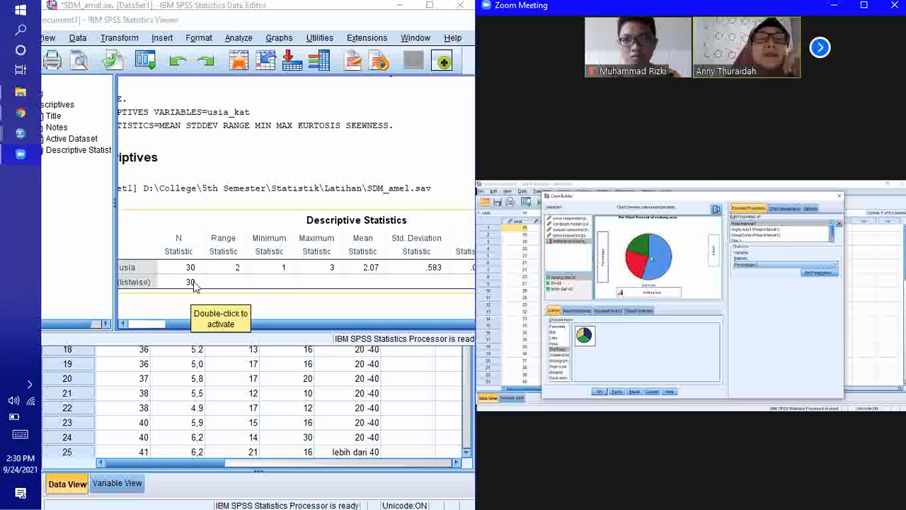
pyautogui.click(71, 230)
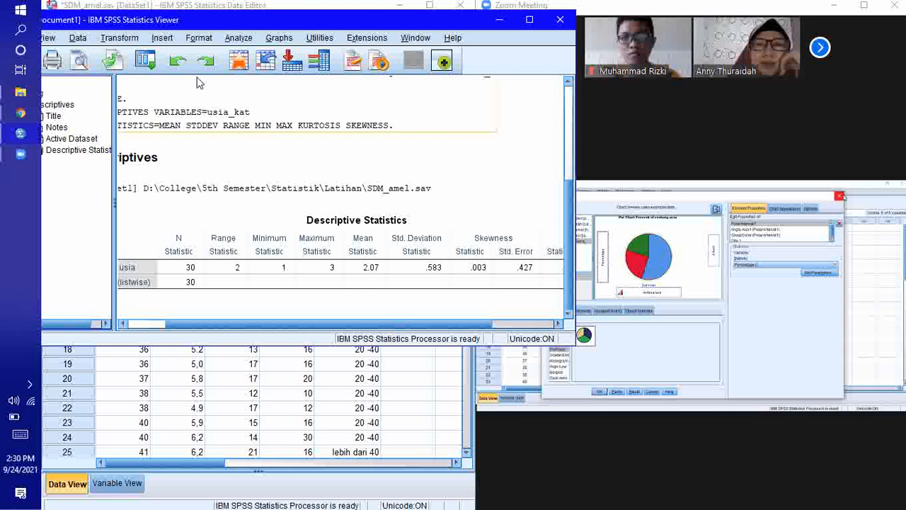
pyautogui.moveTo(378, 28); pyautogui.dragTo(363, 118)
# Enlarge the Zoom meeting and follow how the instructor starts a Frequencies analysis with umur responden as its variable.
pyautogui.click(859, 5)
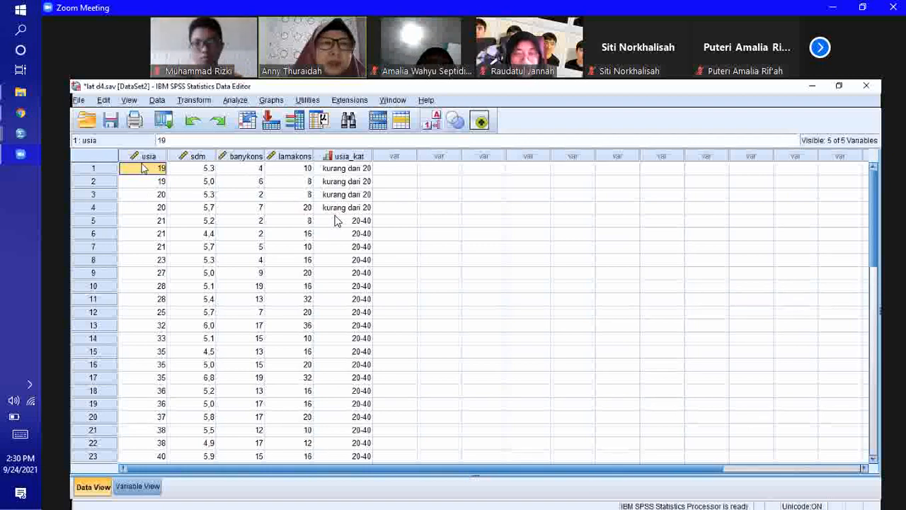
pyautogui.click(236, 101)
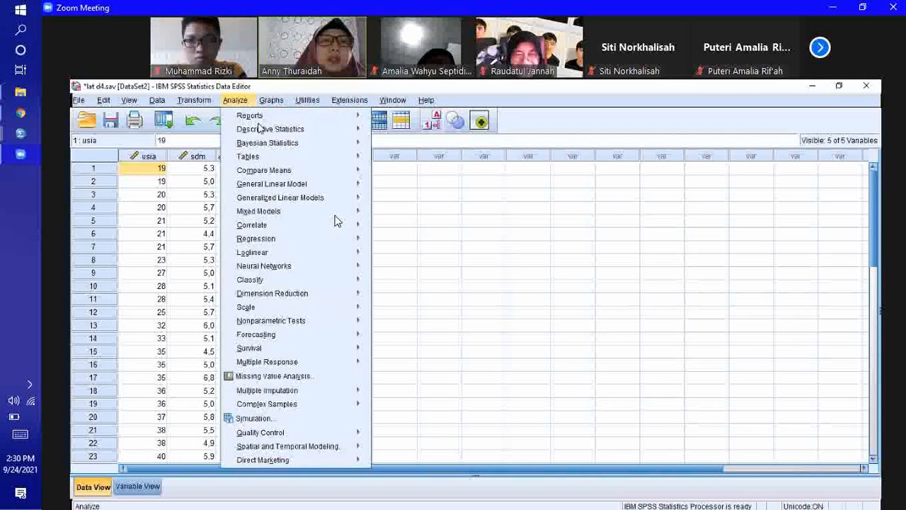
pyautogui.moveTo(344, 130)
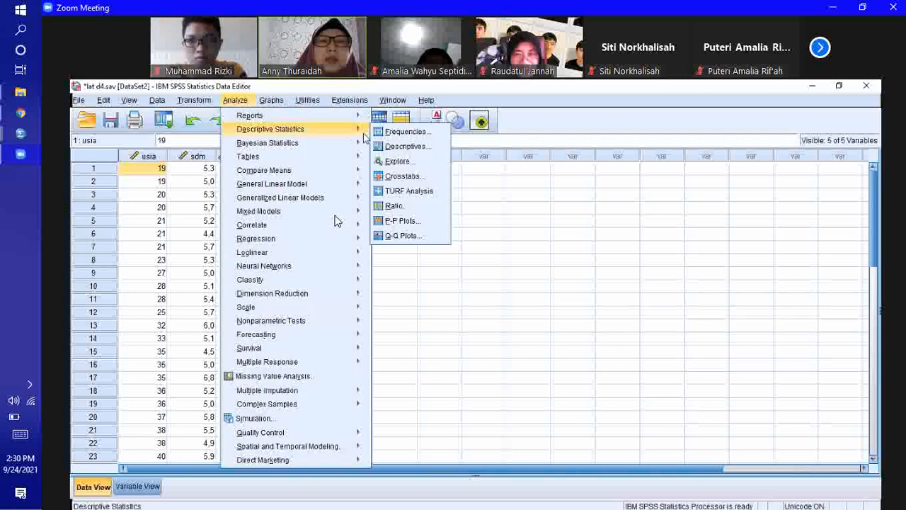
pyautogui.click(406, 133)
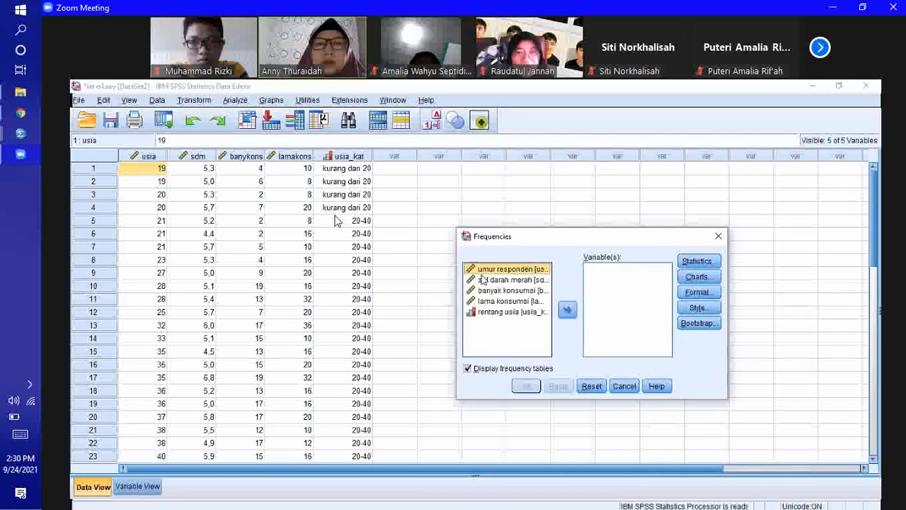
pyautogui.click(568, 309)
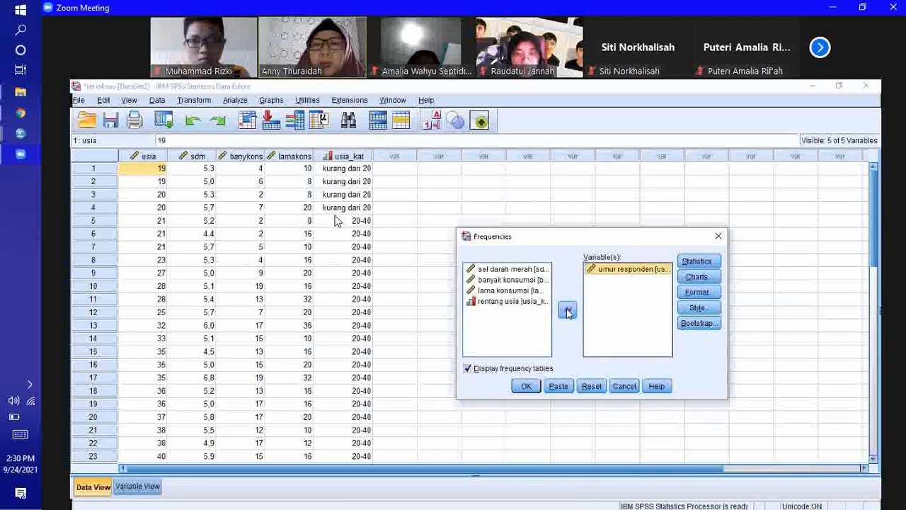
pyautogui.press('super+Right')
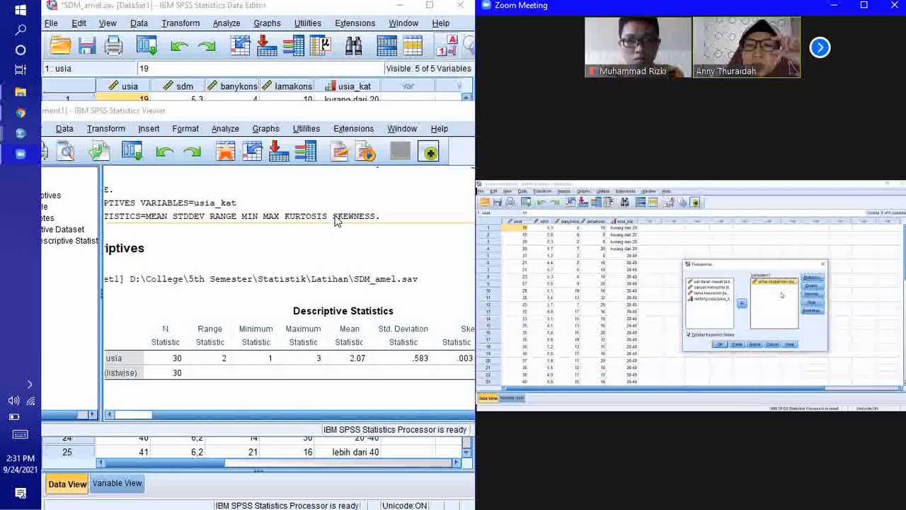
# Close the SPSS output viewer, Output1, without saving its contents.
pyautogui.click(249, 118)
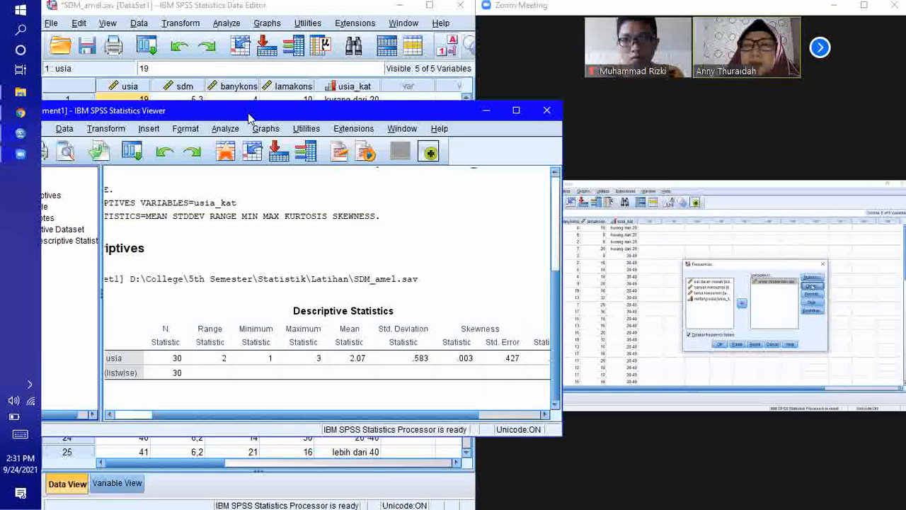
pyautogui.moveTo(249, 117); pyautogui.dragTo(178, 101)
pyautogui.click(477, 95)
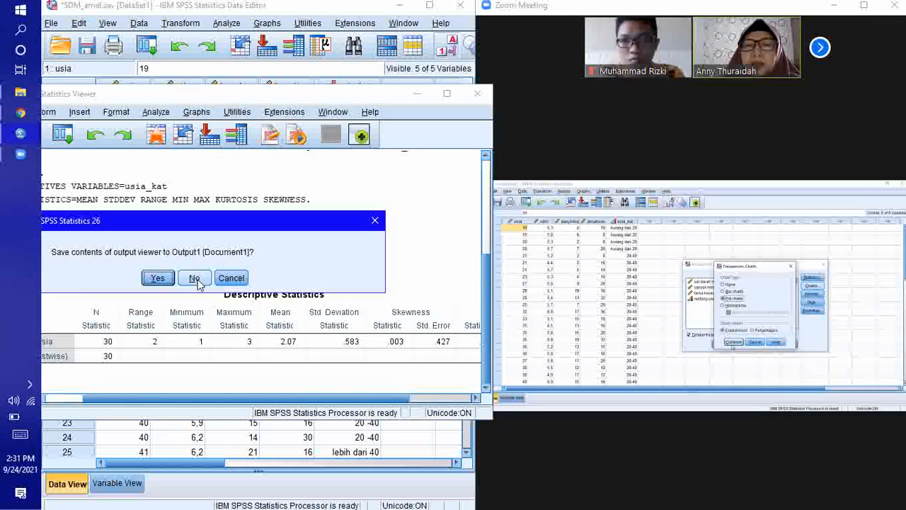
pyautogui.click(416, 98)
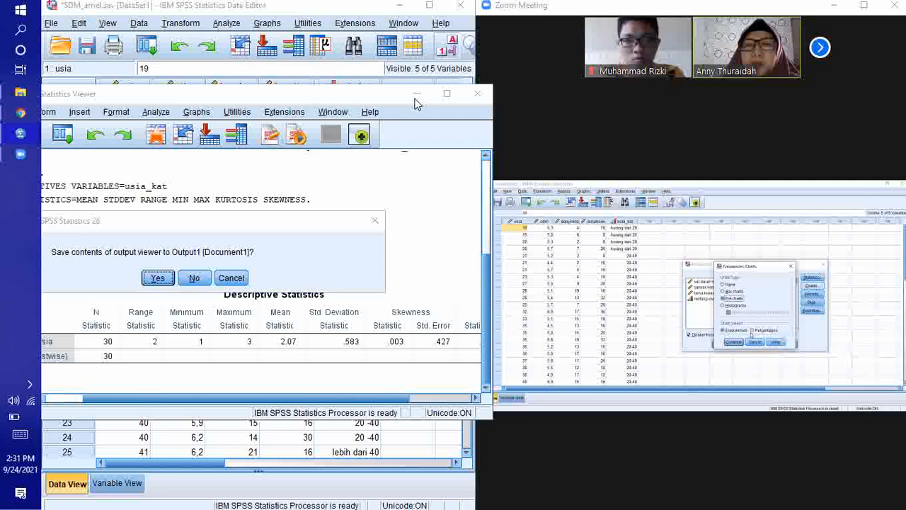
pyautogui.click(205, 280)
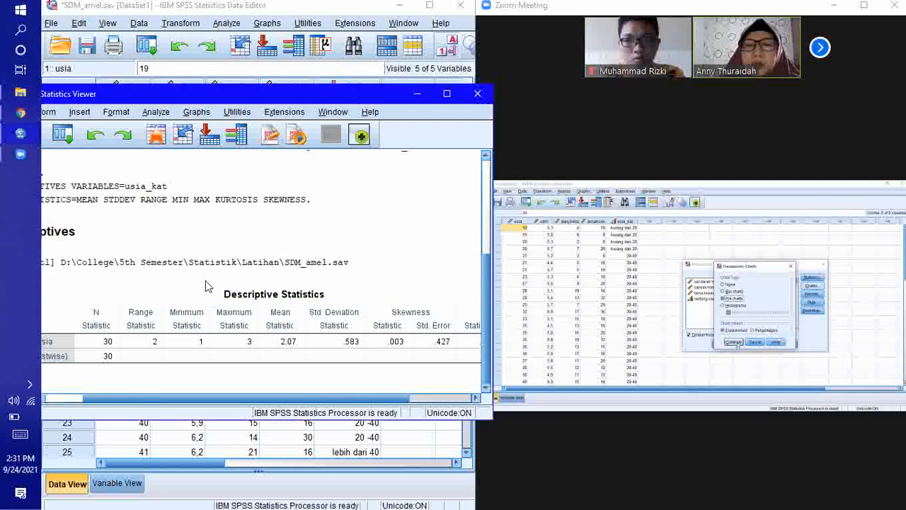
pyautogui.click(477, 94)
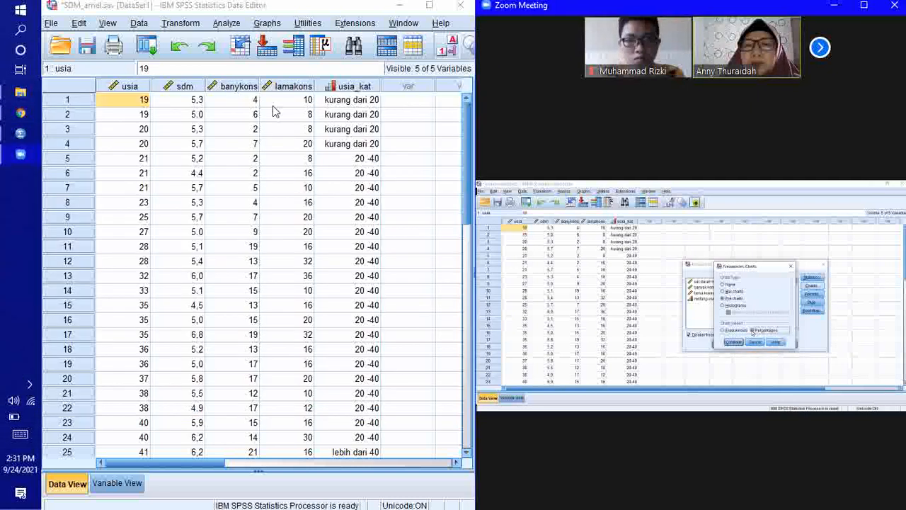
# Run a Frequencies analysis with umur responden as the variable and no chart.
pyautogui.click(244, 26)
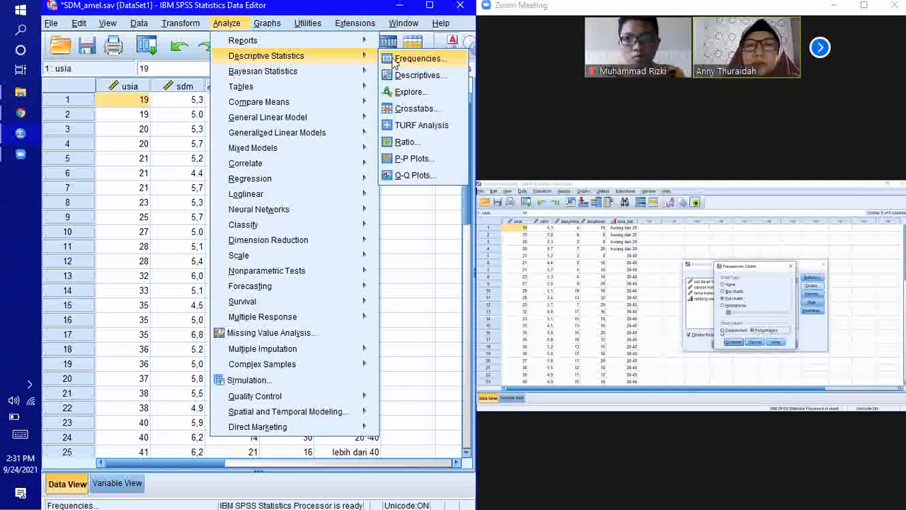
pyautogui.click(409, 59)
pyautogui.click(151, 196)
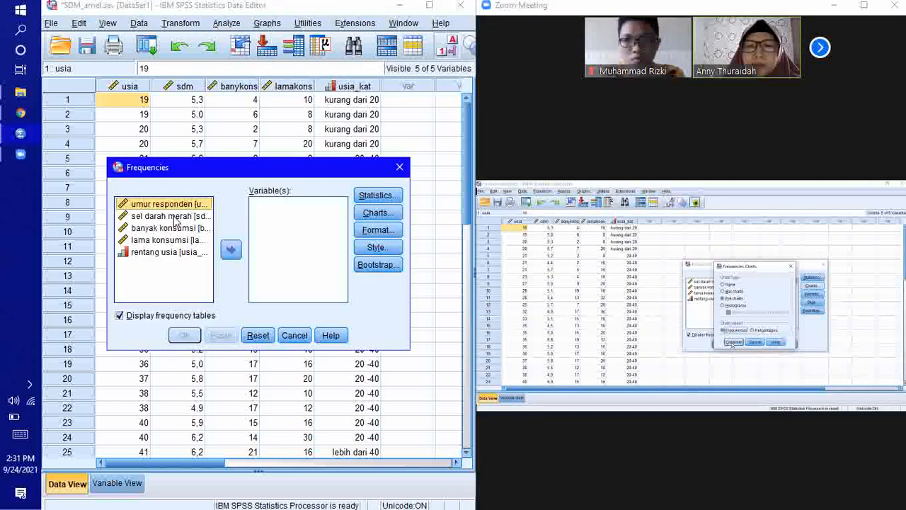
pyautogui.click(233, 249)
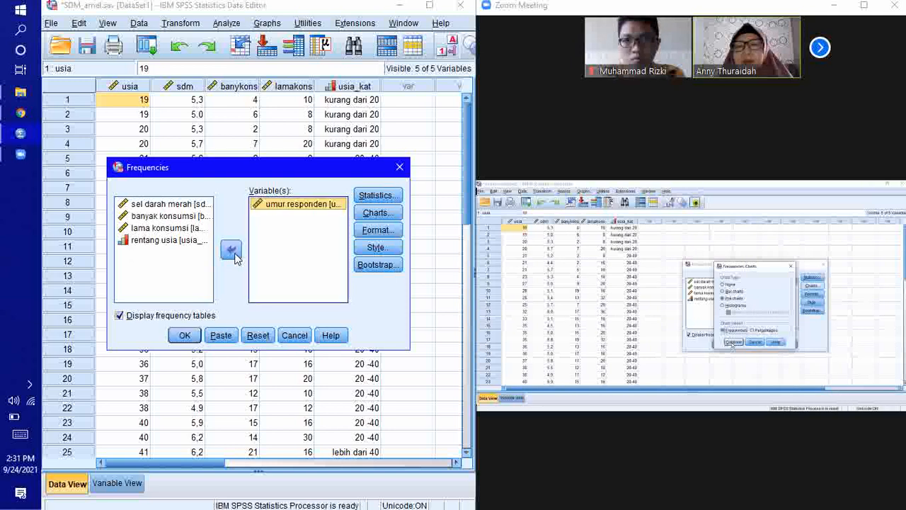
pyautogui.click(379, 213)
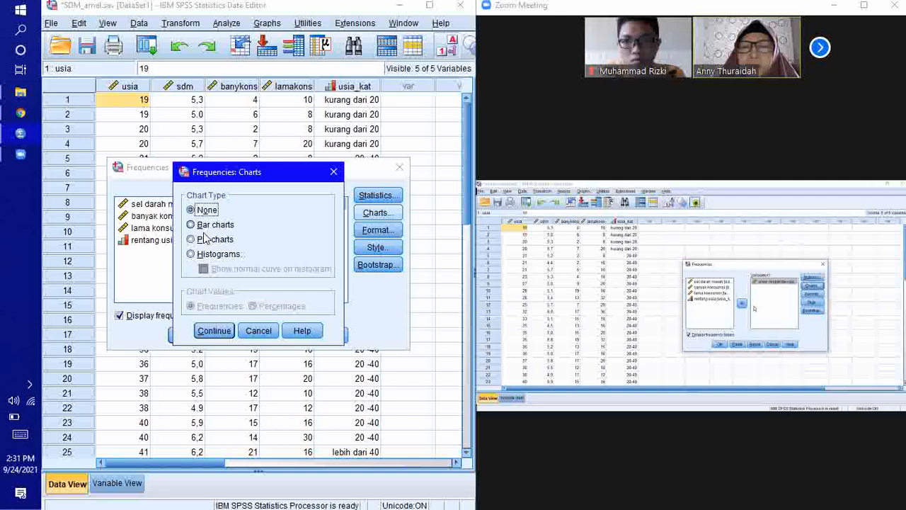
pyautogui.click(214, 330)
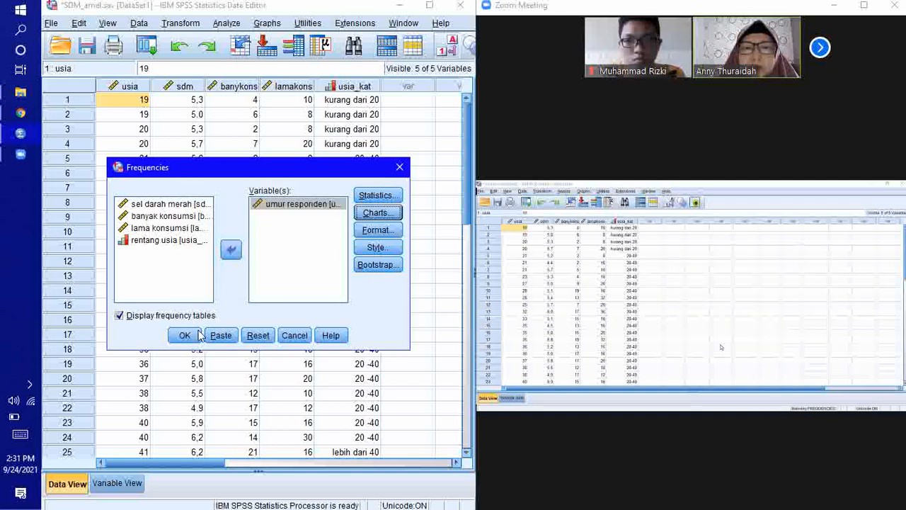
pyautogui.click(184, 336)
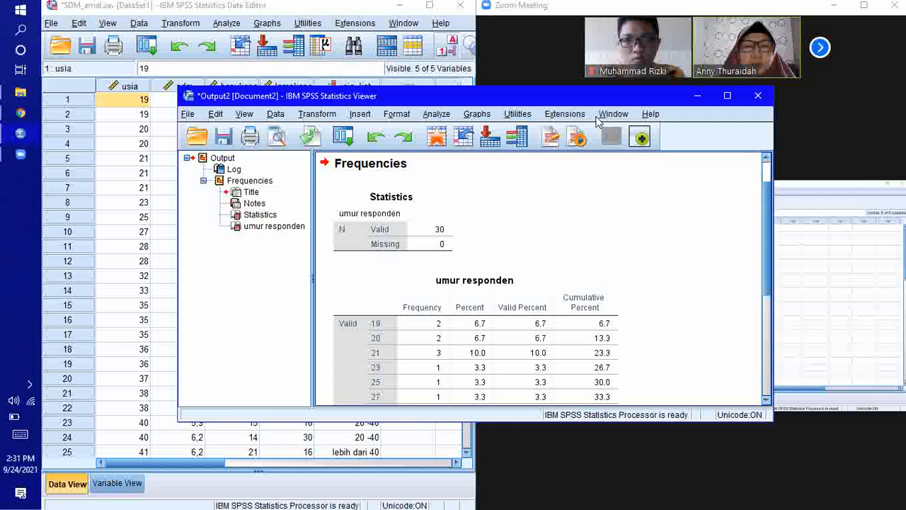
# Place the Zoom meeting and Output2 side by side and examine the full umur responden frequency table.
pyautogui.moveTo(573, 105); pyautogui.dragTo(306, 57)
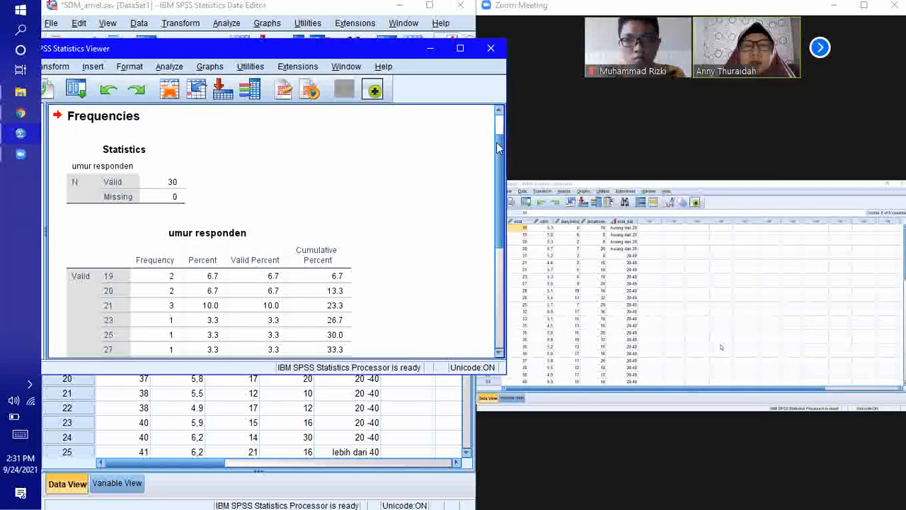
pyautogui.moveTo(500, 153); pyautogui.dragTo(476, 115)
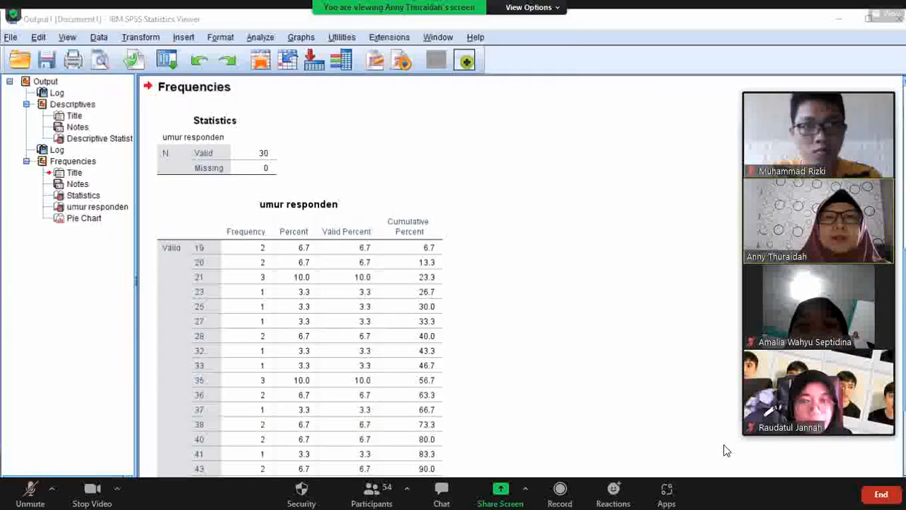
pyautogui.click(884, 13)
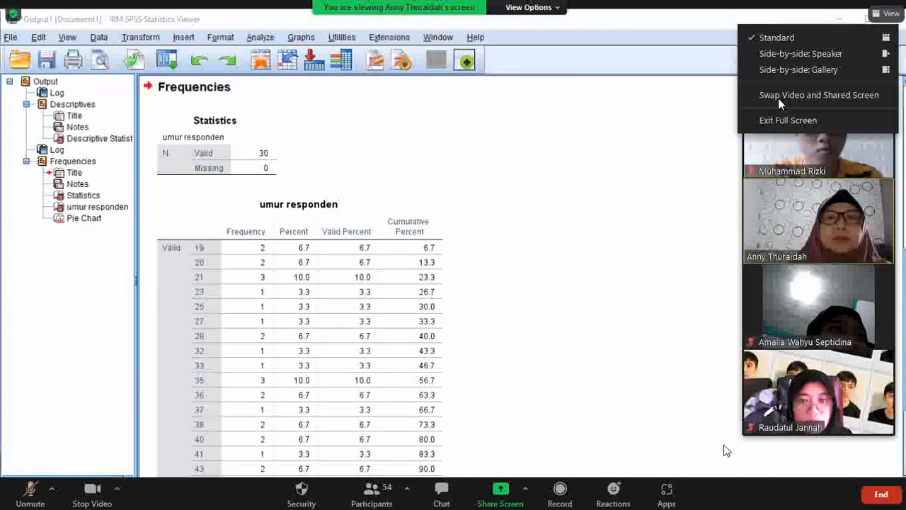
pyautogui.click(777, 121)
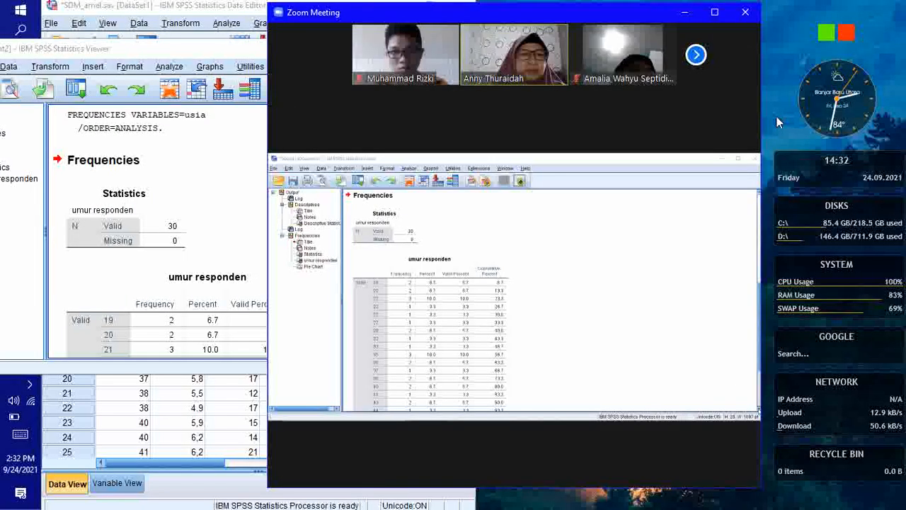
pyautogui.press('super+Right')
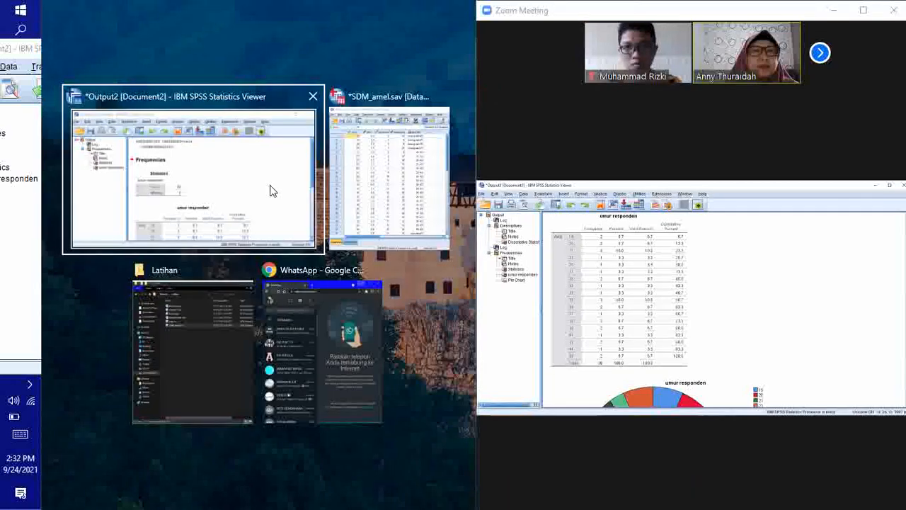
pyautogui.click(269, 188)
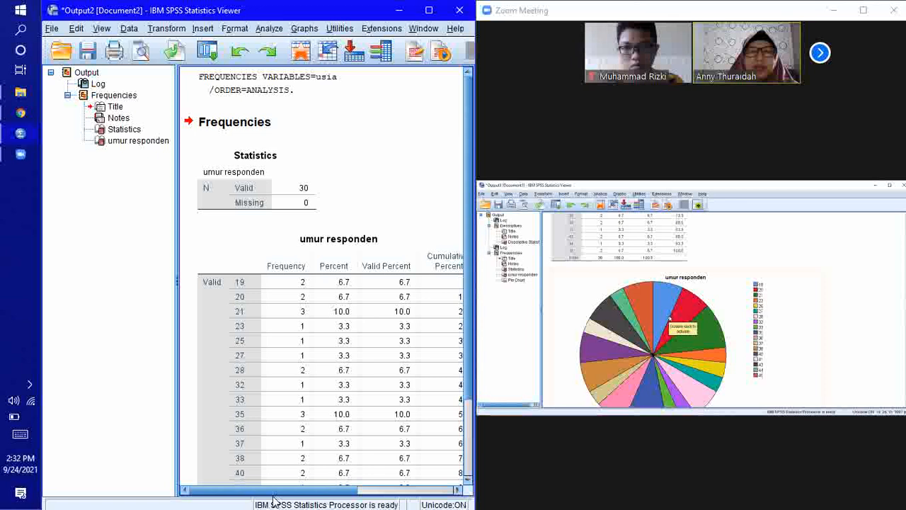
pyautogui.moveTo(281, 489)
pyautogui.mouseDown()
pyautogui.moveTo(336, 492)
pyautogui.moveTo(278, 492)
pyautogui.mouseUp()
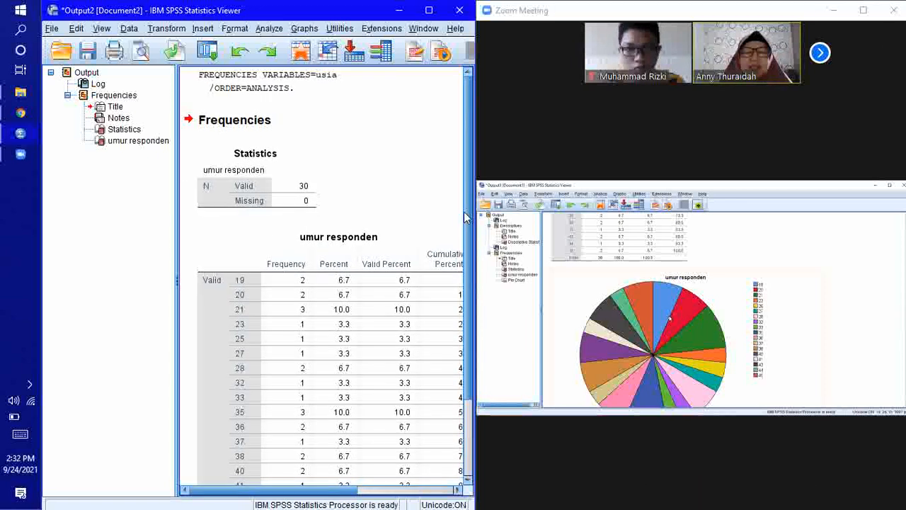
pyautogui.scroll(-3, 465, 318)
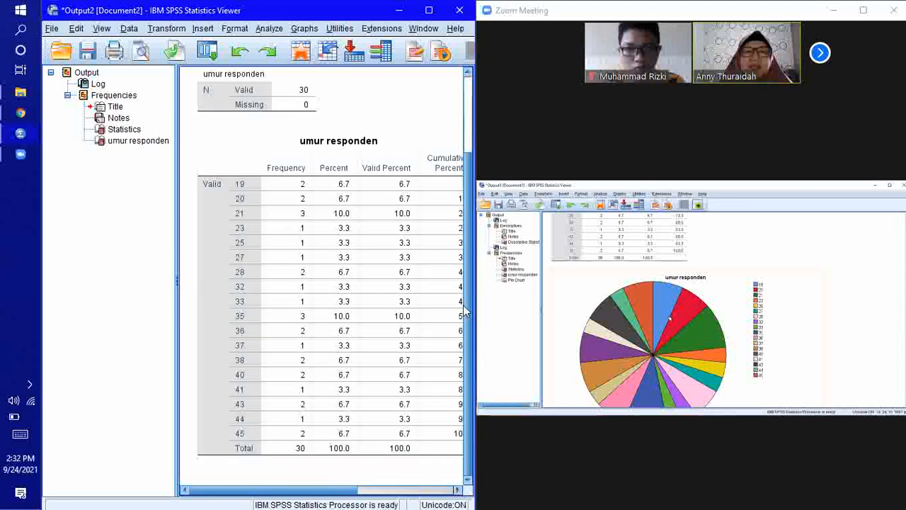
# Discard Output2 without saving and rerun Frequencies for umur responden with a pie chart showing percentages.
pyautogui.click(459, 10)
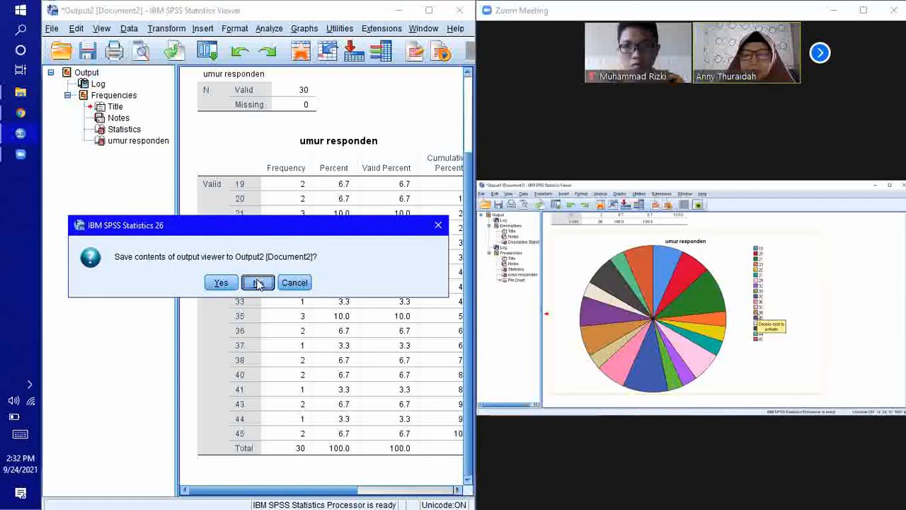
pyautogui.click(257, 282)
pyautogui.click(227, 23)
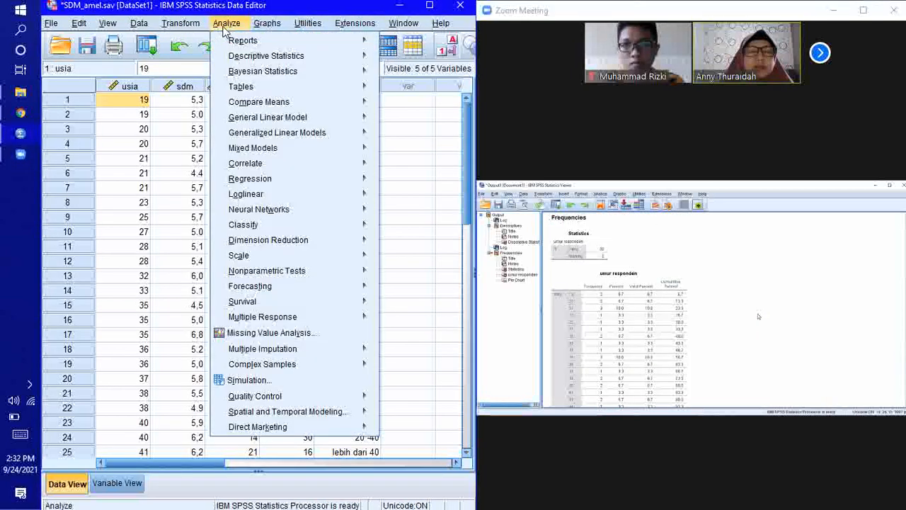
pyautogui.moveTo(333, 56)
pyautogui.click(417, 58)
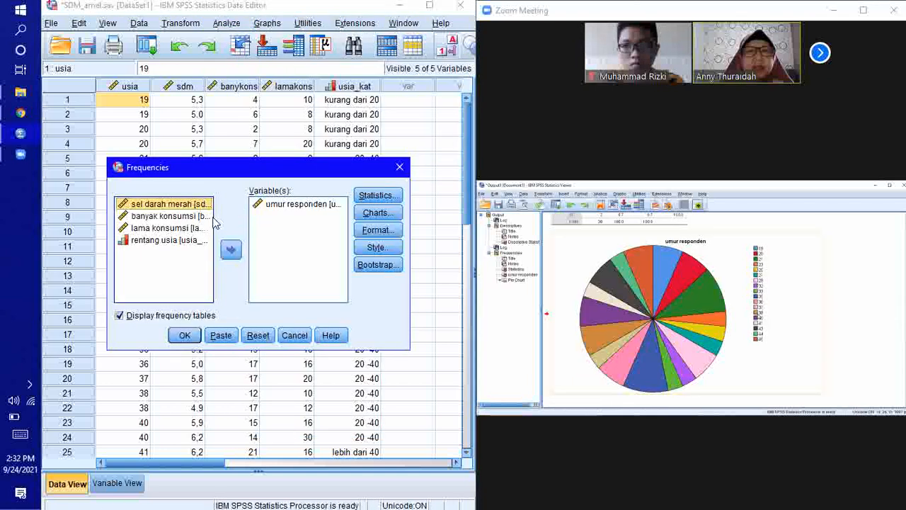
pyautogui.click(379, 213)
pyautogui.click(207, 239)
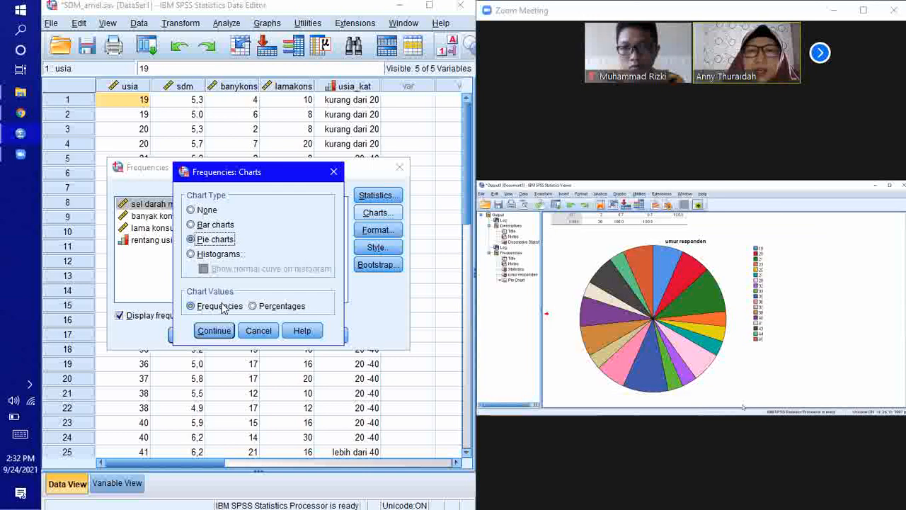
pyautogui.click(279, 306)
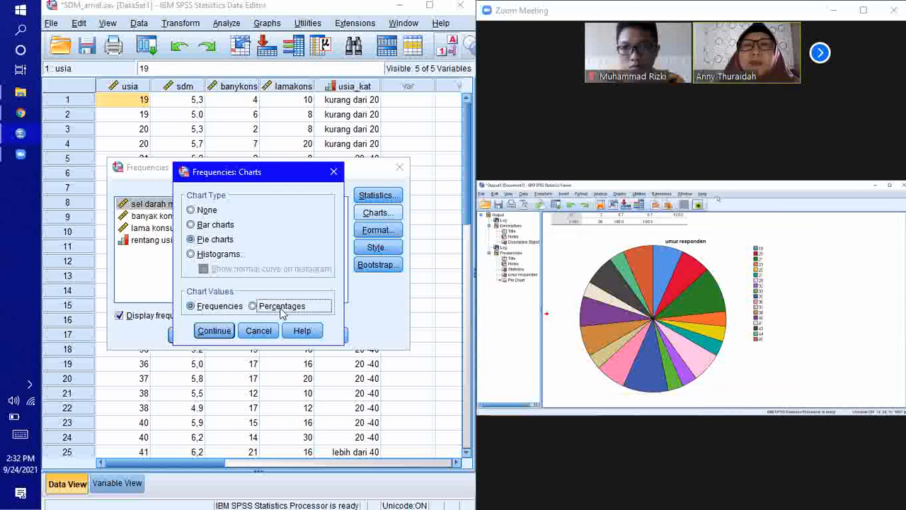
pyautogui.click(210, 330)
pyautogui.click(182, 337)
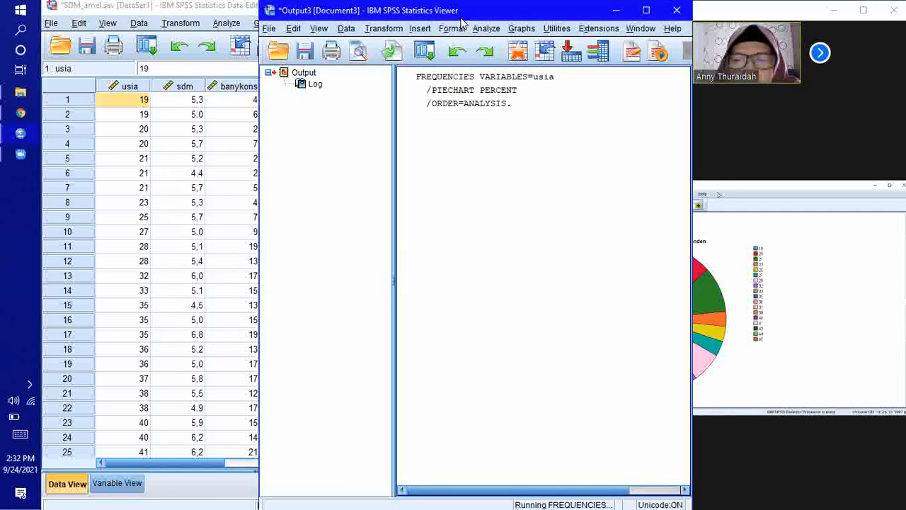
# Close the SPSS output viewer, Output3, without saving its contents.
pyautogui.moveTo(450, 21); pyautogui.dragTo(260, 45)
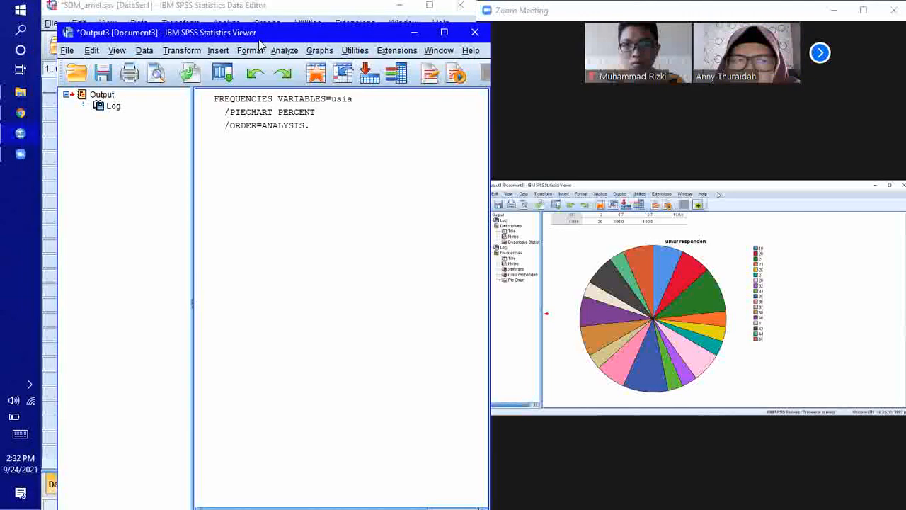
pyautogui.click(475, 33)
pyautogui.click(272, 306)
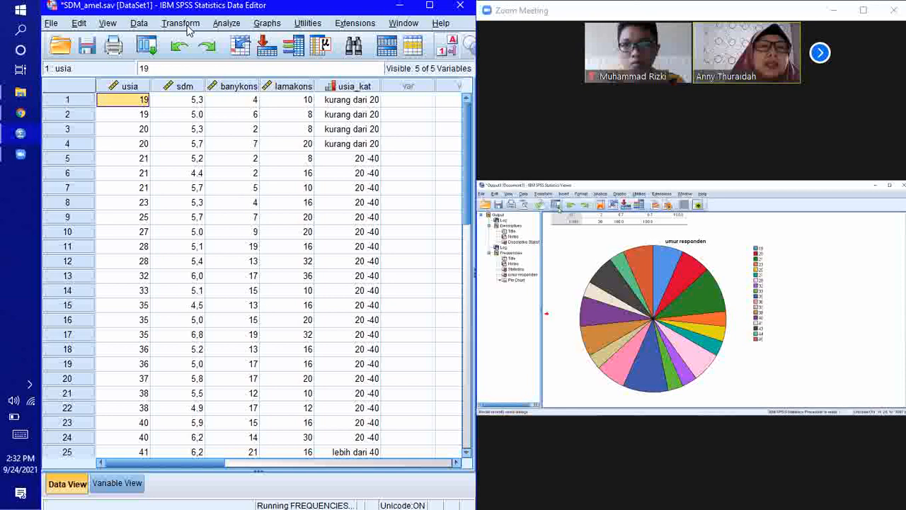
pyautogui.click(225, 24)
pyautogui.moveTo(303, 62)
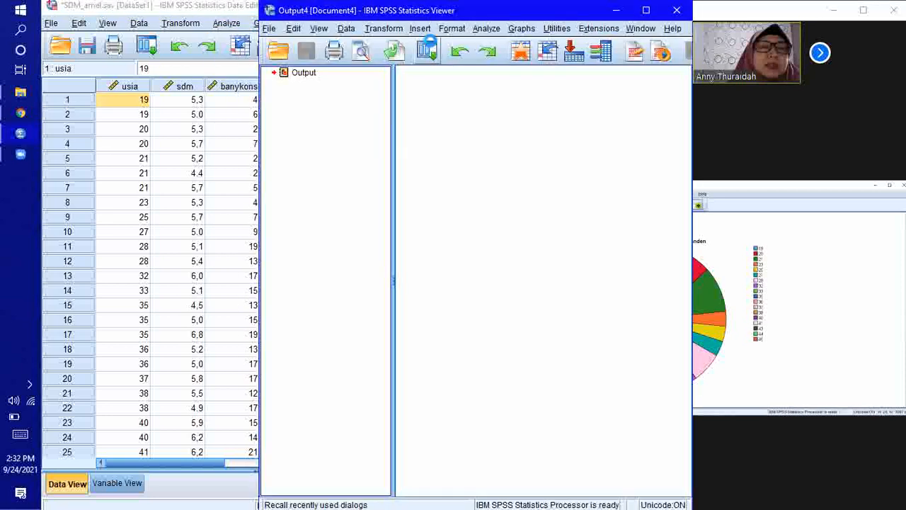
# Examine the umur responden frequency table and pie chart in Output4, and the instructor's Descriptives output in the enlarged Zoom meeting.
pyautogui.moveTo(519, 15); pyautogui.dragTo(295, 13)
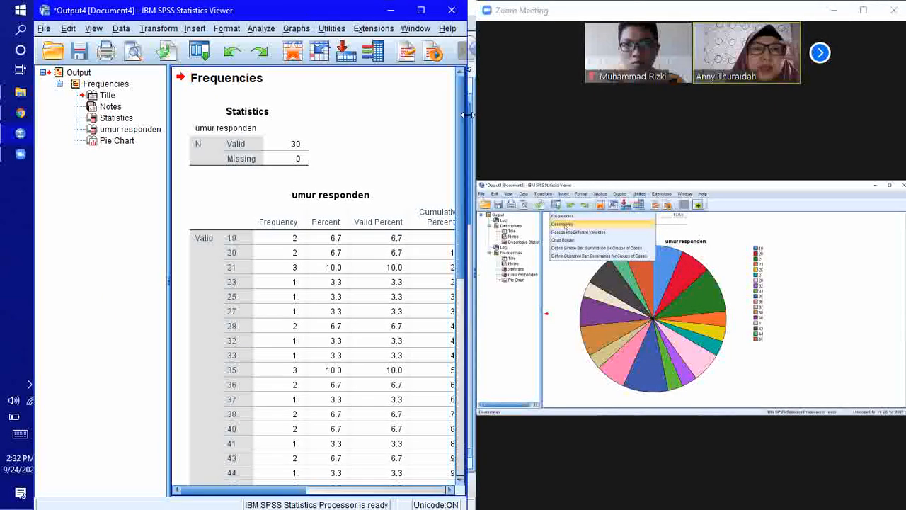
pyautogui.moveTo(459, 113); pyautogui.dragTo(455, 319)
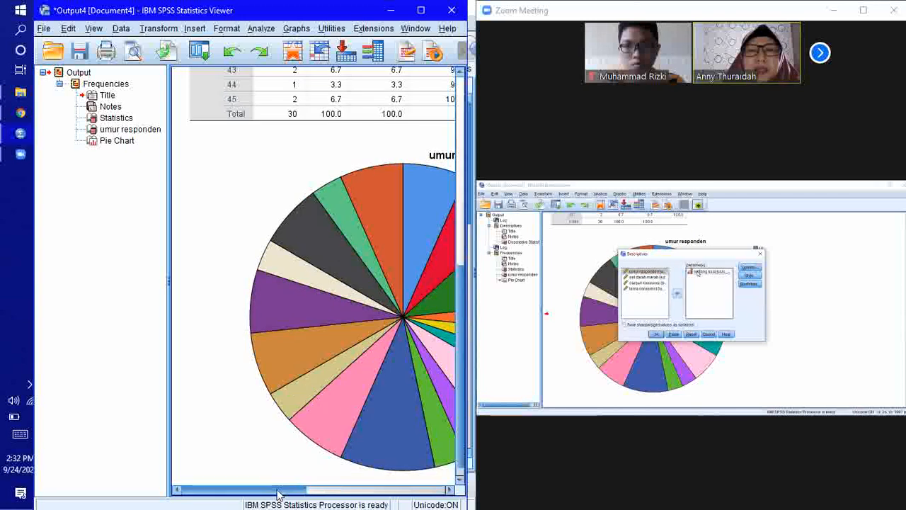
pyautogui.moveTo(280, 491); pyautogui.dragTo(333, 495)
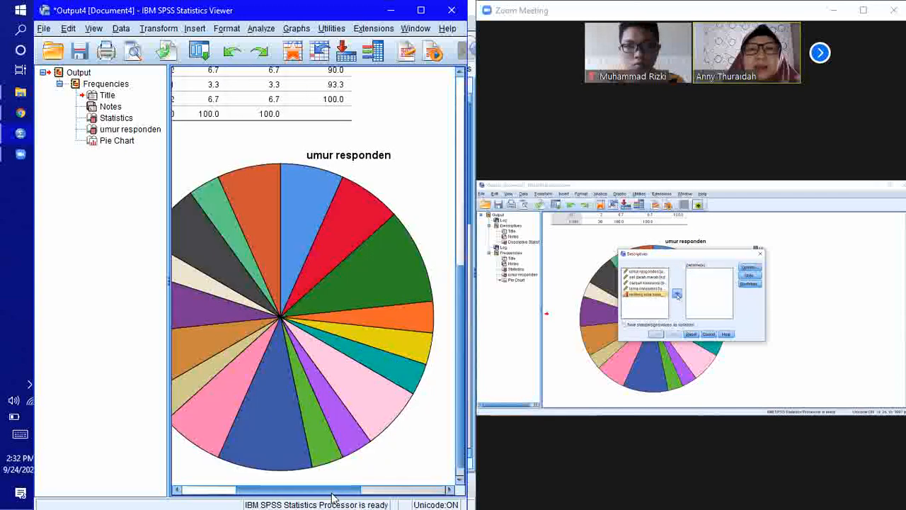
pyautogui.moveTo(333, 496)
pyautogui.mouseDown()
pyautogui.moveTo(309, 496)
pyautogui.moveTo(343, 498)
pyautogui.mouseUp()
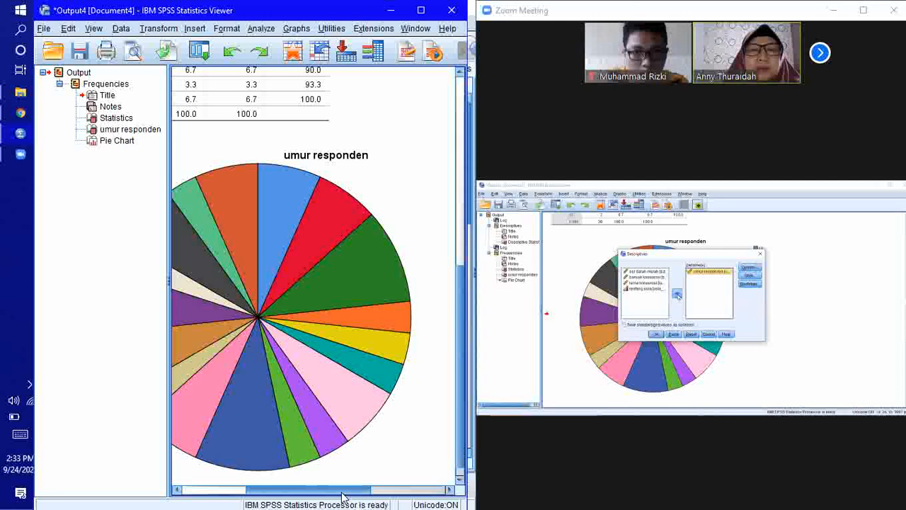
pyautogui.click(863, 9)
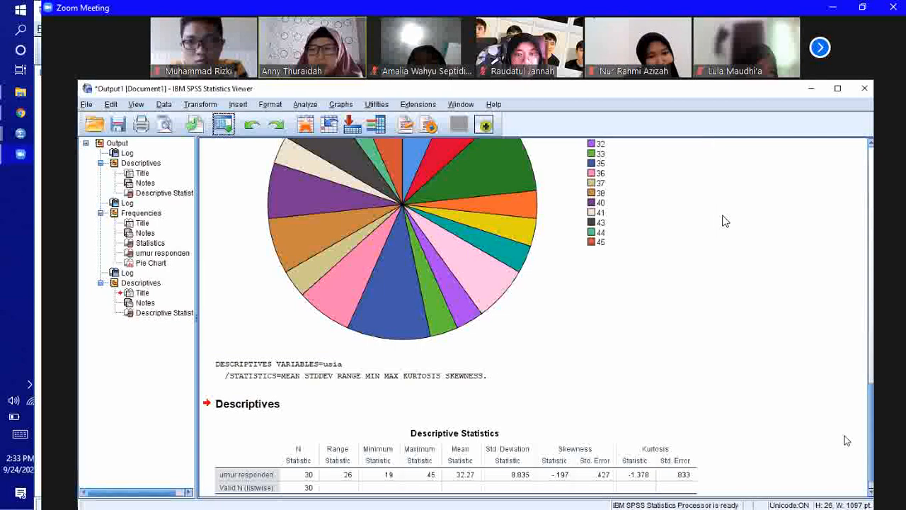
pyautogui.press('super+Right')
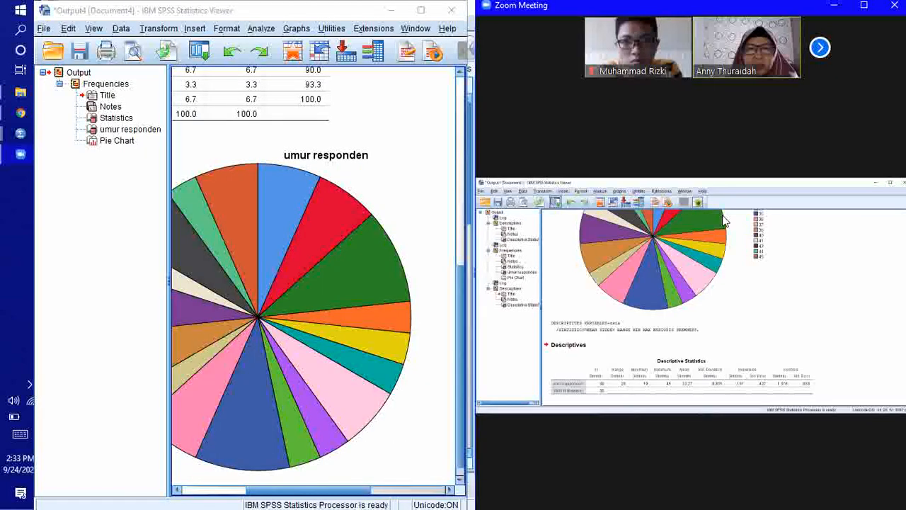
pyautogui.click(370, 245)
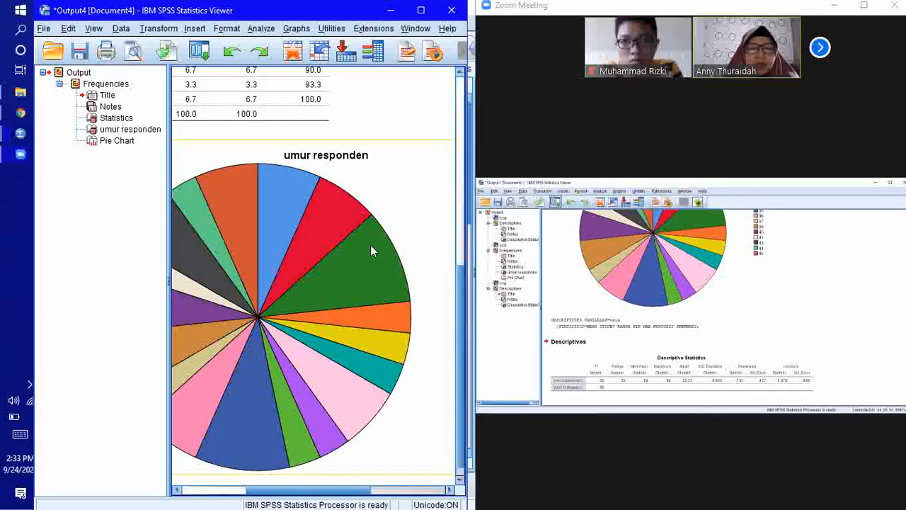
pyautogui.rightClick(370, 245)
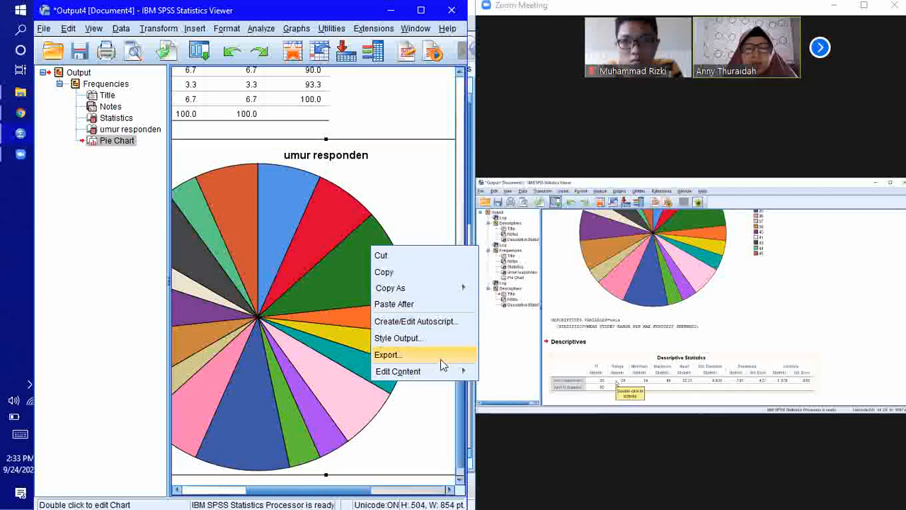
pyautogui.moveTo(442, 371)
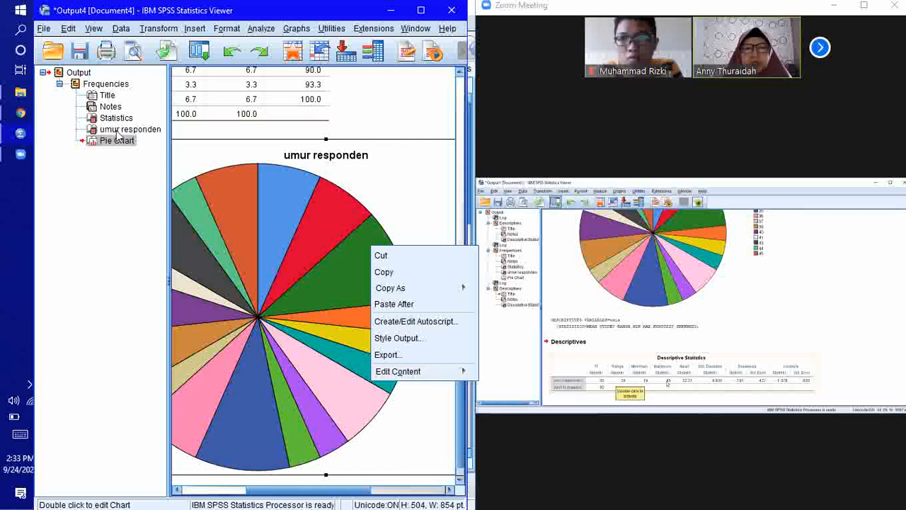
# Run Descriptives for rentang usia with mean, standard deviation, minimum, maximum, range, kurtosis and skewness.
pyautogui.click(159, 28)
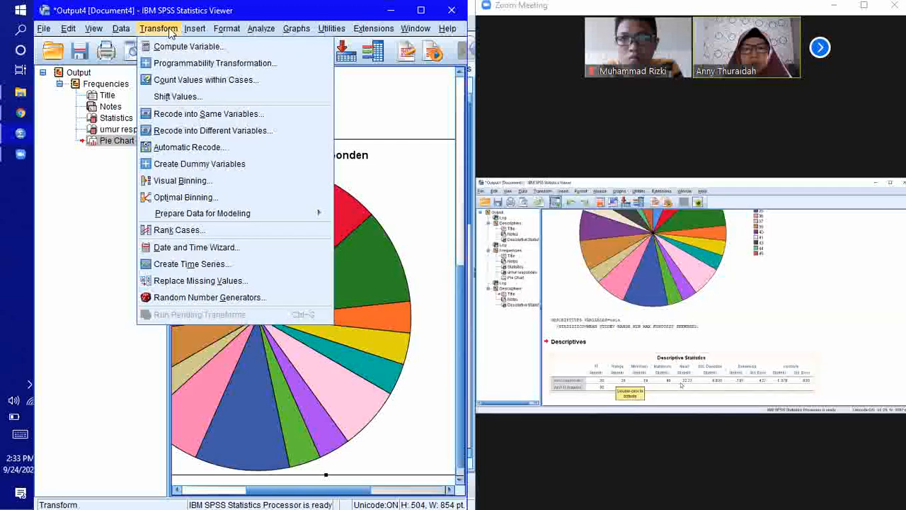
pyautogui.moveTo(219, 27)
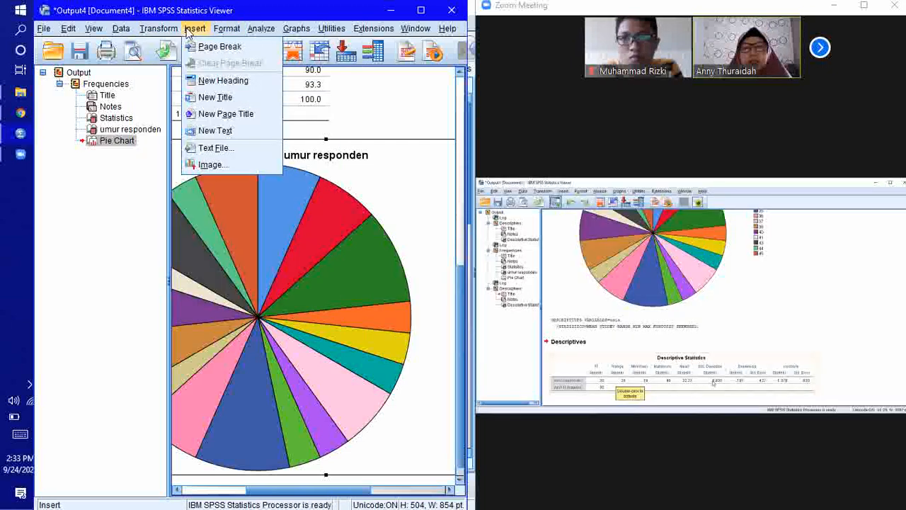
pyautogui.moveTo(254, 38)
pyautogui.moveTo(277, 64)
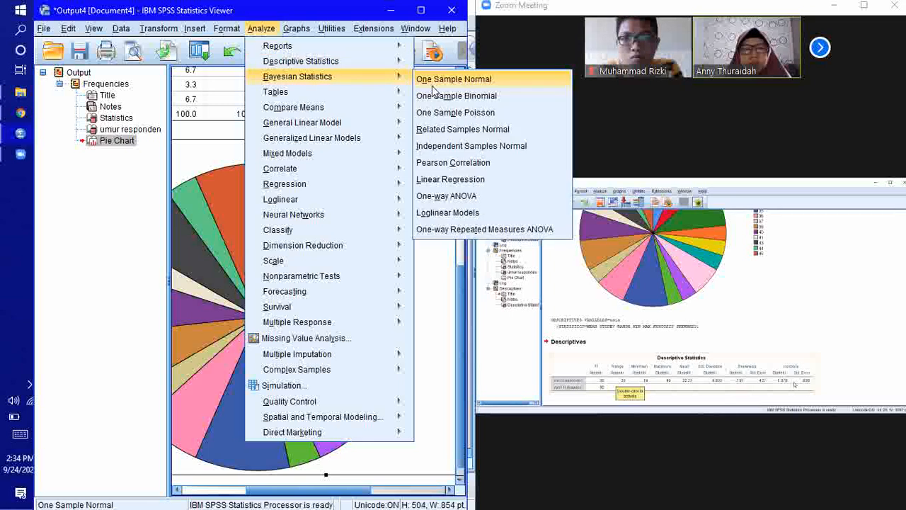
pyautogui.click(433, 79)
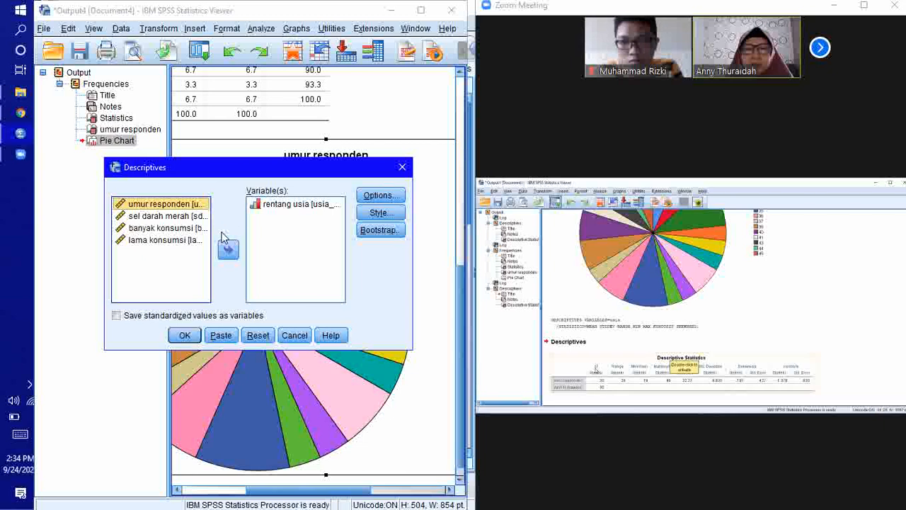
pyautogui.click(380, 199)
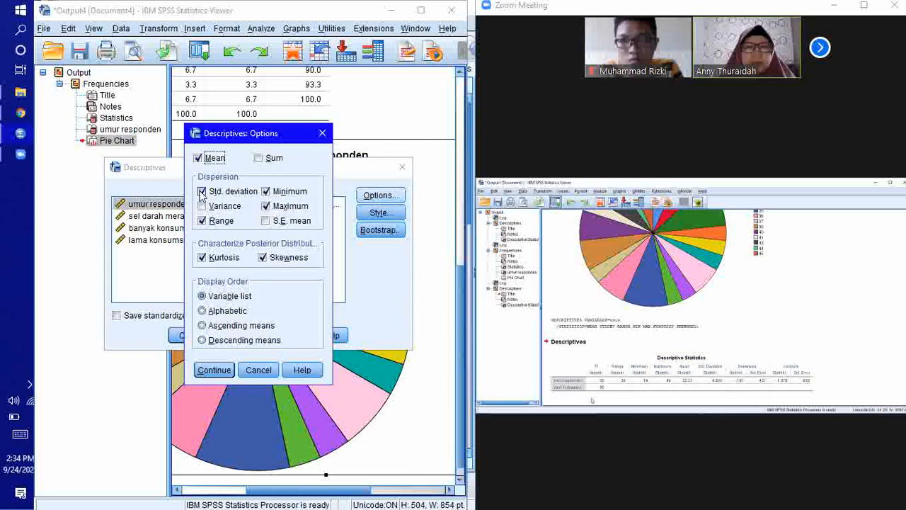
pyautogui.click(212, 370)
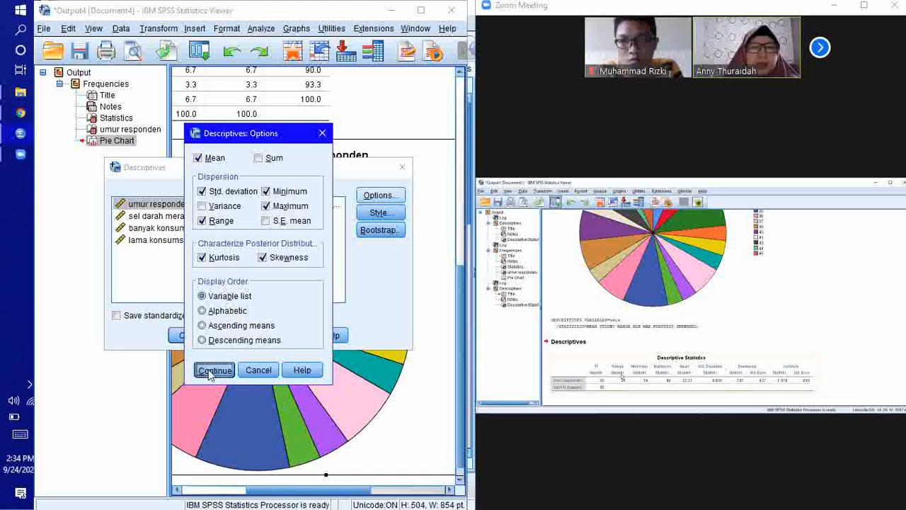
pyautogui.click(184, 335)
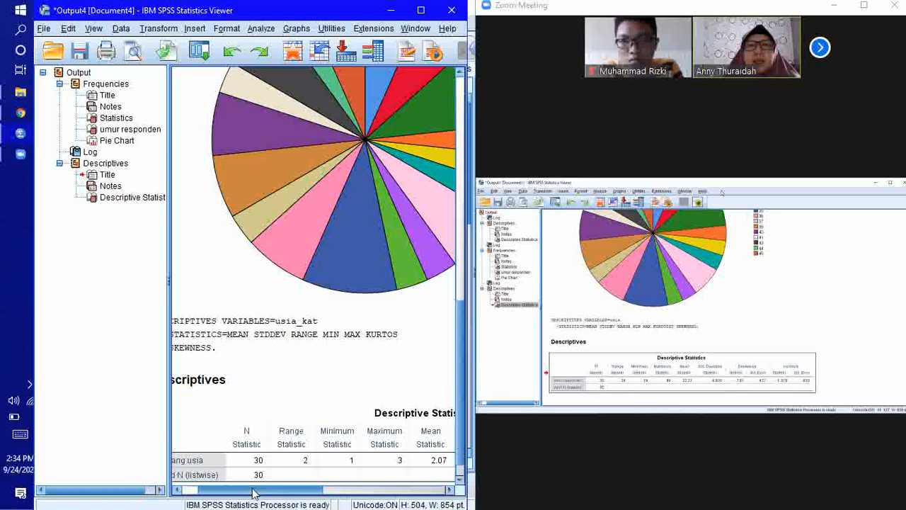
# Examine the rentang usia Descriptives output, and arrange Output4 beside the Zoom meeting with a narrower outline pane.
pyautogui.moveTo(261, 493); pyautogui.dragTo(367, 493)
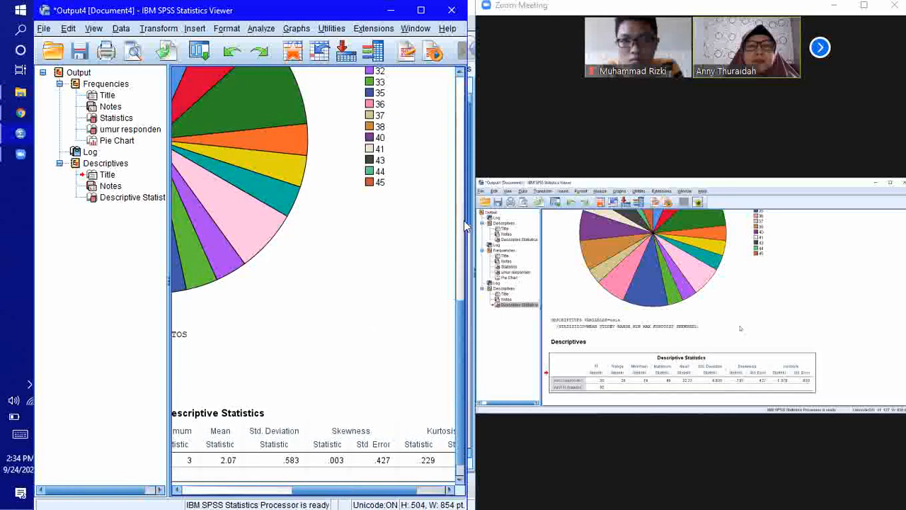
pyautogui.moveTo(461, 318); pyautogui.dragTo(462, 280)
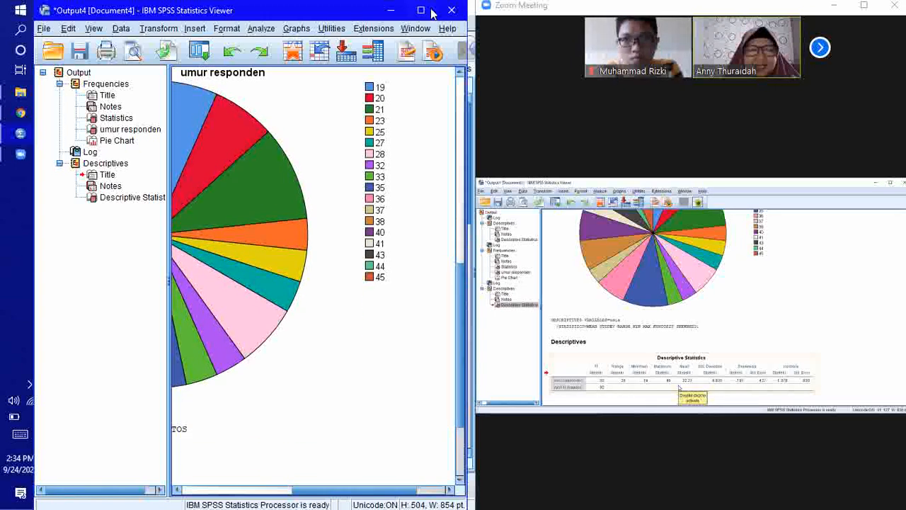
pyautogui.press('super+Left')
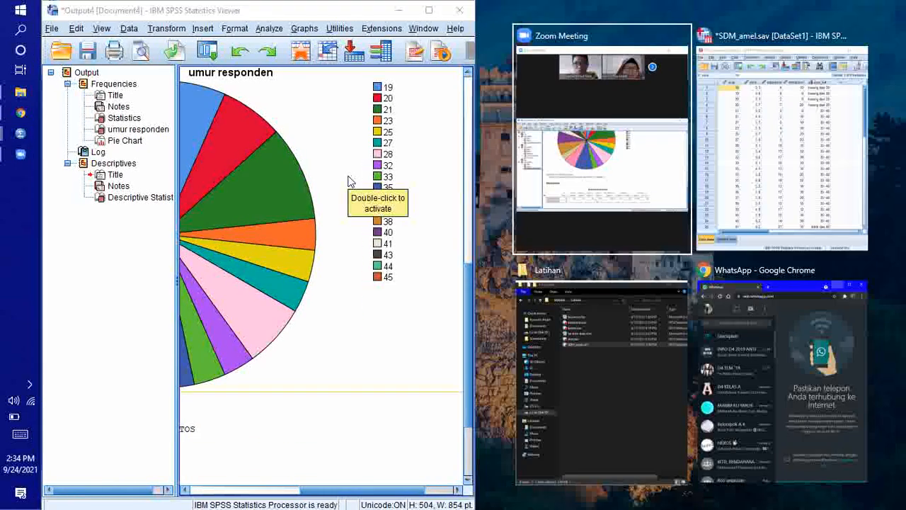
pyautogui.click(625, 153)
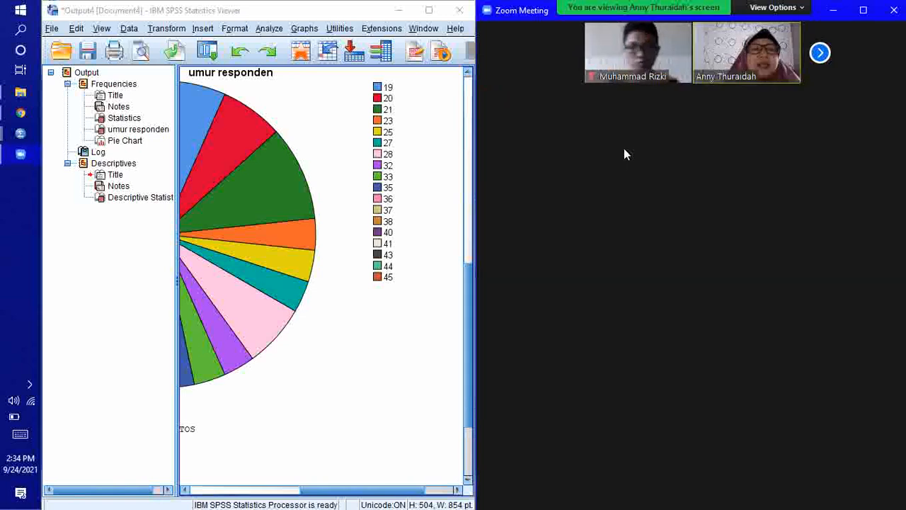
pyautogui.click(175, 251)
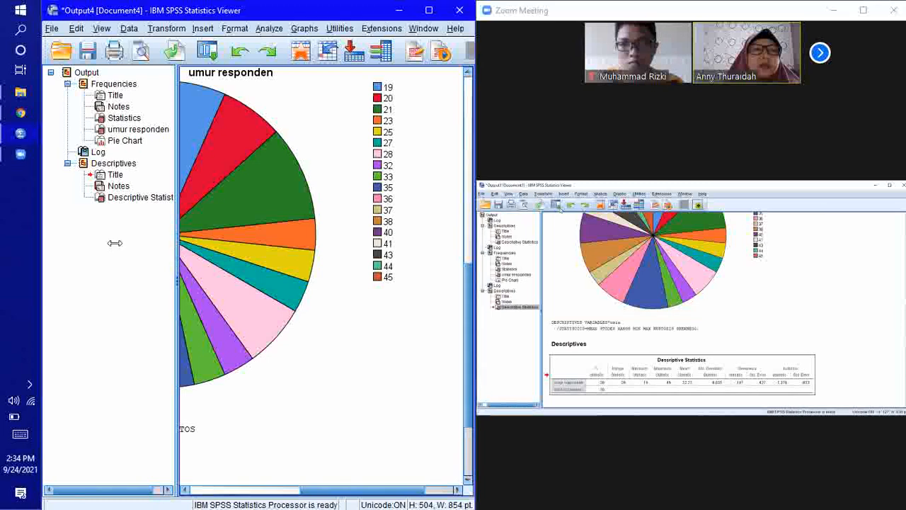
pyautogui.moveTo(117, 243); pyautogui.dragTo(133, 248)
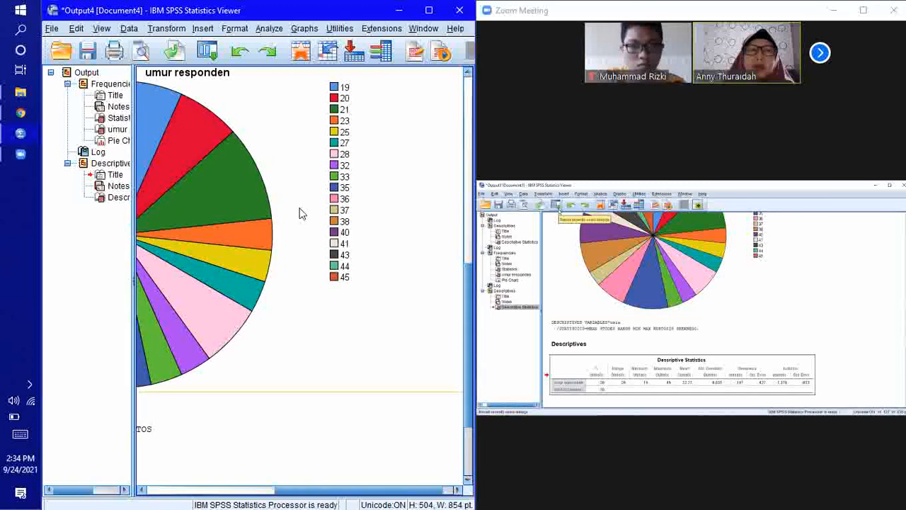
# Examine the instructor's Descriptives output in the enlarged Zoom meeting and the umur responden pie chart in Output4.
pyautogui.click(863, 9)
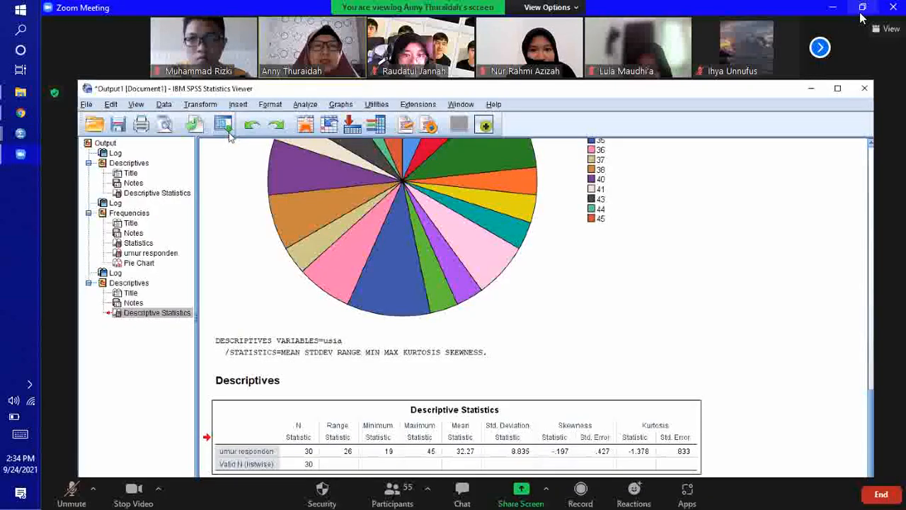
pyautogui.click(862, 8)
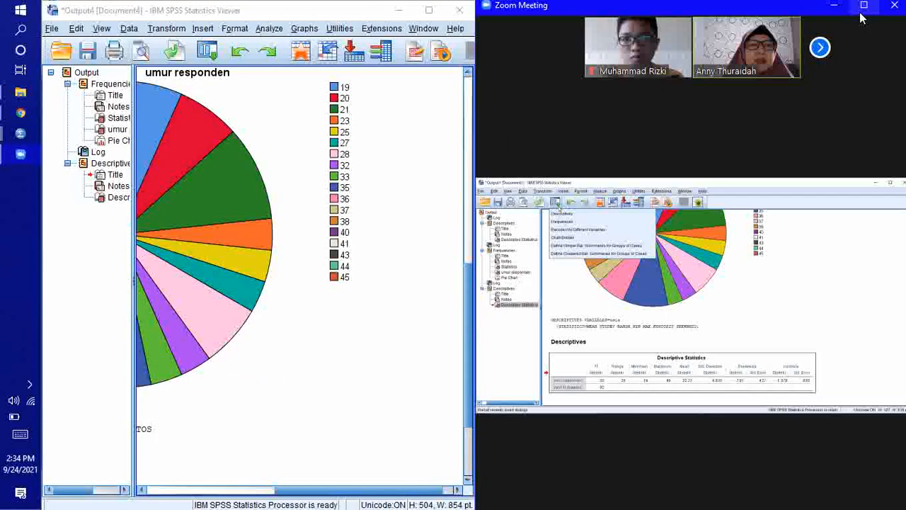
pyautogui.click(207, 53)
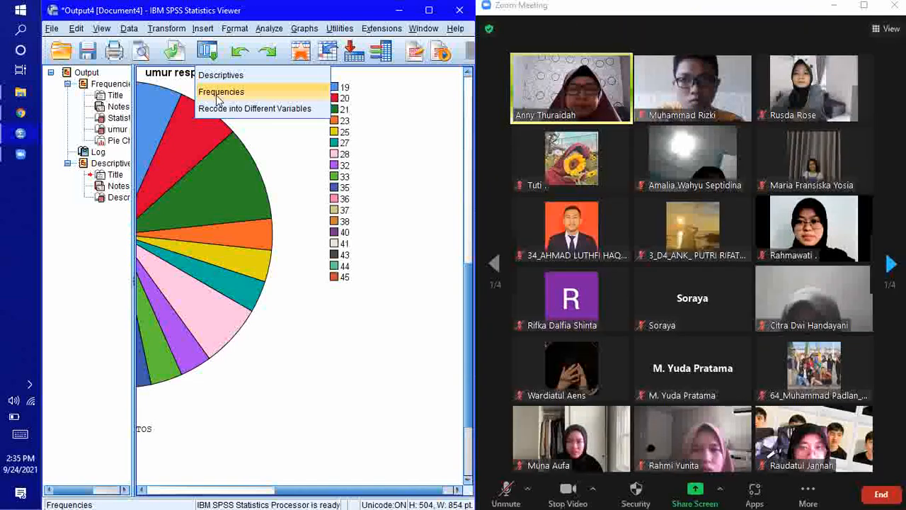
pyautogui.click(414, 110)
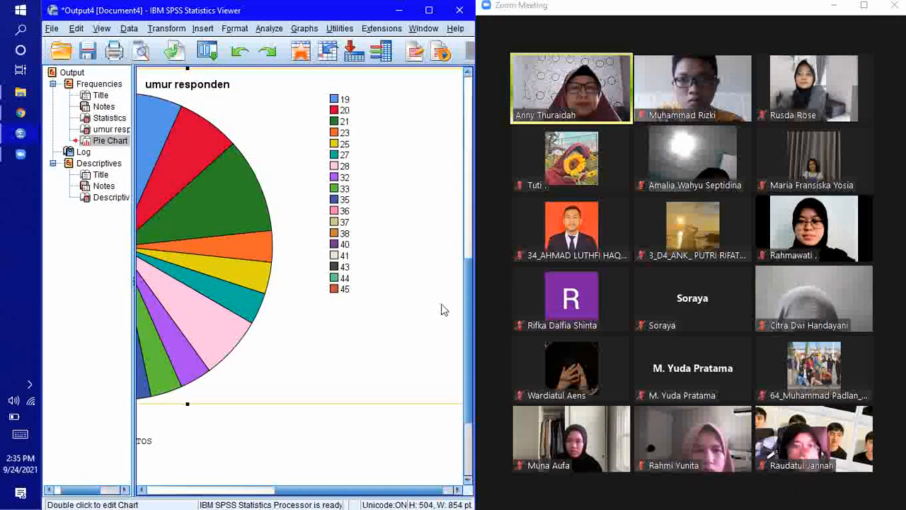
pyautogui.moveTo(467, 308); pyautogui.dragTo(467, 283)
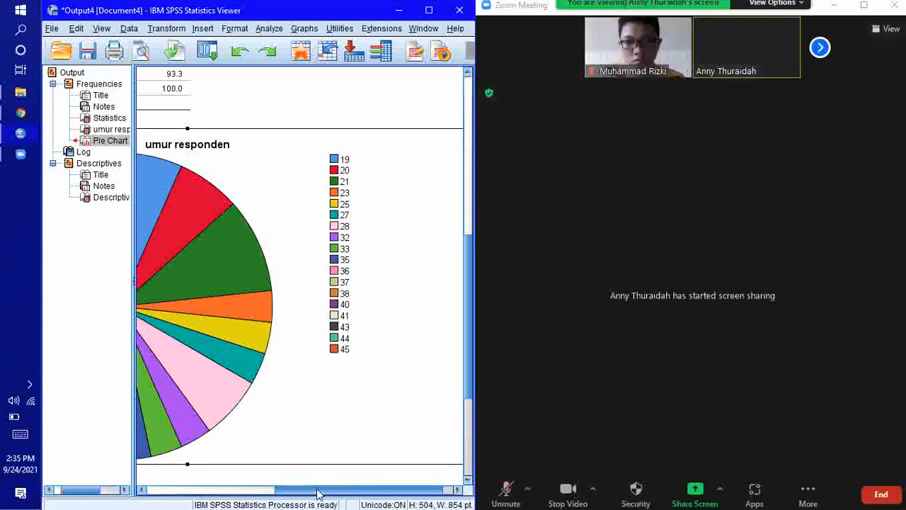
pyautogui.moveTo(317, 493); pyautogui.dragTo(251, 494)
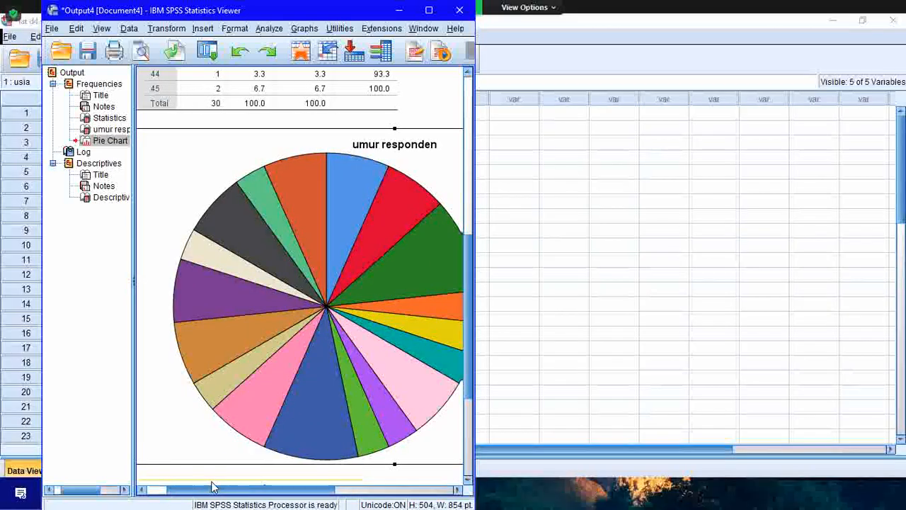
# View the instructor's shared data file in the enlarged Zoom meeting, and return the meeting to half the screen beside Output4.
pyautogui.click(574, 305)
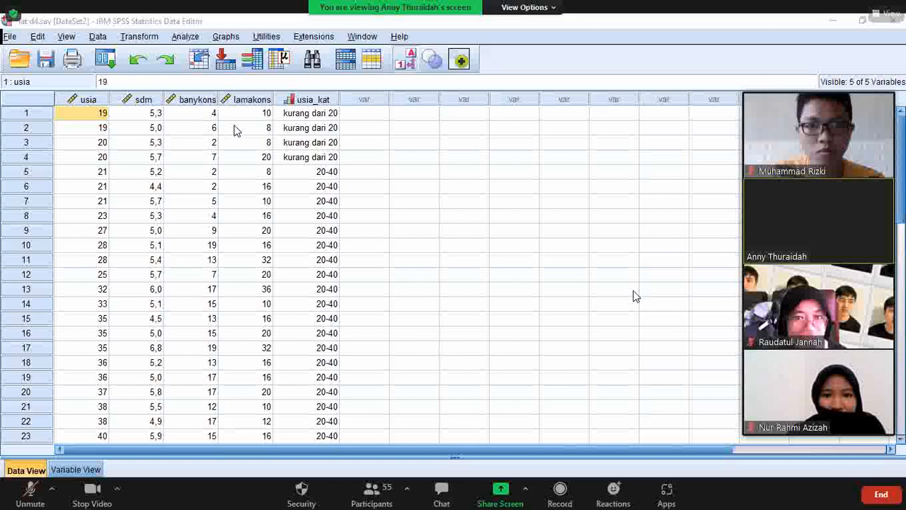
pyautogui.click(888, 14)
pyautogui.click(818, 118)
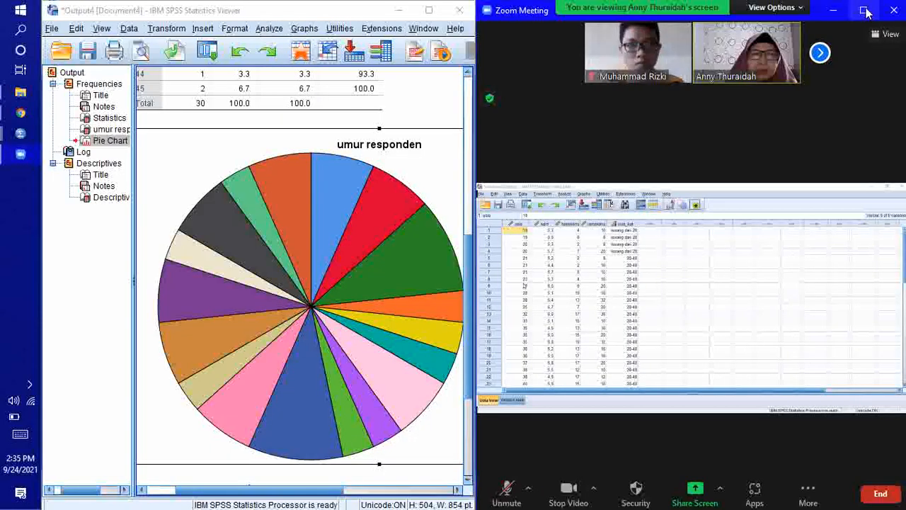
pyautogui.click(865, 10)
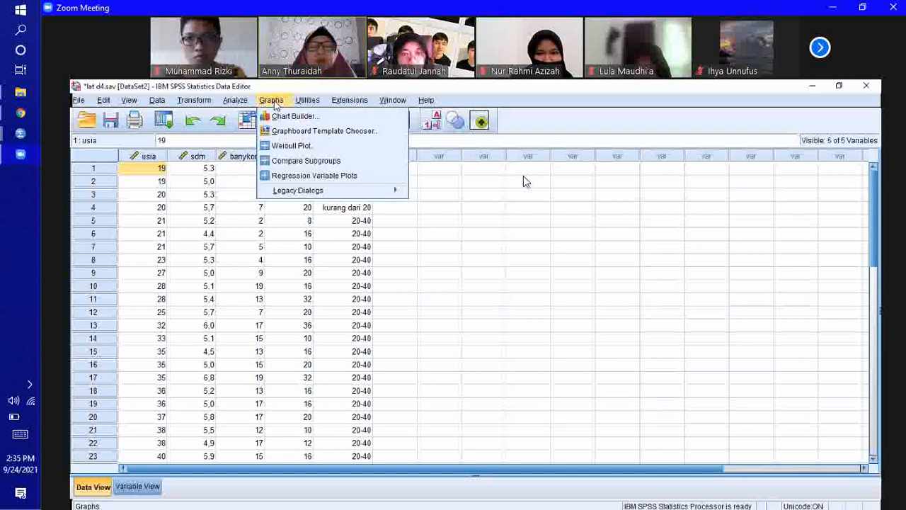
pyautogui.press('super+Right')
# Switch to SDM_amel.sav and open the Chart Builder, positioning its dialog so the variable list and gallery are fully accessible.
pyautogui.moveTo(20, 133)
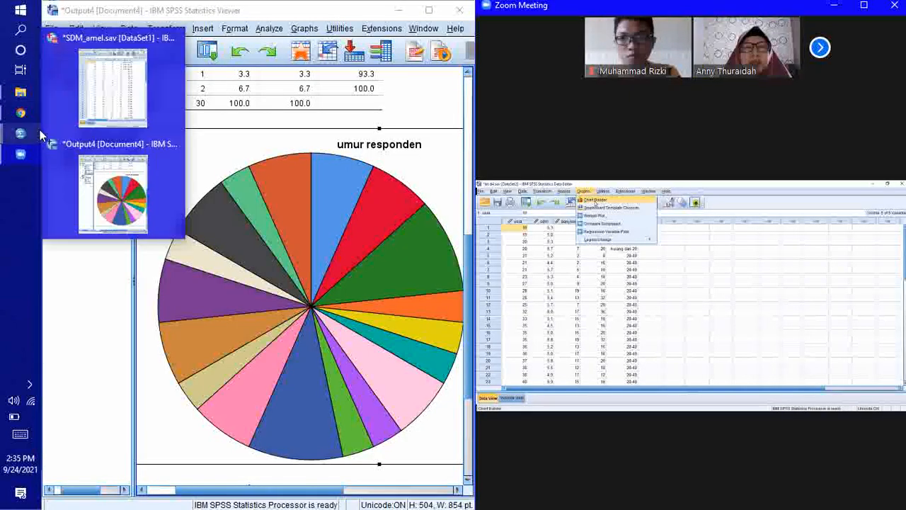
pyautogui.click(101, 120)
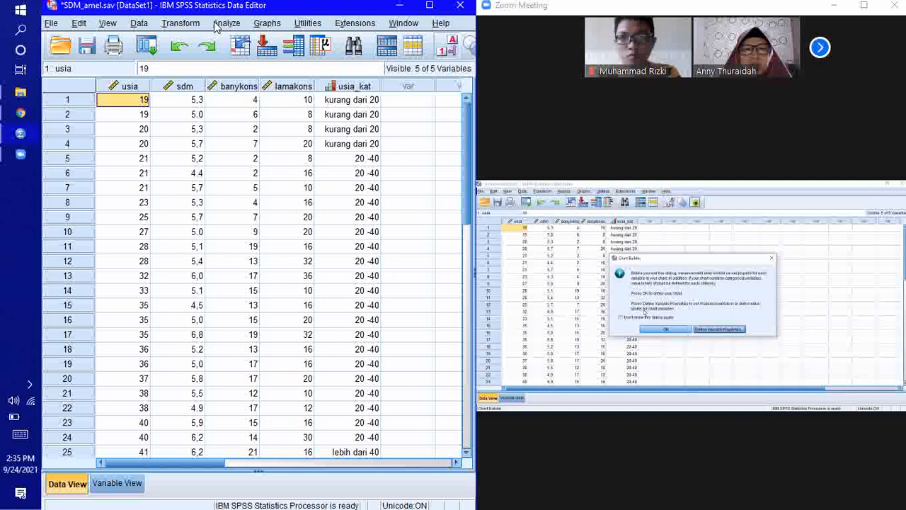
pyautogui.click(267, 25)
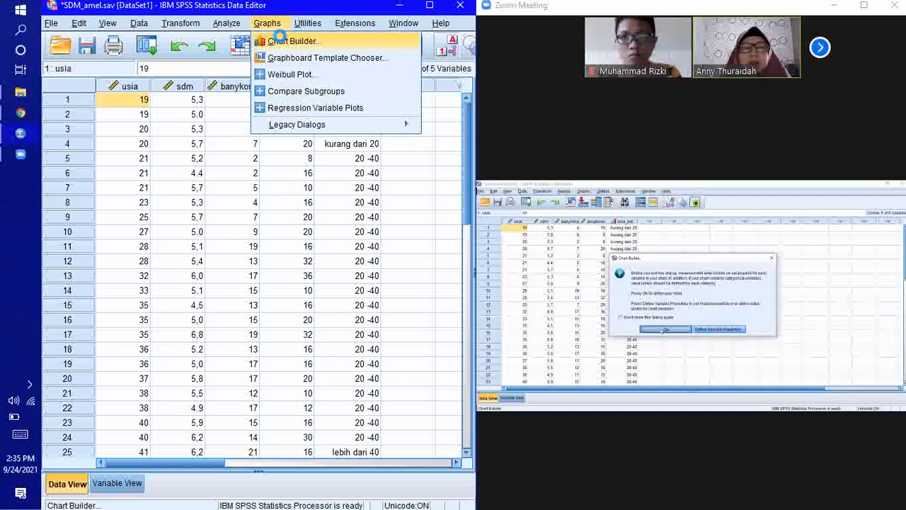
pyautogui.click(283, 43)
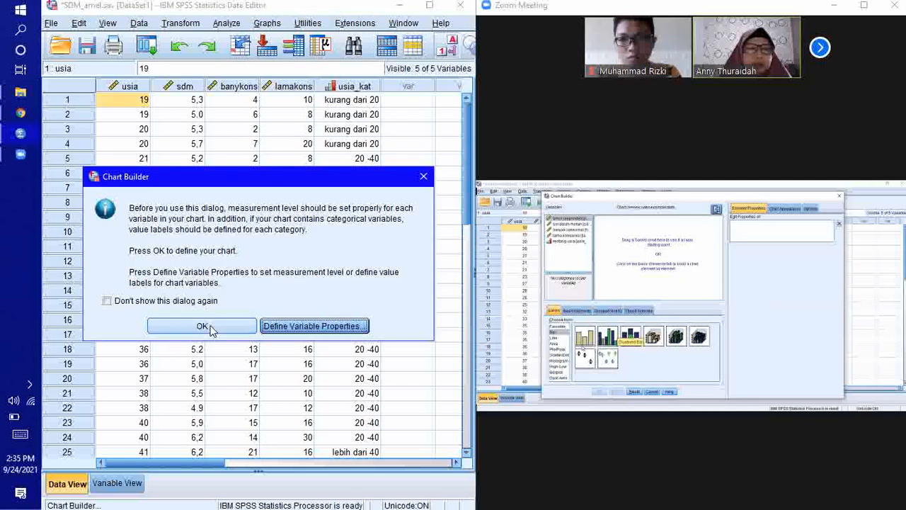
pyautogui.click(203, 326)
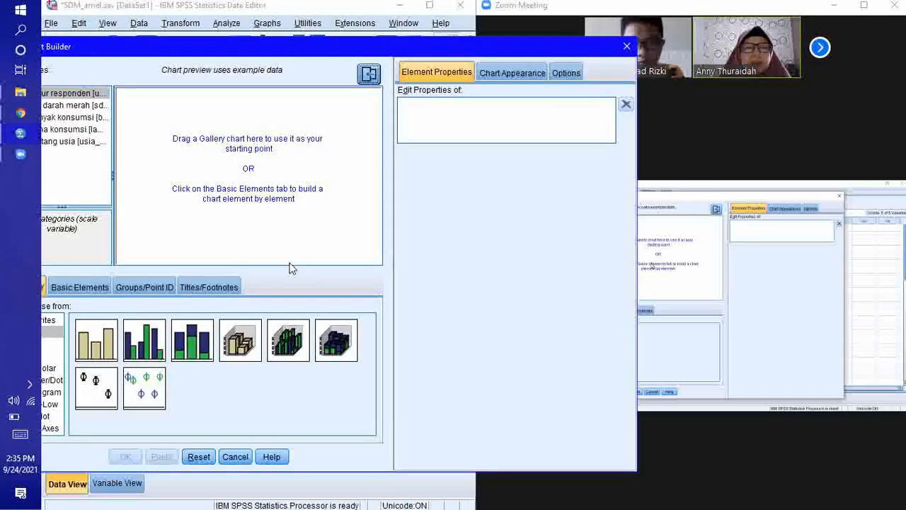
pyautogui.moveTo(447, 48); pyautogui.dragTo(531, 19)
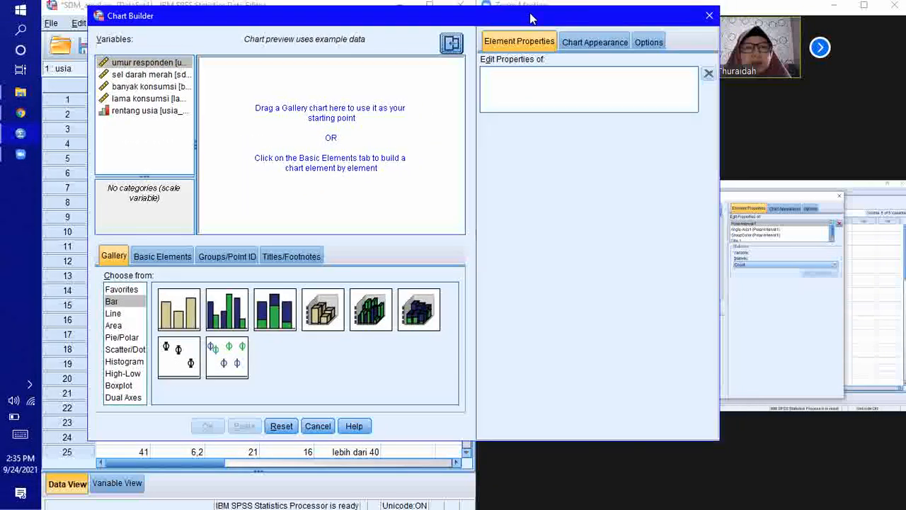
# Start a pie chart from the Pie/Polar gallery, select the rentang usia variable, and set the Polar-Interval1 statistic to Percentage.
pyautogui.click(112, 338)
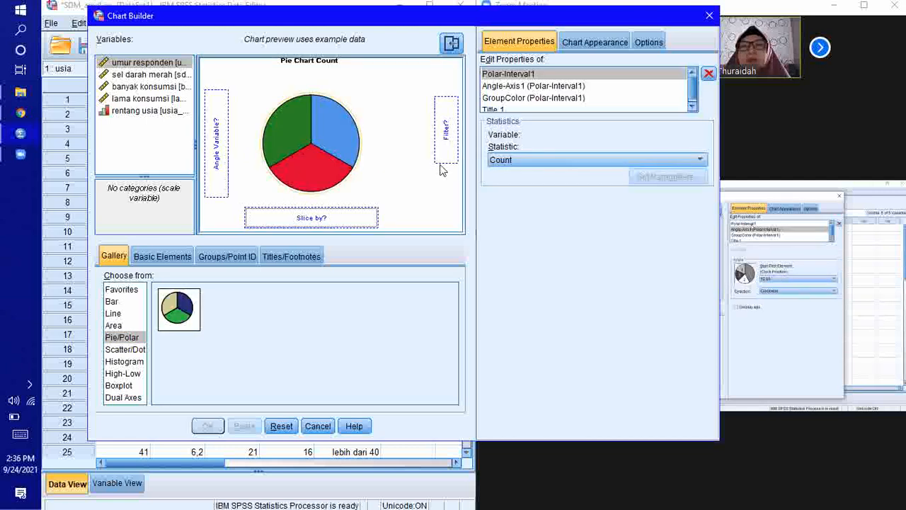
pyautogui.moveTo(575, 23); pyautogui.dragTo(559, 53)
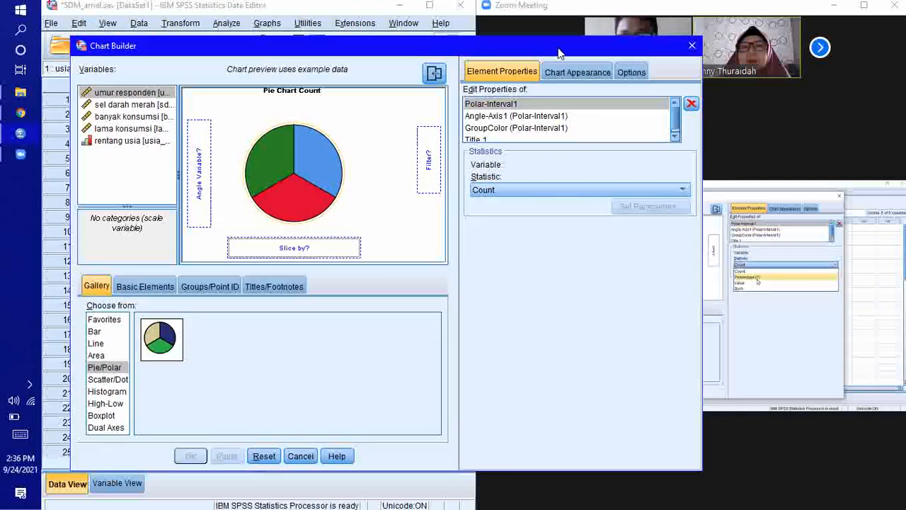
pyautogui.click(141, 140)
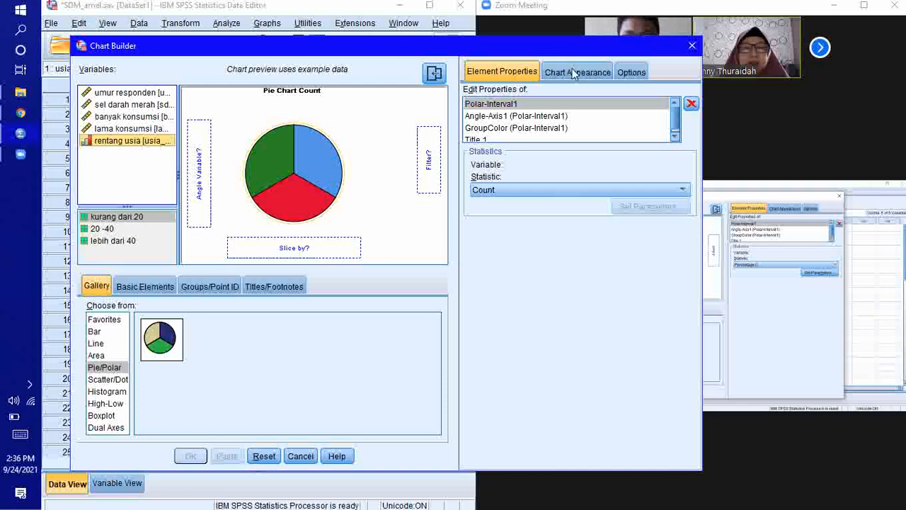
pyautogui.click(586, 190)
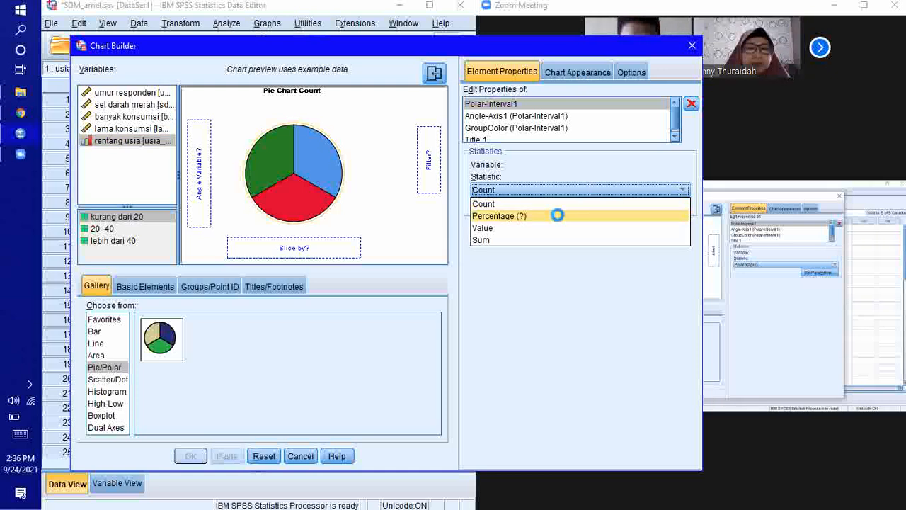
pyautogui.click(557, 215)
pyautogui.moveTo(444, 51); pyautogui.dragTo(421, 22)
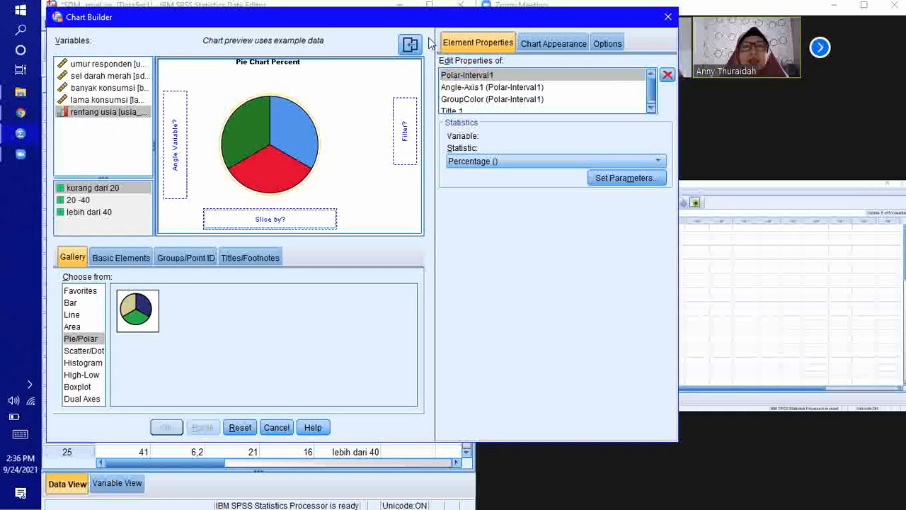
# Review the chart appearance, options and percentage denominator settings of the pie chart, leaving them as they are.
pyautogui.click(545, 44)
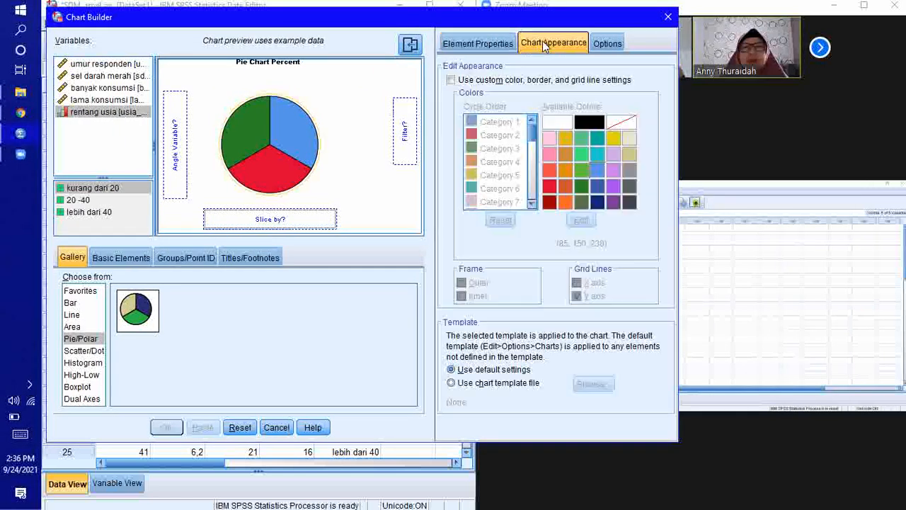
pyautogui.click(607, 43)
pyautogui.click(478, 44)
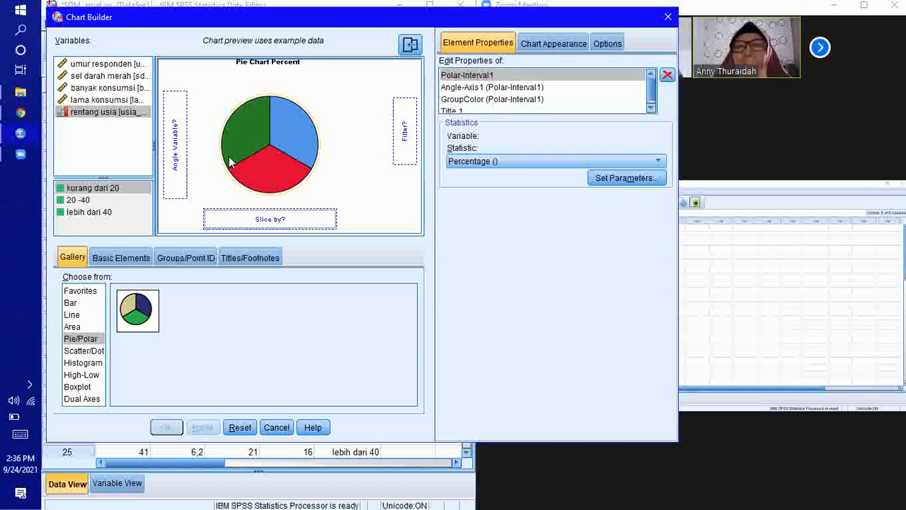
pyautogui.click(614, 180)
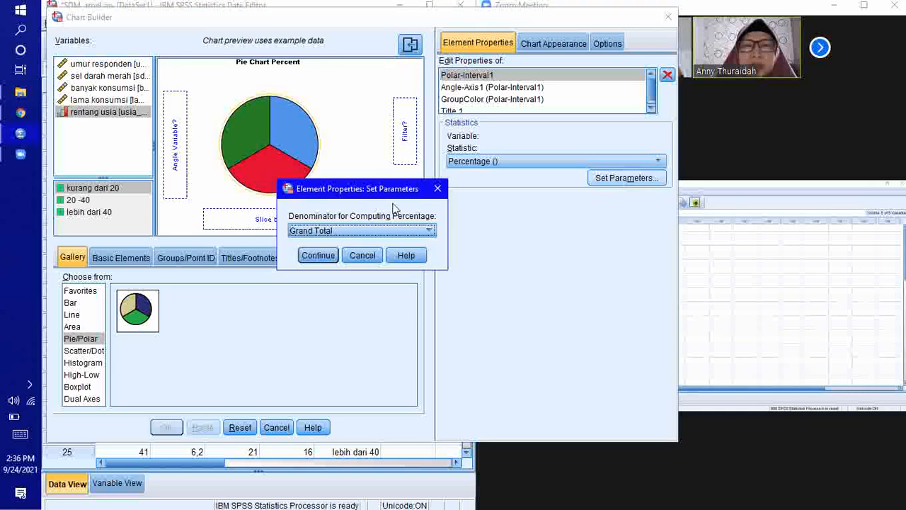
pyautogui.click(437, 188)
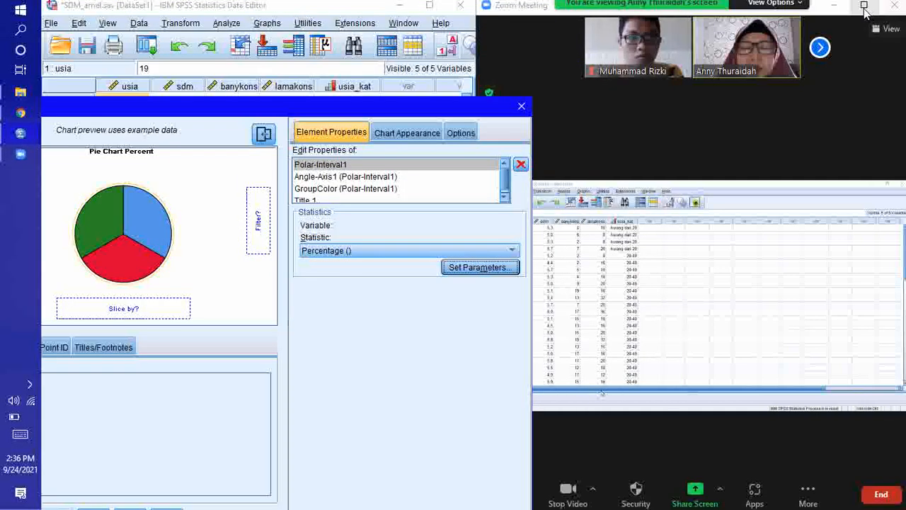
# View the instructor's shared data in the enlarged Zoom meeting, restore the meeting to half the screen, and reposition the Chart Builder for full access.
pyautogui.click(864, 8)
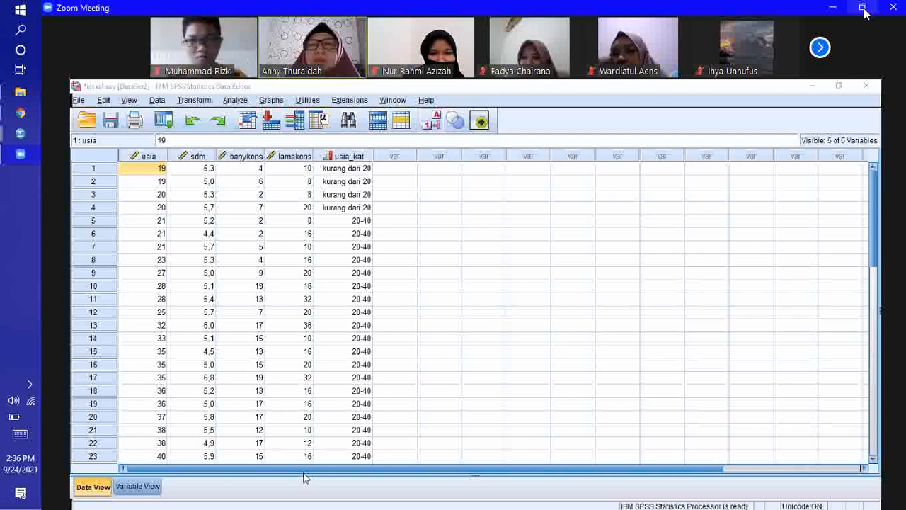
pyautogui.click(864, 8)
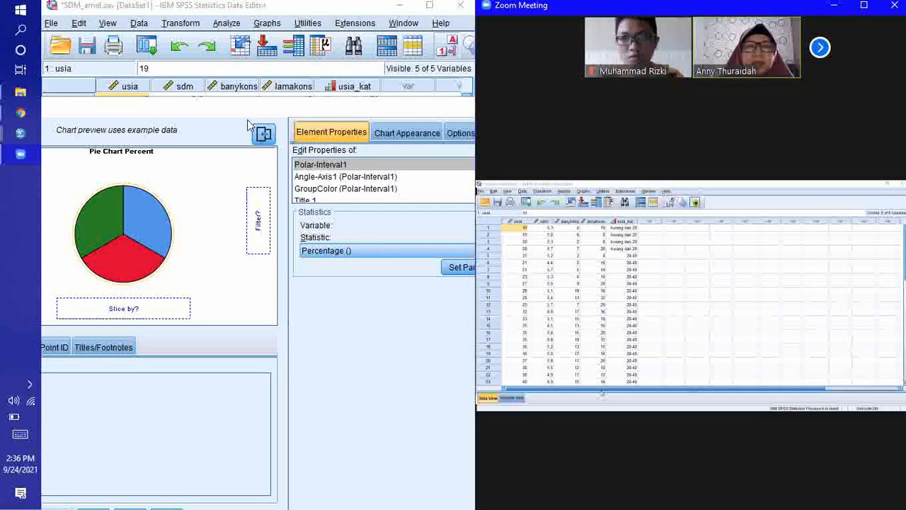
pyautogui.moveTo(218, 114); pyautogui.dragTo(405, 28)
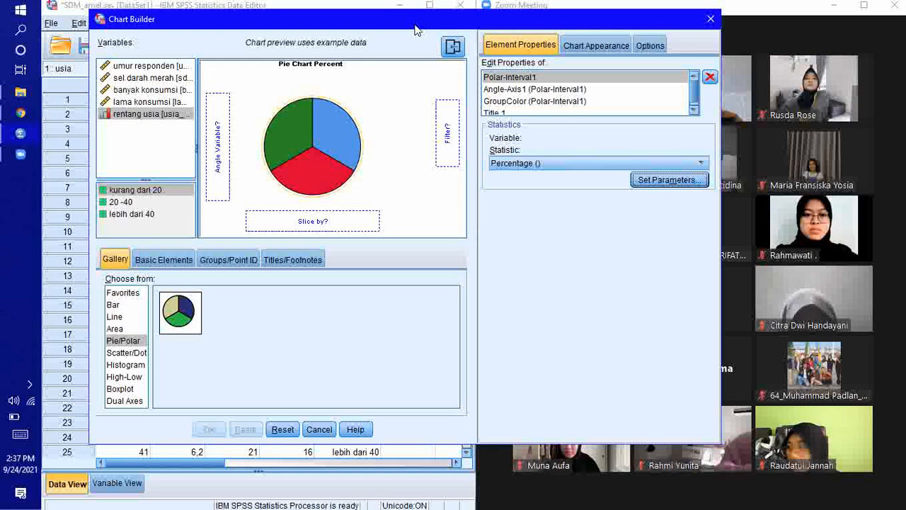
pyautogui.moveTo(415, 30); pyautogui.dragTo(410, 30)
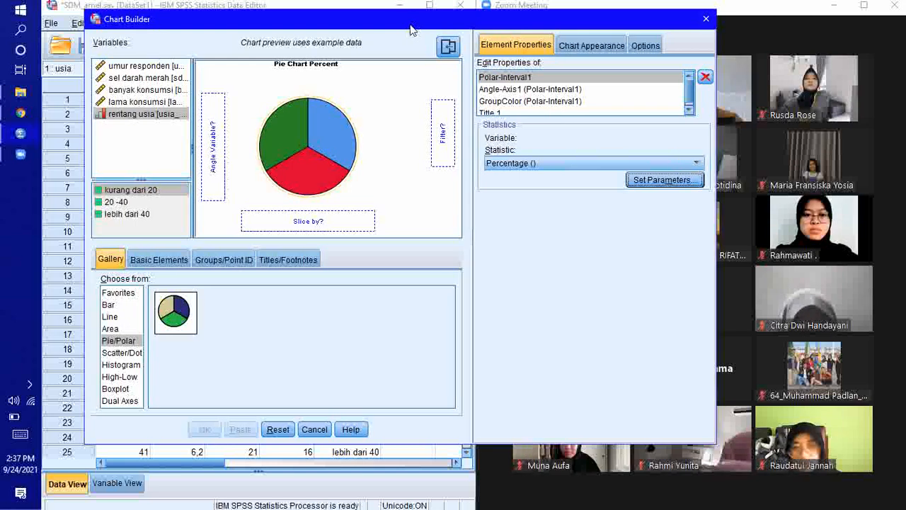
# Look through the basic elements, groups and titles settings, return to the chart gallery, and select the pie's angle variable zone.
pyautogui.click(154, 261)
pyautogui.click(221, 259)
pyautogui.click(286, 259)
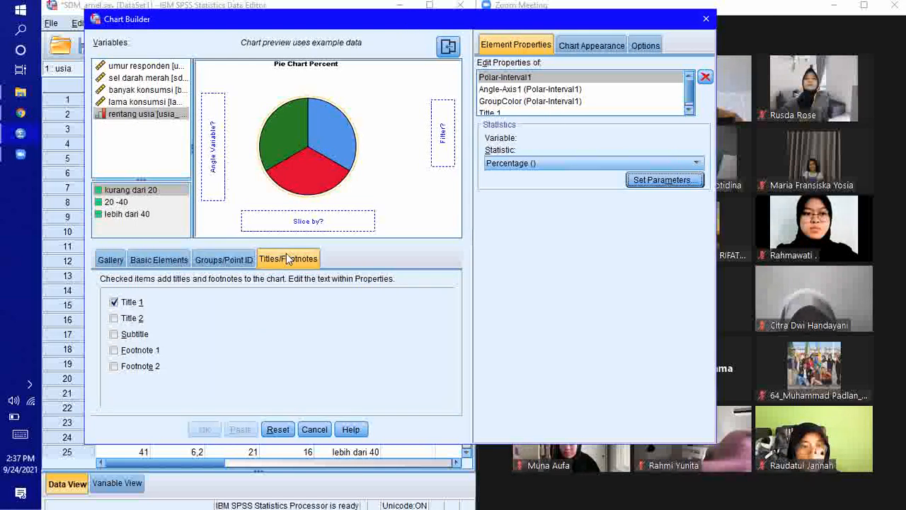
pyautogui.click(103, 260)
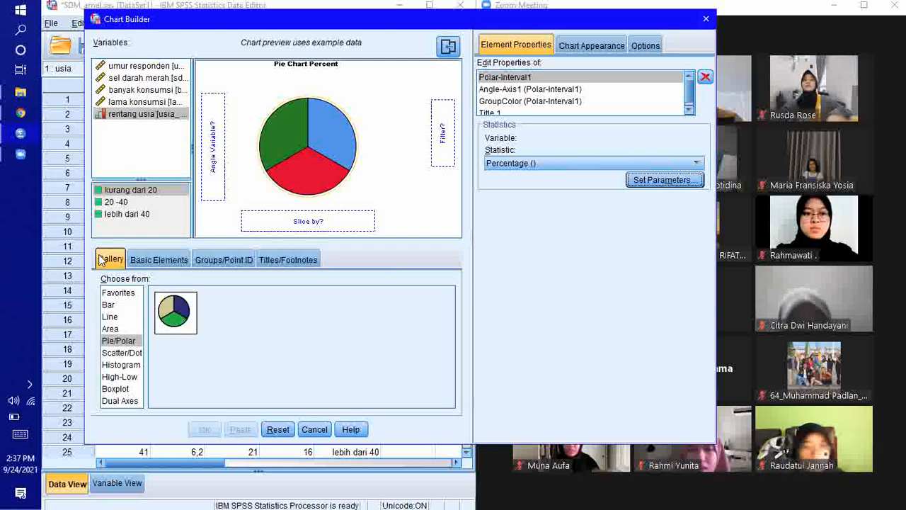
pyautogui.click(216, 176)
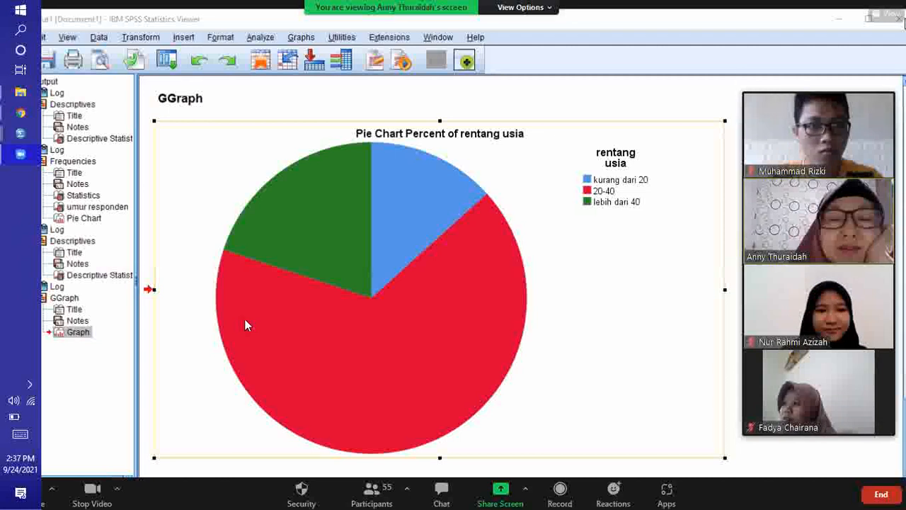
# Take the Zoom meeting with the instructor's rentang usia pie chart out of full screen, and place it beside SDM_amel.sav.
pyautogui.click(885, 14)
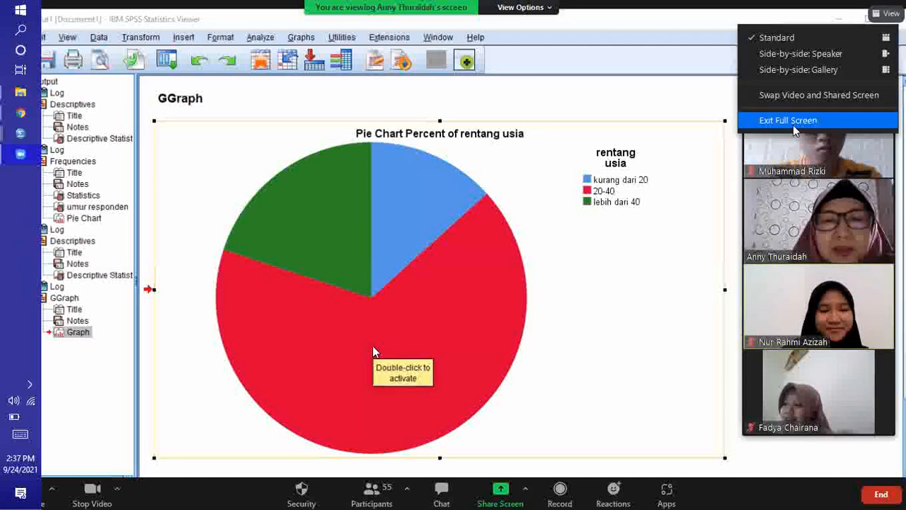
pyautogui.click(793, 122)
pyautogui.press('super+Right')
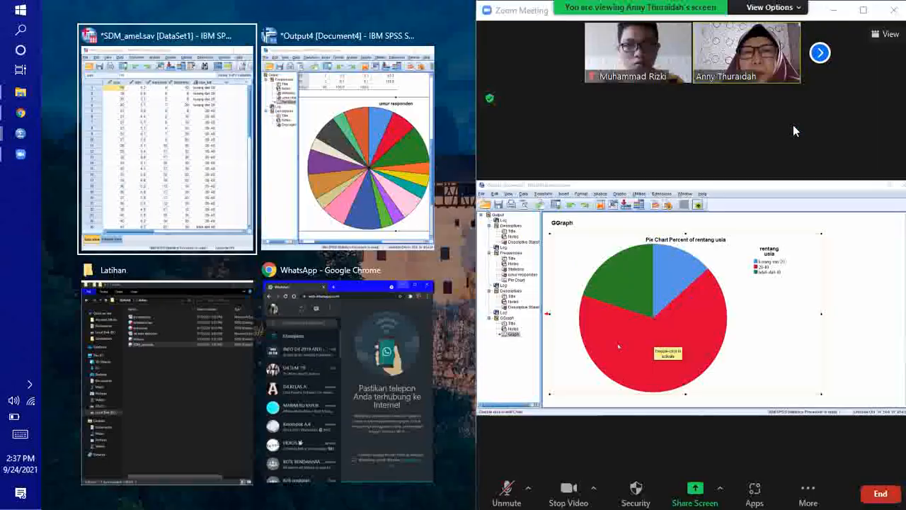
pyautogui.click(171, 176)
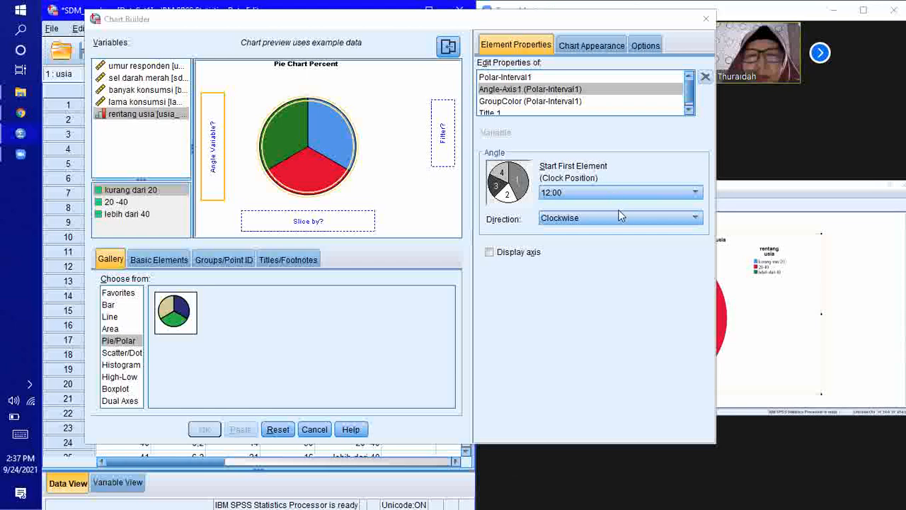
# Select the pie element in the chart preview and choose Percentage as its statistic.
pyautogui.click(301, 326)
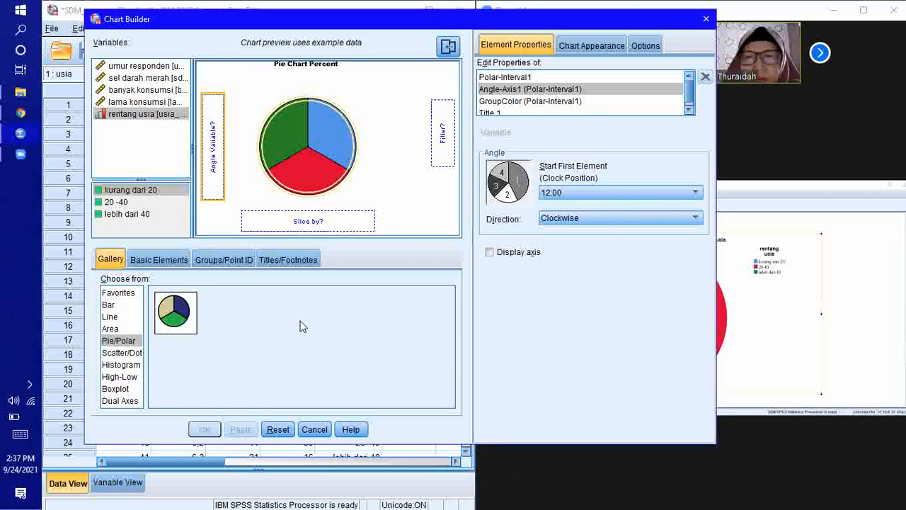
pyautogui.click(333, 142)
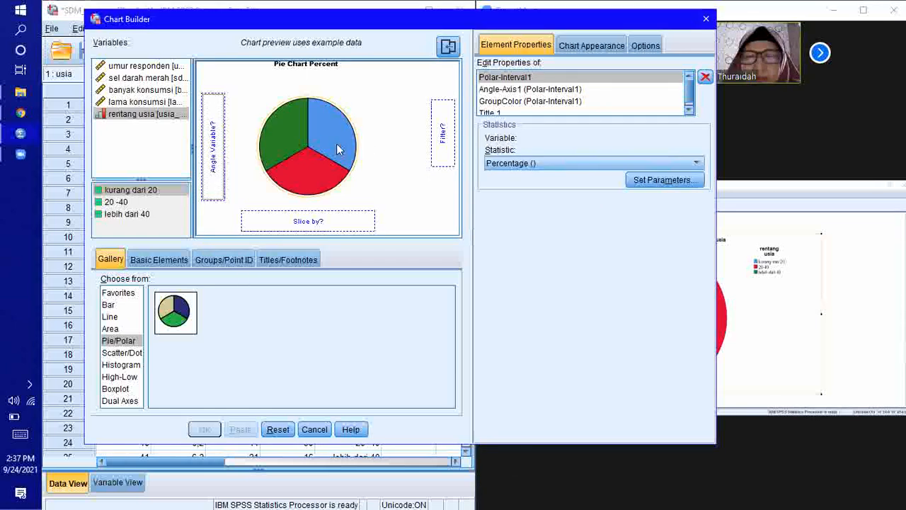
pyautogui.click(690, 103)
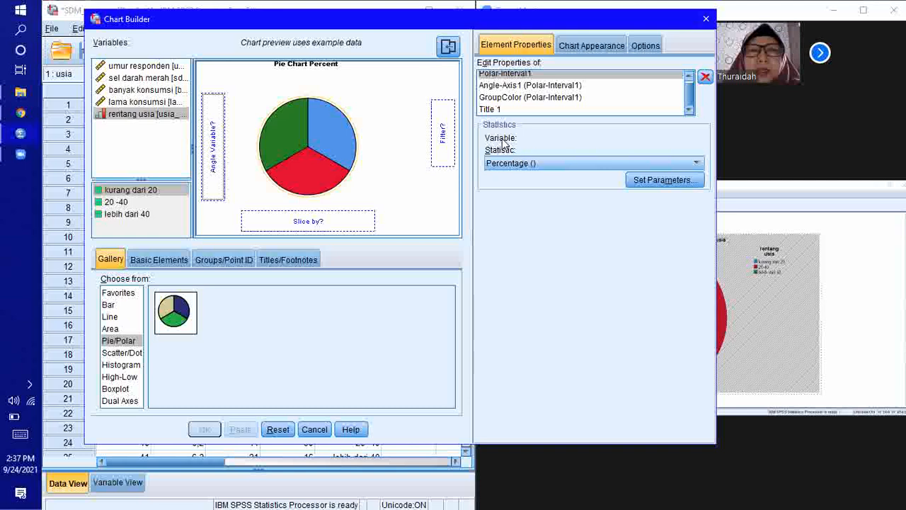
pyautogui.click(531, 164)
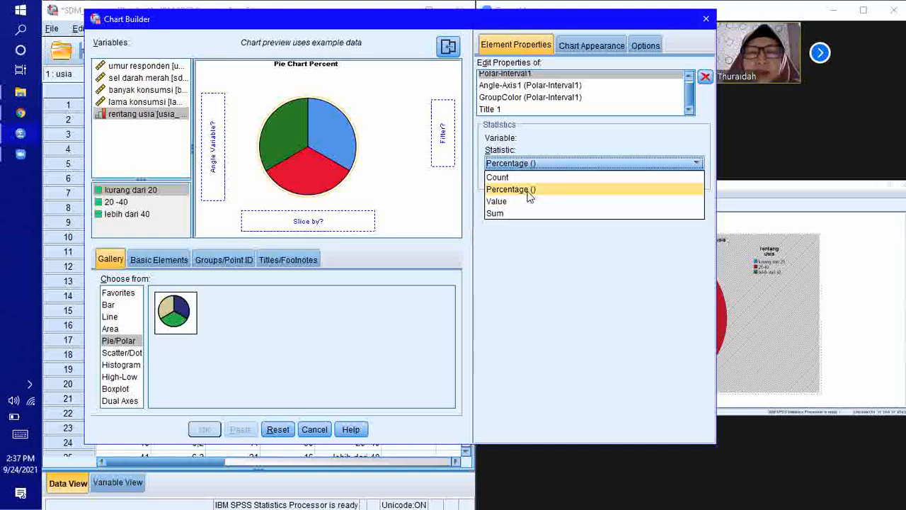
pyautogui.click(527, 191)
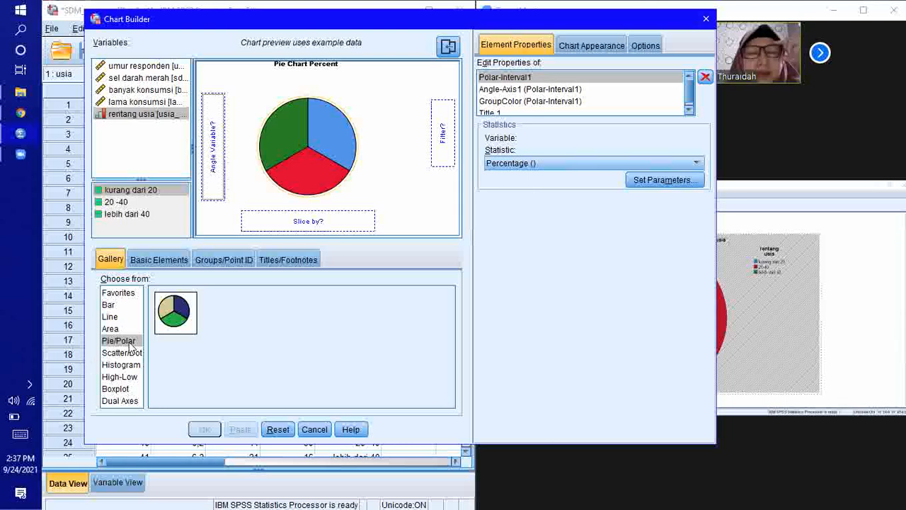
# Examine the instructor's Data Value Labels properties in the enlarged Zoom meeting, and return to the Chart Builder with the meeting at half the screen.
pyautogui.click(827, 223)
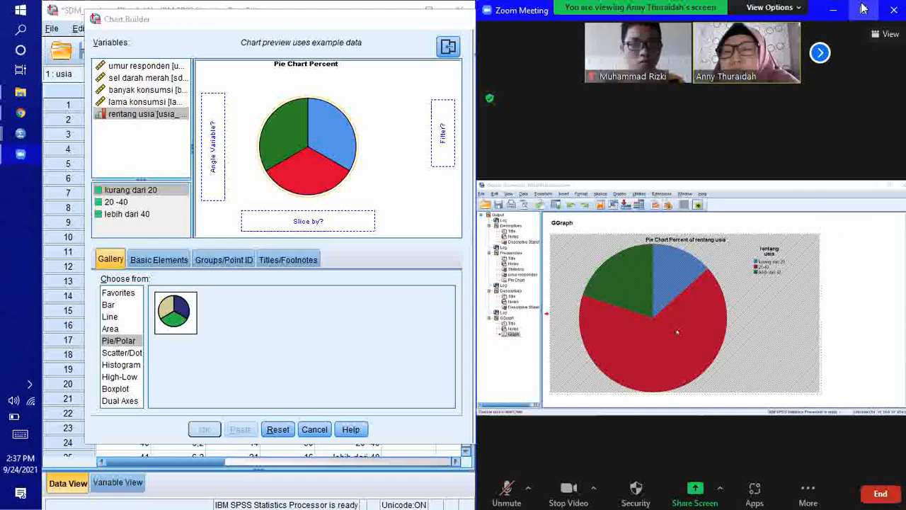
pyautogui.click(863, 8)
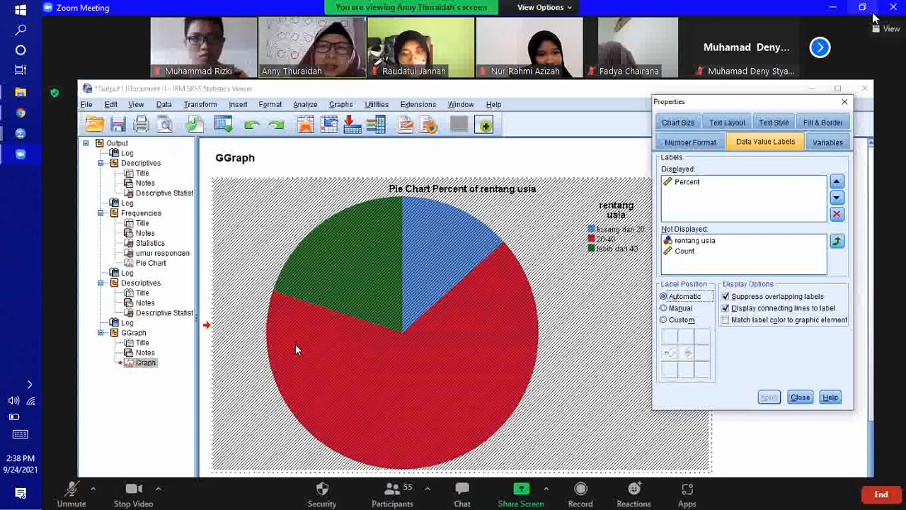
pyautogui.click(863, 7)
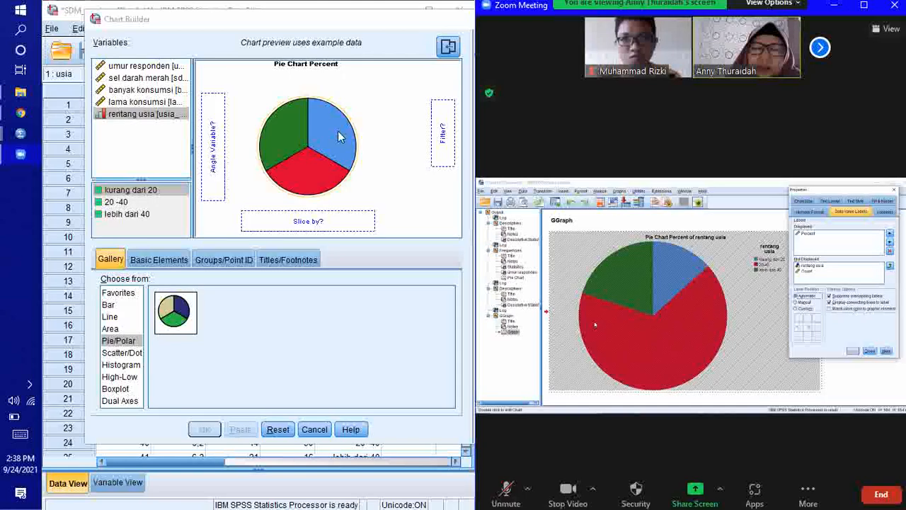
pyautogui.click(448, 46)
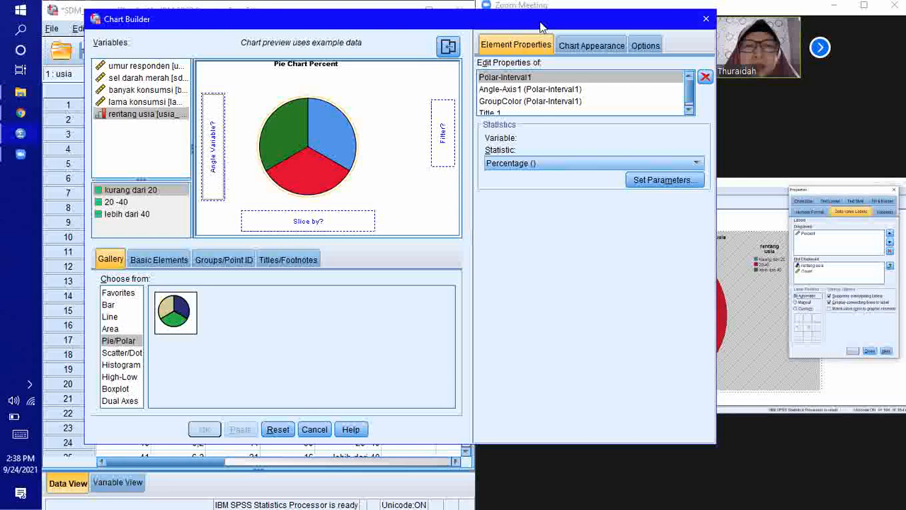
# Enlarge the Zoom meeting again to follow the instructor's label position and text layout settings, and restore it to half the screen.
pyautogui.click(885, 156)
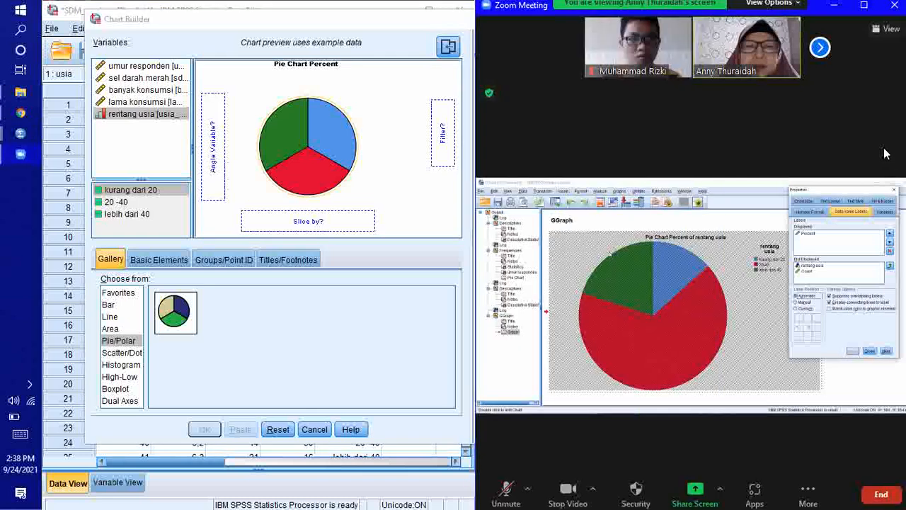
pyautogui.click(863, 7)
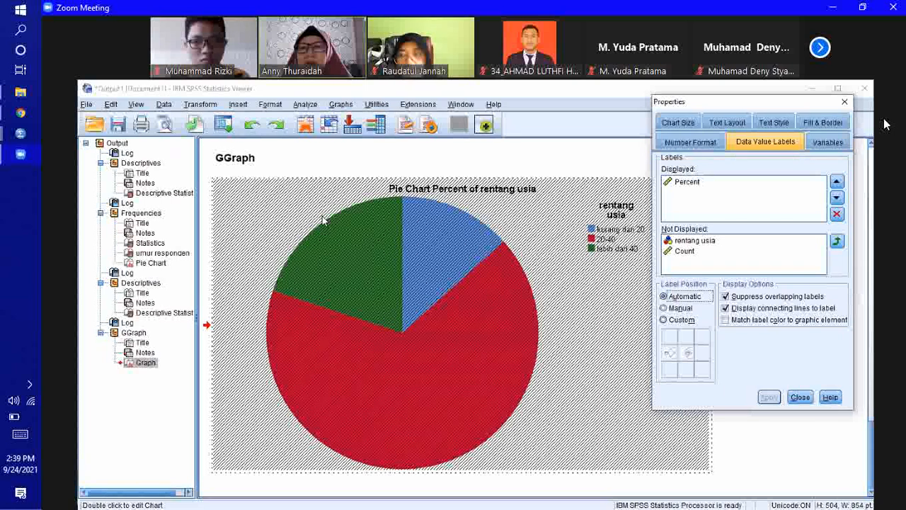
pyautogui.press('Down')
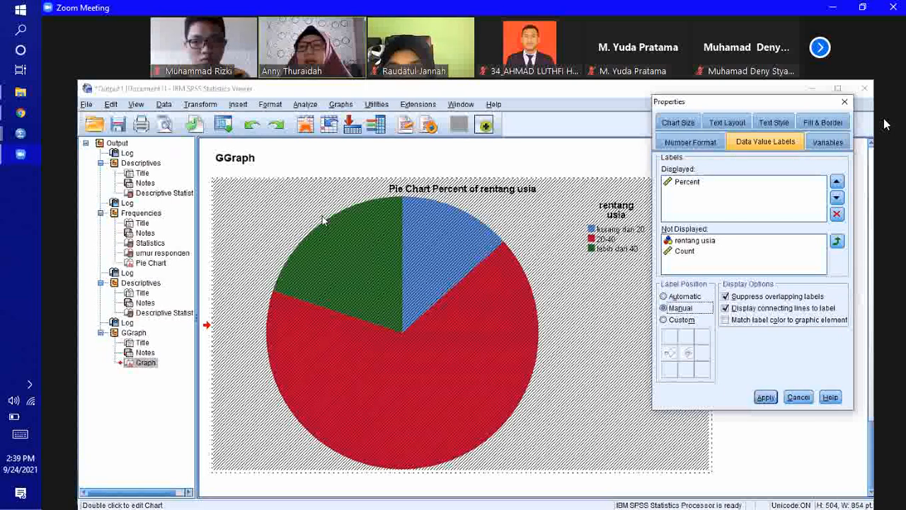
pyautogui.click(729, 124)
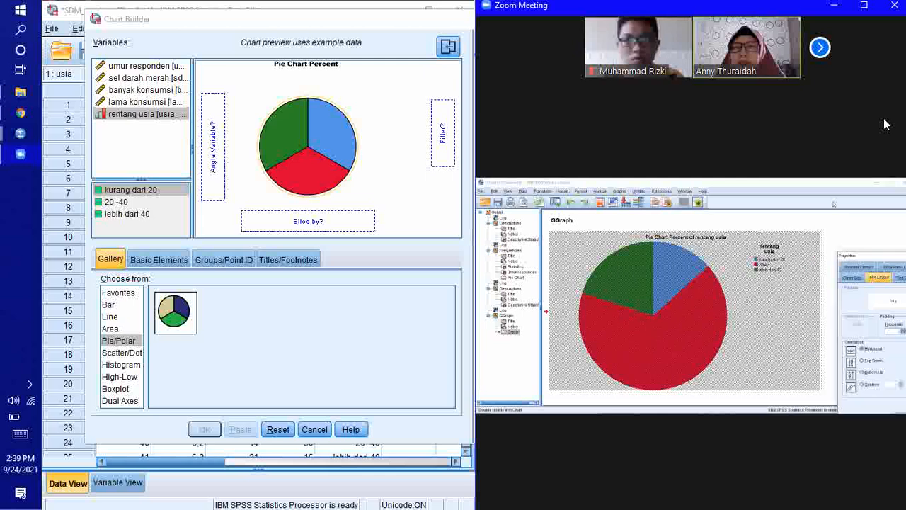
# Check the pie chart's appearance settings and its missing-value and size options in the Chart Builder.
pyautogui.click(397, 49)
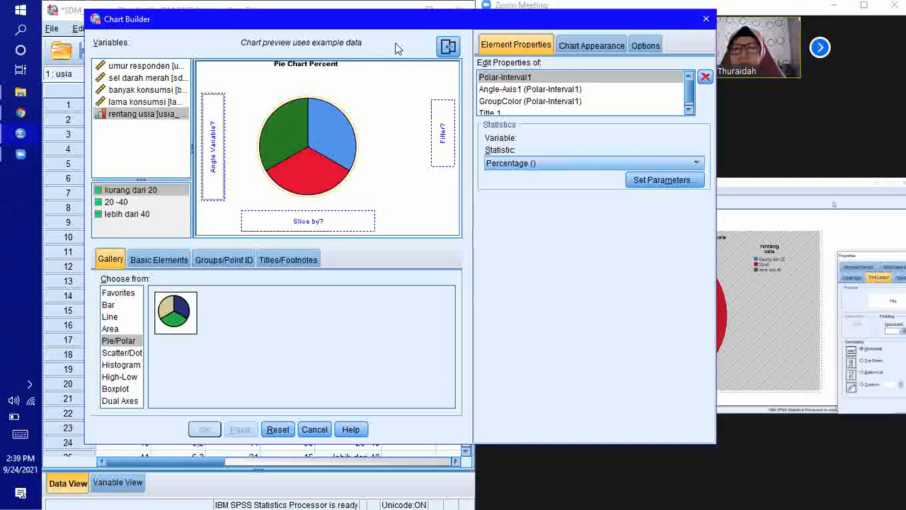
pyautogui.click(591, 45)
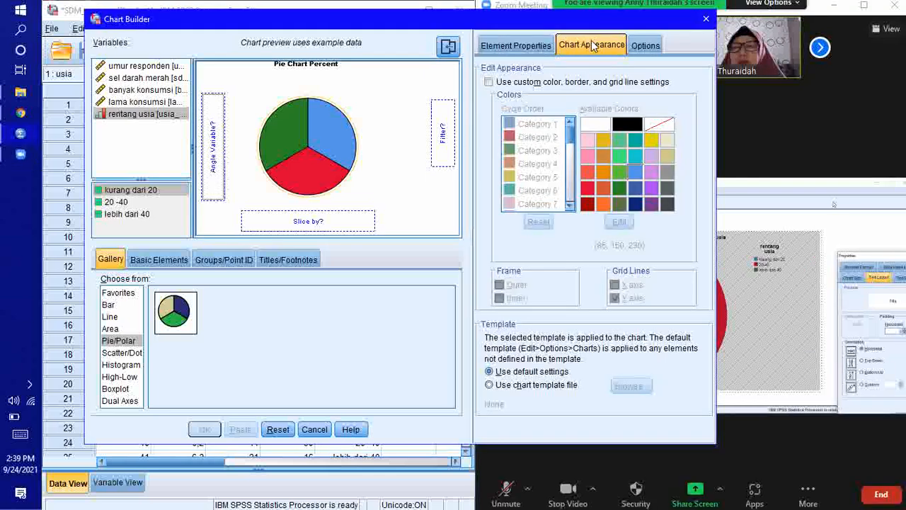
pyautogui.click(645, 45)
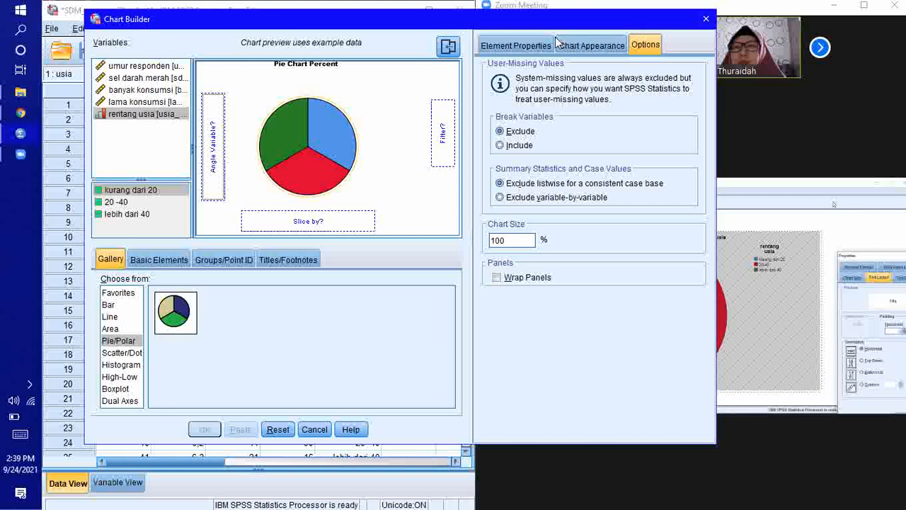
# Review the properties of the pie element, its angle axis, group color and title, and check the percentage parameters.
pyautogui.click(520, 44)
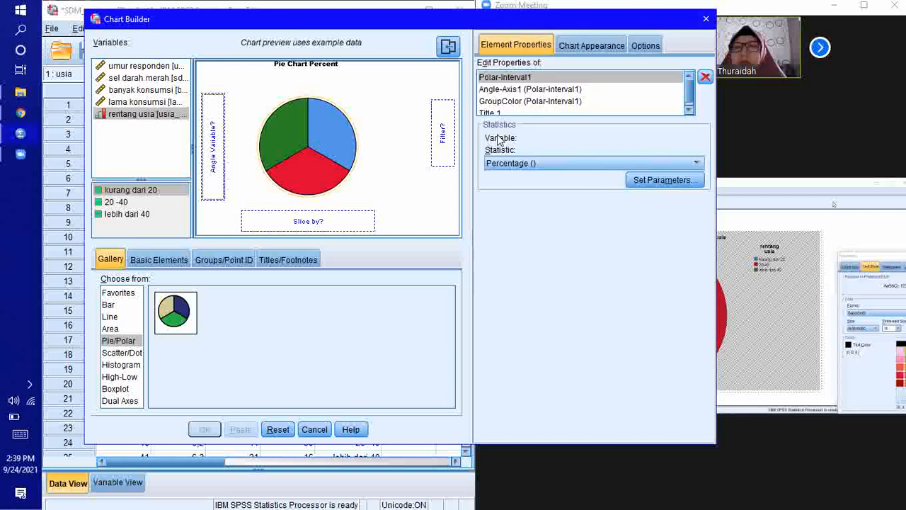
pyautogui.click(523, 91)
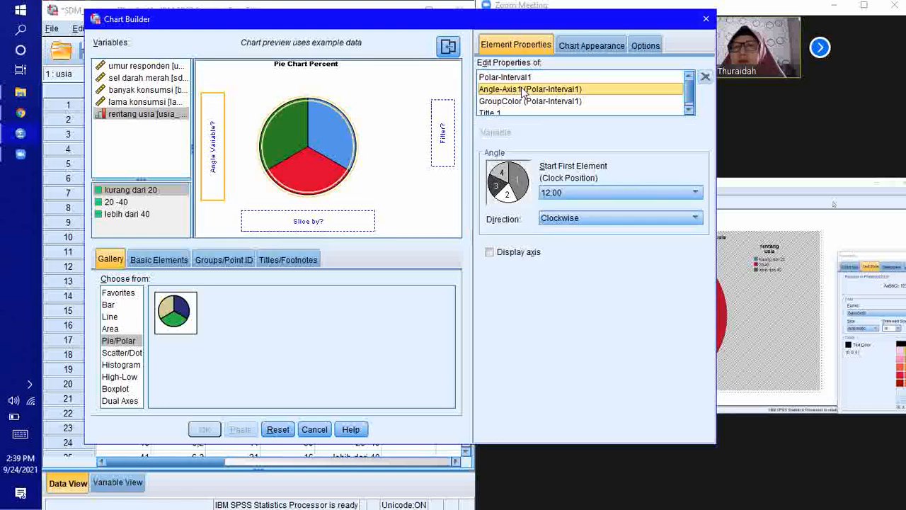
pyautogui.click(523, 103)
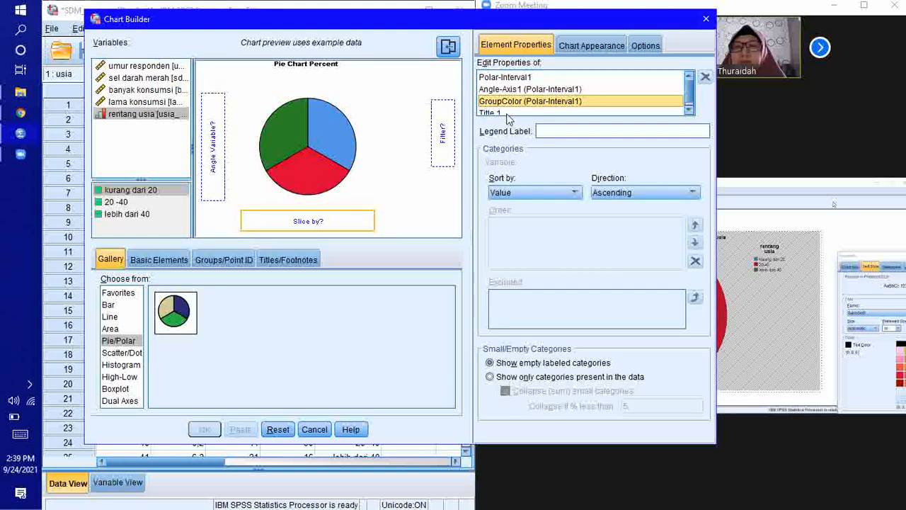
pyautogui.click(510, 114)
pyautogui.scroll(1, 693, 103)
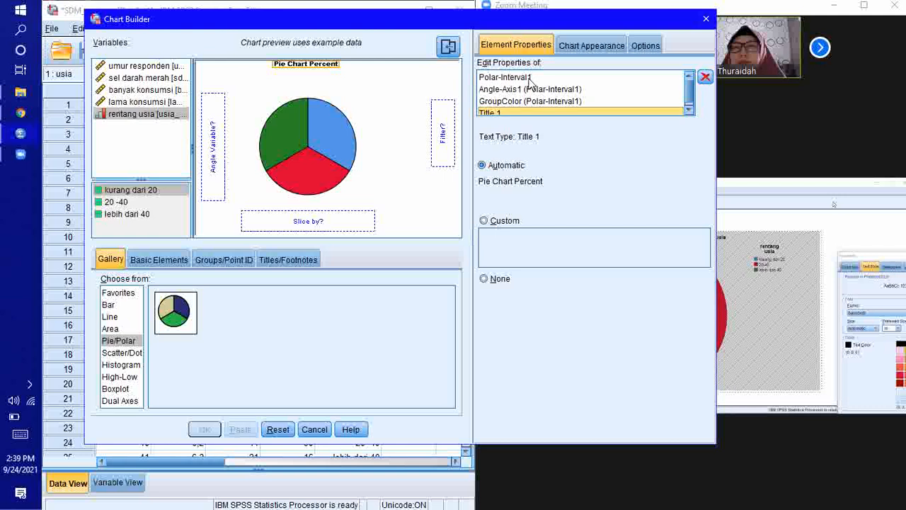
pyautogui.click(506, 79)
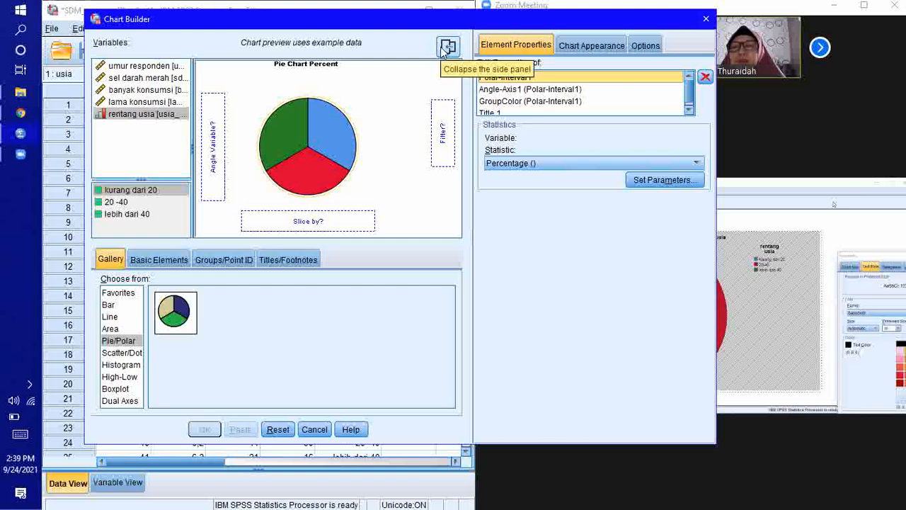
pyautogui.click(663, 181)
pyautogui.click(396, 233)
pyautogui.click(397, 233)
pyautogui.click(347, 260)
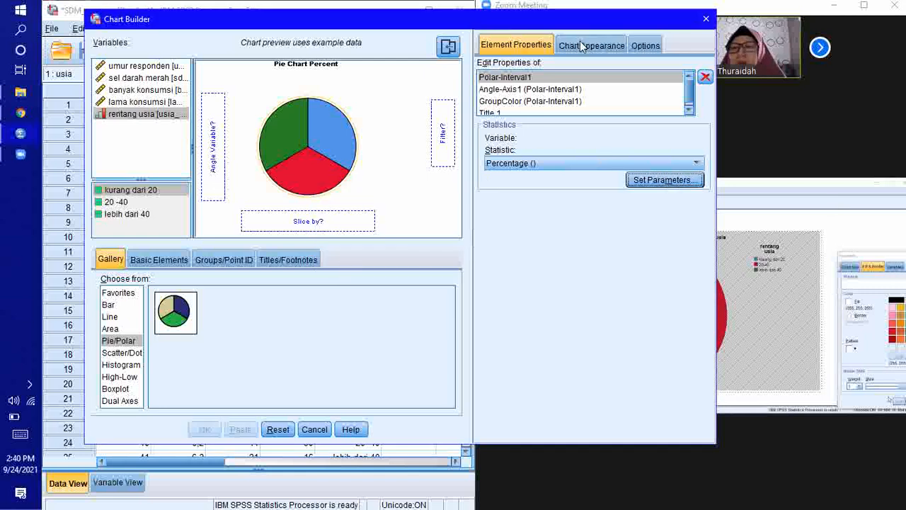
# Switch to the Zoom meeting and enlarge it to follow the instructor's clustered bar chart with rentang usia on the x-axis, and restore it.
pyautogui.click(811, 189)
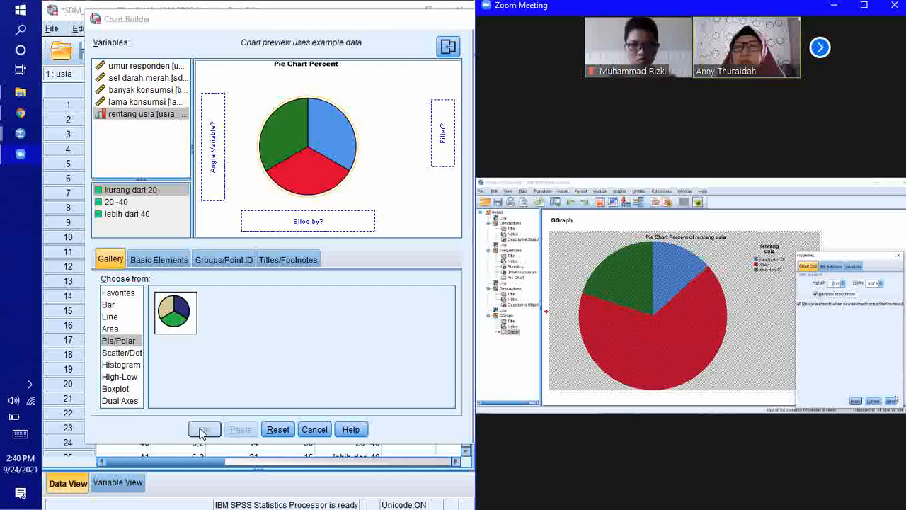
pyautogui.click(863, 5)
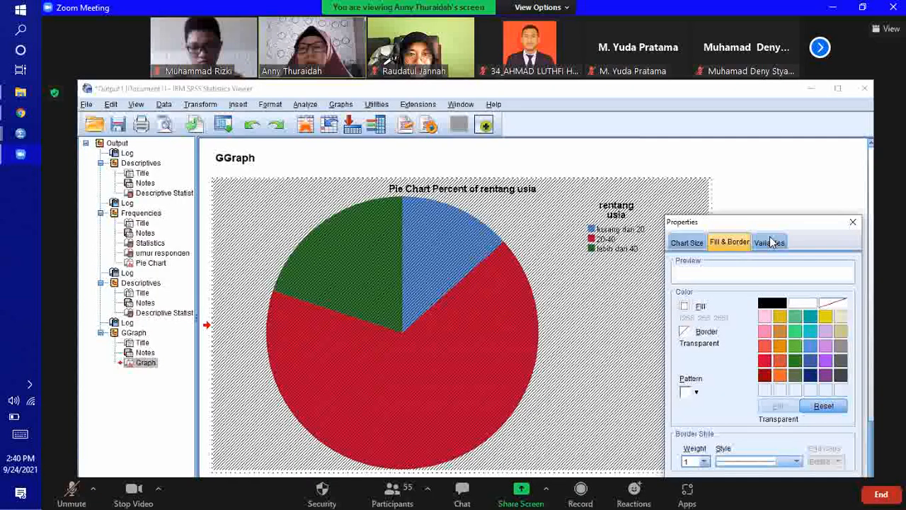
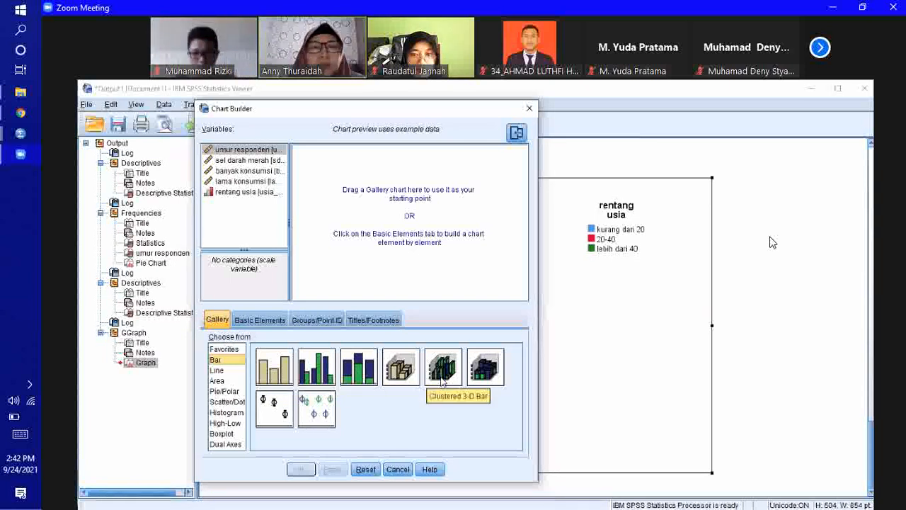
pyautogui.click(318, 370)
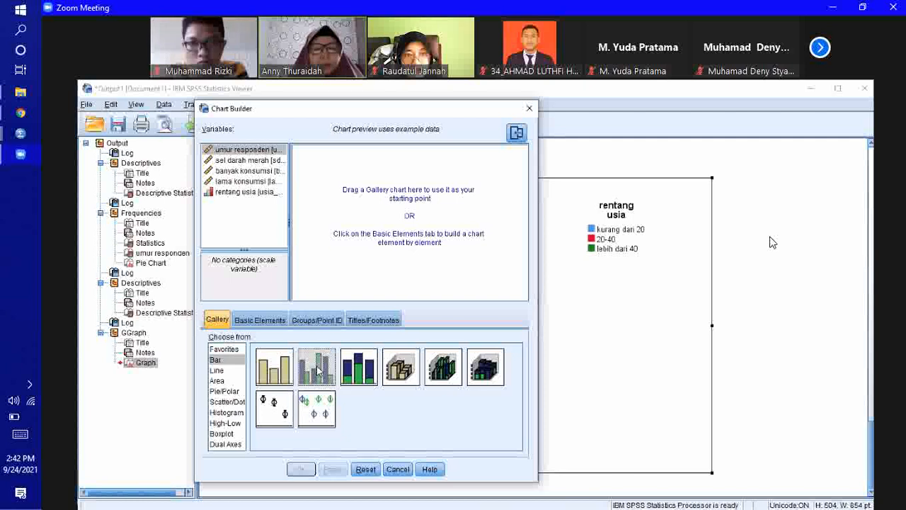
pyautogui.moveTo(318, 369); pyautogui.dragTo(397, 234)
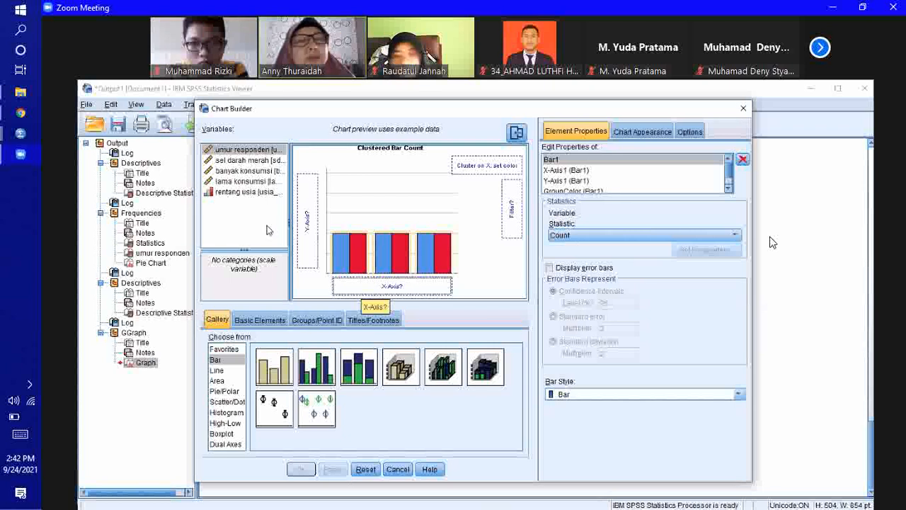
pyautogui.moveTo(210, 195); pyautogui.dragTo(356, 287)
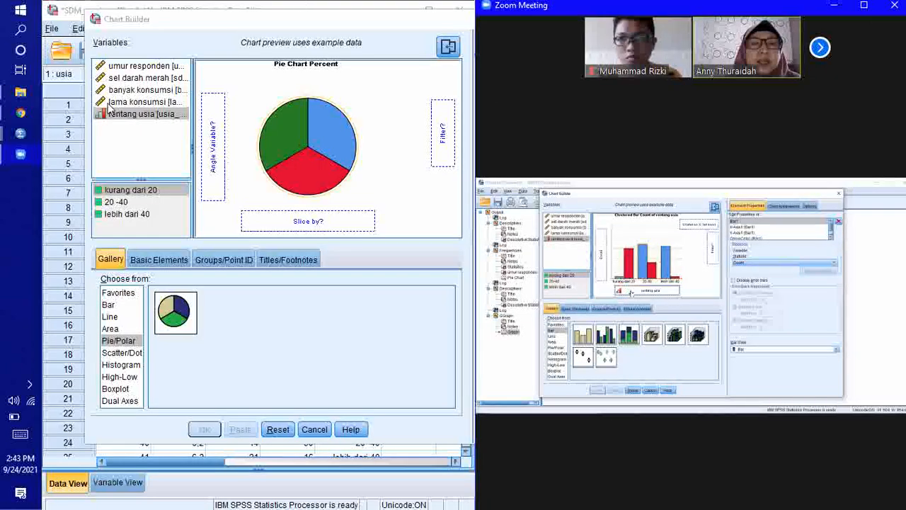
# Try rentang usia as the pie chart's slice variable, remove it, and try umur responden for the slices and the angle variable.
pyautogui.moveTo(117, 113); pyautogui.dragTo(297, 224)
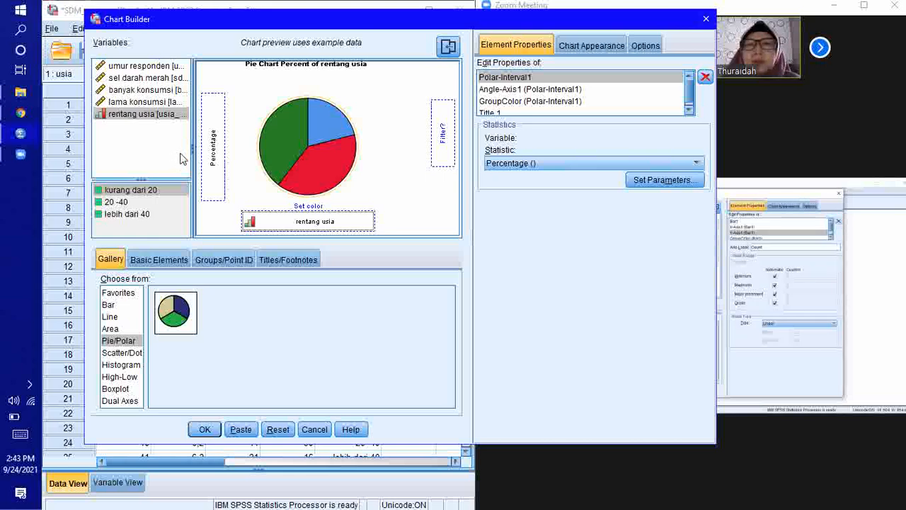
pyautogui.press('Delete')
pyautogui.moveTo(161, 116); pyautogui.dragTo(138, 119)
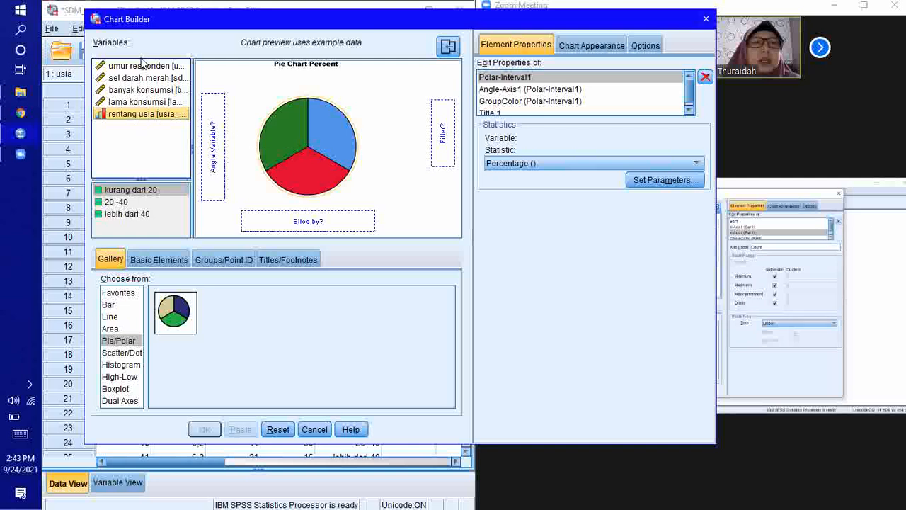
pyautogui.moveTo(141, 63); pyautogui.dragTo(287, 221)
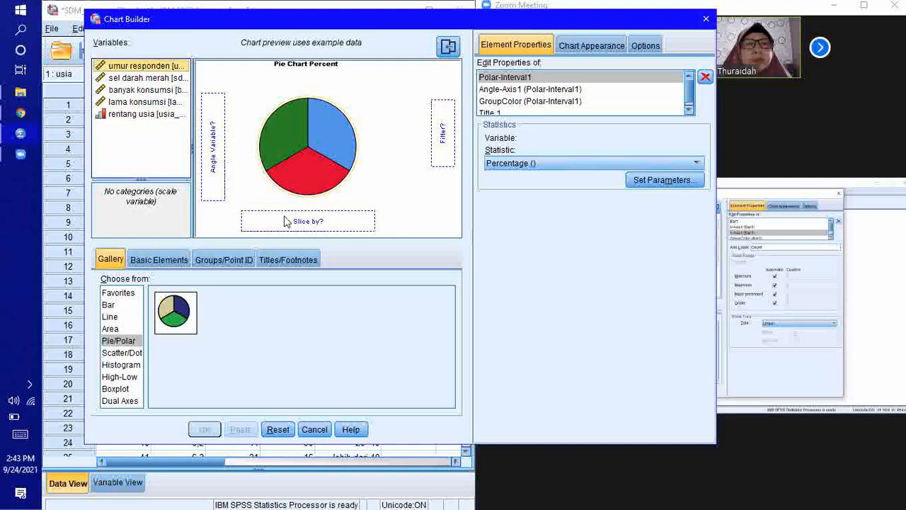
pyautogui.moveTo(119, 68); pyautogui.dragTo(211, 150)
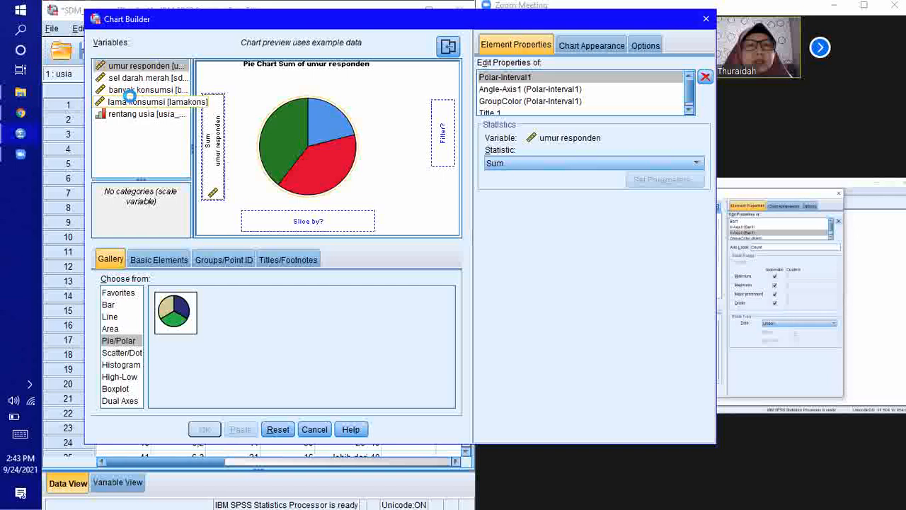
# Enlarge the Zoom meeting to follow the instructor's simple bar chart of sel darah merah by rentang usia, and restore it to half the screen.
pyautogui.click(843, 141)
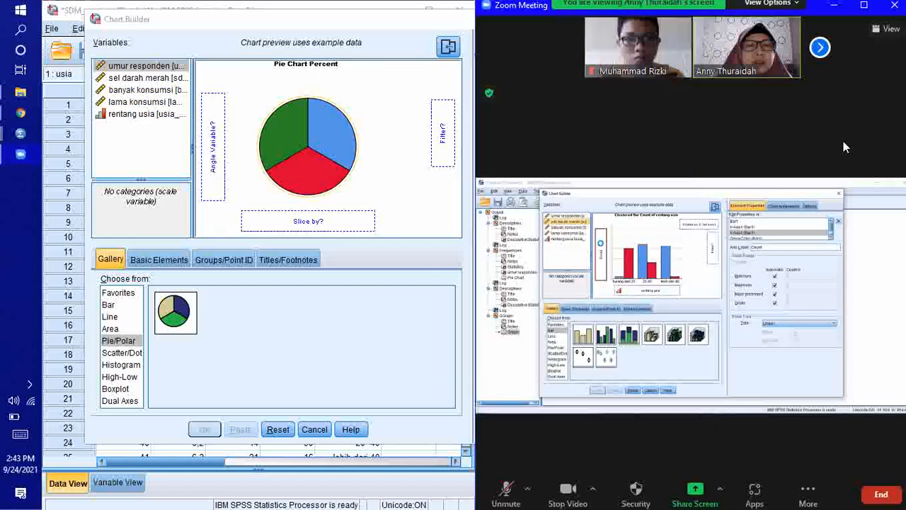
pyautogui.click(861, 7)
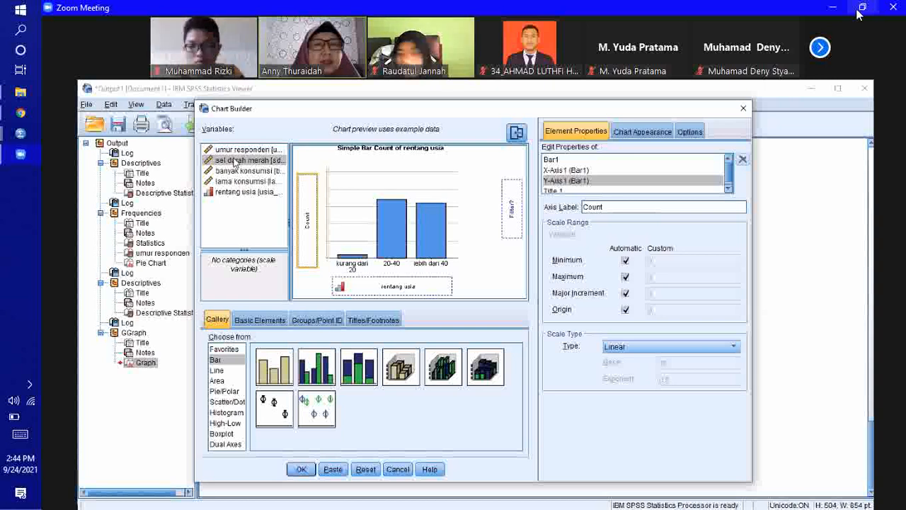
pyautogui.click(861, 8)
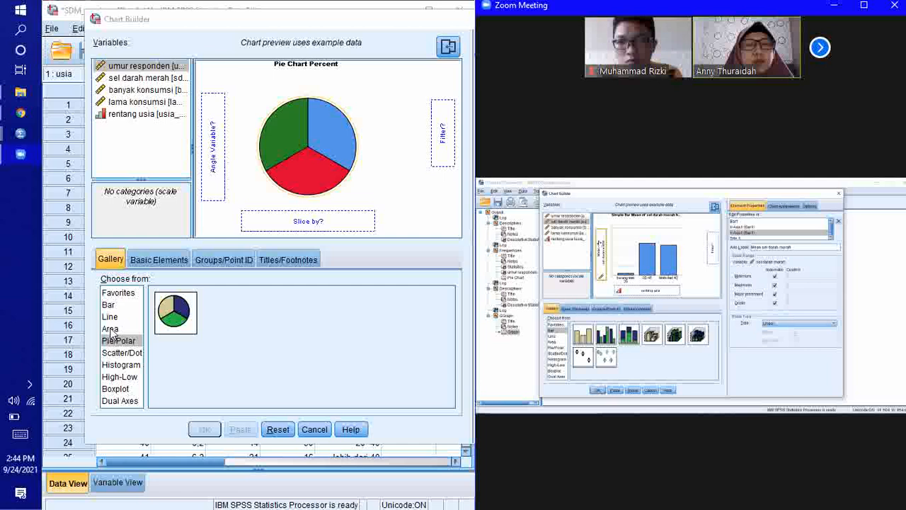
# Build a simple bar chart with sel darah merah on the y-axis and rentang usia on the x-axis.
pyautogui.click(110, 306)
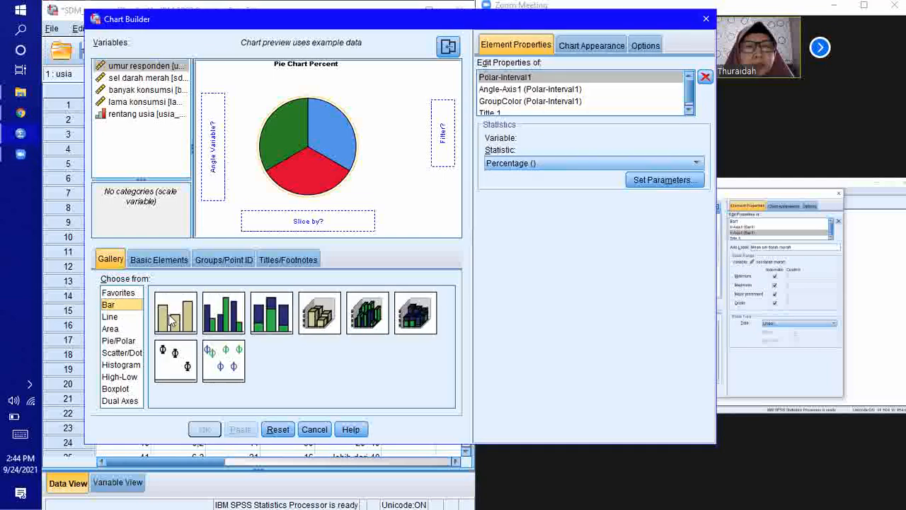
pyautogui.moveTo(170, 320); pyautogui.dragTo(287, 194)
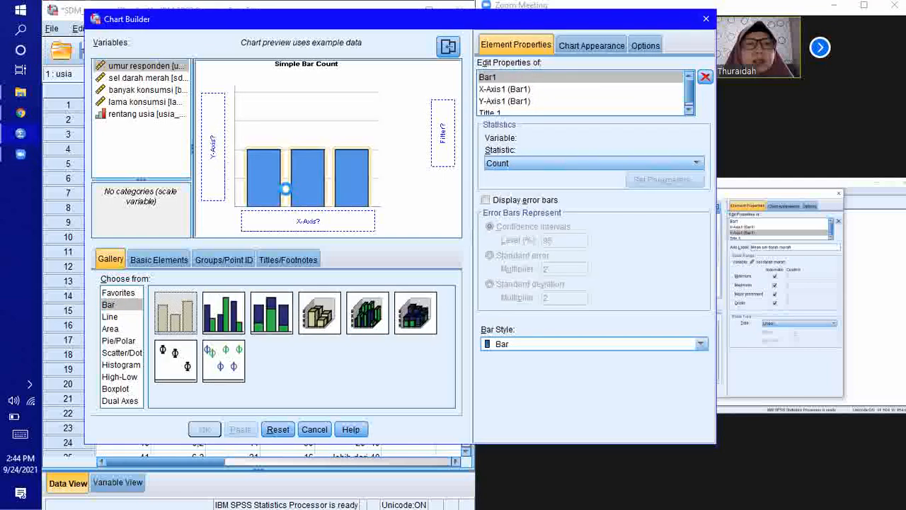
pyautogui.click(113, 116)
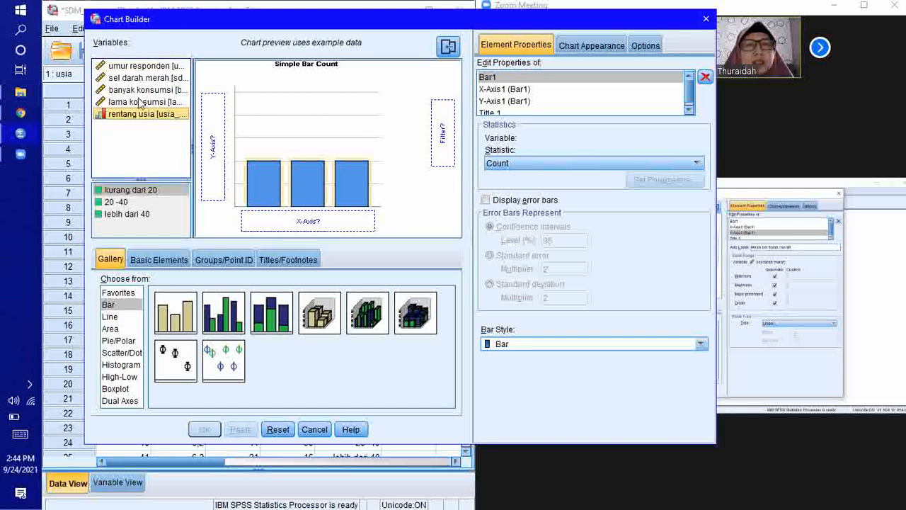
pyautogui.moveTo(146, 82); pyautogui.dragTo(212, 119)
pyautogui.moveTo(142, 114); pyautogui.dragTo(286, 227)
# Enlarge the Zoom meeting to see how the instructor adds banyak konsumsi and lama konsumsi to the y-axis, and return to half the screen.
pyautogui.click(817, 242)
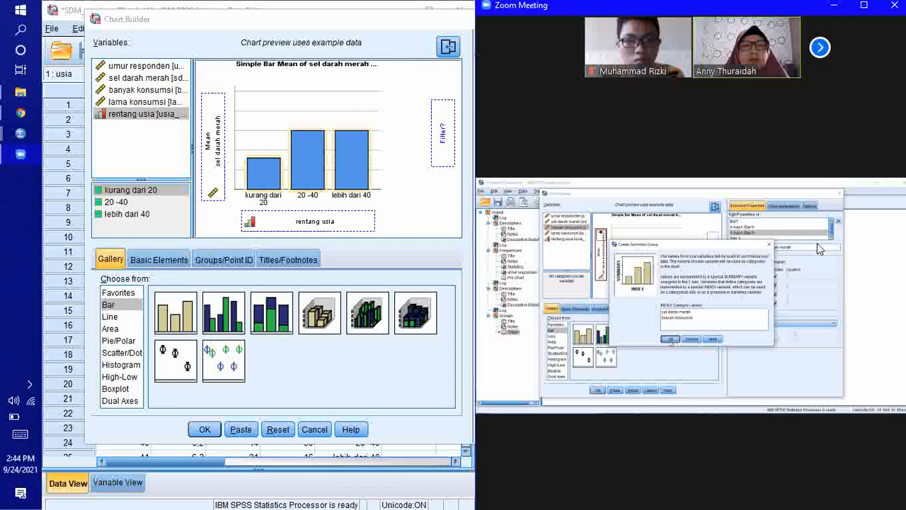
pyautogui.click(865, 6)
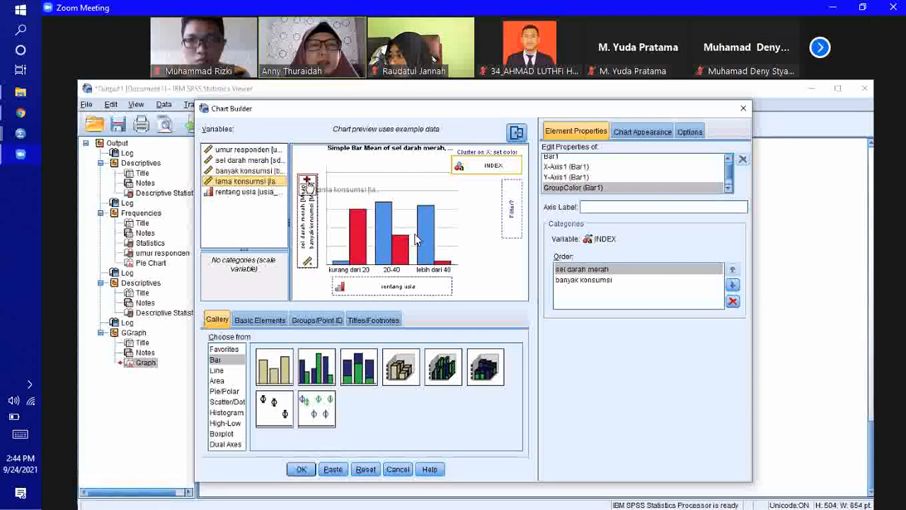
pyautogui.press('super+Right')
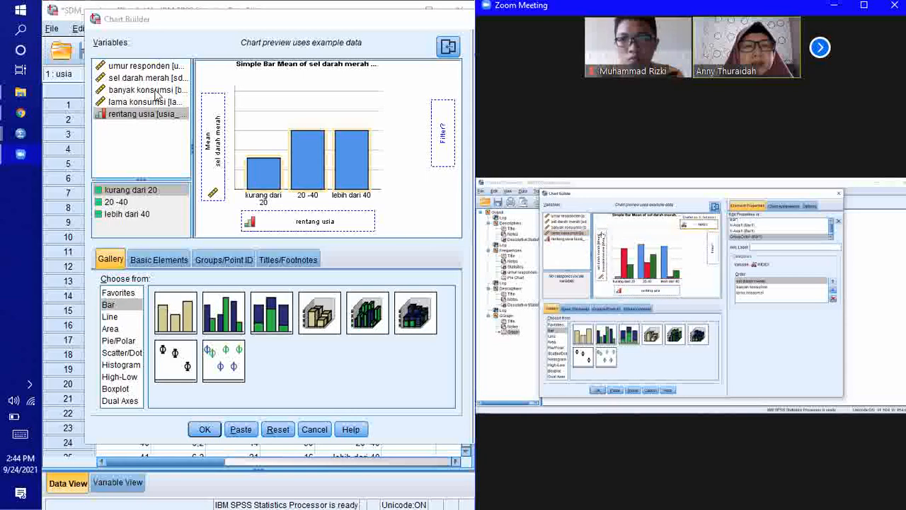
# Try to add banyak konsumsi to the empty area beside the bars in the chart preview.
pyautogui.click(154, 91)
pyautogui.moveTo(156, 95); pyautogui.dragTo(402, 76)
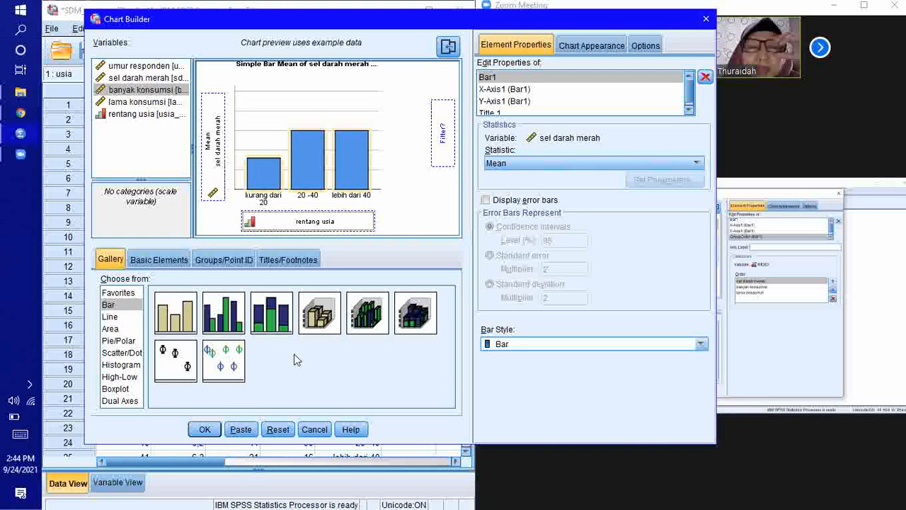
pyautogui.rightClick(433, 120)
pyautogui.rightClick(404, 98)
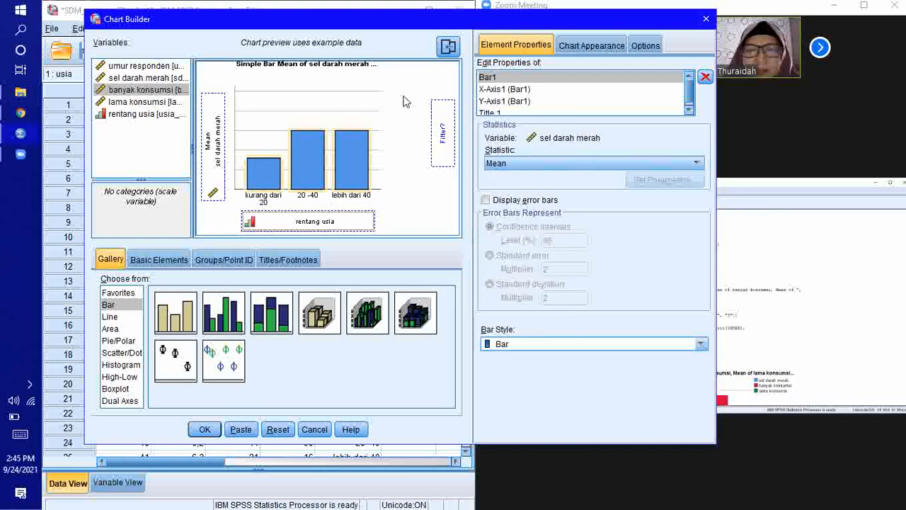
pyautogui.click(386, 84)
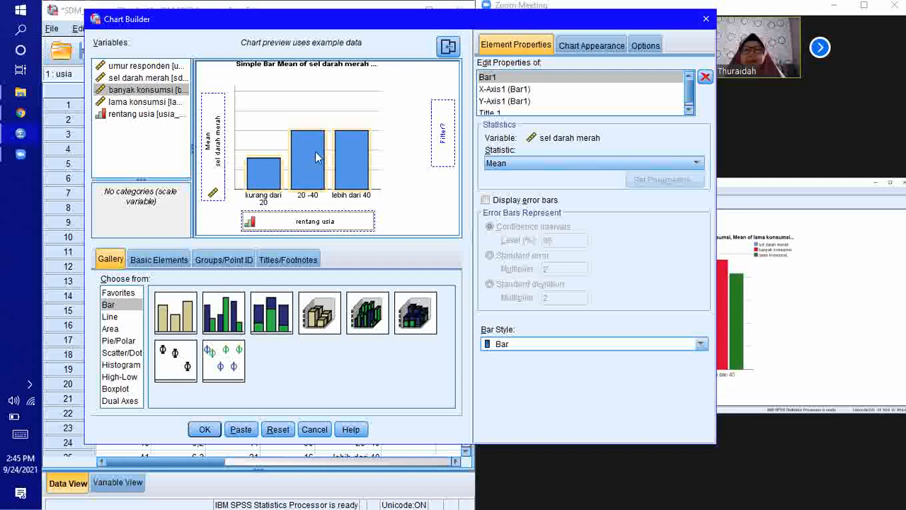
# Try to assign lama konsumsi to the bar chart's filter zone.
pyautogui.moveTo(145, 104); pyautogui.dragTo(440, 113)
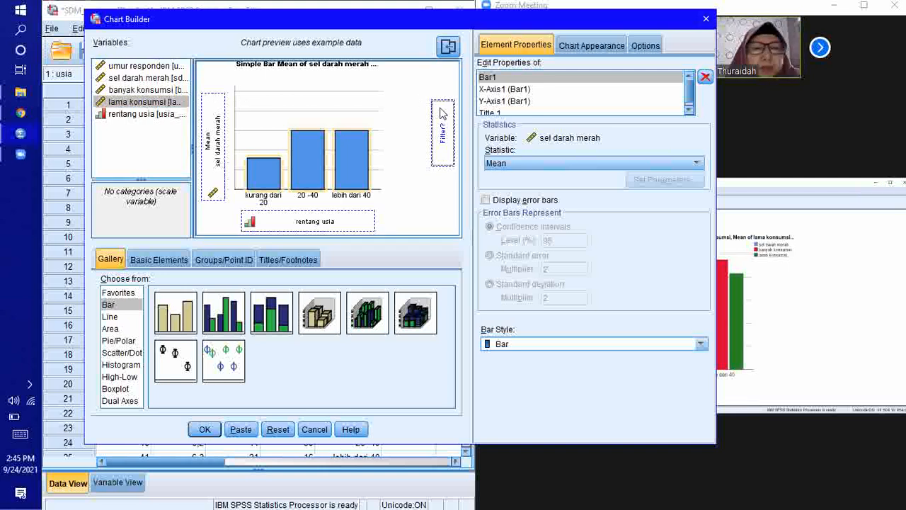
pyautogui.rightClick(440, 113)
pyautogui.click(400, 95)
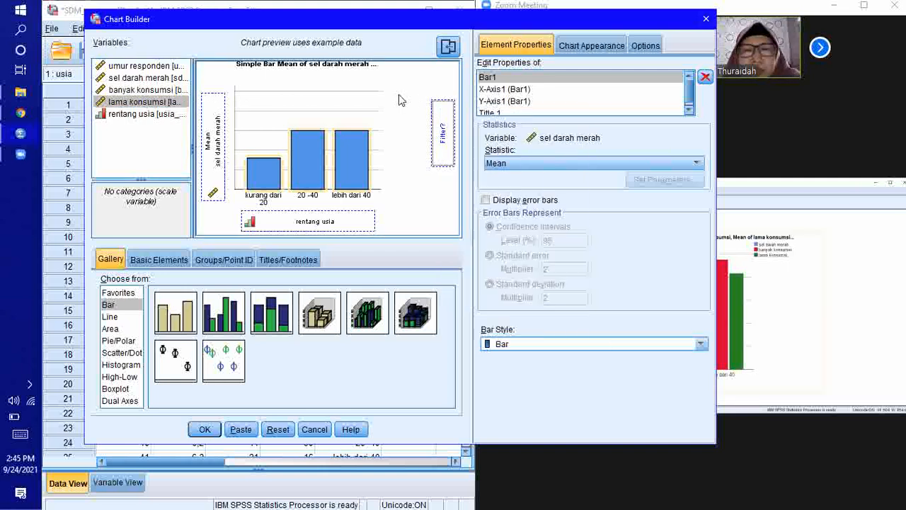
# Enlarge the Zoom meeting to examine the instructor's bar chart of mean sel darah merah, banyak konsumsi and lama konsumsi by rentang usia.
pyautogui.click(587, 350)
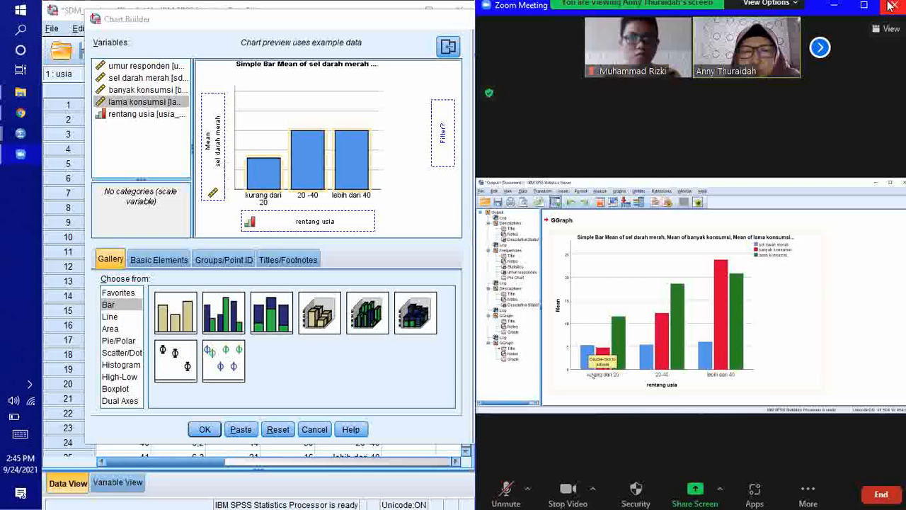
pyautogui.click(863, 6)
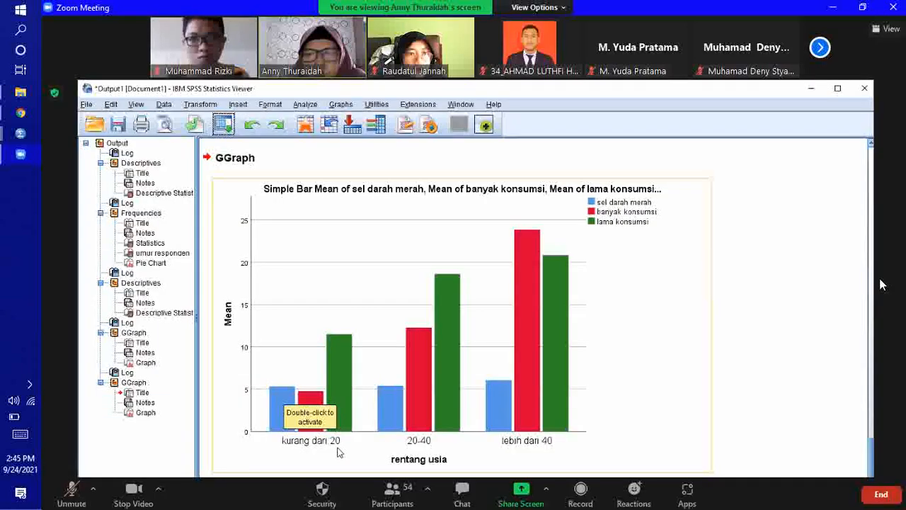
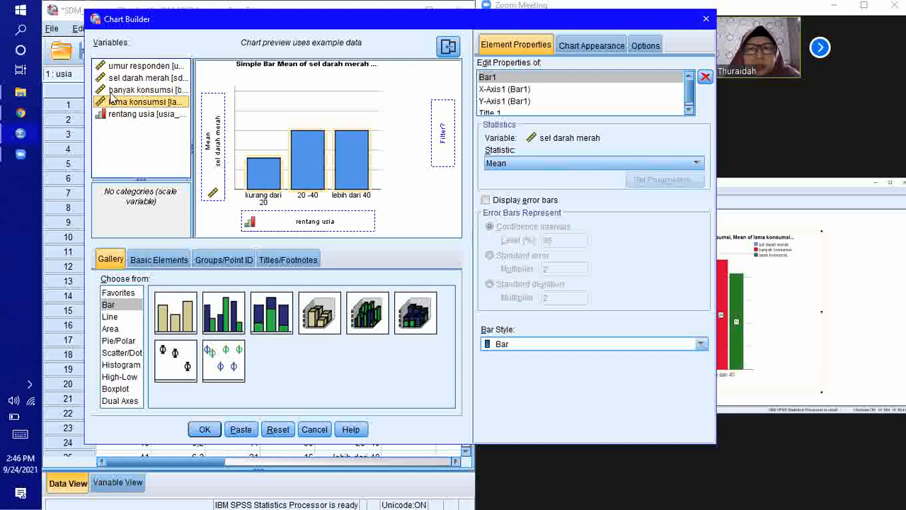
# Try to assign lama konsumsi to the bar chart's filter zone, and select the chart's y-axis.
pyautogui.moveTo(106, 102); pyautogui.dragTo(434, 131)
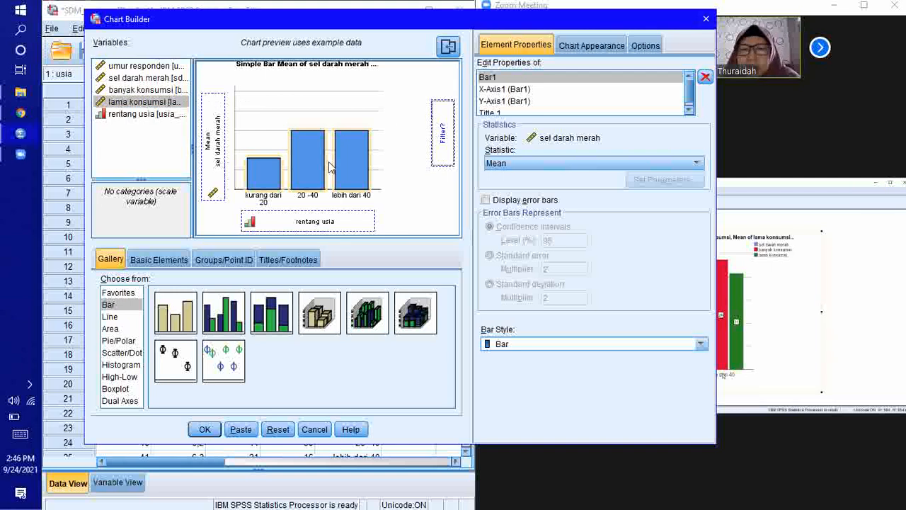
pyautogui.moveTo(148, 104); pyautogui.dragTo(102, 102)
pyautogui.click(224, 153)
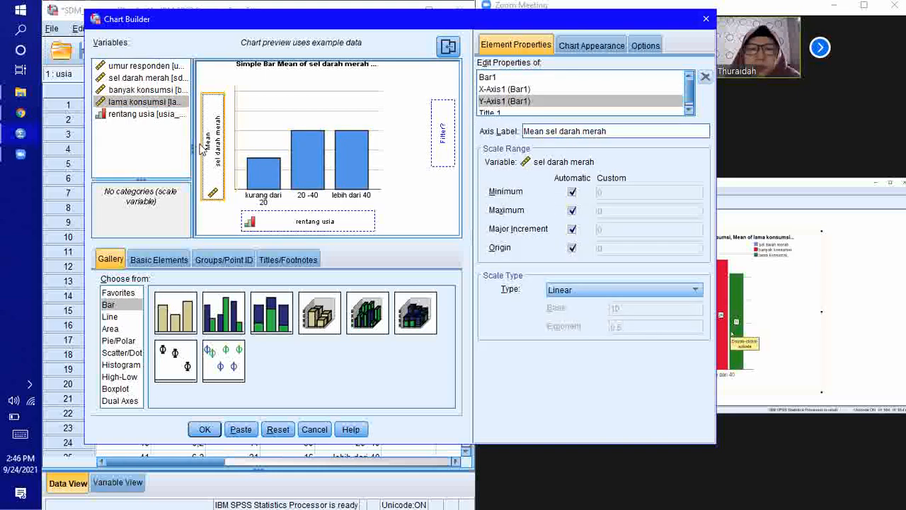
# Add lama konsumsi and banyak konsumsi to the y-axis alongside sel darah merah as a summary group, and undo the additions.
pyautogui.moveTo(123, 103)
pyautogui.mouseDown()
pyautogui.moveTo(212, 120)
pyautogui.moveTo(446, 131)
pyautogui.moveTo(211, 124)
pyautogui.moveTo(119, 102)
pyautogui.mouseUp()
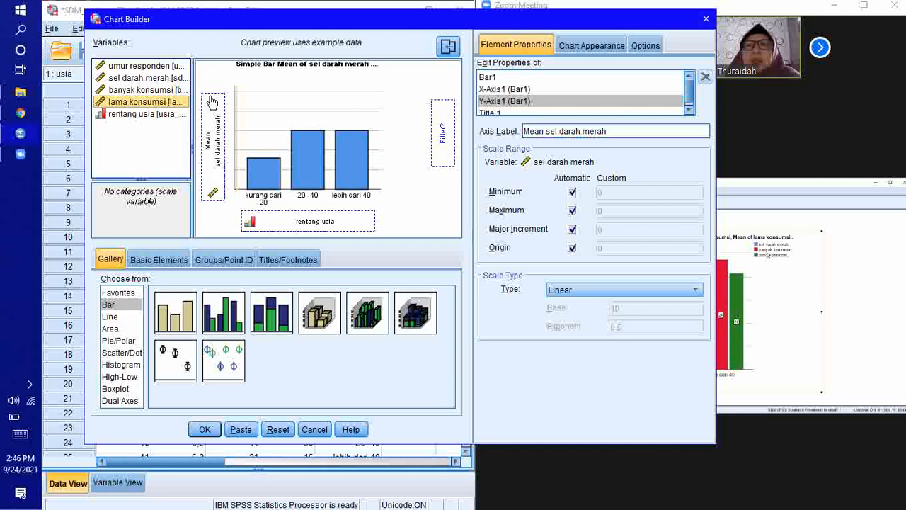
pyautogui.moveTo(182, 101); pyautogui.dragTo(213, 99)
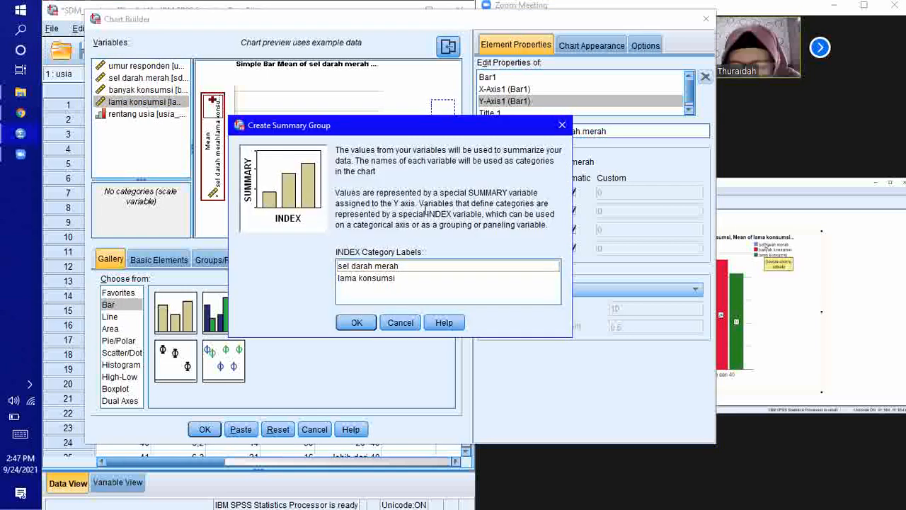
pyautogui.click(358, 324)
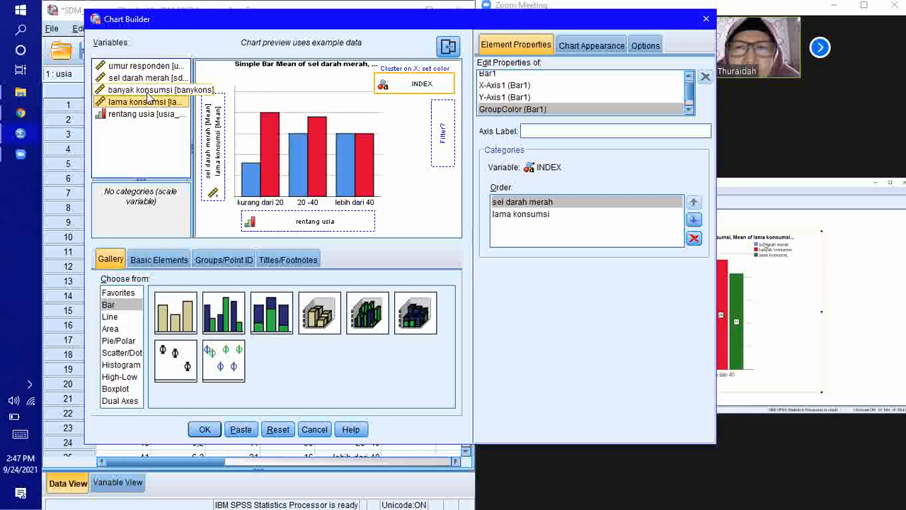
pyautogui.moveTo(147, 92); pyautogui.dragTo(213, 100)
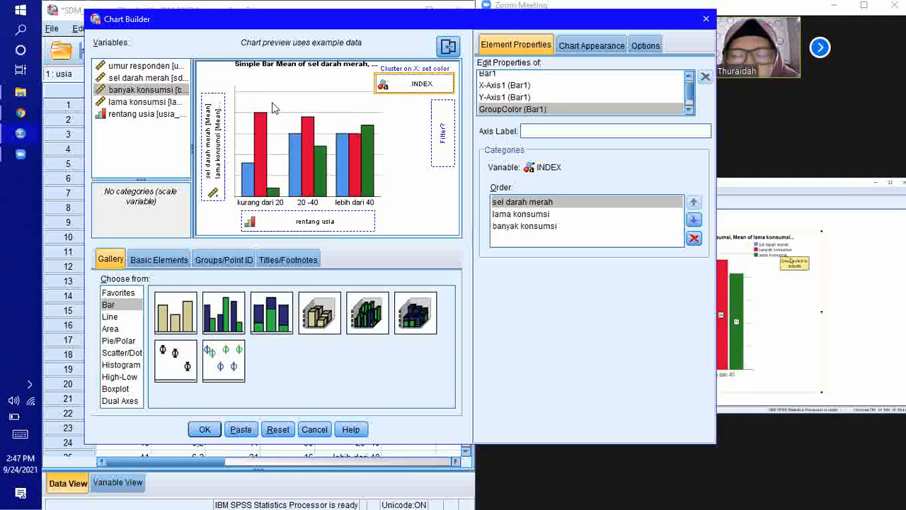
pyautogui.click(857, 235)
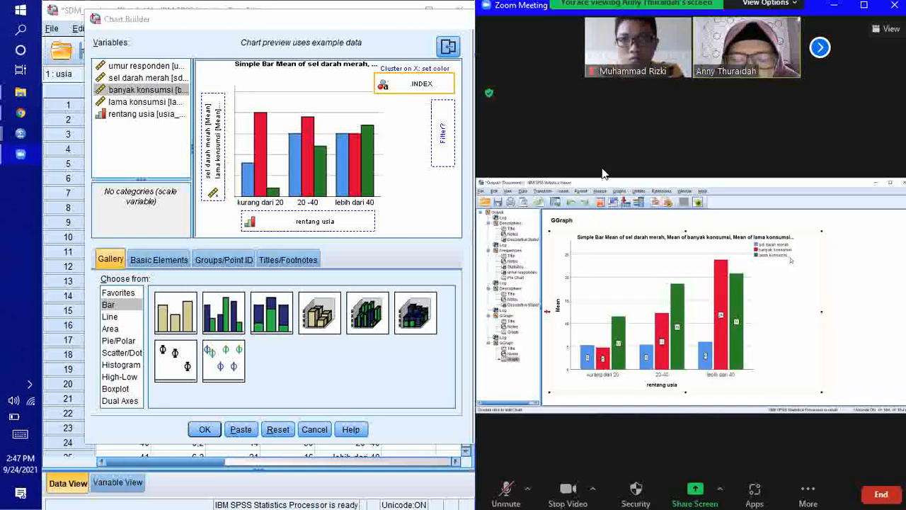
pyautogui.click(296, 94)
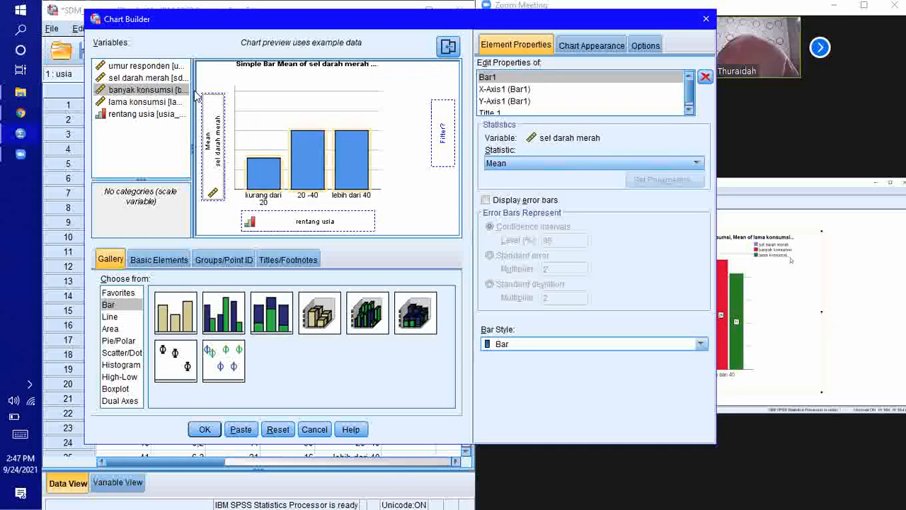
# Add banyak konsumsi followed by lama konsumsi to the y-axis, grouped with sel darah merah in a summary group.
pyautogui.moveTo(140, 99); pyautogui.dragTo(214, 145)
pyautogui.click(361, 322)
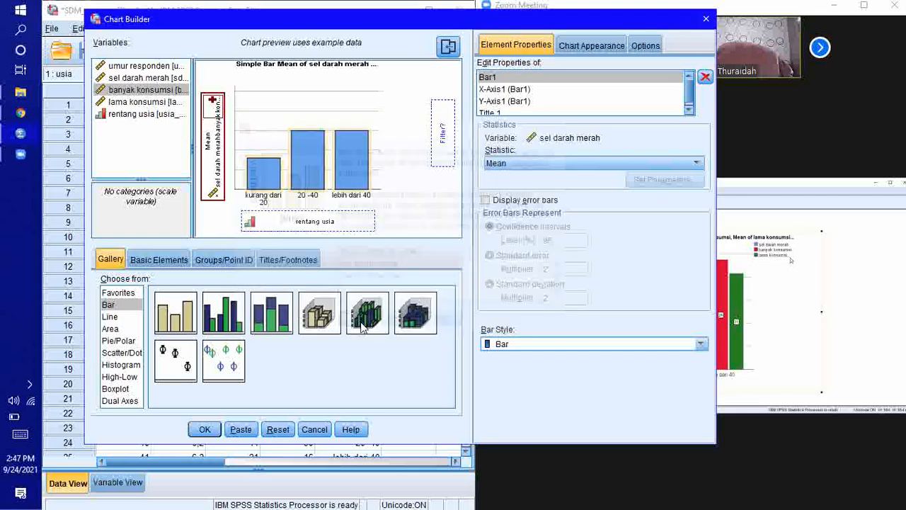
pyautogui.click(123, 103)
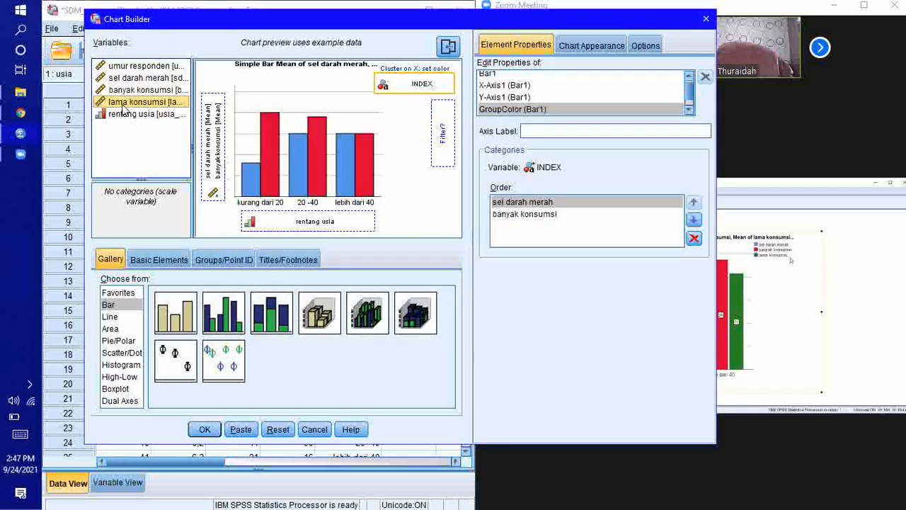
pyautogui.moveTo(134, 110); pyautogui.dragTo(213, 95)
pyautogui.click(792, 181)
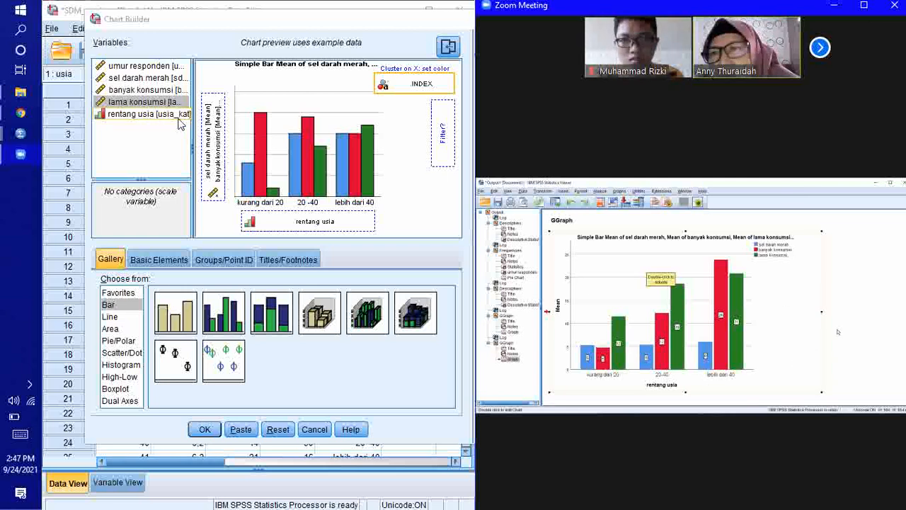
# Undo the addition of banyak konsumsi and lama konsumsi to the chart's y-axis.
pyautogui.click(145, 113)
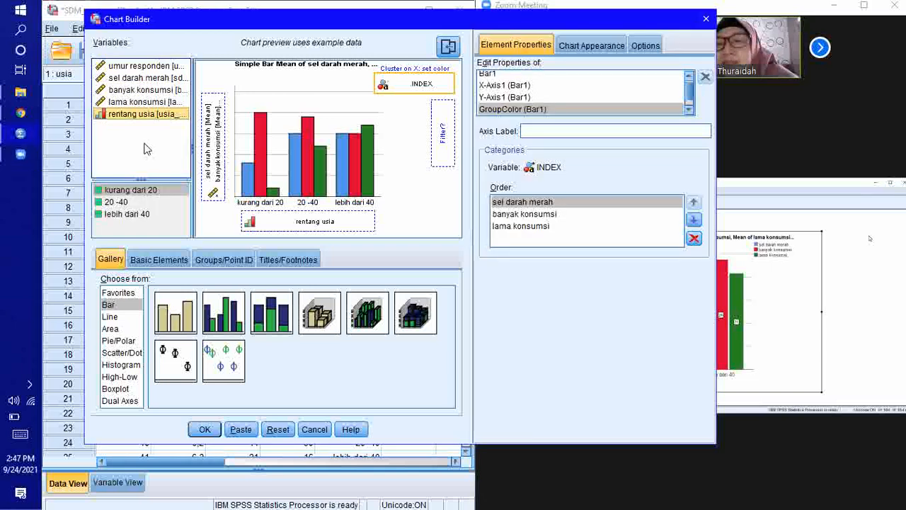
pyautogui.click(408, 149)
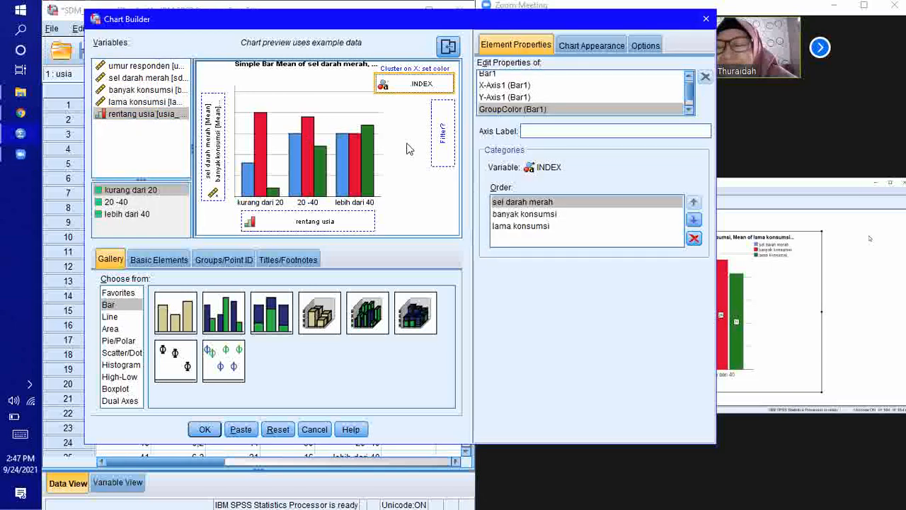
pyautogui.hotkey('ctrl', 'z')
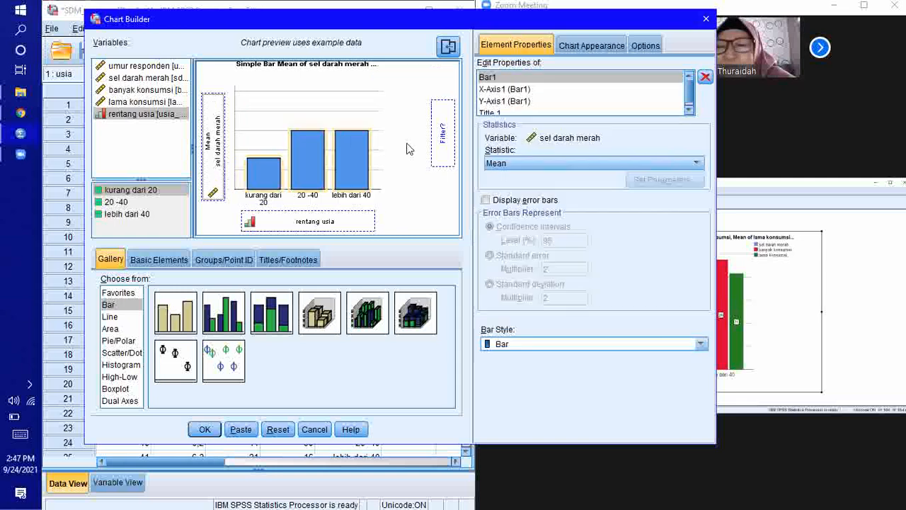
# Try to add sel darah merah to the y-axis a second time as a summary group.
pyautogui.click(816, 266)
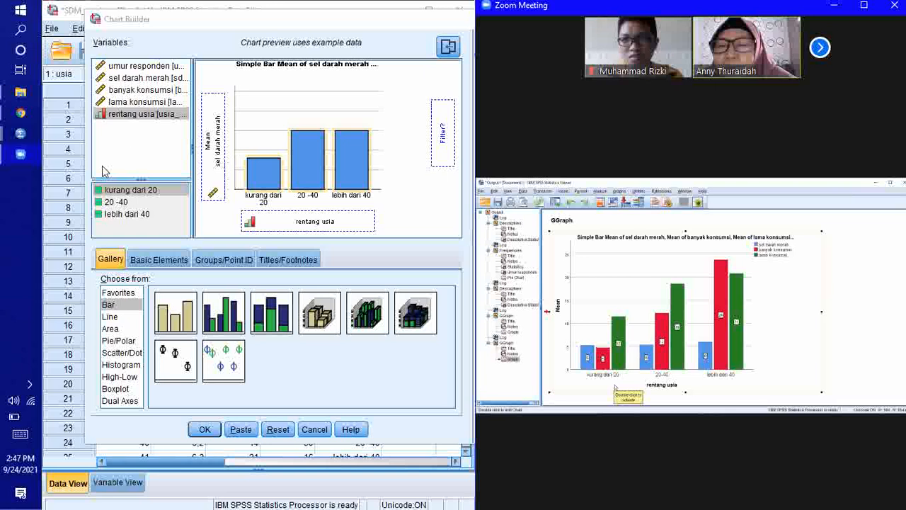
pyautogui.click(150, 92)
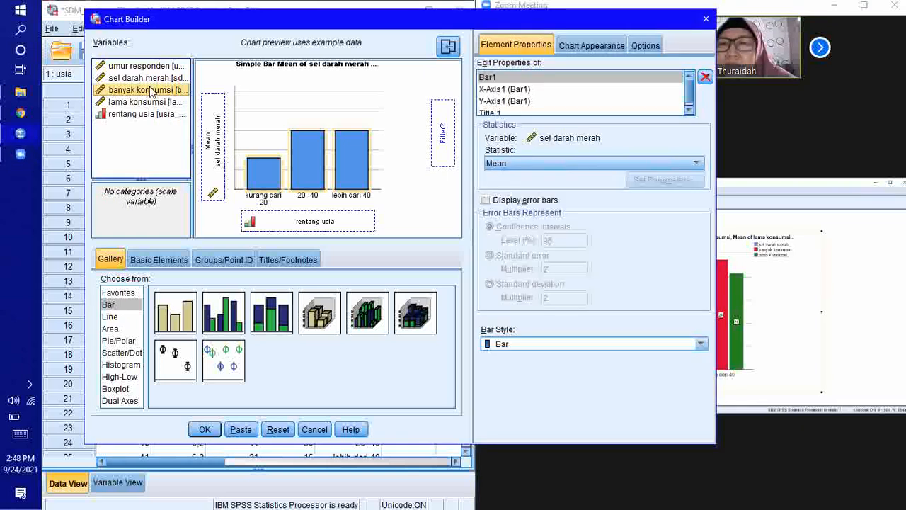
pyautogui.moveTo(149, 78); pyautogui.dragTo(215, 140)
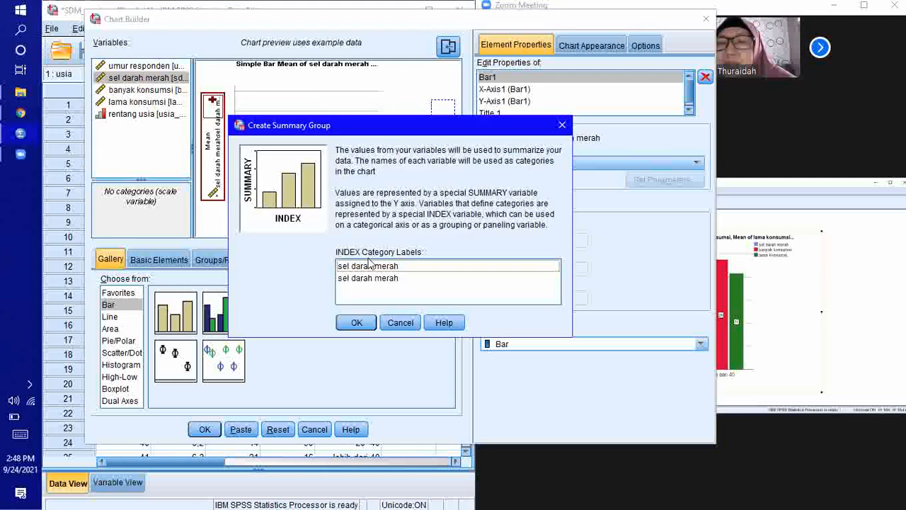
pyautogui.click(357, 323)
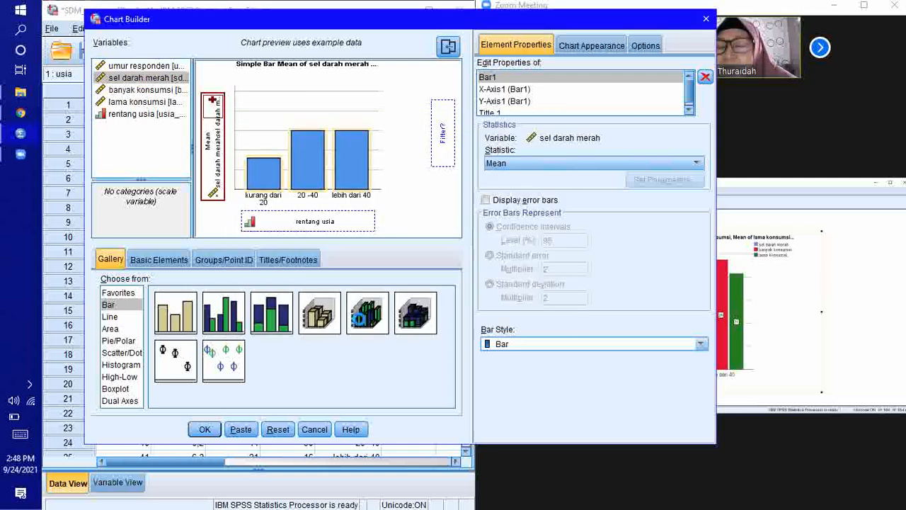
pyautogui.moveTo(212, 101); pyautogui.dragTo(212, 101)
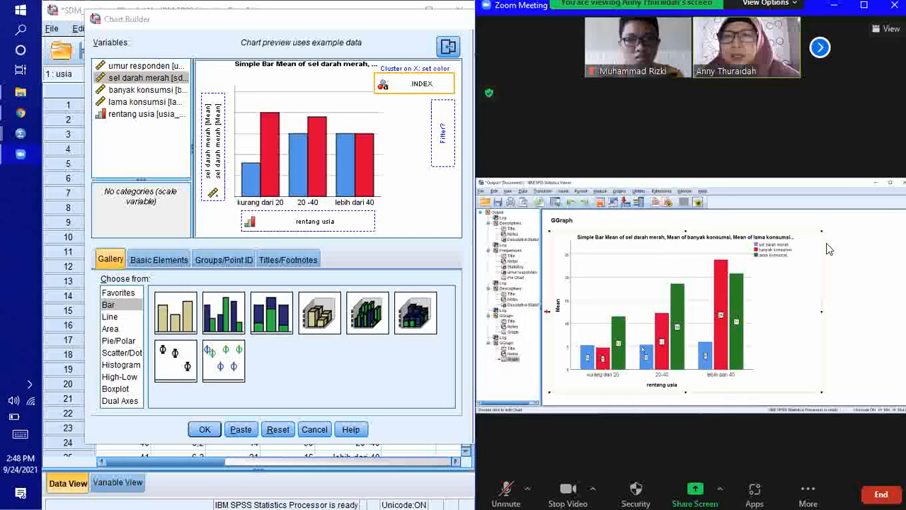
# Enlarge the Zoom meeting to examine the instructor's three-variable bar chart by rentang usia, and return to half the screen.
pyautogui.click(864, 6)
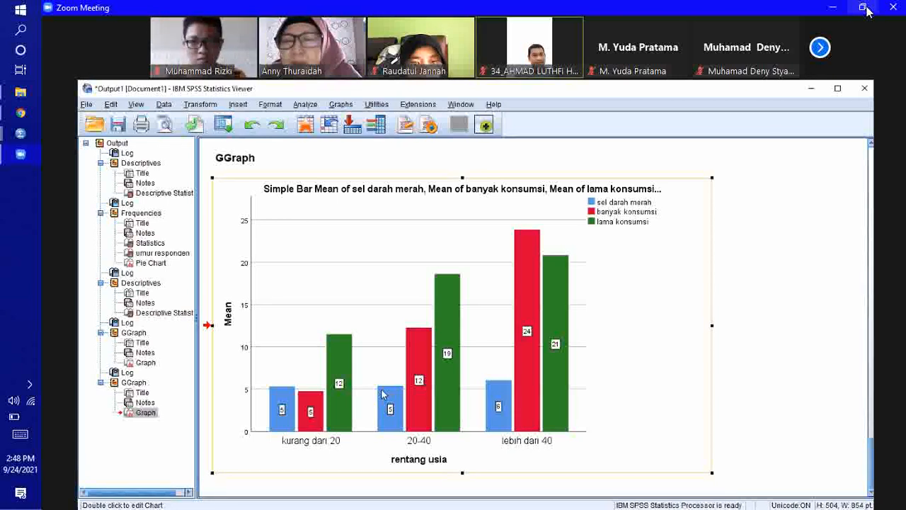
pyautogui.click(863, 7)
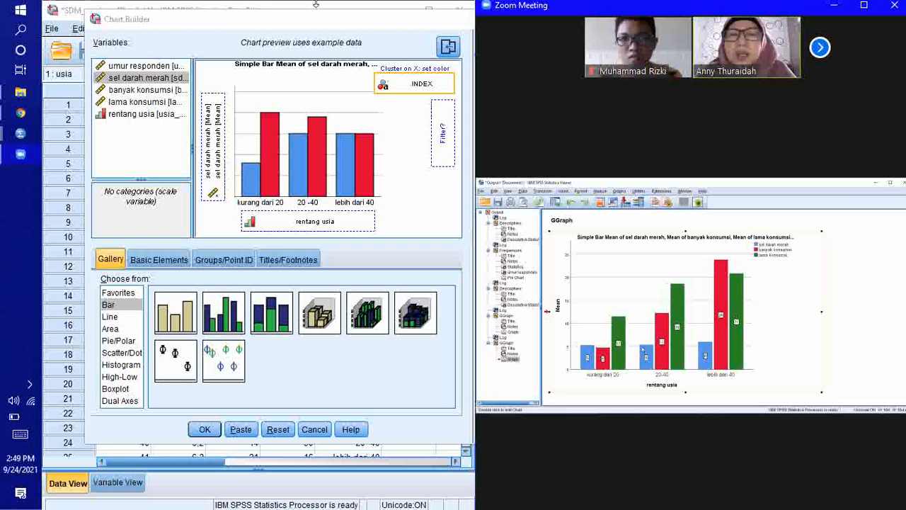
# Undo the duplicate sel darah merah, and add banyak konsumsi and lama konsumsi to the y-axis as a summary group.
pyautogui.click(263, 83)
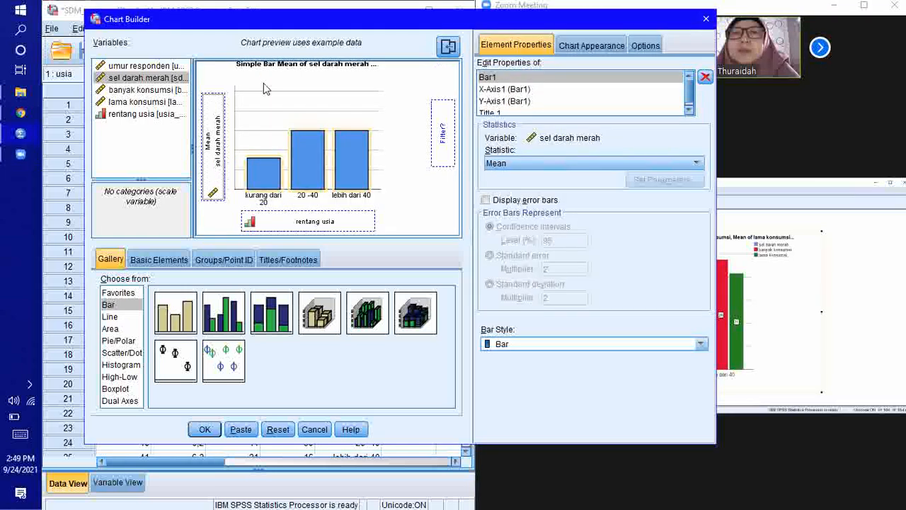
pyautogui.click(154, 92)
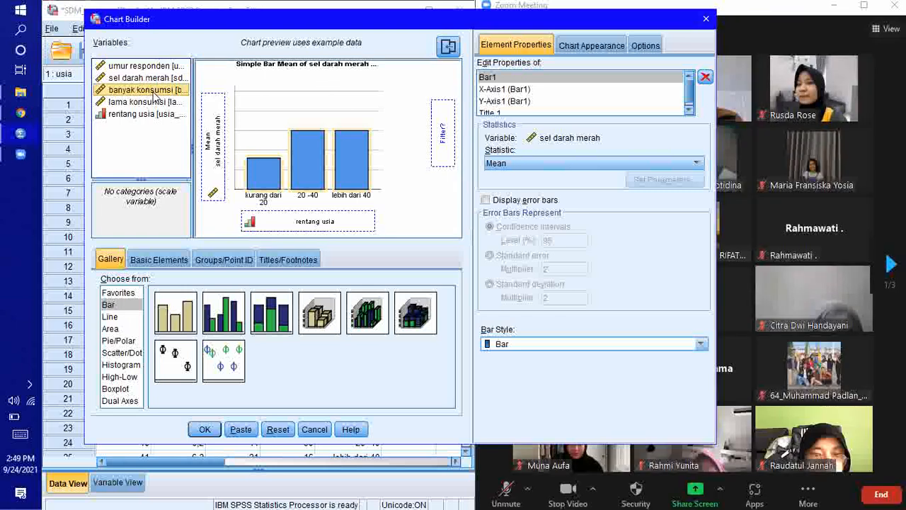
pyautogui.moveTo(161, 95); pyautogui.dragTo(216, 103)
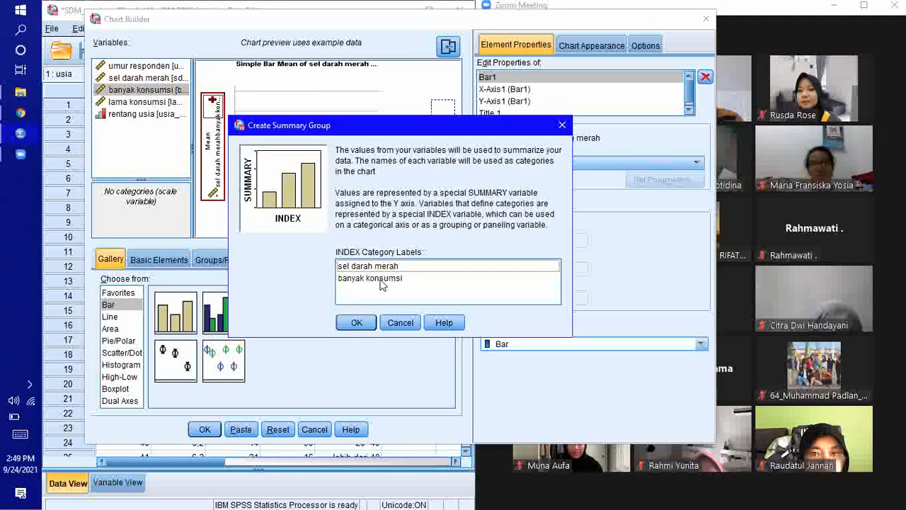
pyautogui.click(382, 279)
pyautogui.click(352, 323)
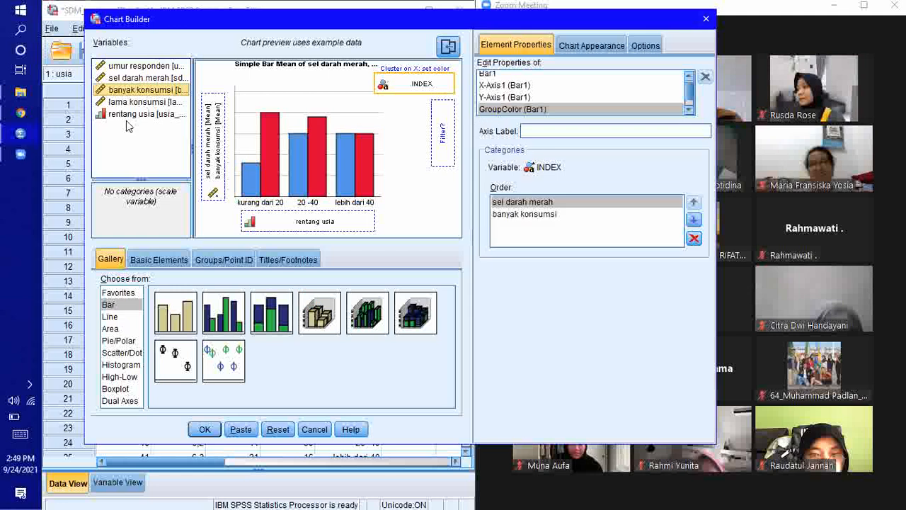
pyautogui.click(159, 105)
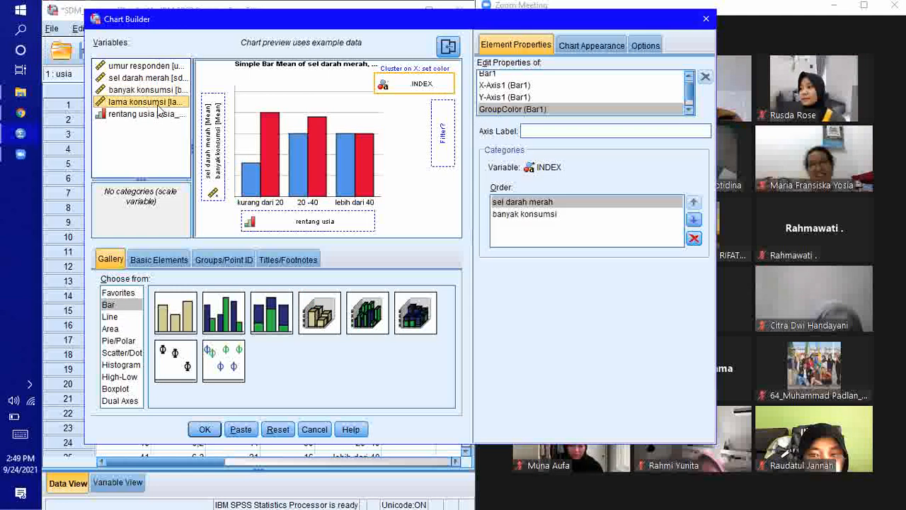
pyautogui.moveTo(160, 109); pyautogui.dragTo(212, 101)
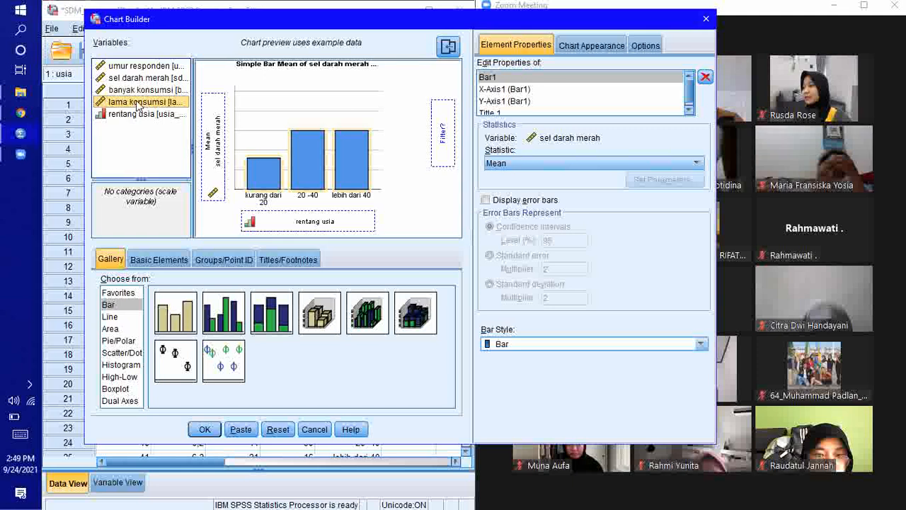
pyautogui.moveTo(138, 105); pyautogui.dragTo(212, 142)
pyautogui.click(358, 325)
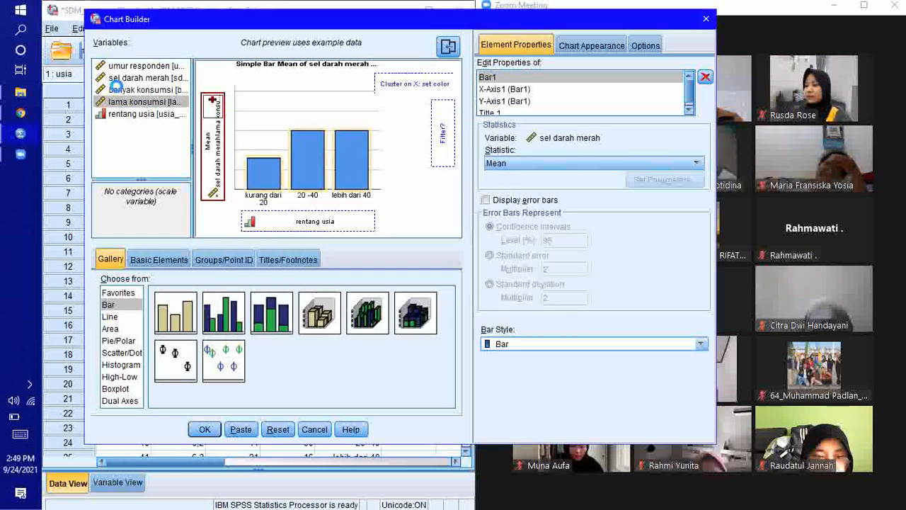
pyautogui.moveTo(124, 95); pyautogui.dragTo(217, 101)
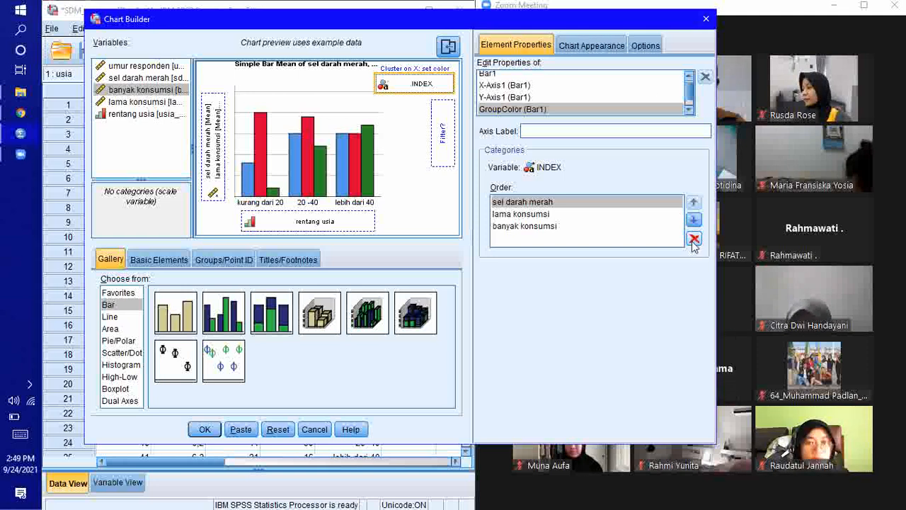
pyautogui.click(556, 225)
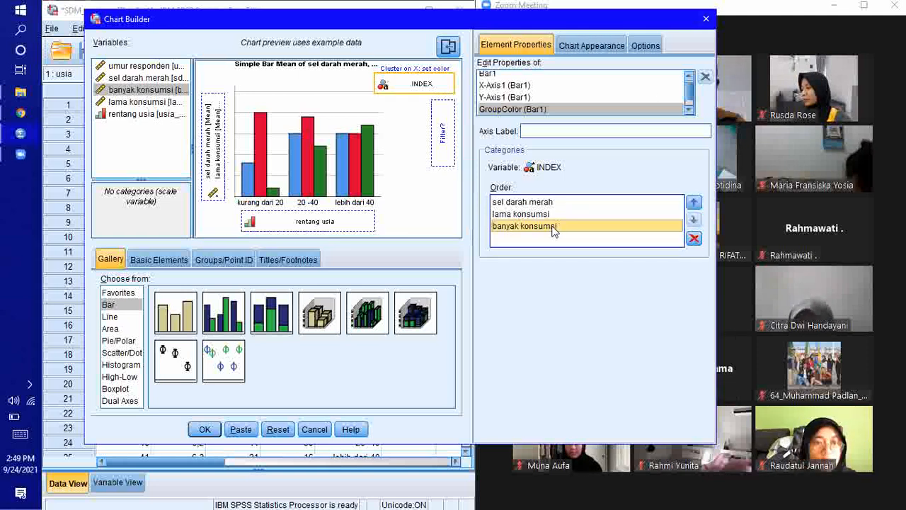
pyautogui.click(543, 217)
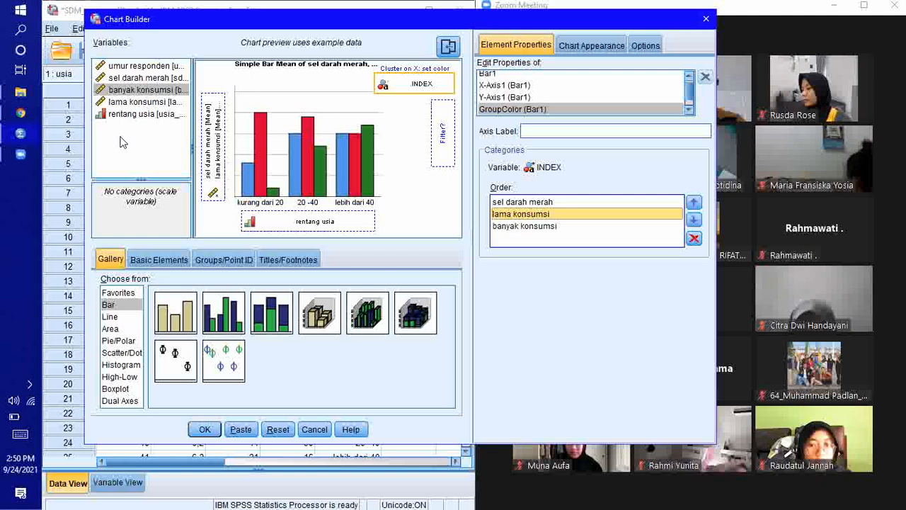
pyautogui.click(127, 113)
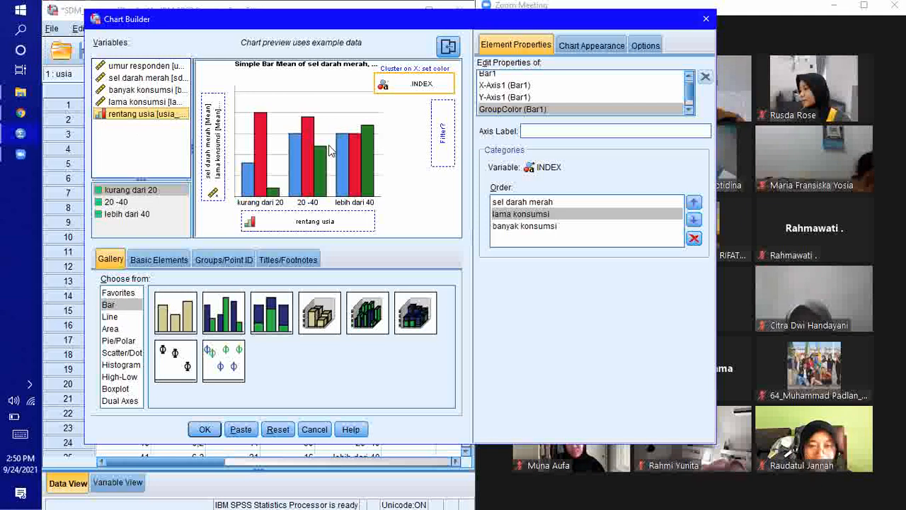
pyautogui.click(405, 198)
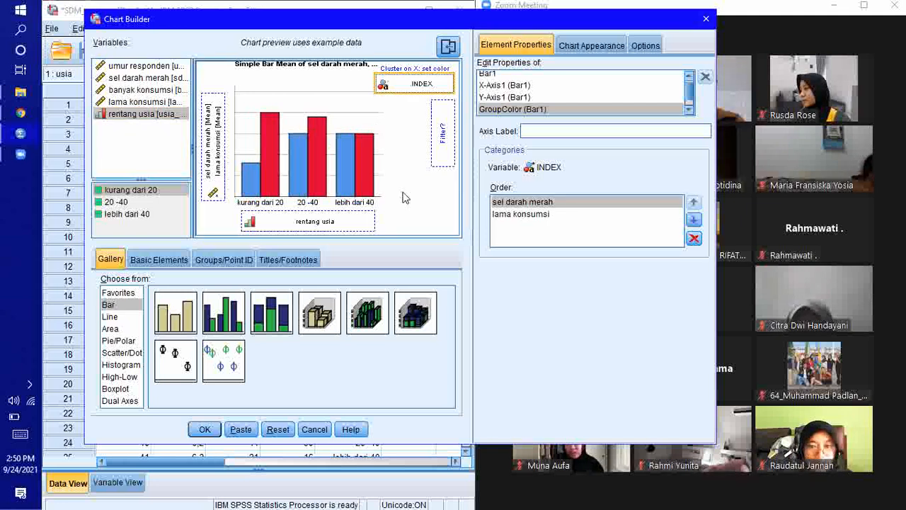
pyautogui.hotkey('ctrl', 'z')
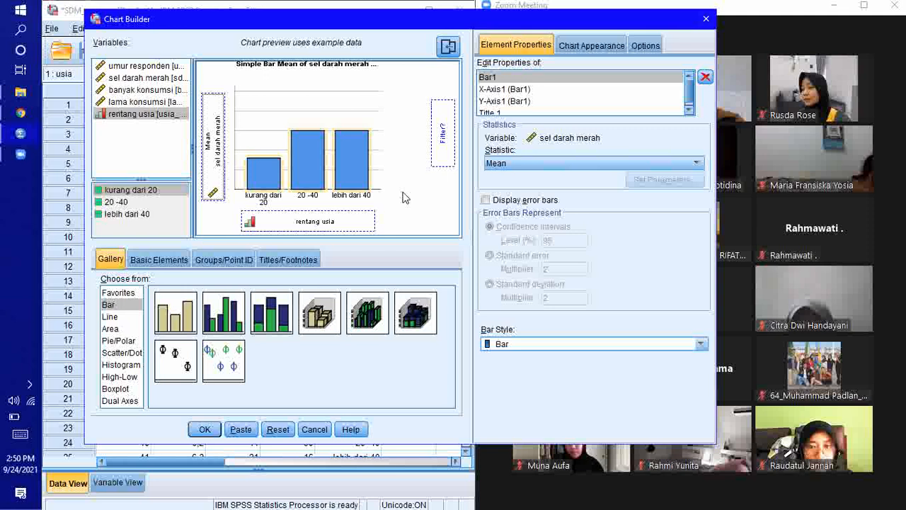
# Add banyak konsumsi and lama konsumsi to the bar chart's Y axis alongside sel darah merah, and generate the chart.
pyautogui.click(135, 104)
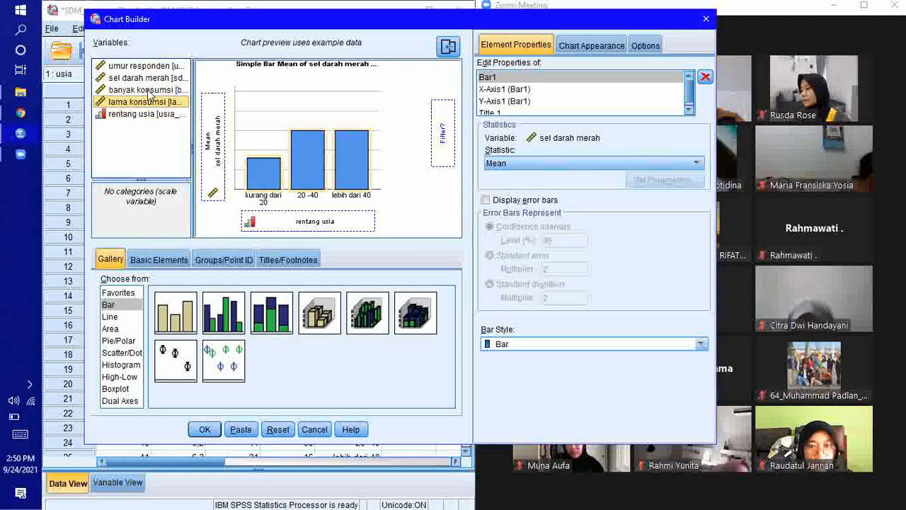
pyautogui.click(148, 92)
pyautogui.moveTo(148, 91); pyautogui.dragTo(212, 145)
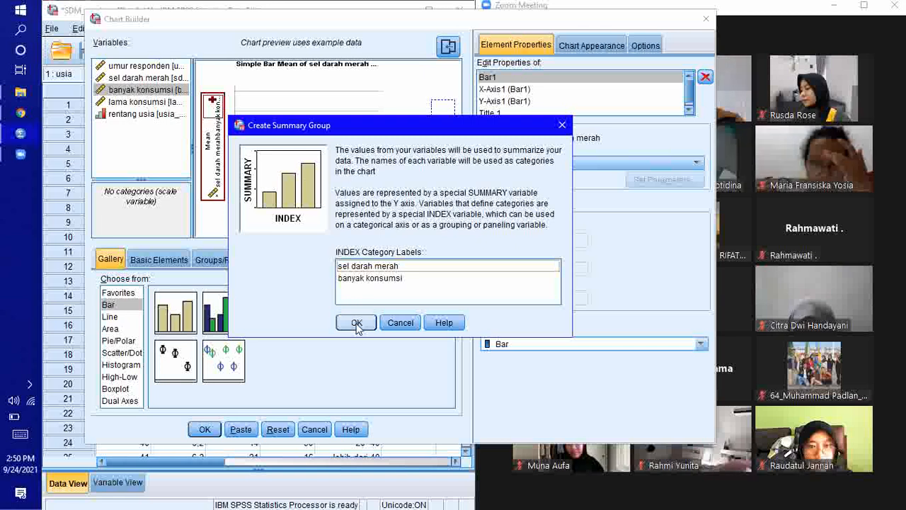
pyautogui.click(356, 323)
pyautogui.moveTo(145, 101); pyautogui.dragTo(215, 100)
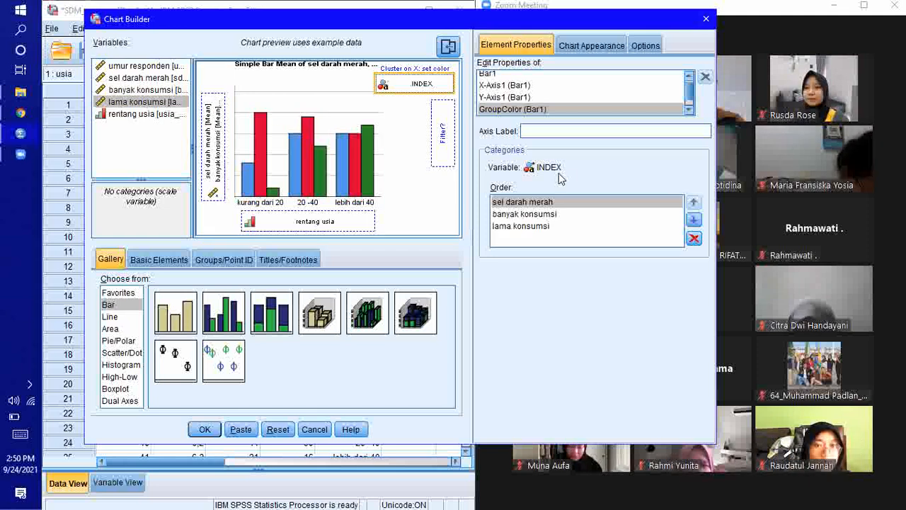
pyautogui.click(205, 429)
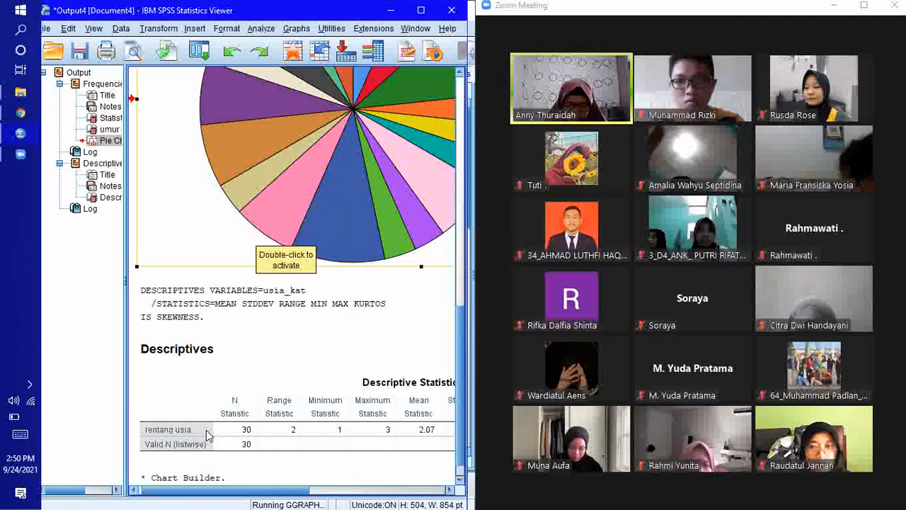
# Examine the generated clustered bar chart of means by rentang usia in the output, including its full width and legend.
pyautogui.moveTo(459, 313); pyautogui.dragTo(460, 133)
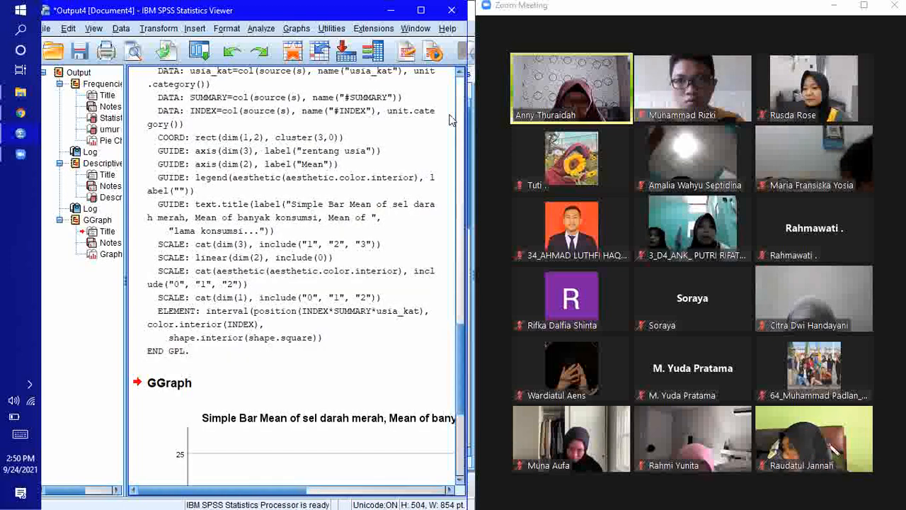
pyautogui.moveTo(464, 342); pyautogui.dragTo(466, 428)
pyautogui.moveTo(240, 493); pyautogui.dragTo(271, 490)
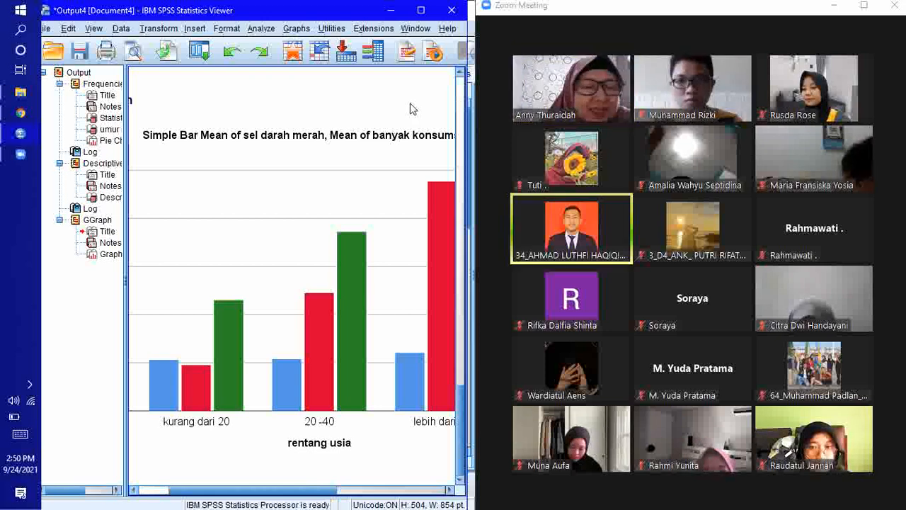
pyautogui.click(420, 10)
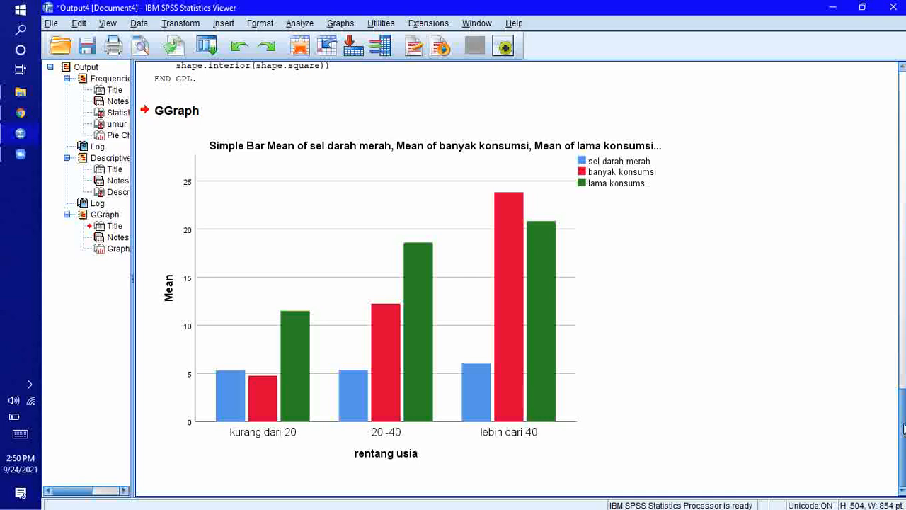
pyautogui.press('super+Left')
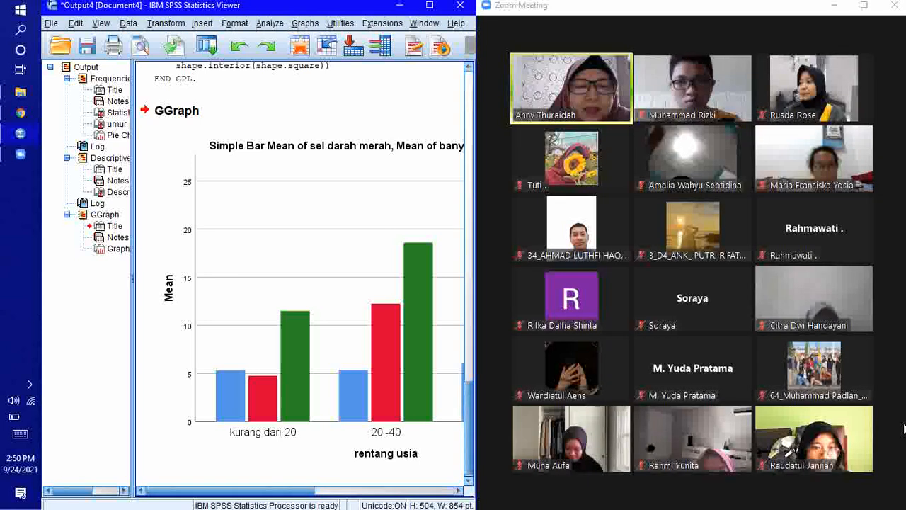
pyautogui.moveTo(290, 492); pyautogui.dragTo(308, 493)
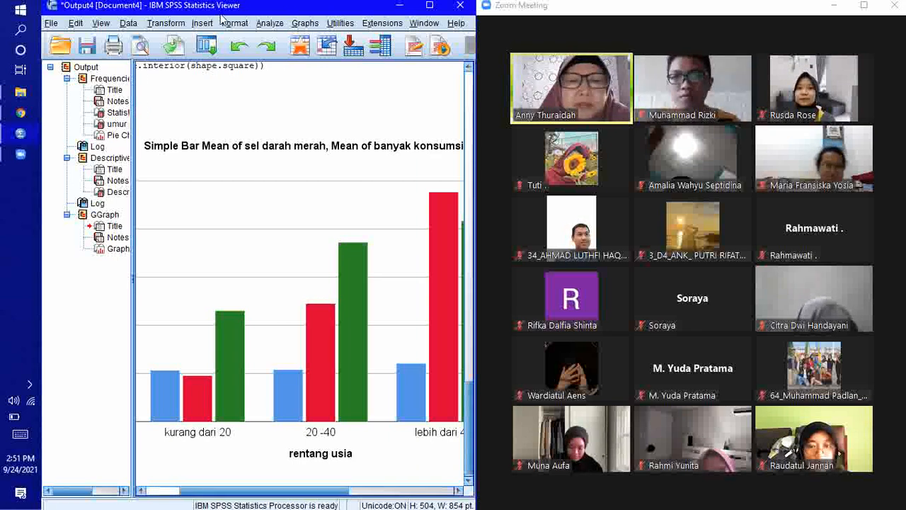
pyautogui.click(273, 24)
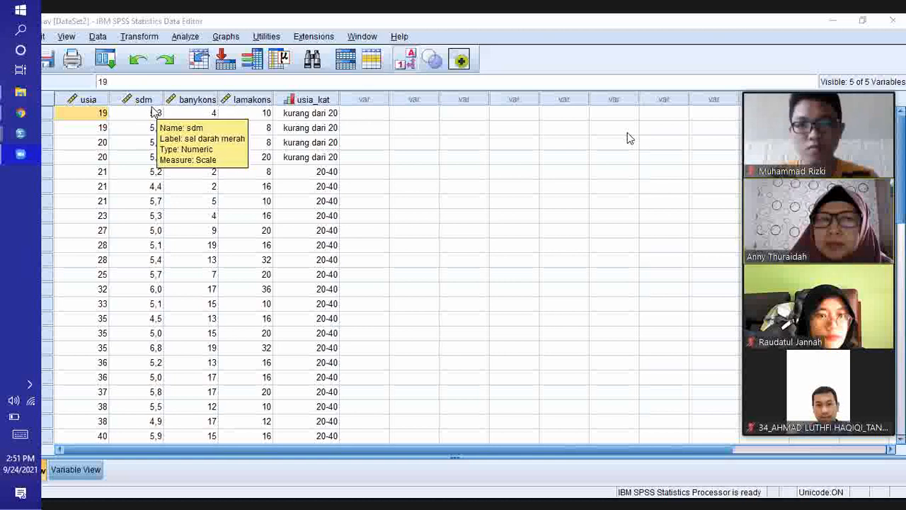
# Exit full screen in the Zoom meeting and place it beside the SDM_amel.sav data editor in a split-screen layout.
pyautogui.click(883, 14)
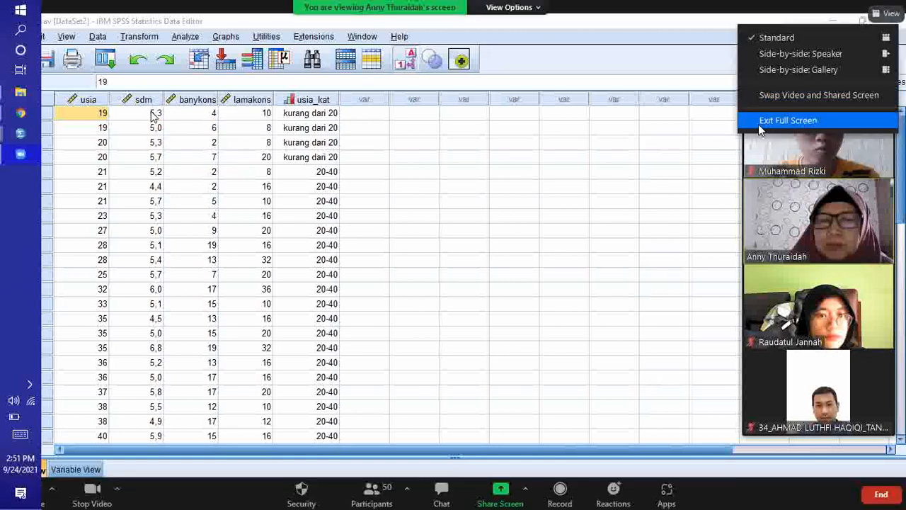
pyautogui.click(758, 124)
pyautogui.press('super+Right')
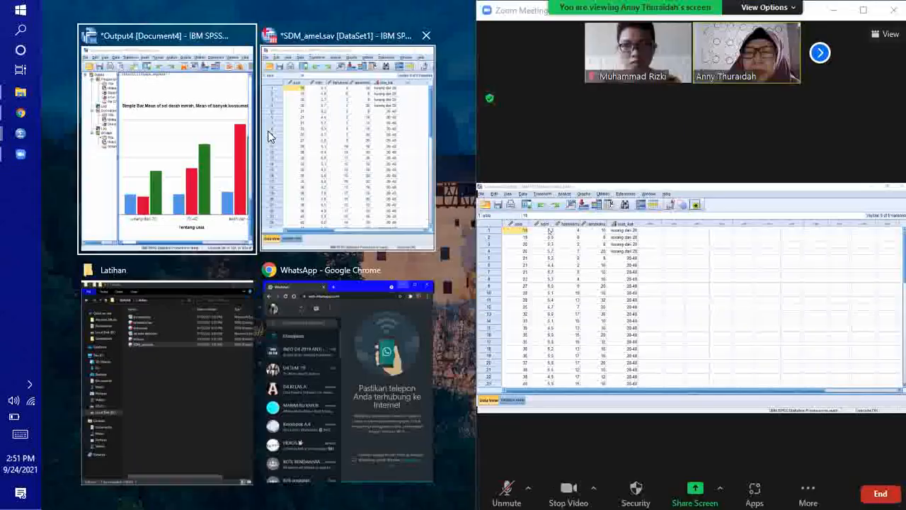
pyautogui.click(384, 145)
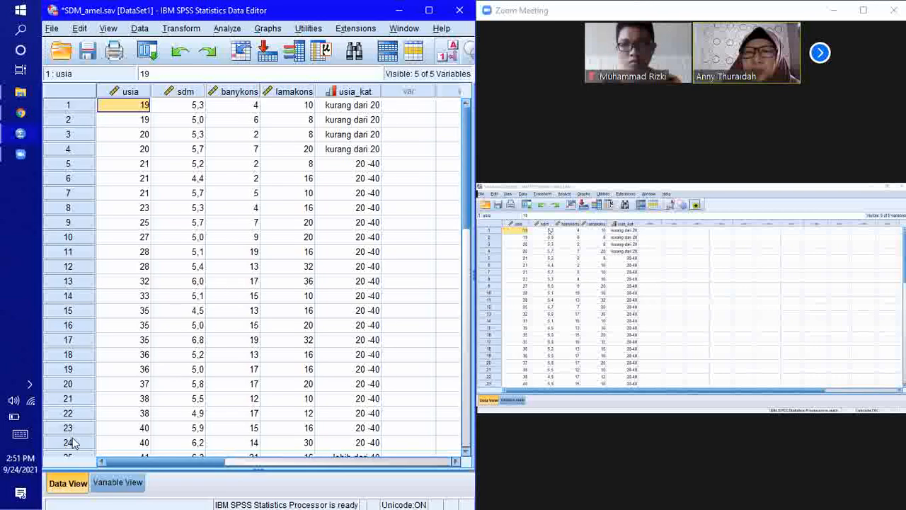
# Review the variable definitions of SDM_amel.sav, including value labels and measurement levels, and check the first sdm value in the data.
pyautogui.click(117, 484)
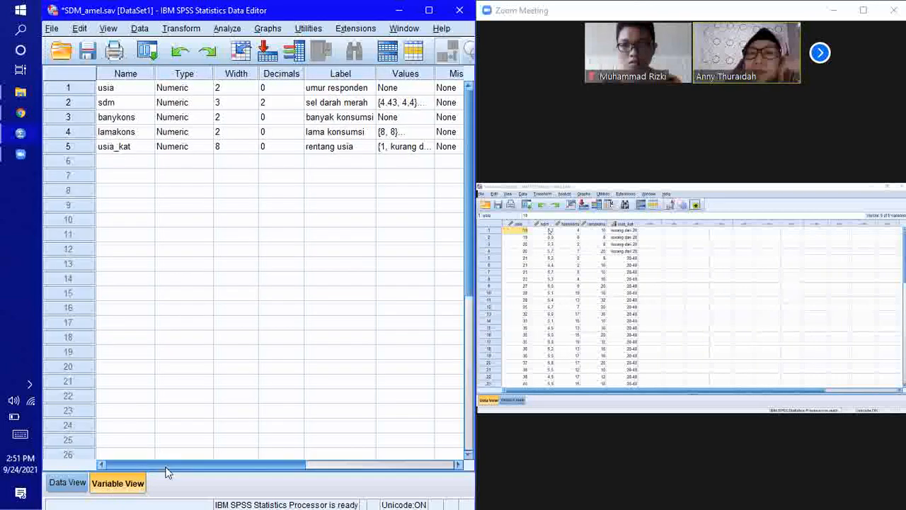
pyautogui.moveTo(166, 465); pyautogui.dragTo(309, 469)
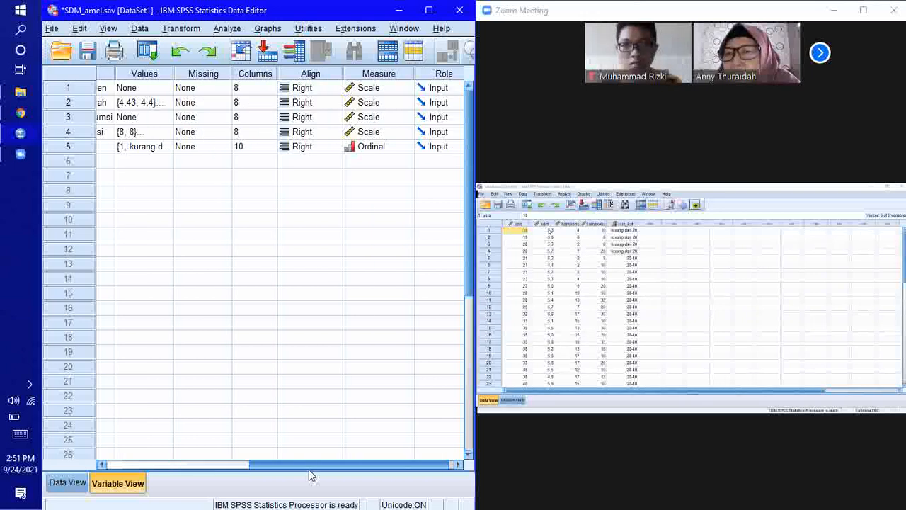
pyautogui.moveTo(309, 470); pyautogui.dragTo(326, 471)
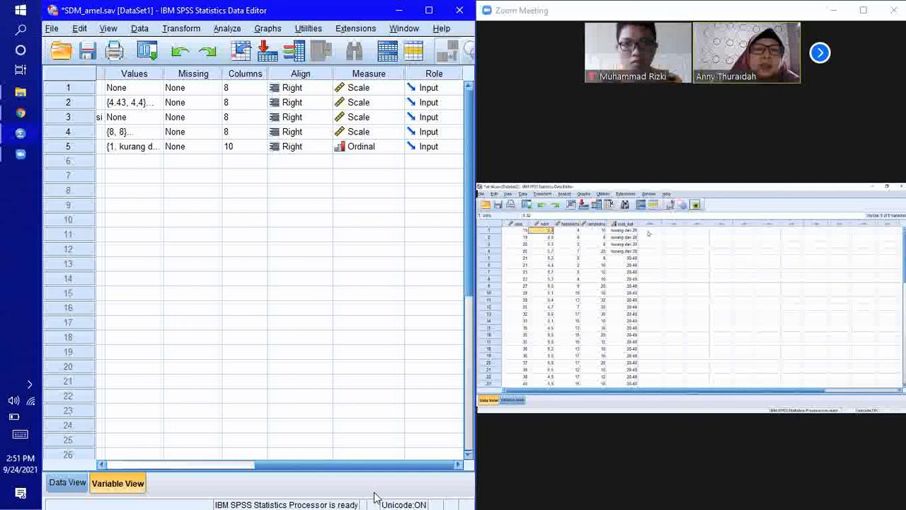
pyautogui.click(67, 484)
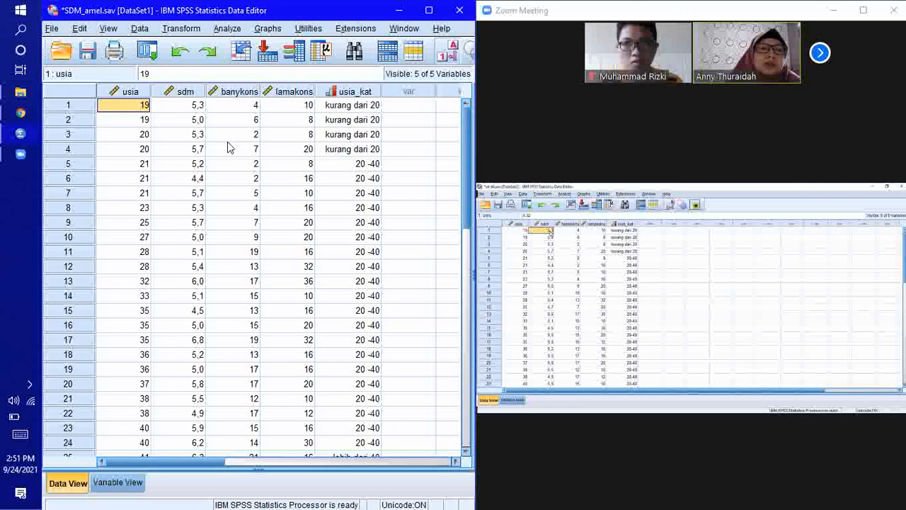
pyautogui.click(194, 105)
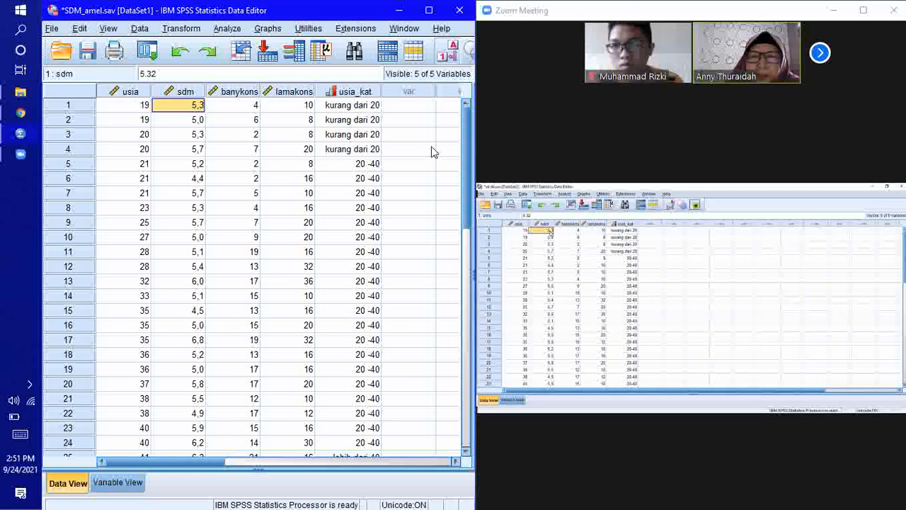
pyautogui.moveTo(469, 147); pyautogui.dragTo(473, 122)
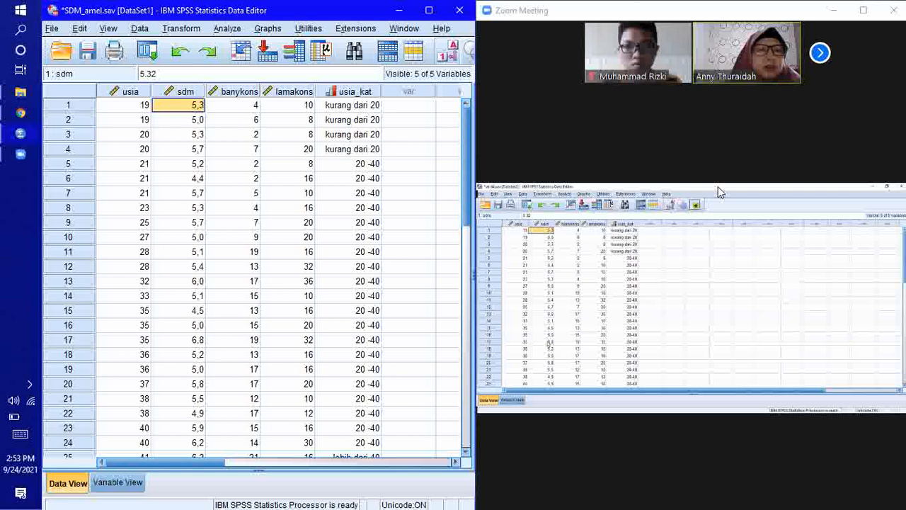
# Maximize the Zoom meeting and show the list of labelled values for the first sdm case in the shared dataset.
pyautogui.click(863, 11)
pyautogui.click(863, 11)
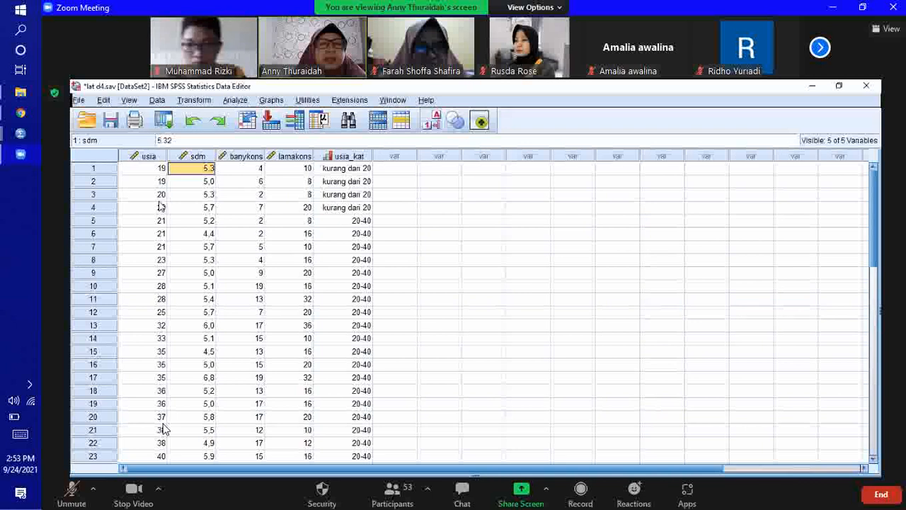
pyautogui.doubleClick(202, 170)
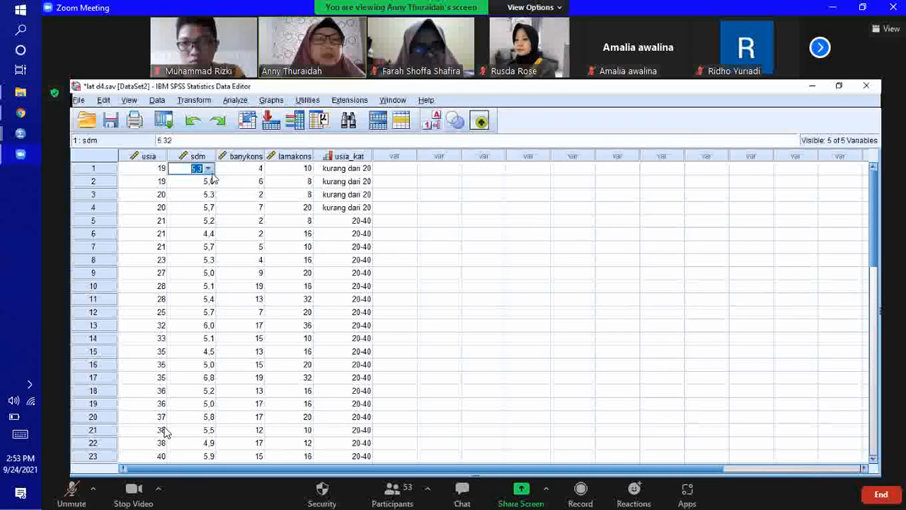
pyautogui.click(209, 169)
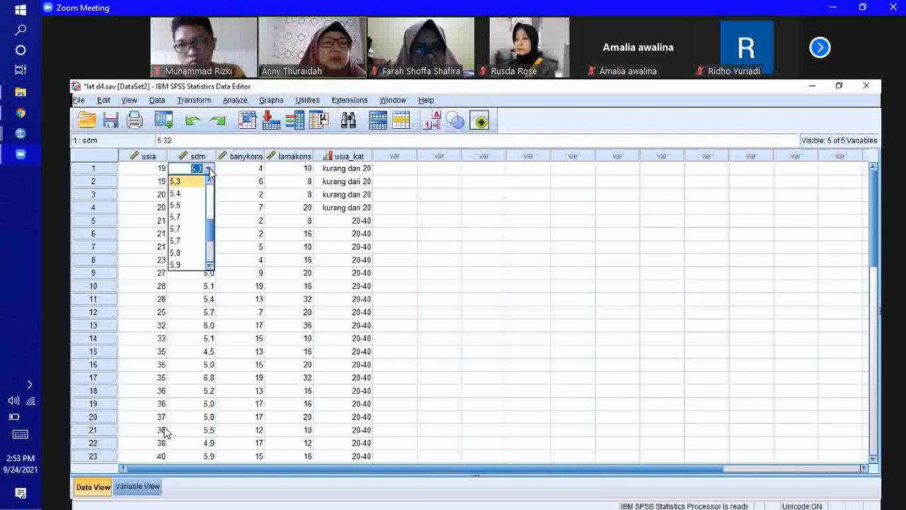
# Open the value labels of sdm in the shared dataset's variable definitions and review the whole list of labelled values.
pyautogui.click(137, 487)
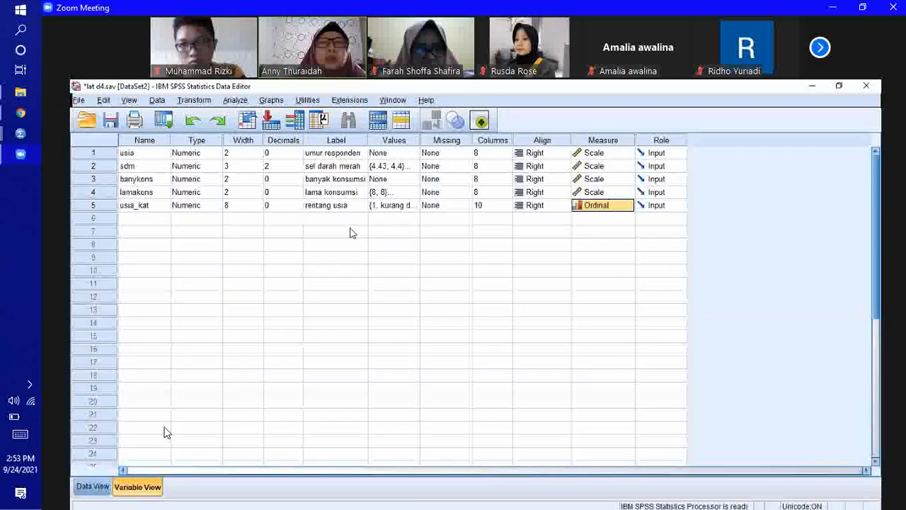
pyautogui.click(410, 168)
pyautogui.click(412, 167)
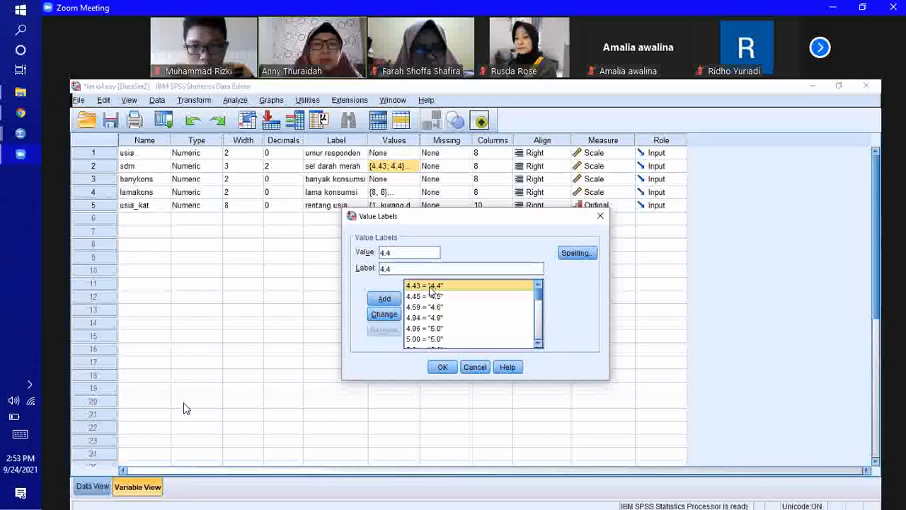
pyautogui.scroll(-4, 538, 345)
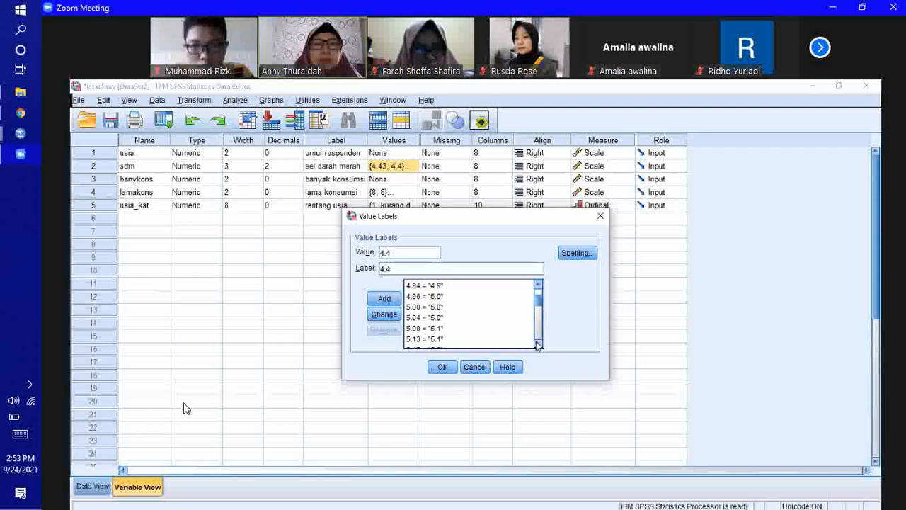
pyautogui.scroll(-5, 538, 345)
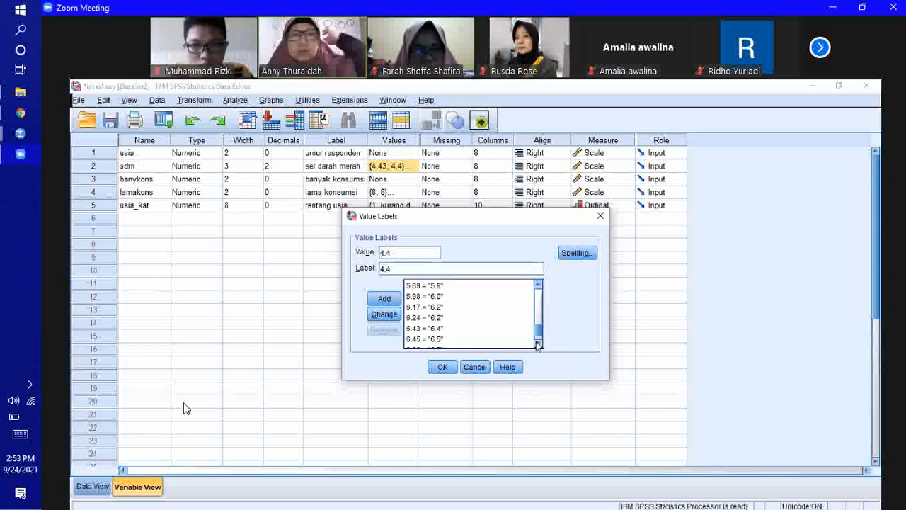
pyautogui.scroll(-2, 538, 345)
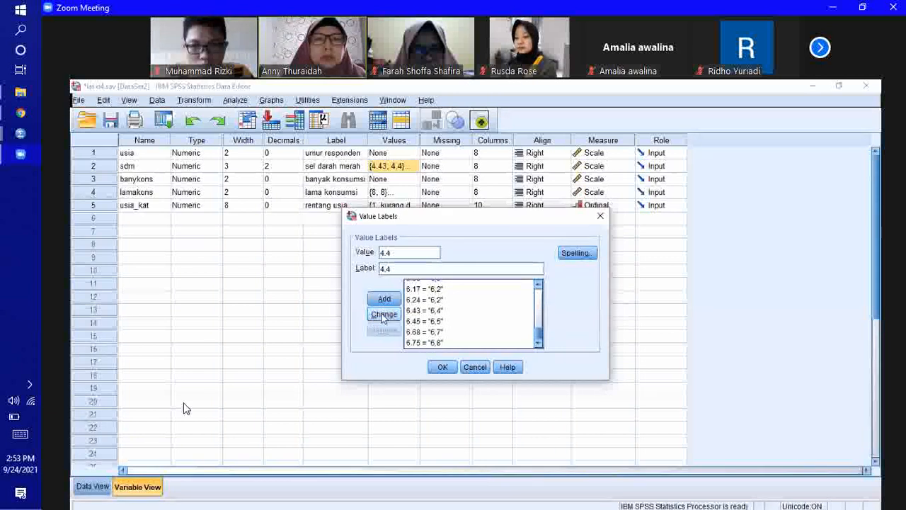
pyautogui.click(382, 315)
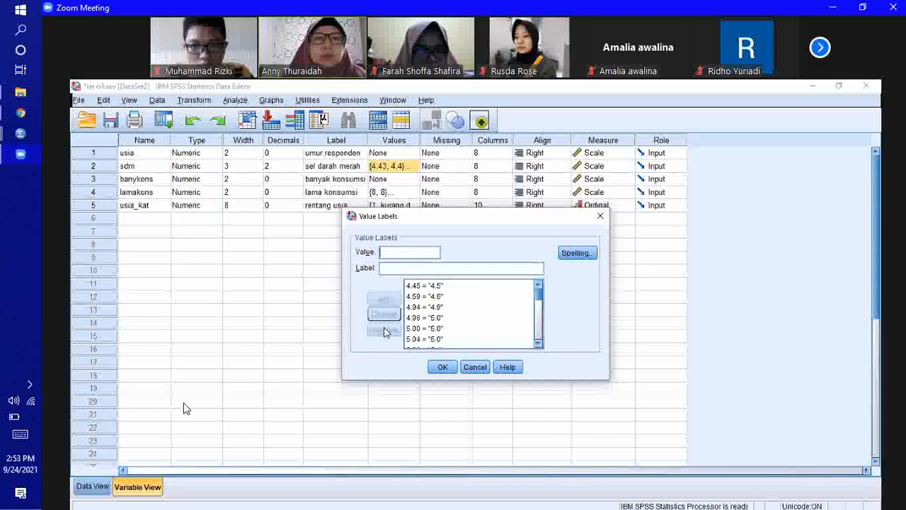
pyautogui.click(424, 286)
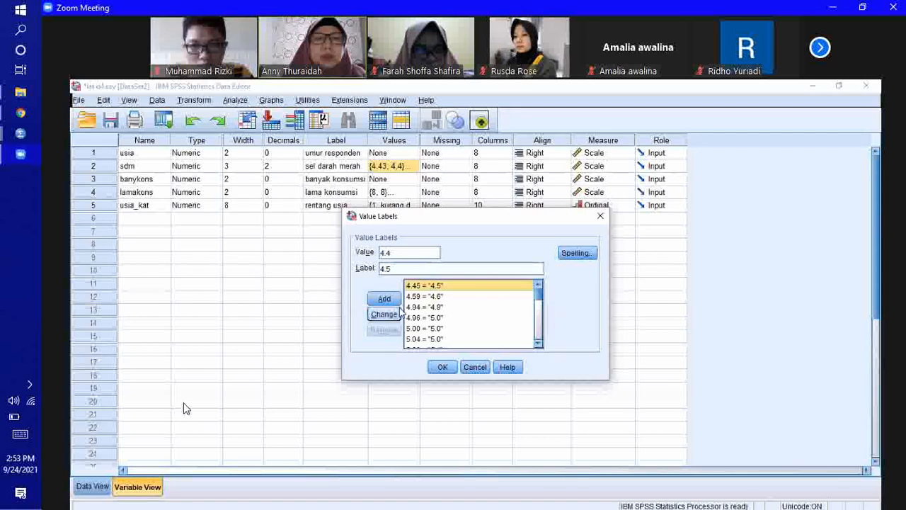
pyautogui.click(388, 319)
pyautogui.press('super+Right')
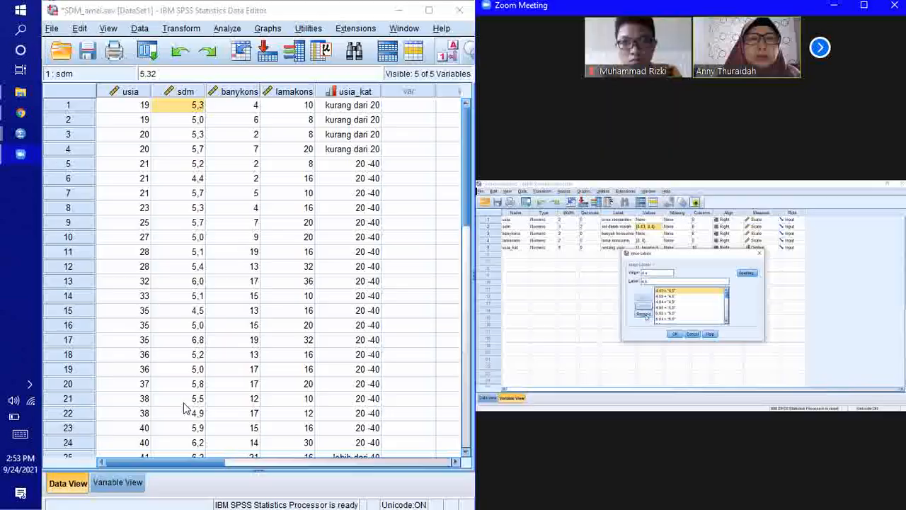
pyautogui.click(119, 484)
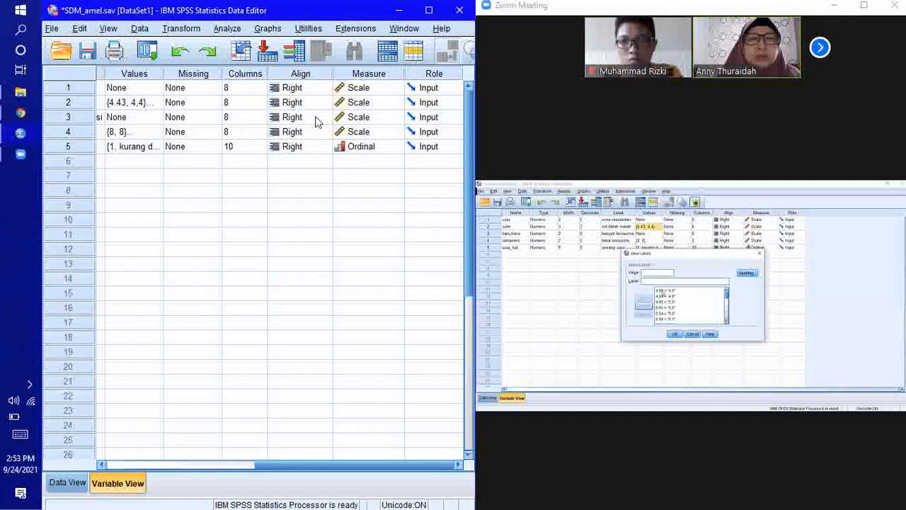
pyautogui.click(159, 105)
pyautogui.click(158, 104)
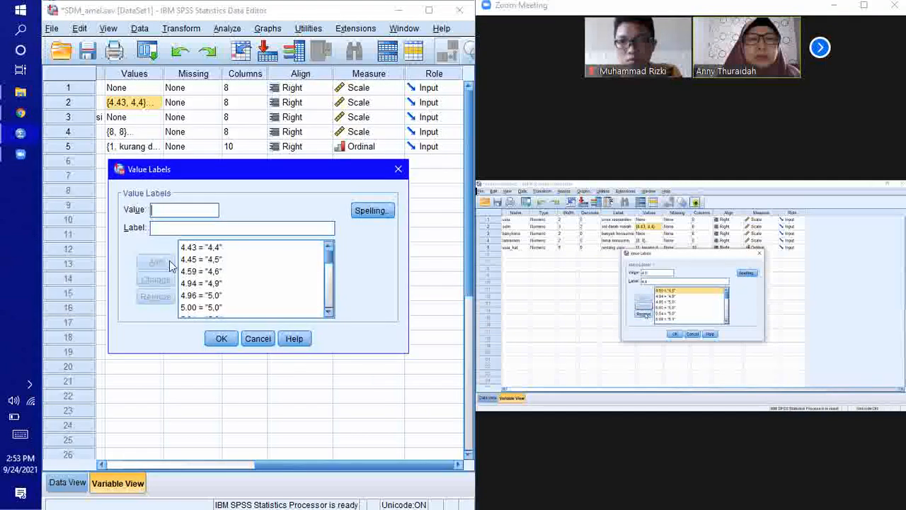
pyautogui.click(233, 249)
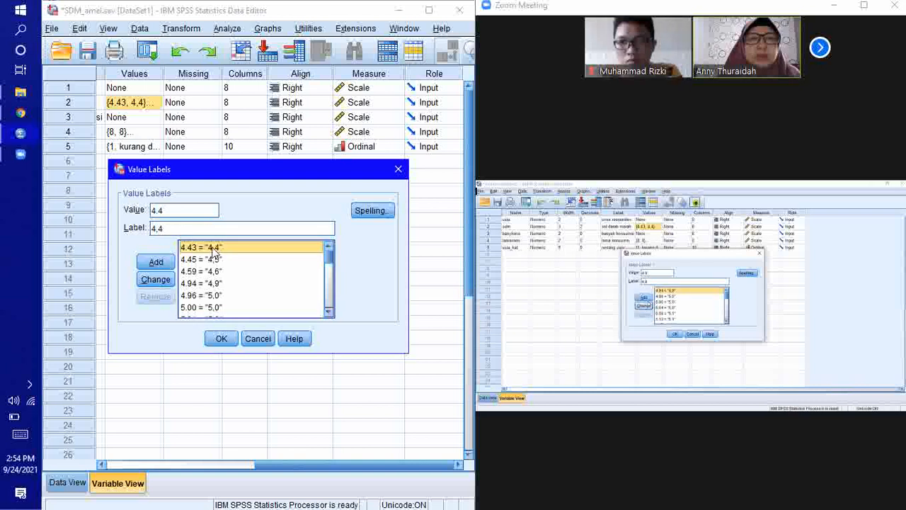
pyautogui.click(144, 280)
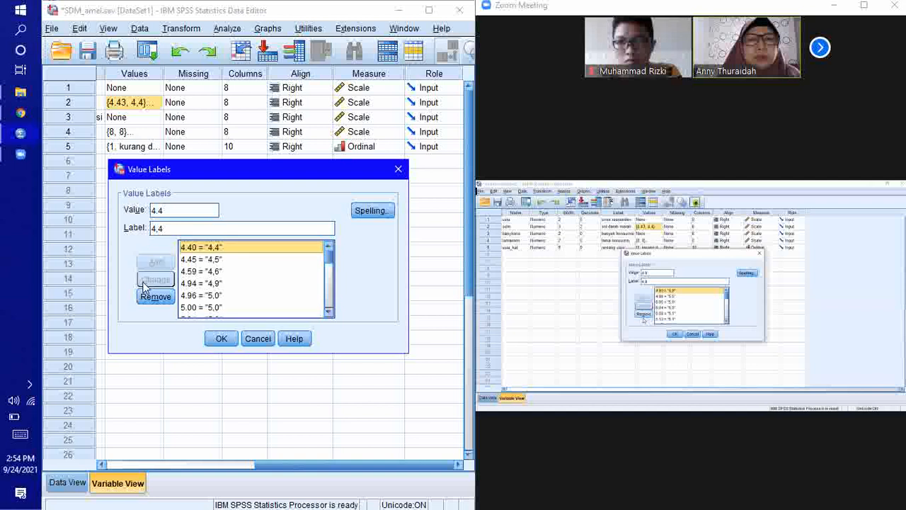
pyautogui.click(147, 294)
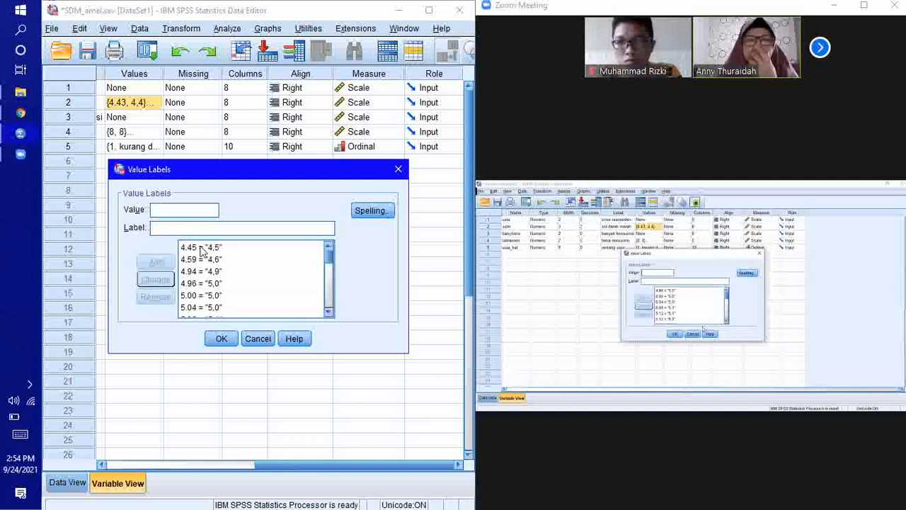
pyautogui.click(202, 249)
pyautogui.click(154, 278)
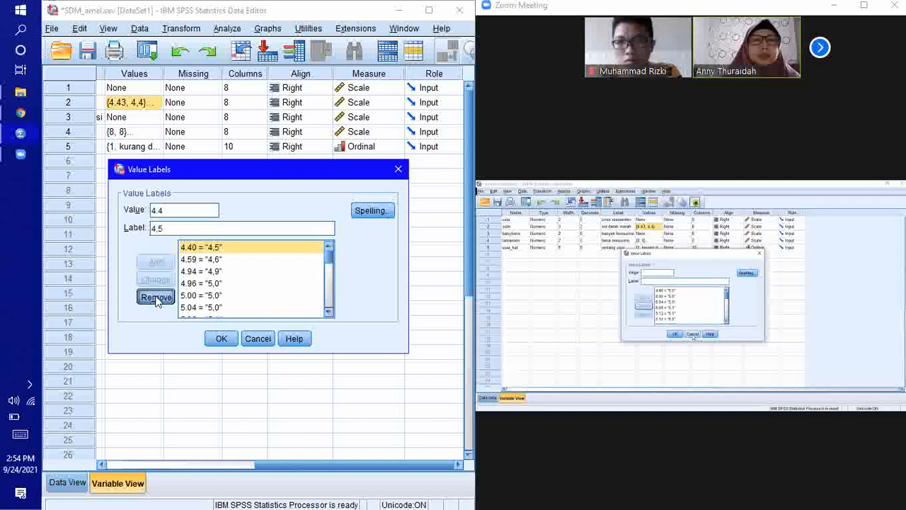
pyautogui.click(155, 297)
pyautogui.click(205, 248)
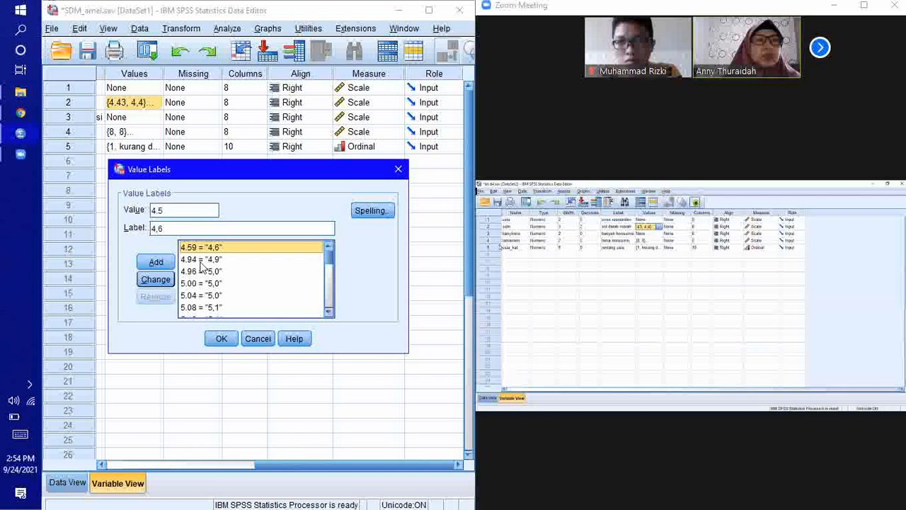
pyautogui.click(153, 280)
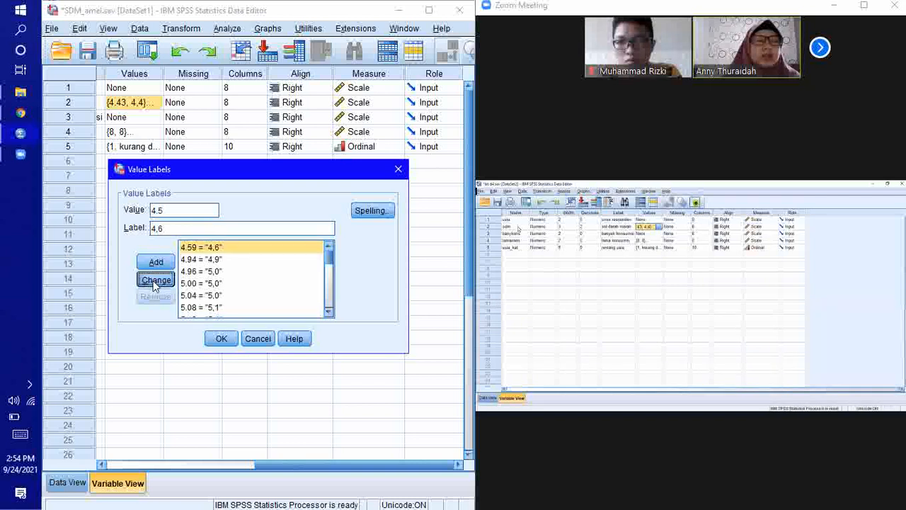
pyautogui.click(155, 297)
pyautogui.click(201, 248)
pyautogui.click(154, 280)
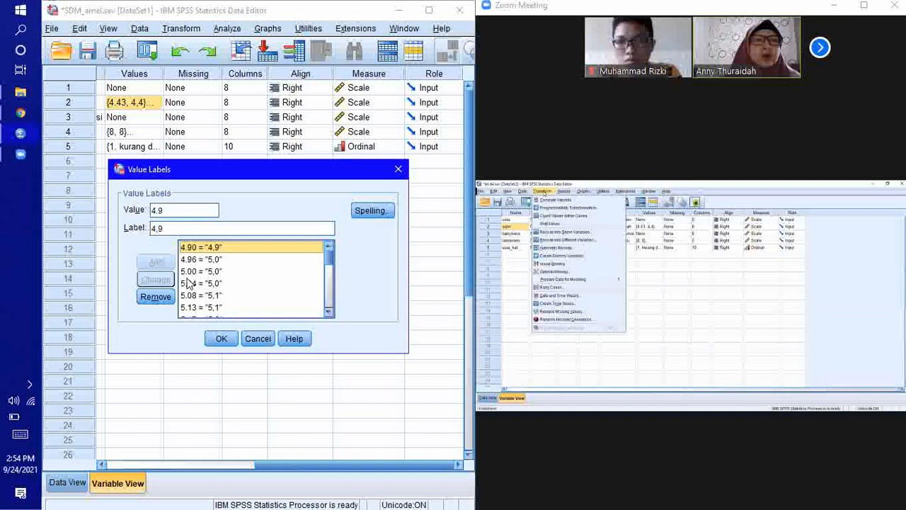
pyautogui.click(156, 296)
pyautogui.click(216, 249)
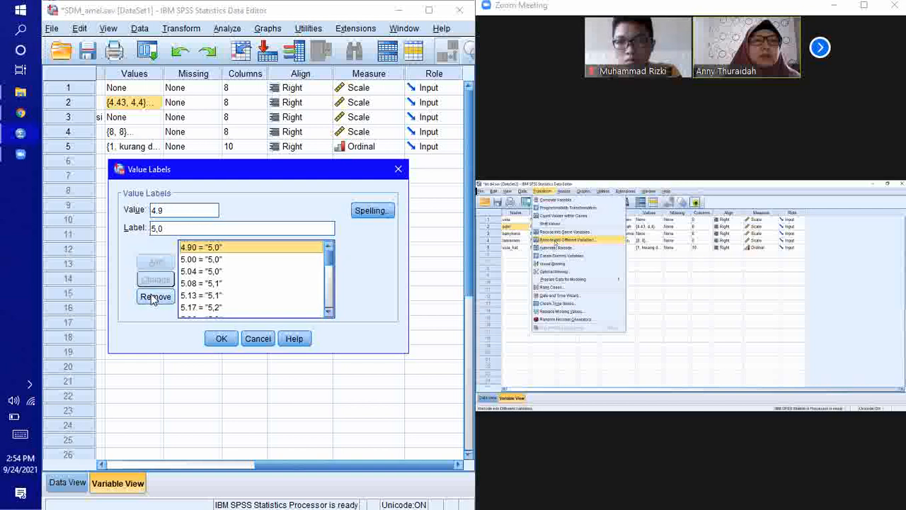
pyautogui.click(156, 296)
pyautogui.click(207, 249)
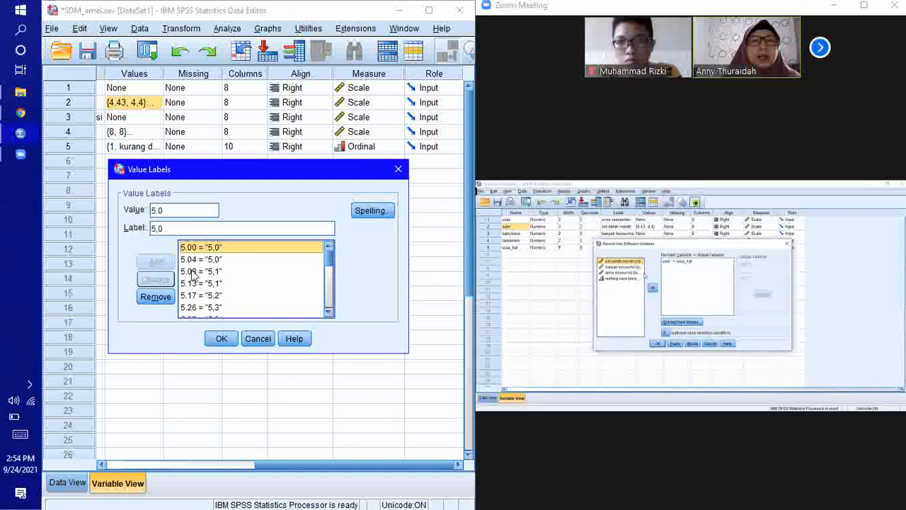
pyautogui.click(156, 296)
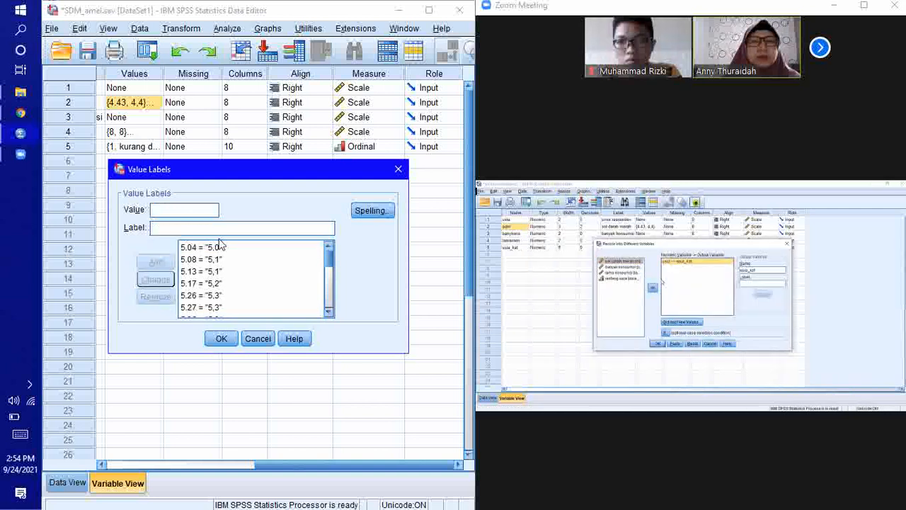
pyautogui.click(210, 250)
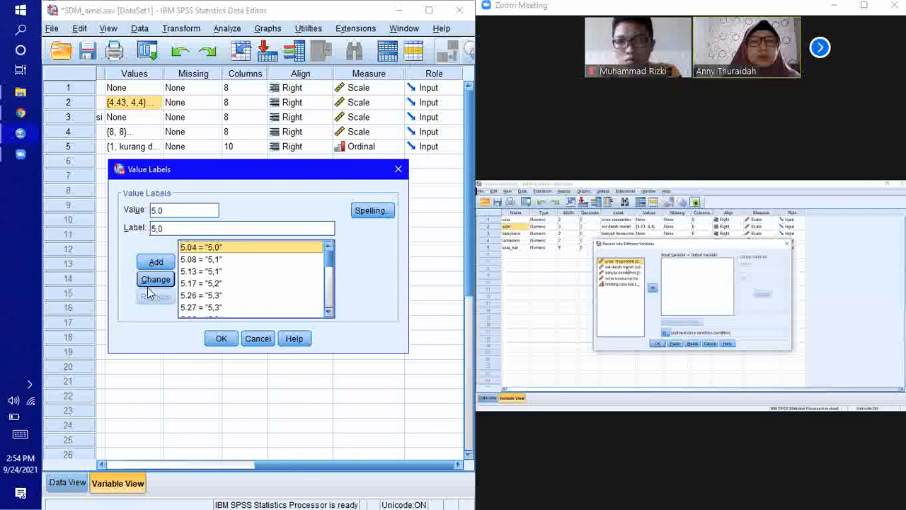
pyautogui.click(155, 297)
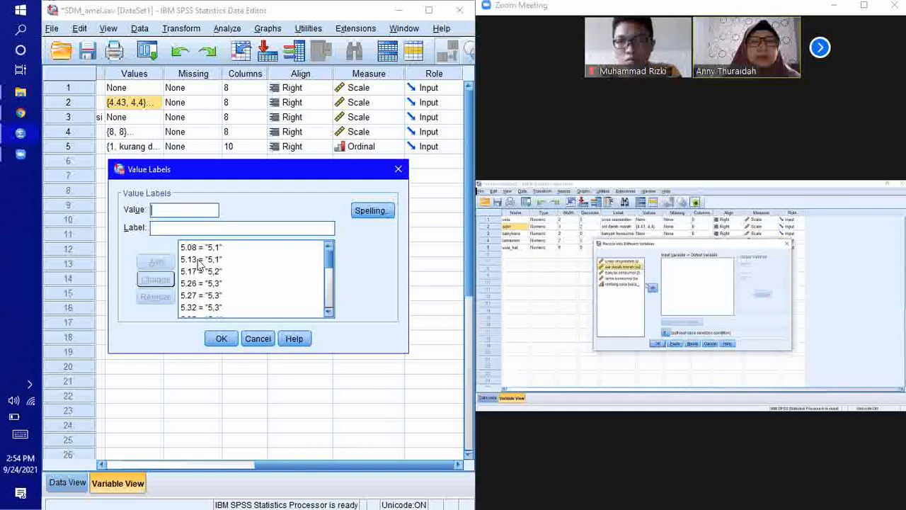
pyautogui.click(206, 252)
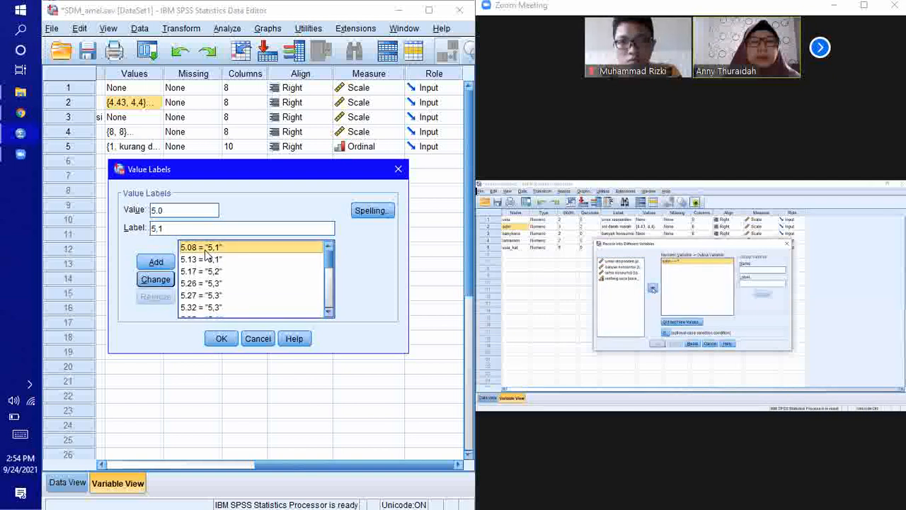
pyautogui.click(156, 297)
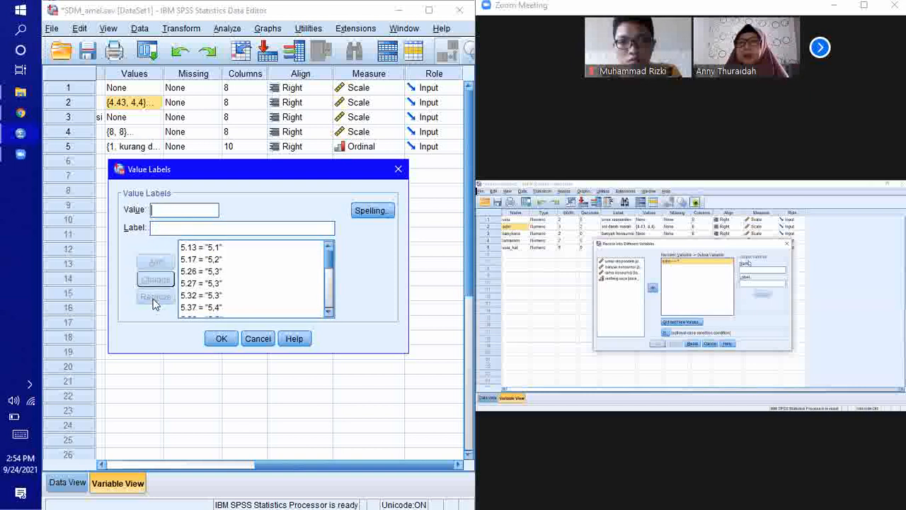
pyautogui.click(206, 247)
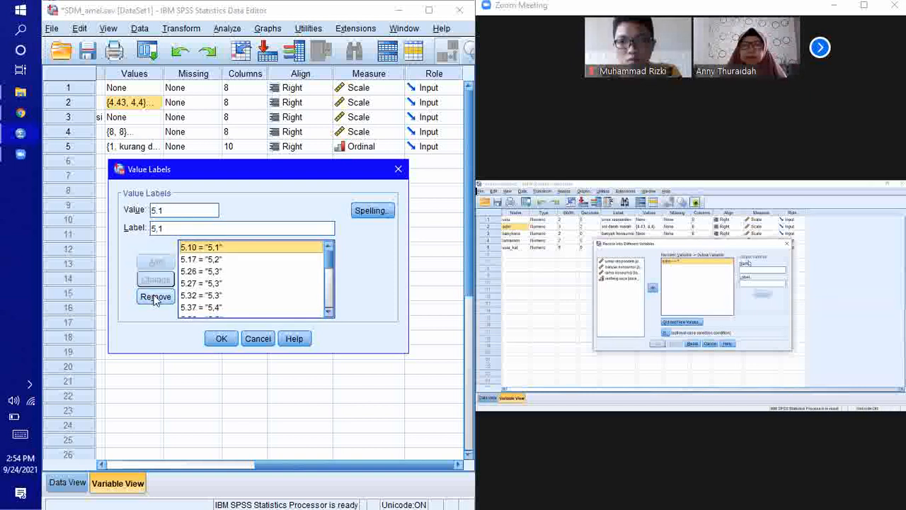
pyautogui.click(156, 297)
pyautogui.click(213, 249)
pyautogui.click(162, 281)
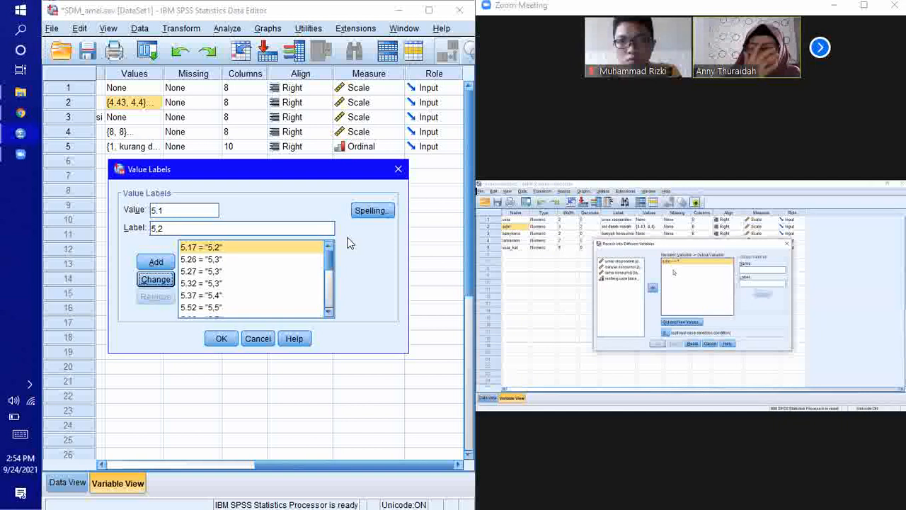
pyautogui.click(257, 338)
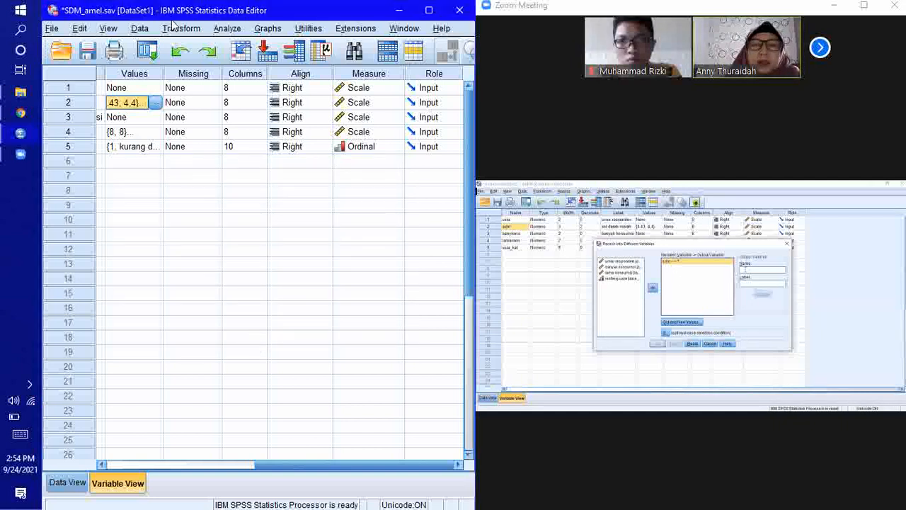
pyautogui.click(155, 103)
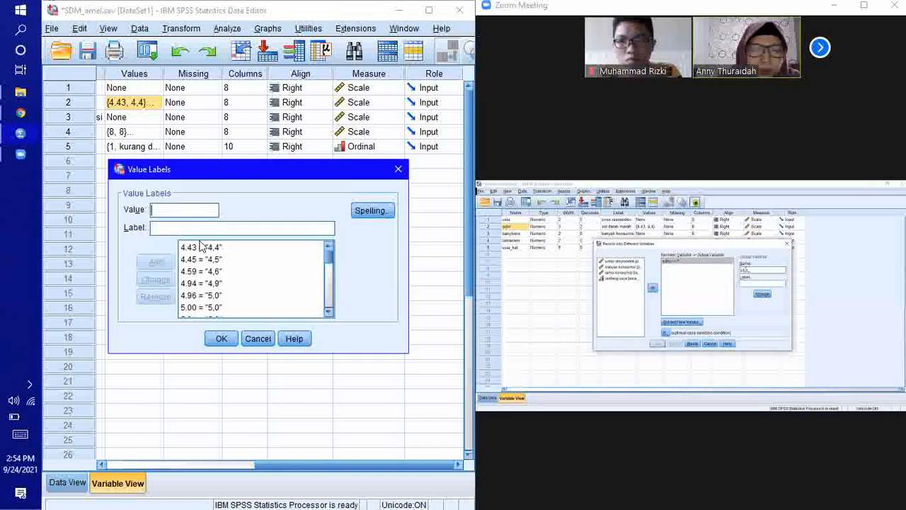
pyautogui.moveTo(203, 247); pyautogui.dragTo(241, 267)
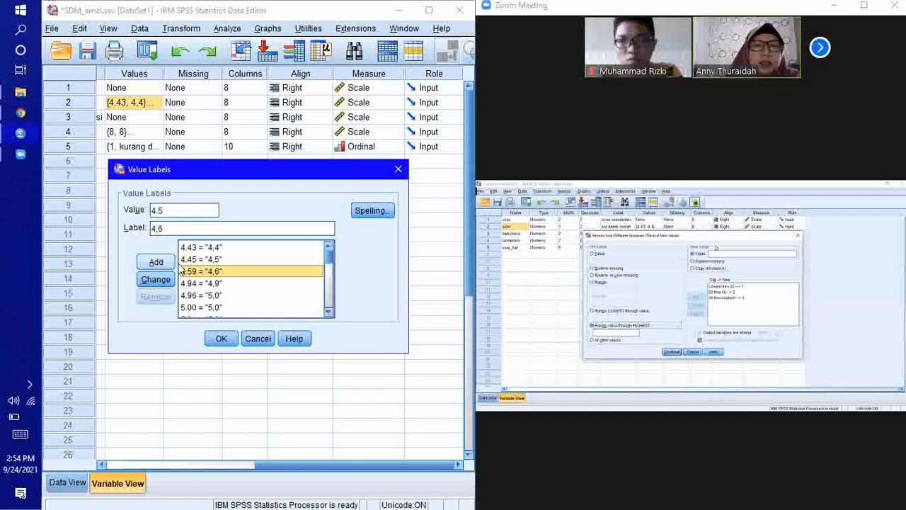
pyautogui.click(257, 338)
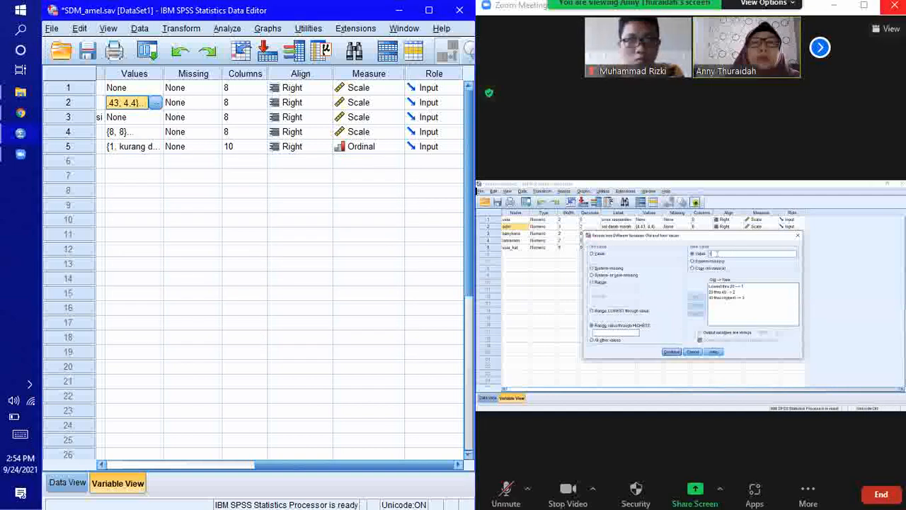
# Enlarge the Zoom meeting to examine the shared recode settings for old and new values, and return to the split-screen layout.
pyautogui.click(867, 8)
pyautogui.click(866, 8)
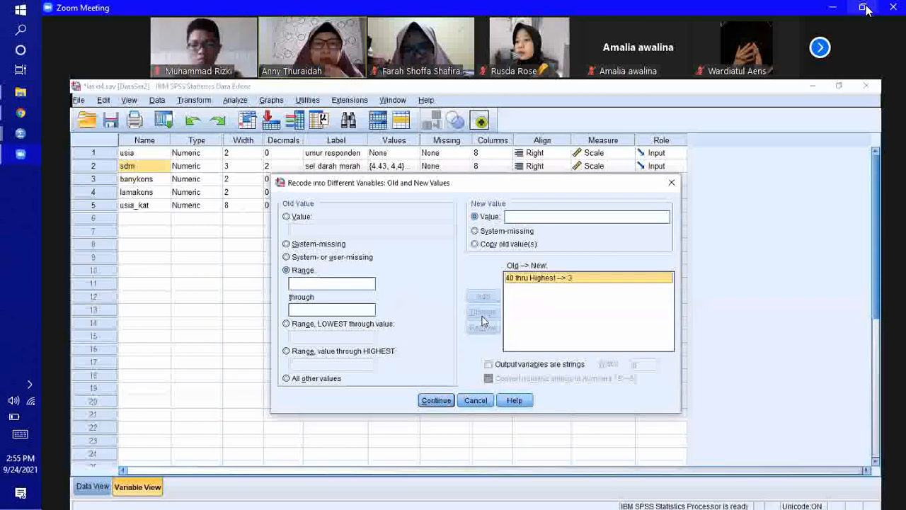
pyautogui.click(863, 7)
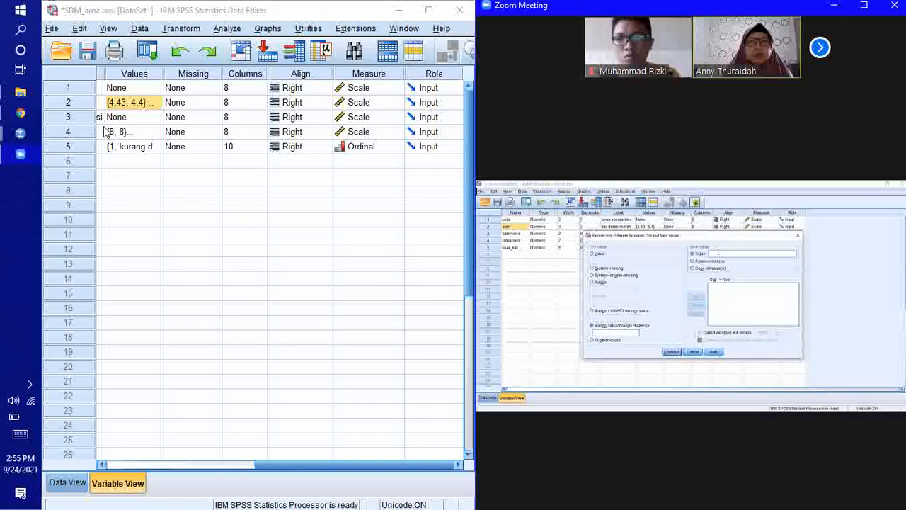
# Start a recode into different variables and add sel darah merah (sdm) to the variables to recode.
pyautogui.click(276, 468)
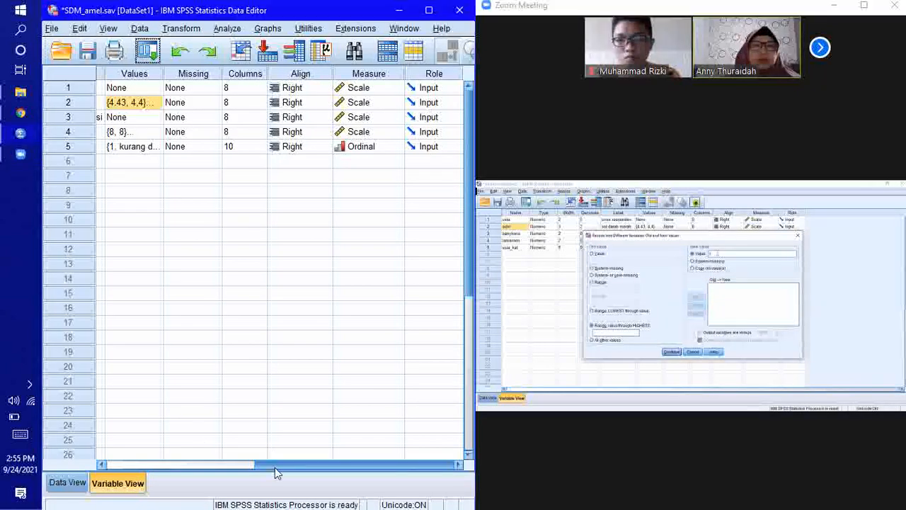
pyautogui.moveTo(275, 467); pyautogui.dragTo(120, 467)
pyautogui.click(122, 104)
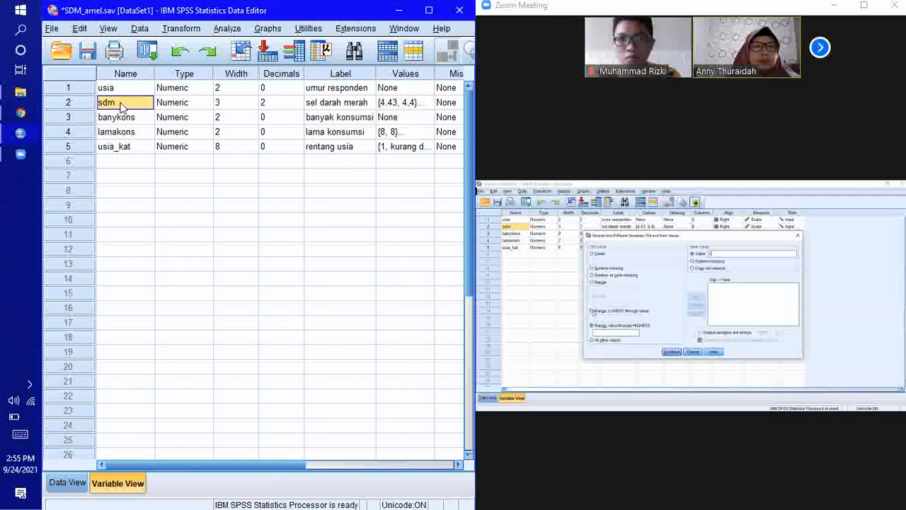
pyautogui.click(181, 29)
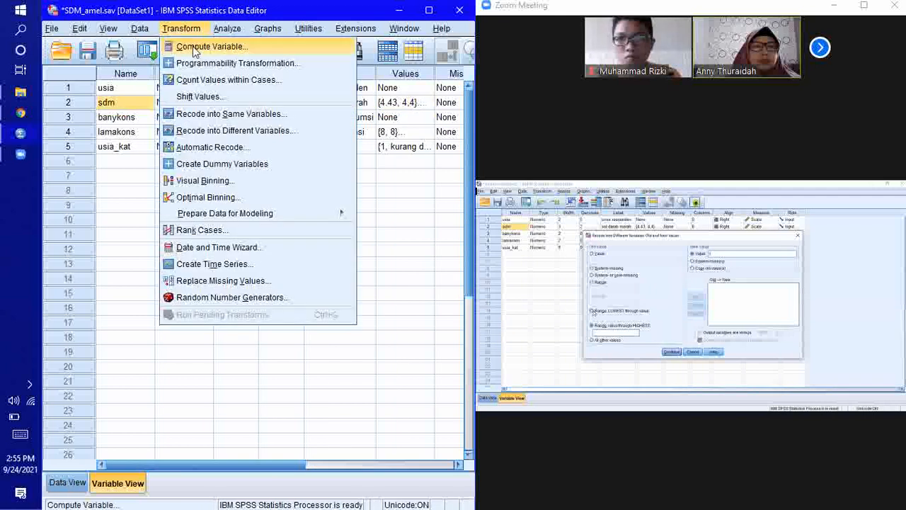
pyautogui.click(305, 138)
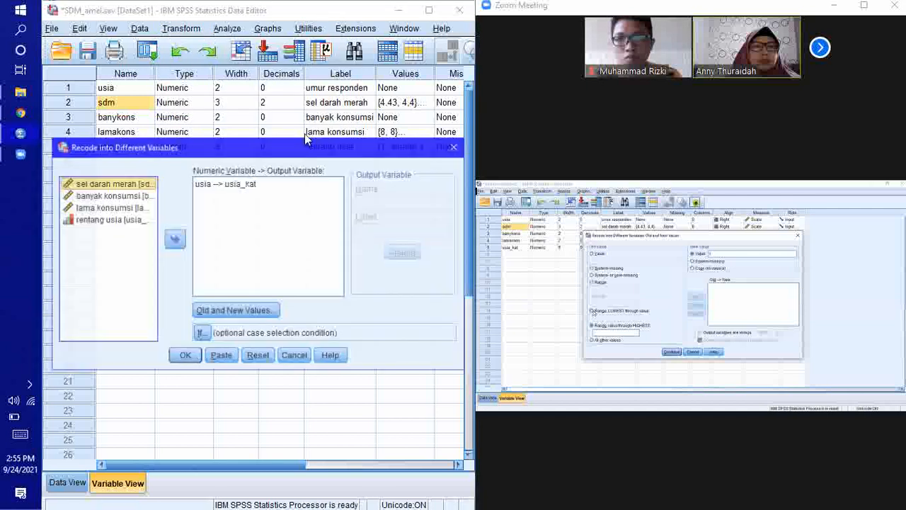
pyautogui.click(130, 221)
pyautogui.click(106, 185)
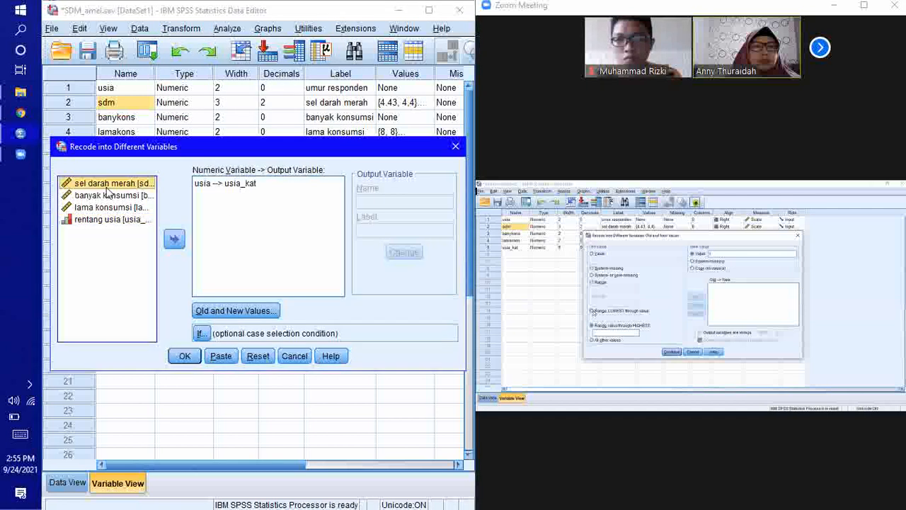
pyautogui.click(174, 241)
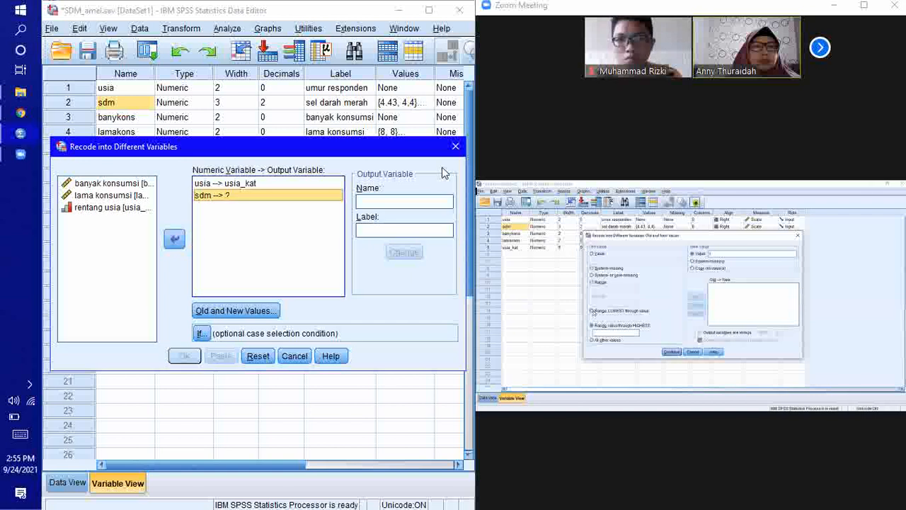
# Assign sdm_kat as the output variable name for sdm, run the recode, and return to the variable definitions.
pyautogui.click(399, 203)
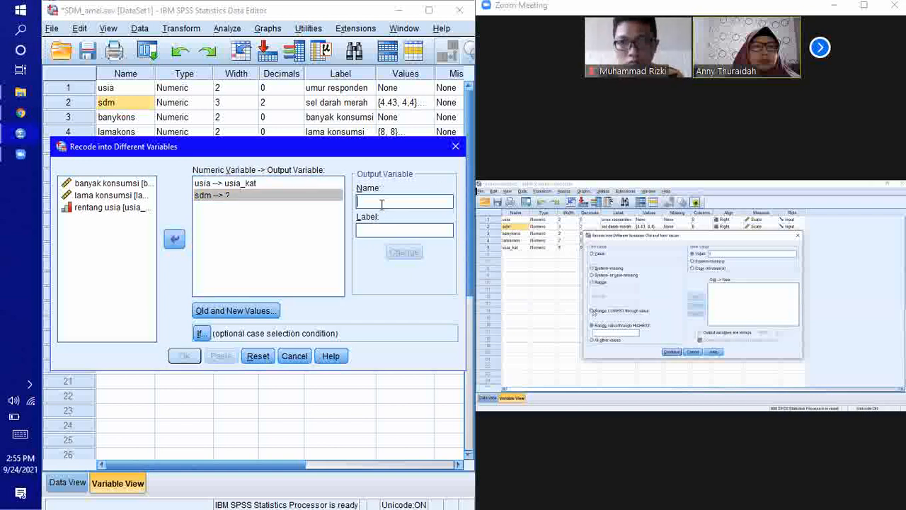
pyautogui.write('sdm')
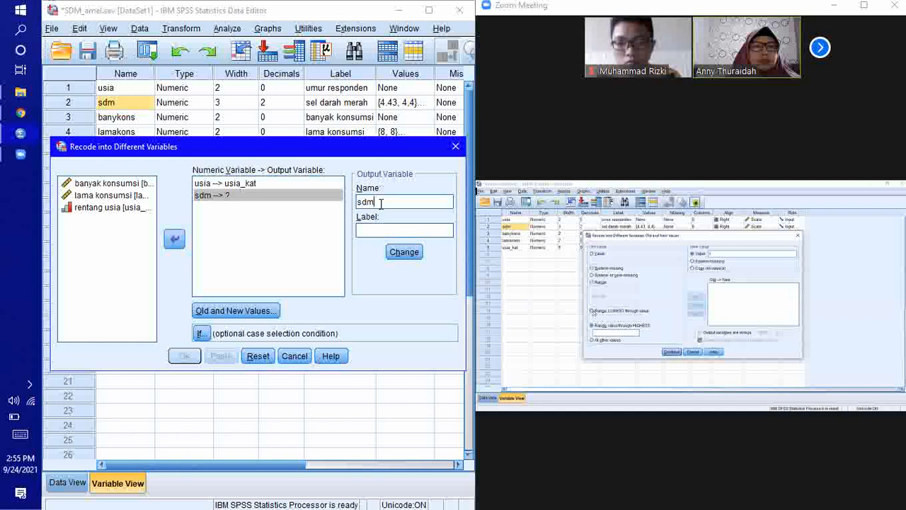
pyautogui.write('_kat')
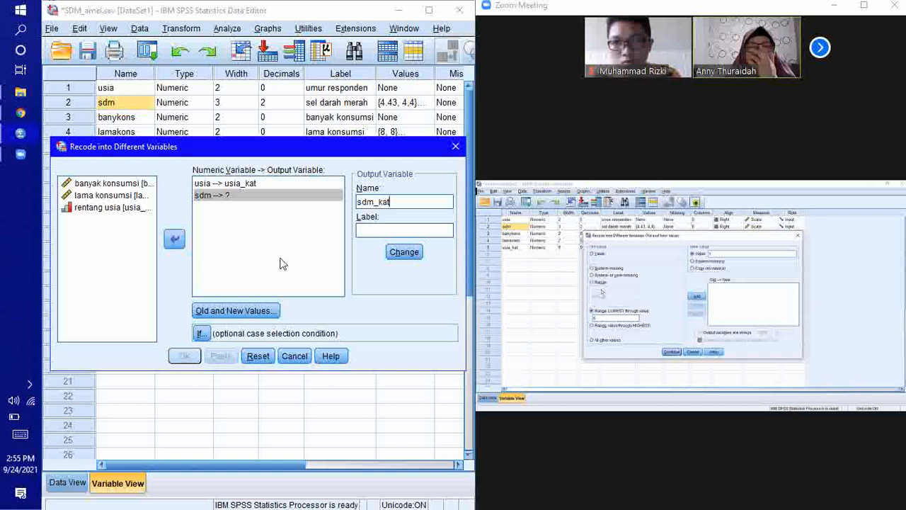
pyautogui.click(405, 255)
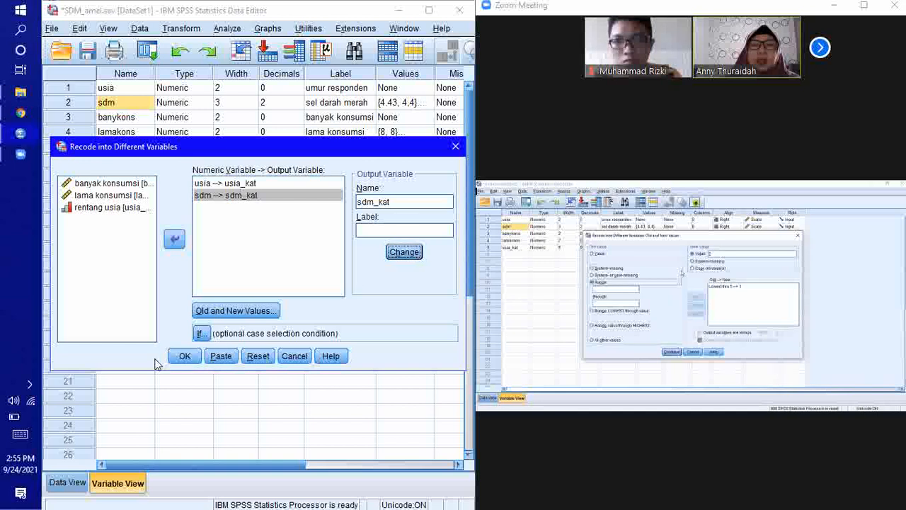
pyautogui.click(184, 356)
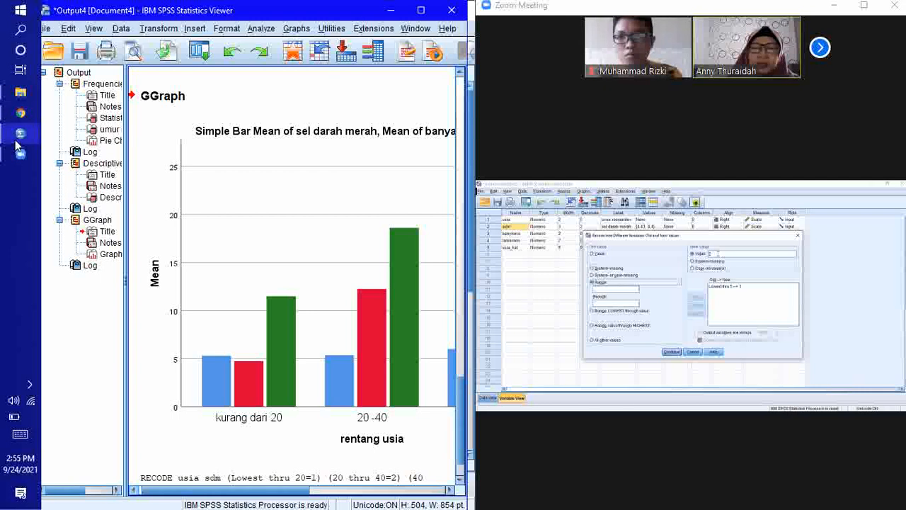
pyautogui.moveTo(37, 133)
pyautogui.click(141, 97)
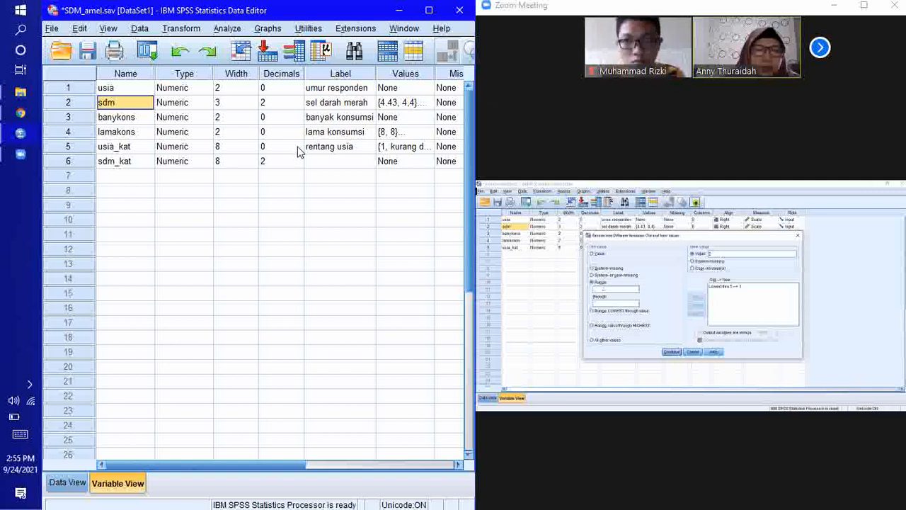
# Try to undo the creation of the sdm_kat variable.
pyautogui.moveTo(600, 140)
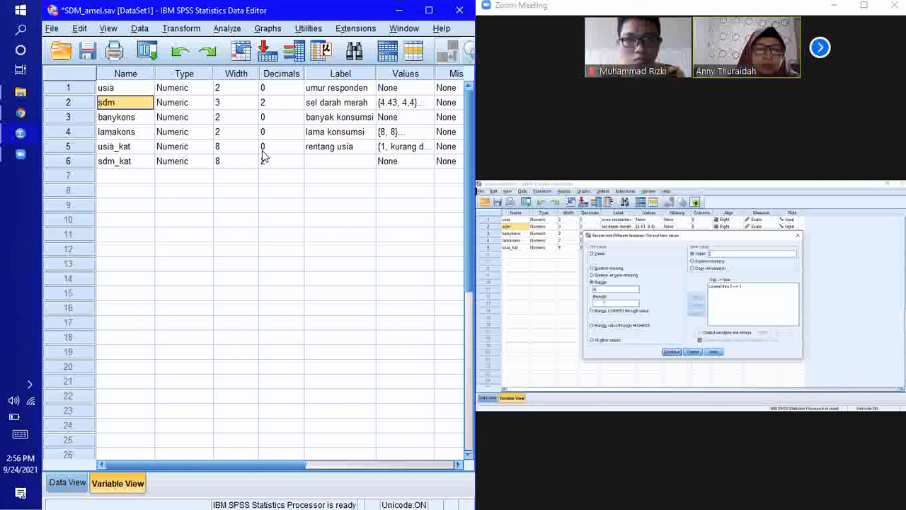
pyautogui.click(239, 161)
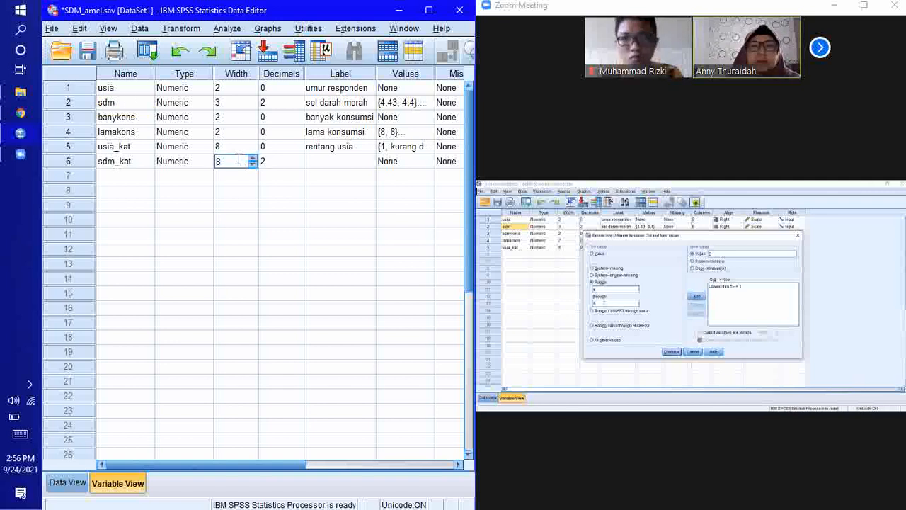
pyautogui.click(136, 162)
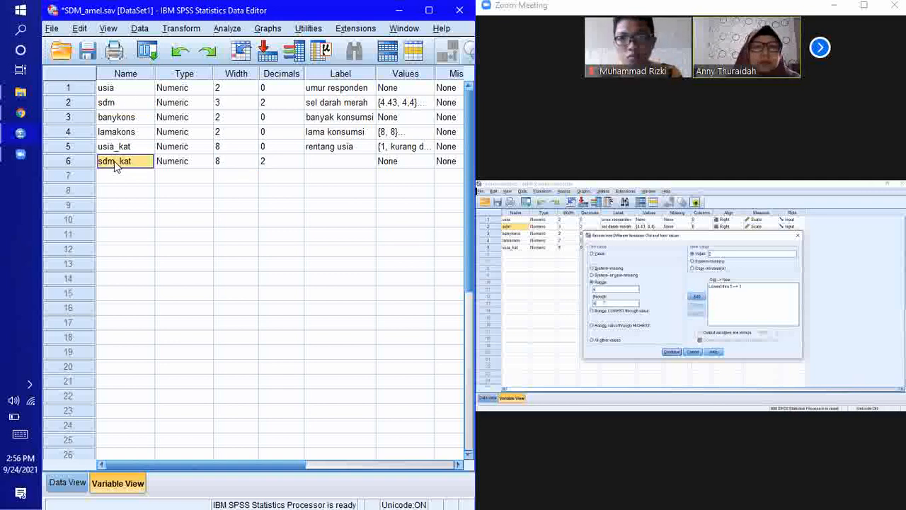
pyautogui.click(512, 269)
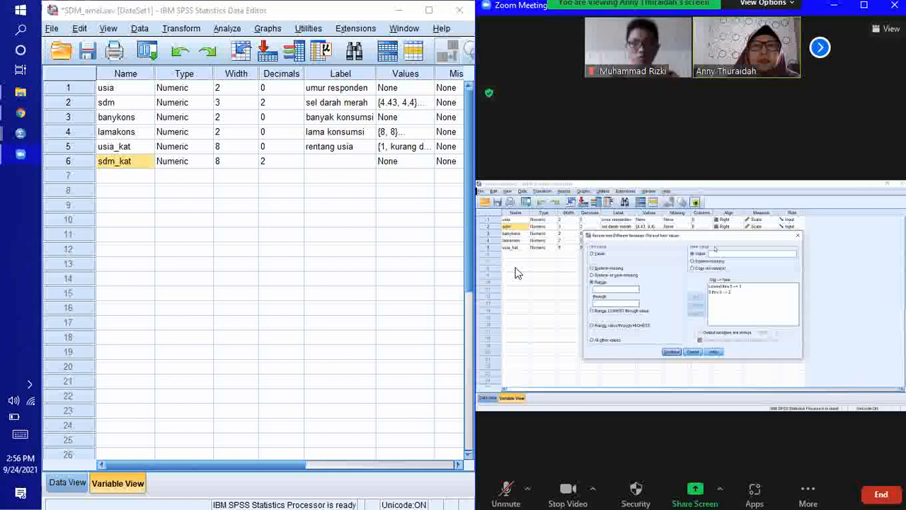
pyautogui.click(284, 249)
pyautogui.click(125, 165)
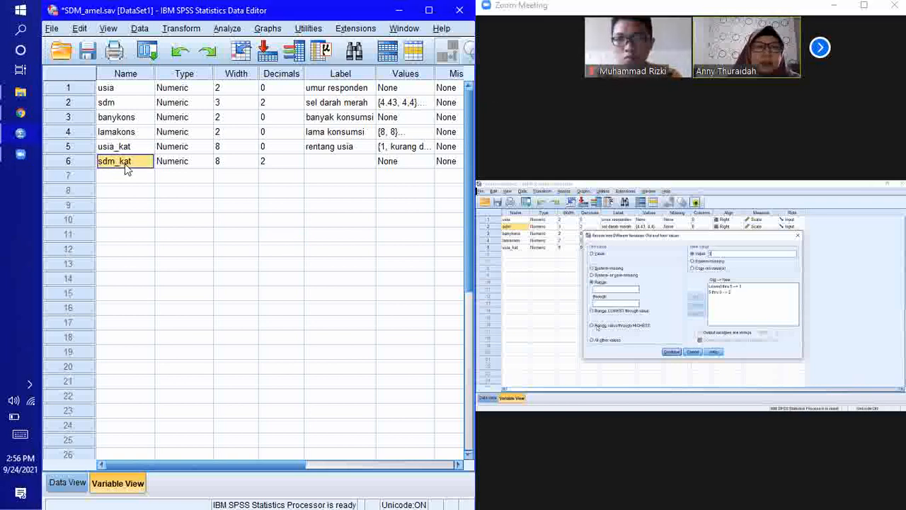
pyautogui.hotkey('ctrl', 'z')
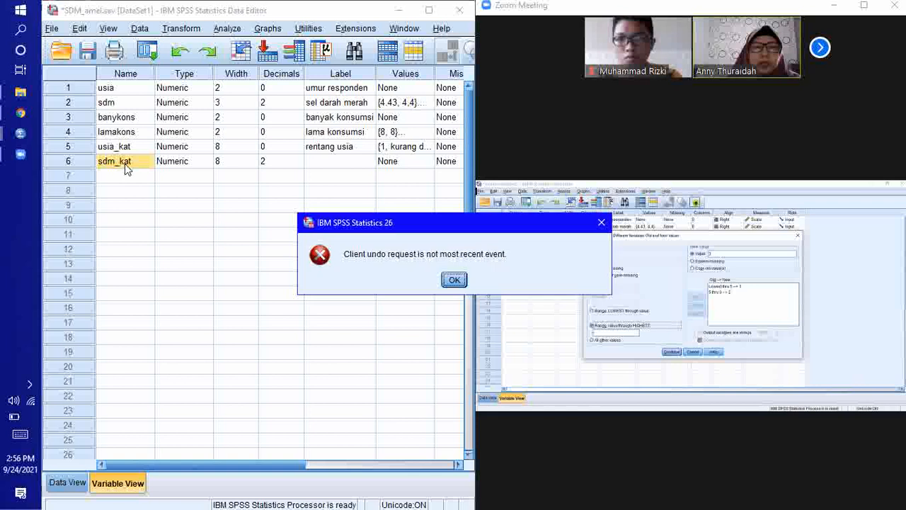
pyautogui.click(454, 280)
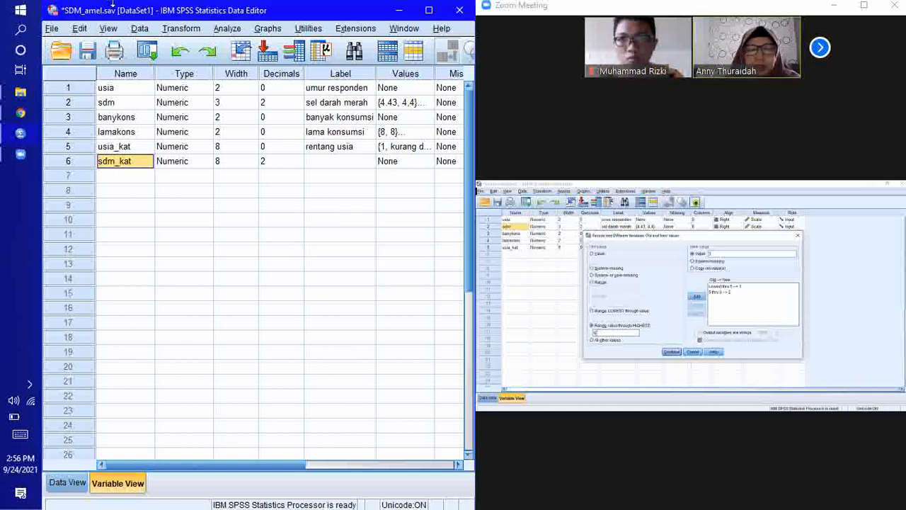
pyautogui.click(183, 55)
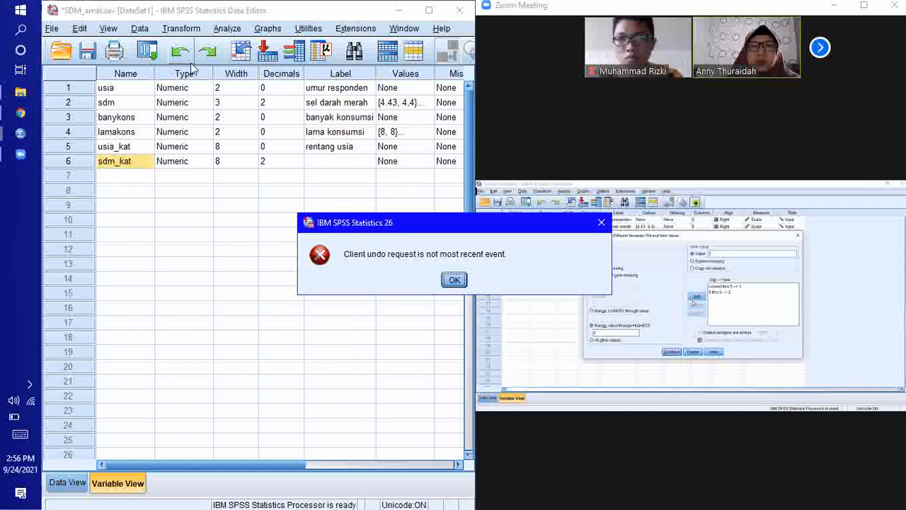
pyautogui.click(454, 280)
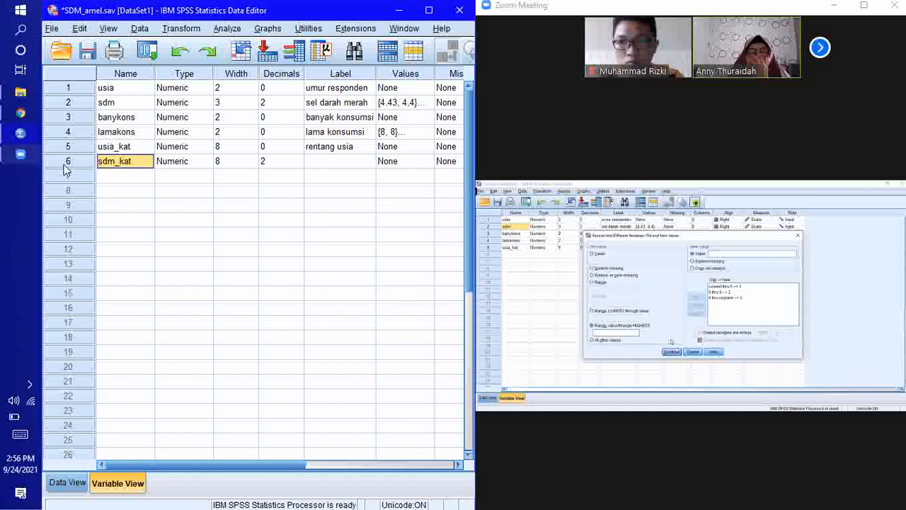
# Delete the sdm_kat variable in row 6 and select the sdm variable.
pyautogui.click(67, 166)
pyautogui.rightClick(71, 167)
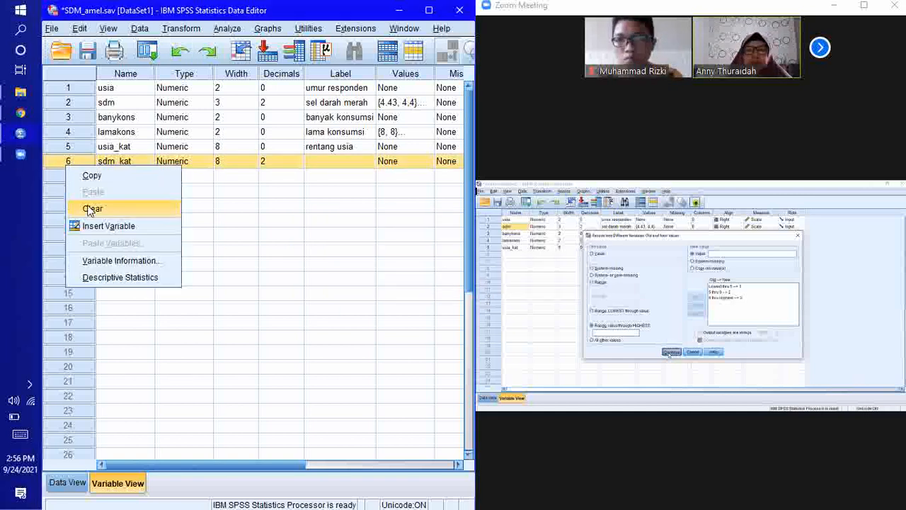
pyautogui.click(87, 204)
pyautogui.click(127, 103)
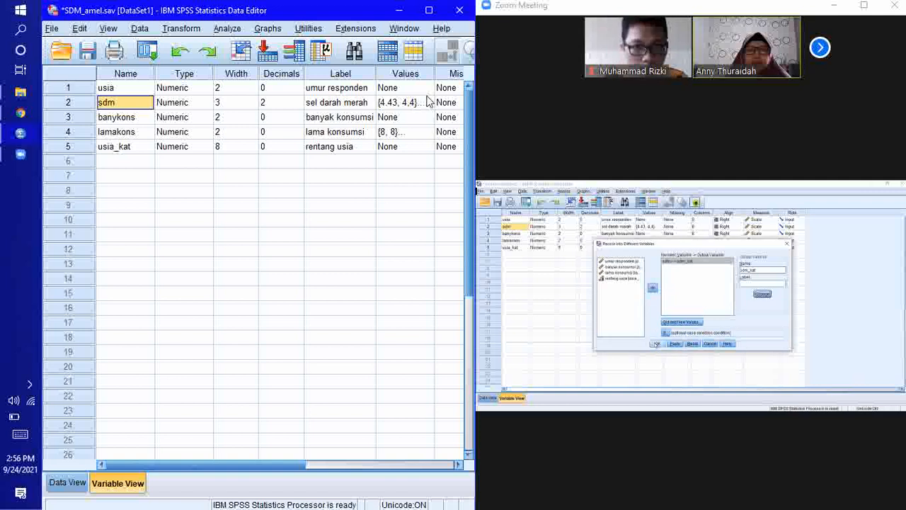
# Examine the shared variable definitions in the Zoom meeting, then take it out of full screen to sit beside the Data Editor.
pyautogui.click(784, 256)
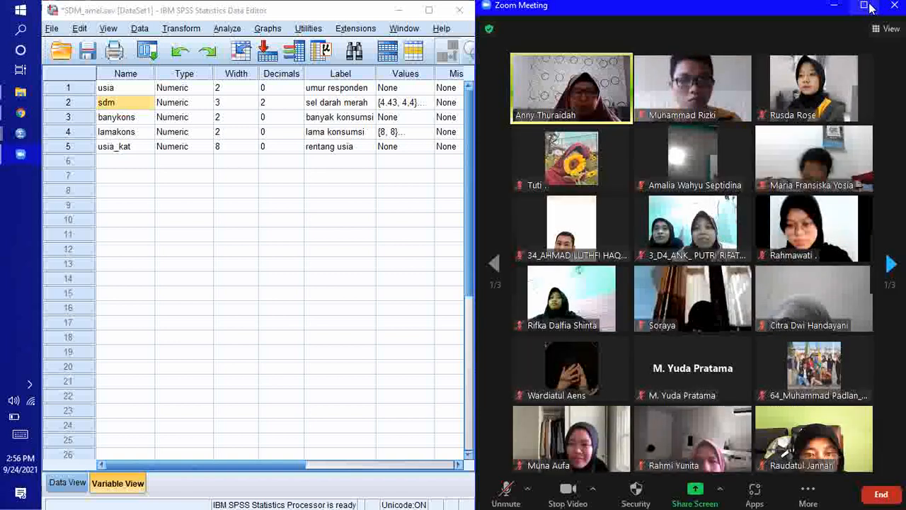
pyautogui.click(870, 5)
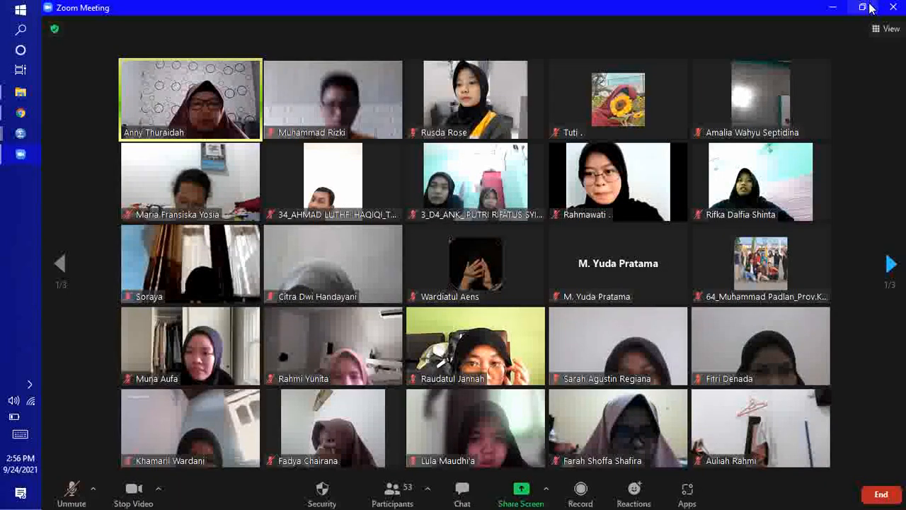
pyautogui.click(870, 7)
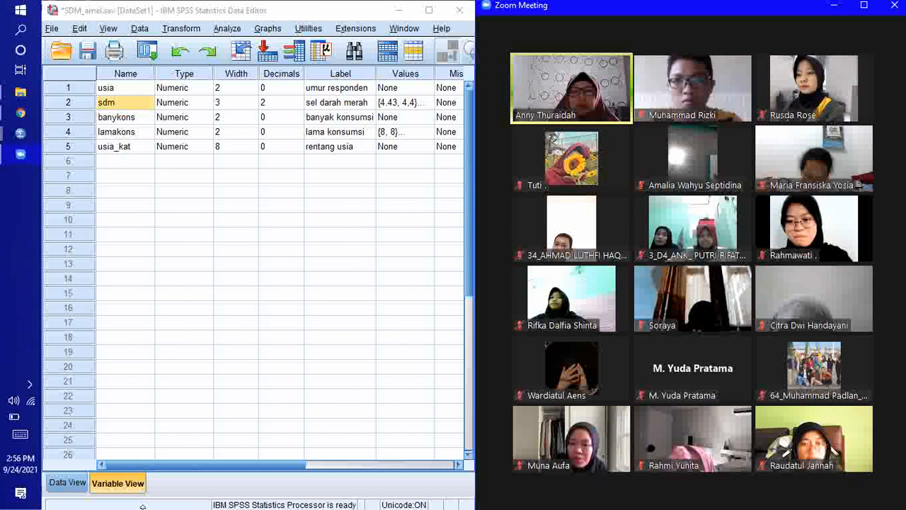
pyautogui.moveTo(247, 465); pyautogui.dragTo(149, 482)
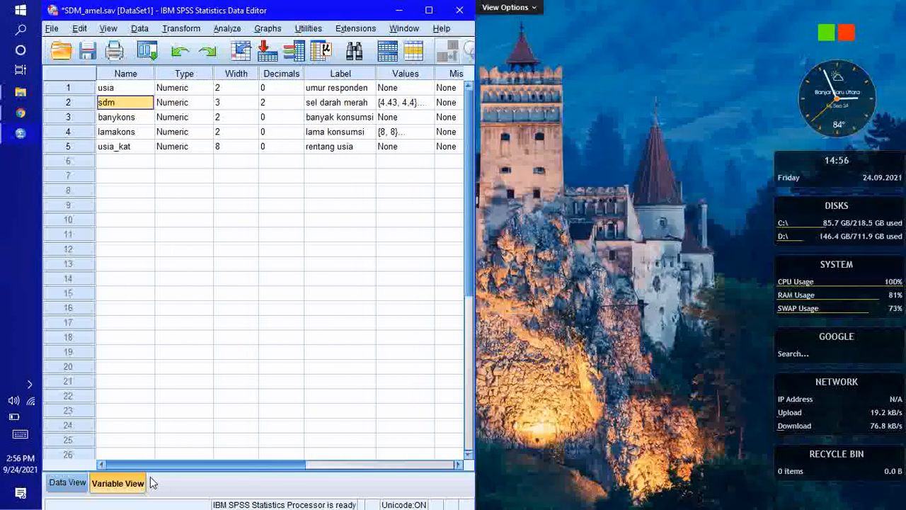
pyautogui.click(566, 345)
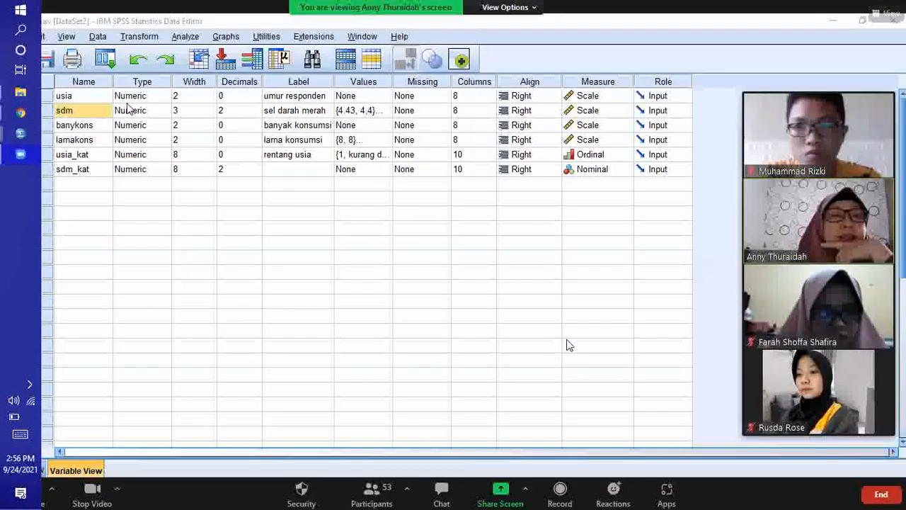
pyautogui.click(885, 14)
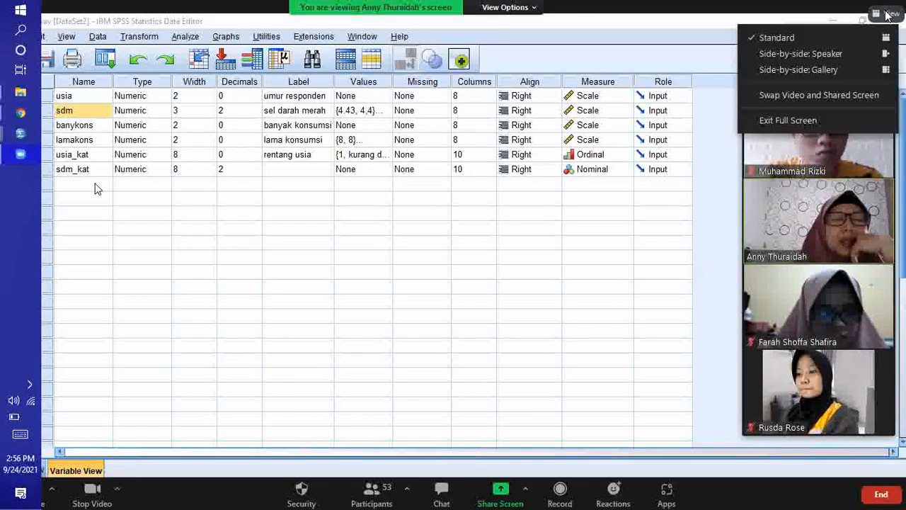
pyautogui.click(773, 123)
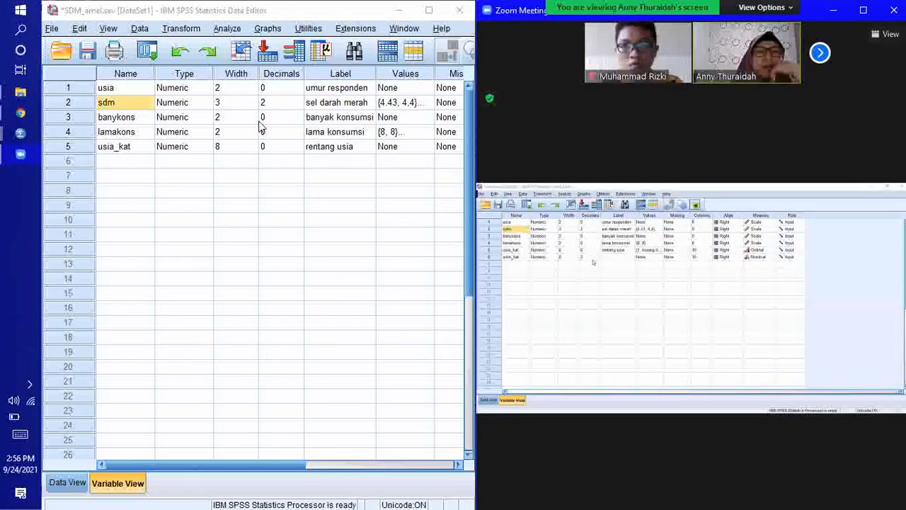
# Define a variable named sdm_kat in row 6 and set its decimals to 0.
pyautogui.click(192, 162)
pyautogui.click(121, 162)
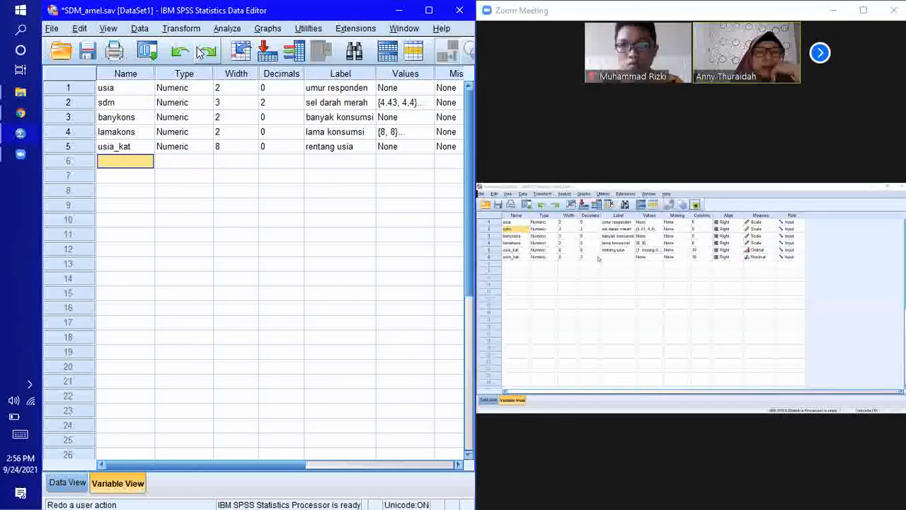
pyautogui.write('sdm_kat')
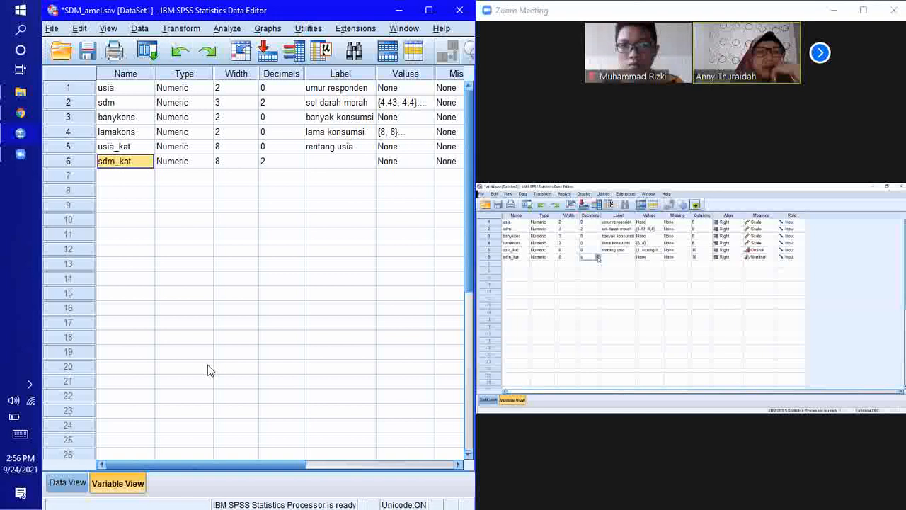
pyautogui.click(289, 161)
pyautogui.click(298, 164)
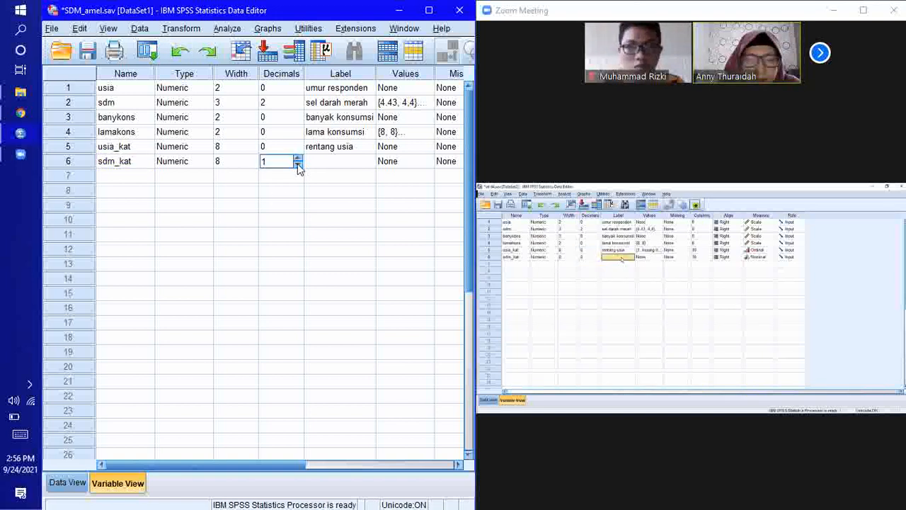
pyautogui.click(298, 165)
# Set the label of the sdm_kat variable to "kategori sdm".
pyautogui.click(315, 163)
pyautogui.write('golongan')
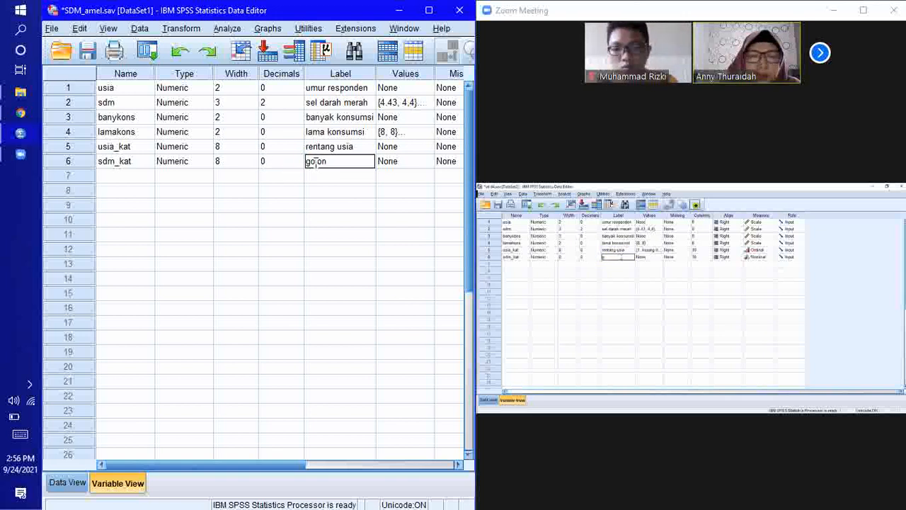
pyautogui.press('BackSpace')
pyautogui.press('BackSpace')
pyautogui.press('BackSpace')
pyautogui.press('BackSpace')
pyautogui.press('BackSpace')
pyautogui.press('BackSpace')
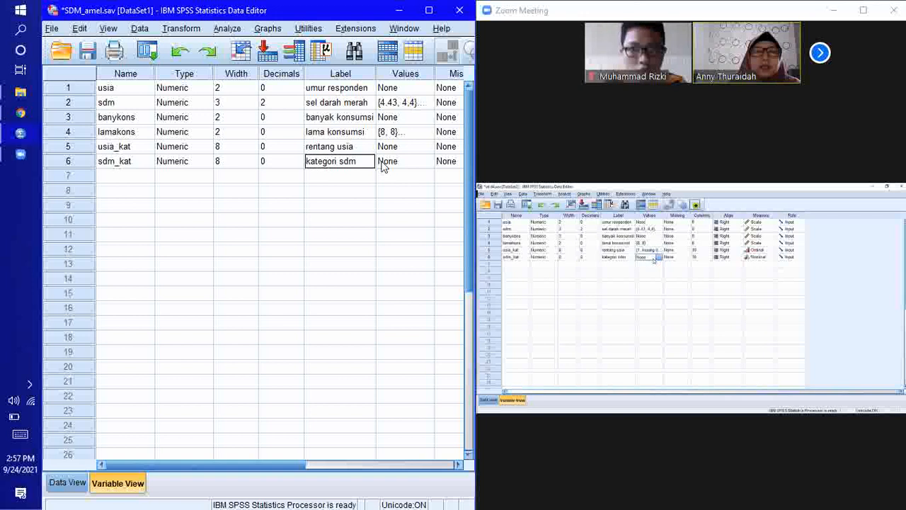
# Add the value label 1 = "dibawah norma;" to the sdm_kat variable.
pyautogui.moveTo(247, 466); pyautogui.dragTo(320, 465)
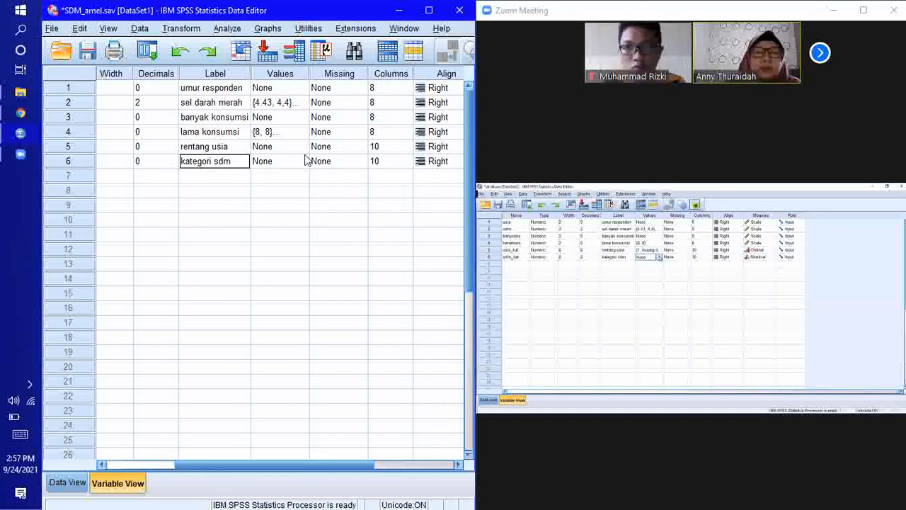
pyautogui.click(304, 164)
pyautogui.click(304, 162)
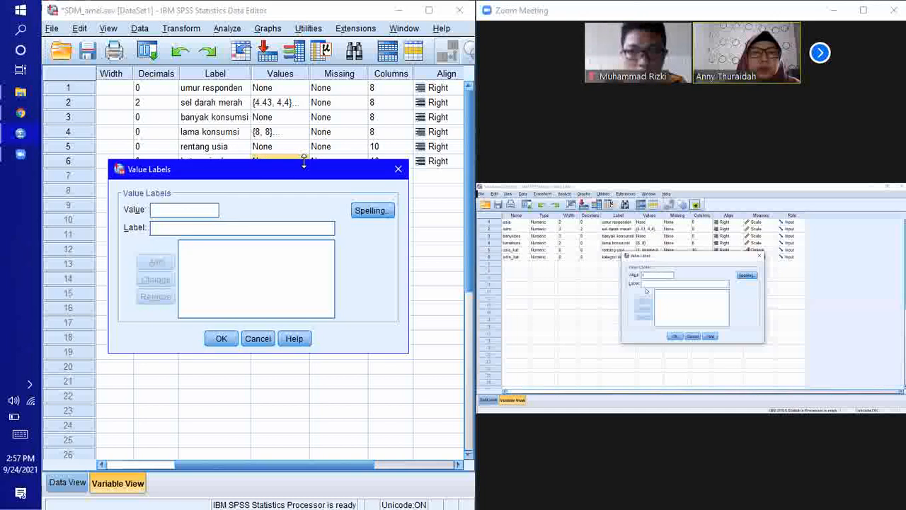
pyautogui.write('1')
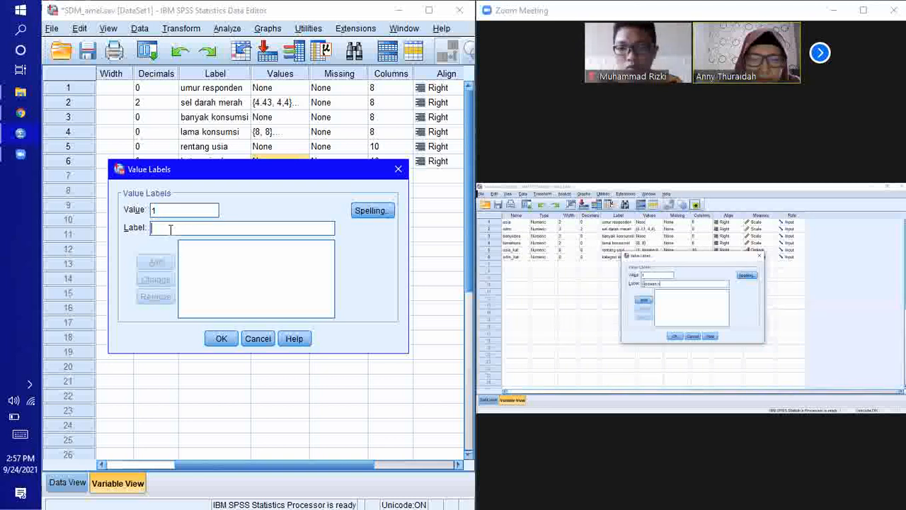
pyautogui.write(' = "dibawah normal')
pyautogui.click(149, 263)
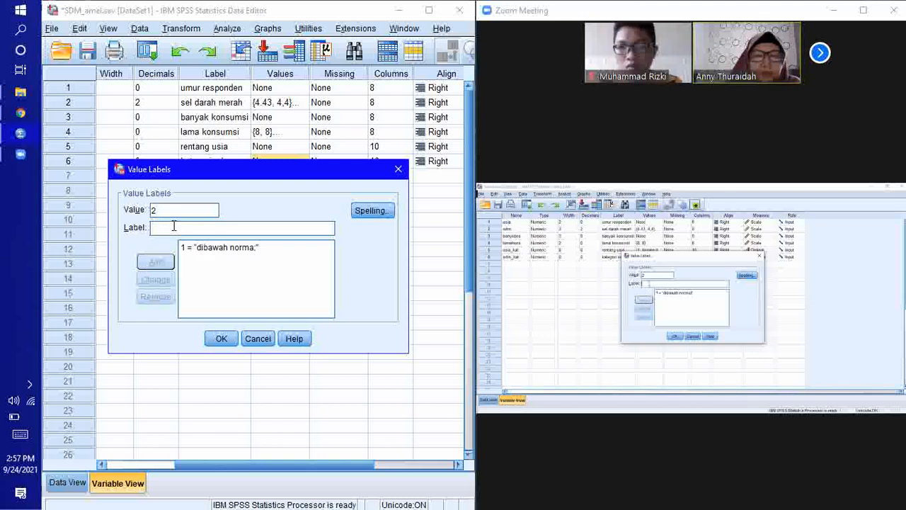
# Add the value labels 2 = "normal" and 3 = "lebih dari normal" to sdm_kat and apply them.
pyautogui.write('normal')
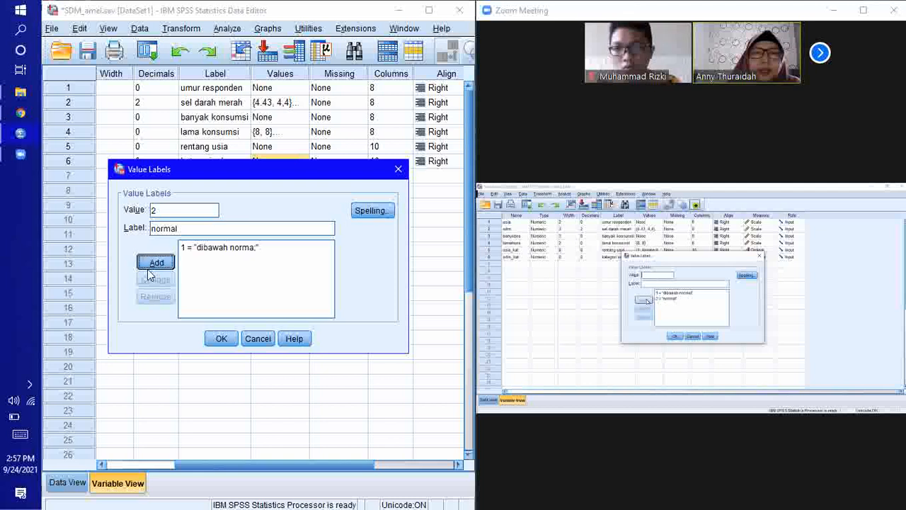
pyautogui.click(153, 262)
pyautogui.click(165, 227)
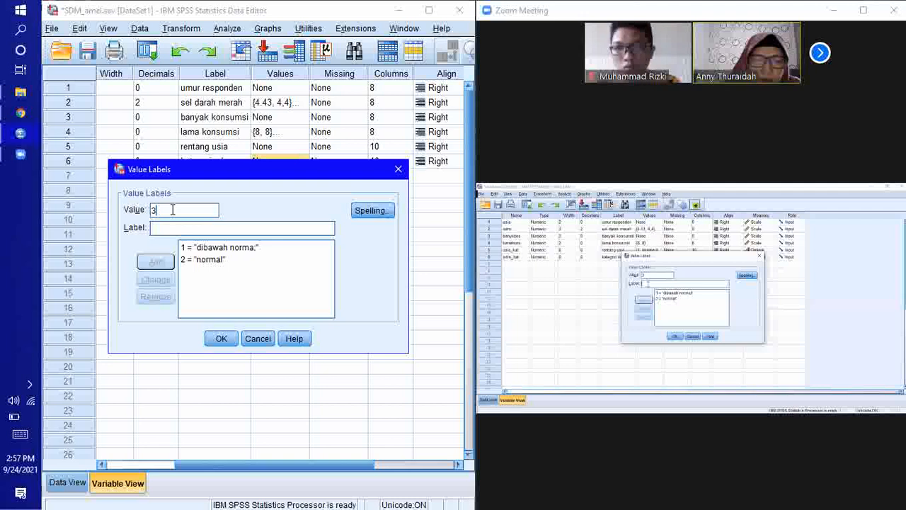
pyautogui.write('lebih dari normal')
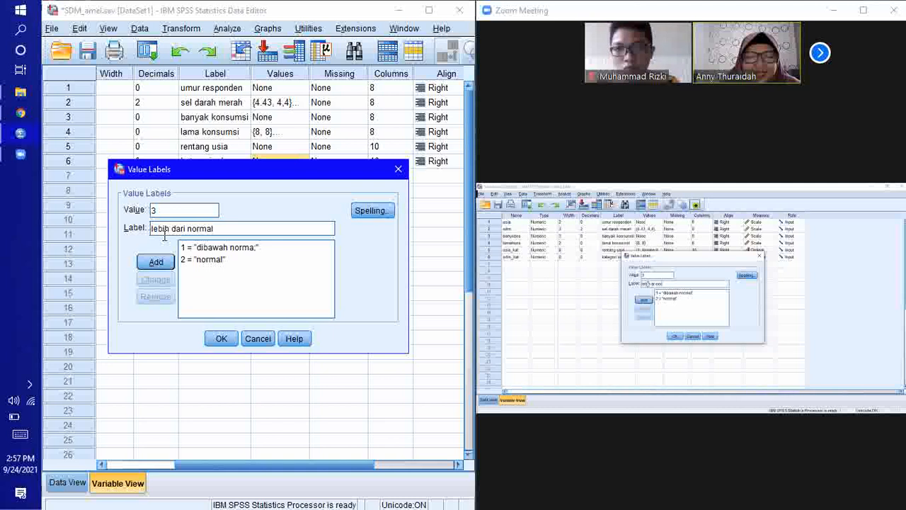
pyautogui.click(156, 262)
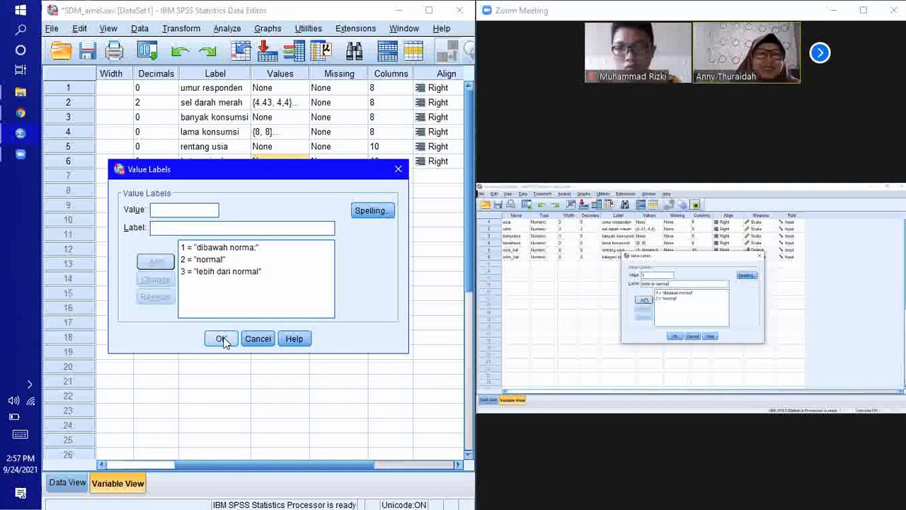
pyautogui.click(221, 339)
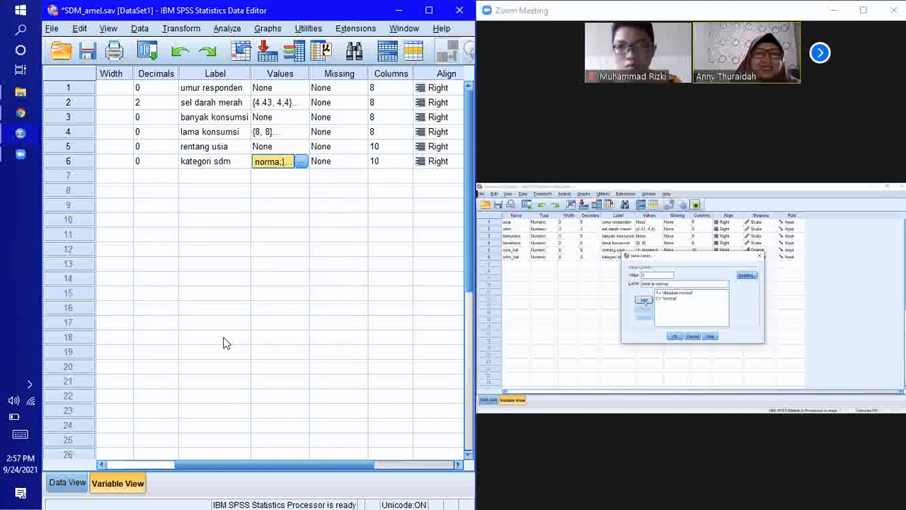
pyautogui.click(233, 163)
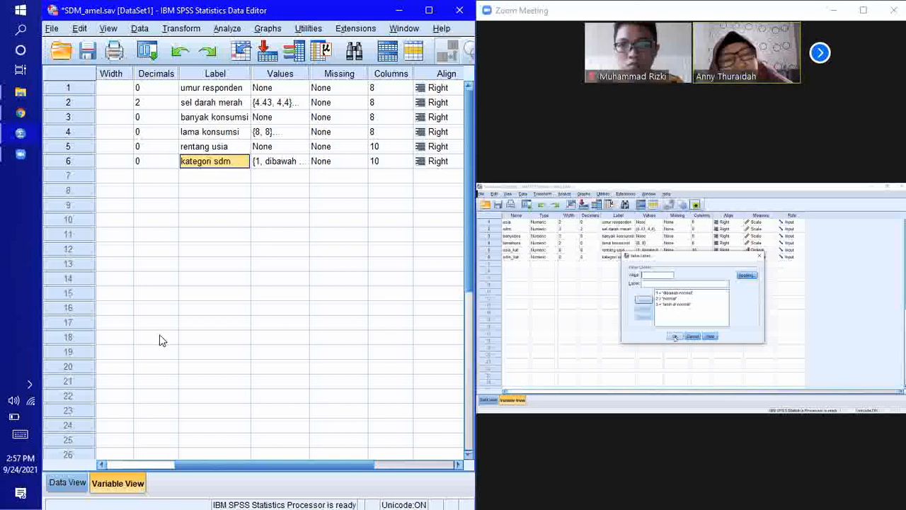
pyautogui.moveTo(234, 464); pyautogui.dragTo(135, 448)
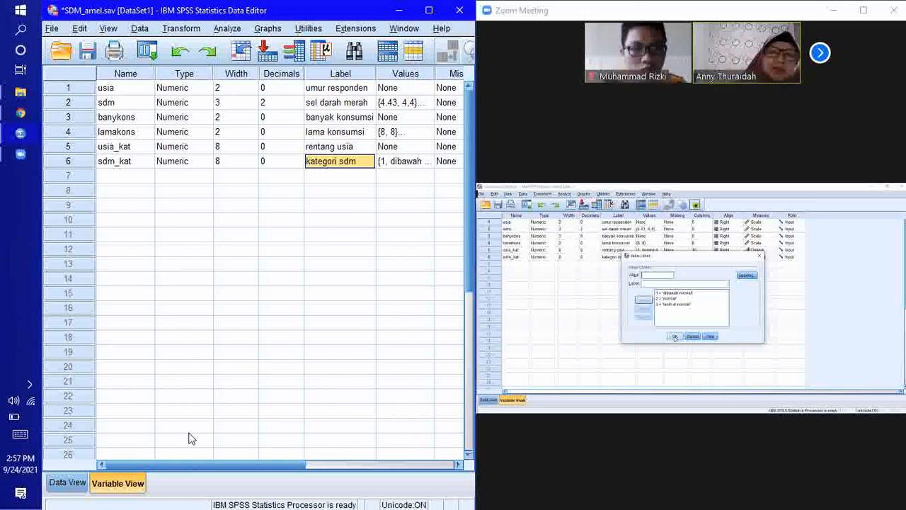
pyautogui.moveTo(203, 464); pyautogui.dragTo(364, 454)
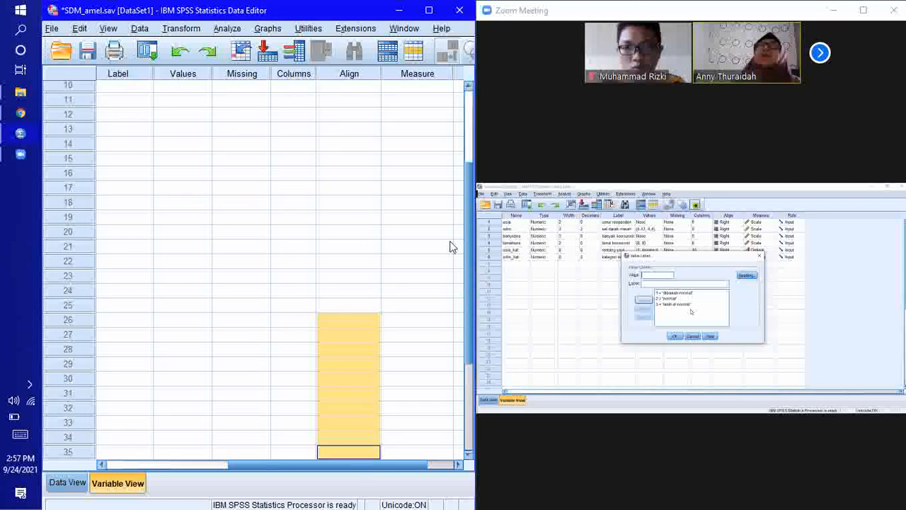
pyautogui.scroll(3, 470, 251)
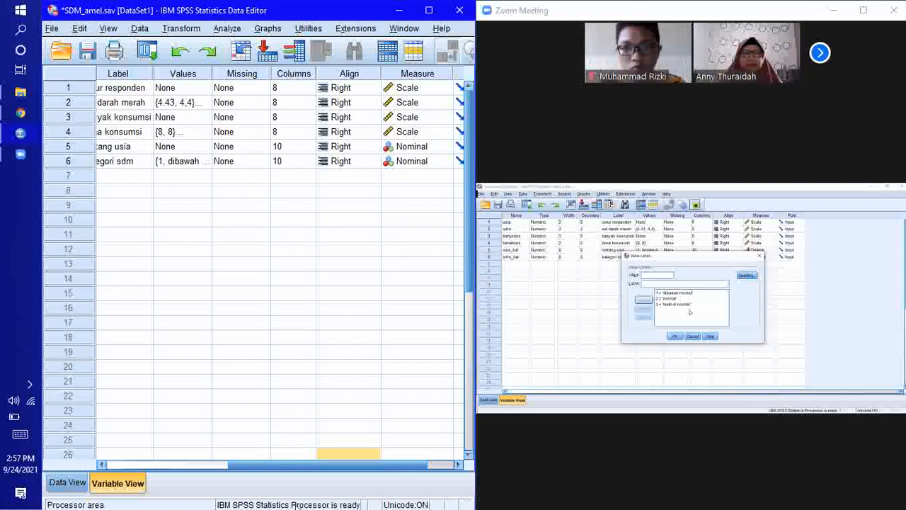
pyautogui.moveTo(333, 467); pyautogui.dragTo(162, 449)
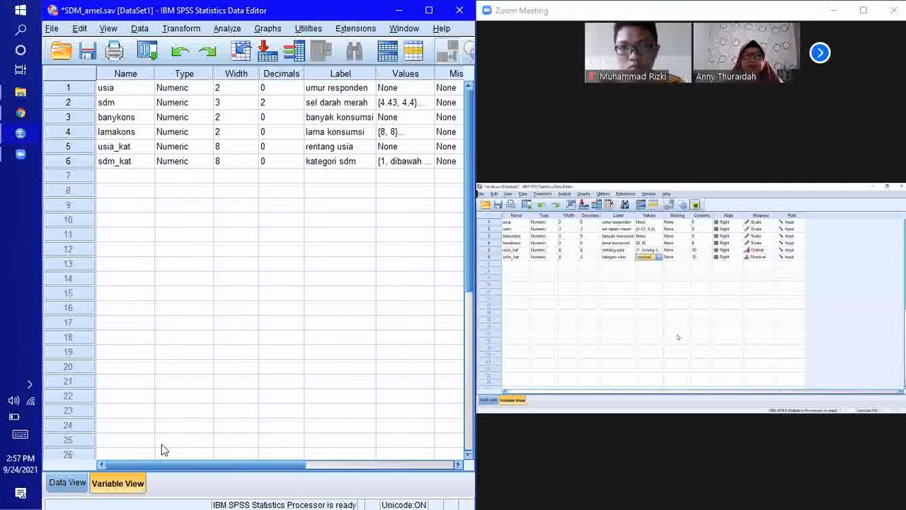
pyautogui.click(337, 162)
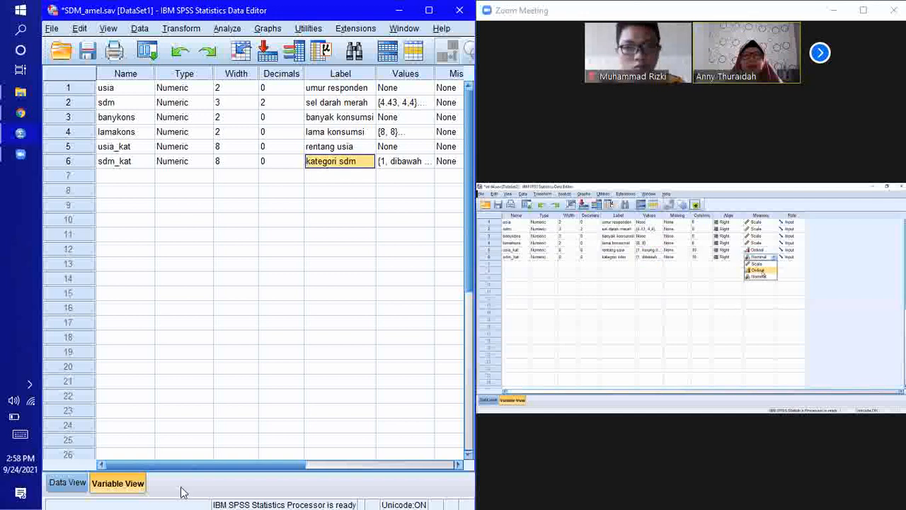
# Set the measurement level of the usia_kat and sdm_kat variables to Ordinal.
pyautogui.moveTo(244, 471); pyautogui.dragTo(403, 469)
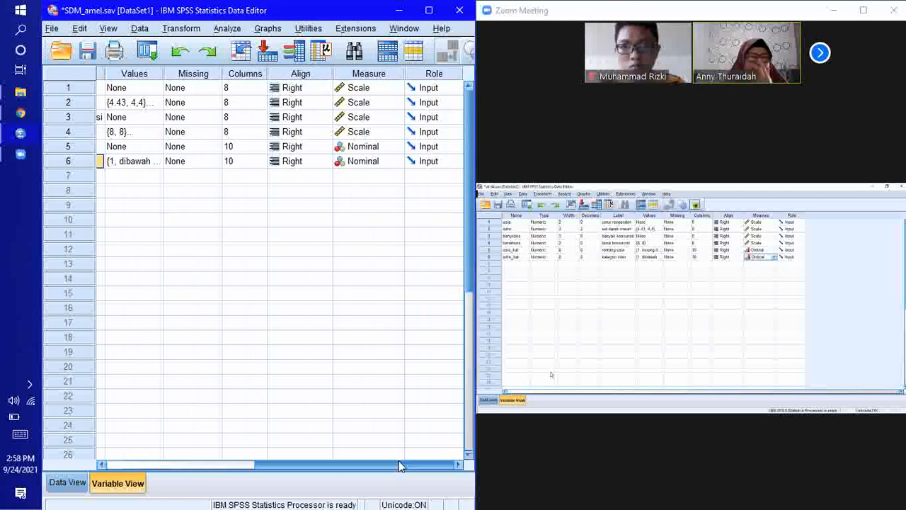
pyautogui.click(411, 147)
pyautogui.click(396, 147)
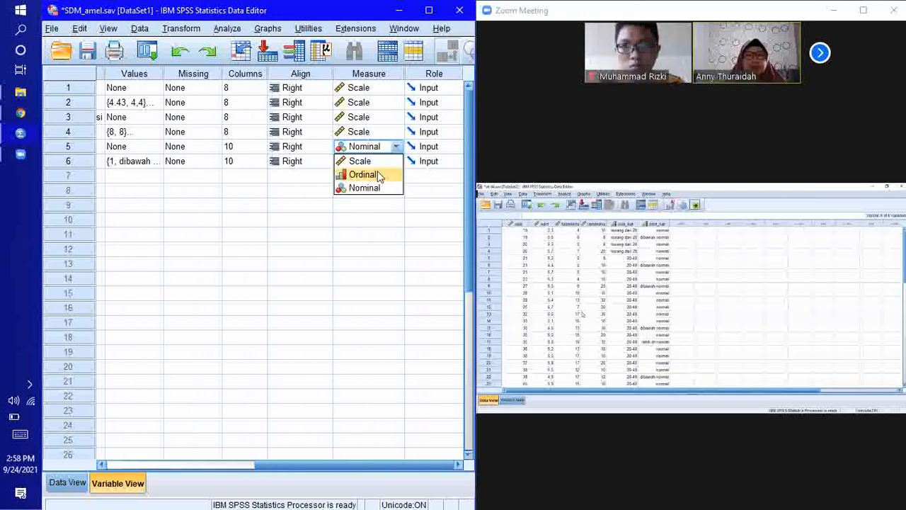
pyautogui.click(379, 176)
pyautogui.click(397, 161)
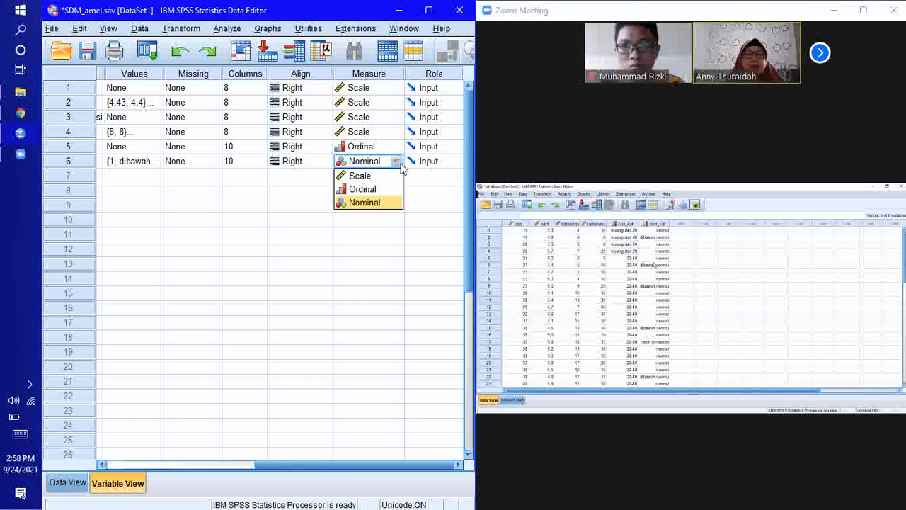
pyautogui.click(374, 189)
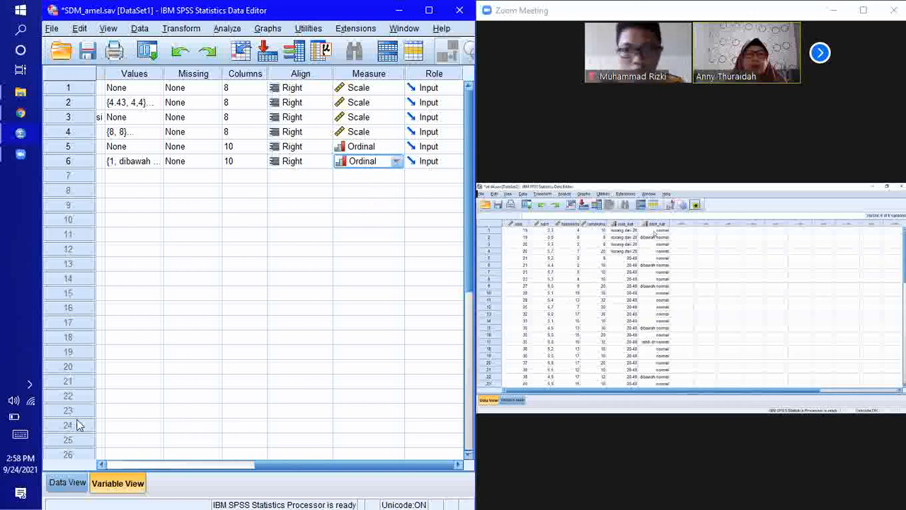
# Show the data cases and display the numeric codes instead of the value labels.
pyautogui.click(63, 487)
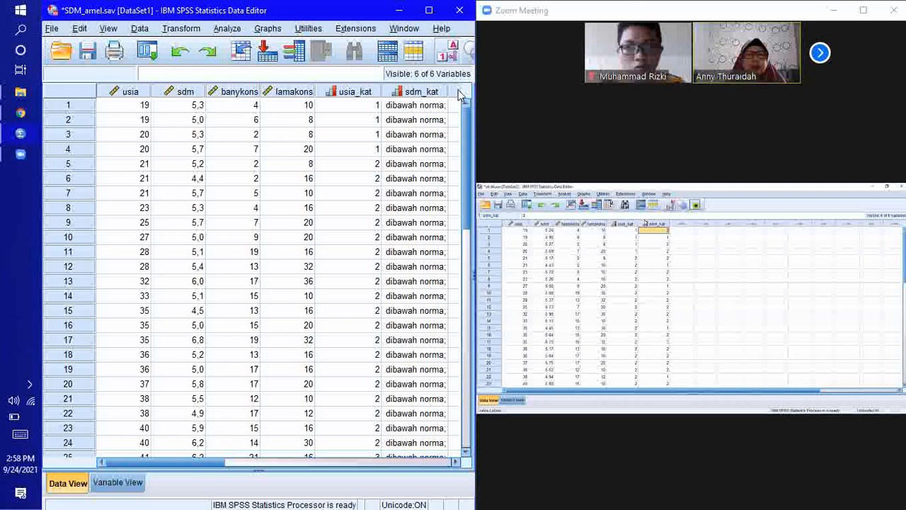
pyautogui.click(409, 107)
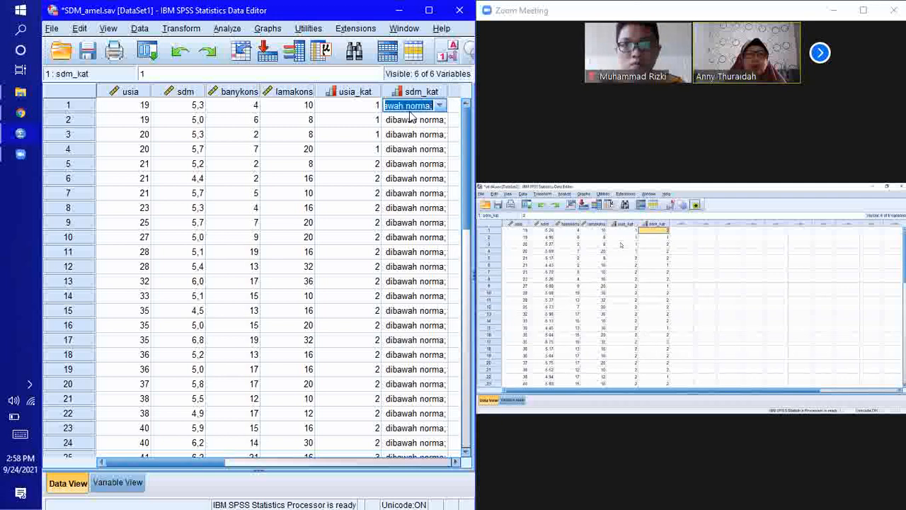
pyautogui.click(410, 120)
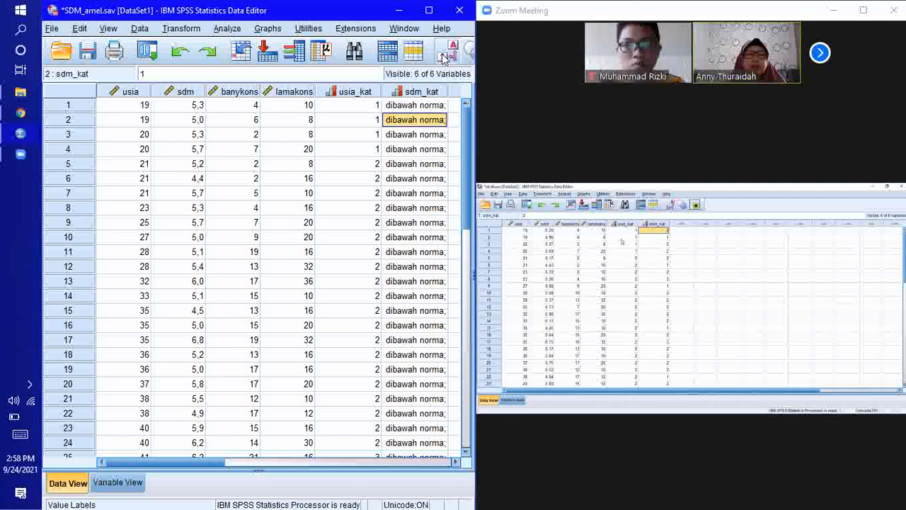
pyautogui.click(444, 56)
pyautogui.click(445, 57)
pyautogui.click(444, 56)
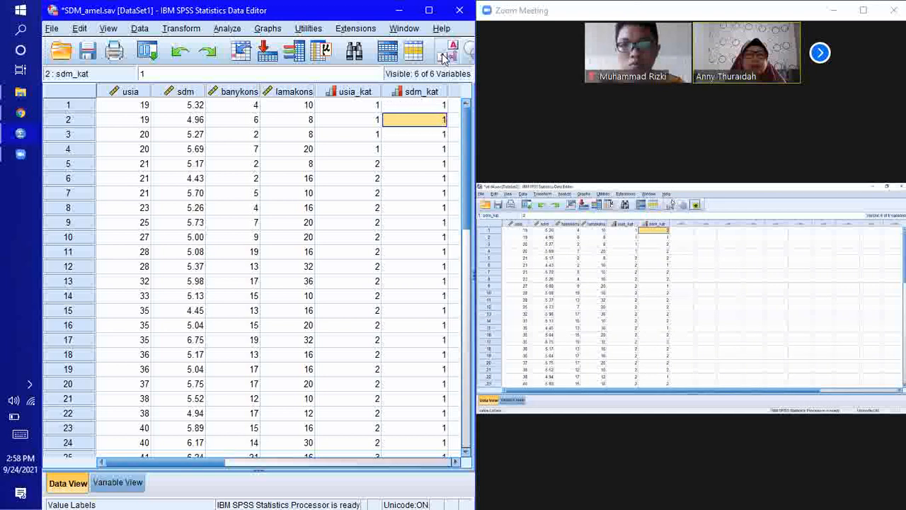
pyautogui.click(444, 57)
pyautogui.click(445, 56)
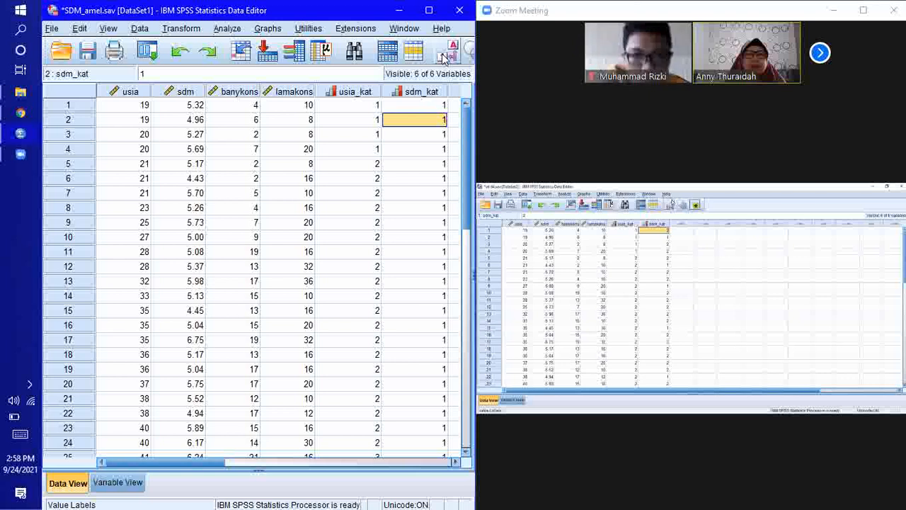
# Enlarge the shared Zoom screen to examine its sdm_kat values, restore it, and compare the own data with value labels shown and hidden.
pyautogui.click(689, 162)
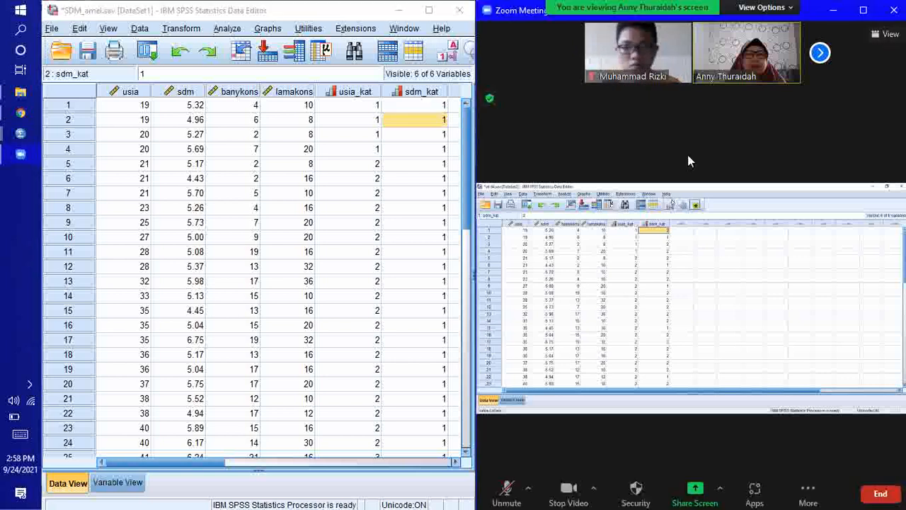
pyautogui.click(862, 11)
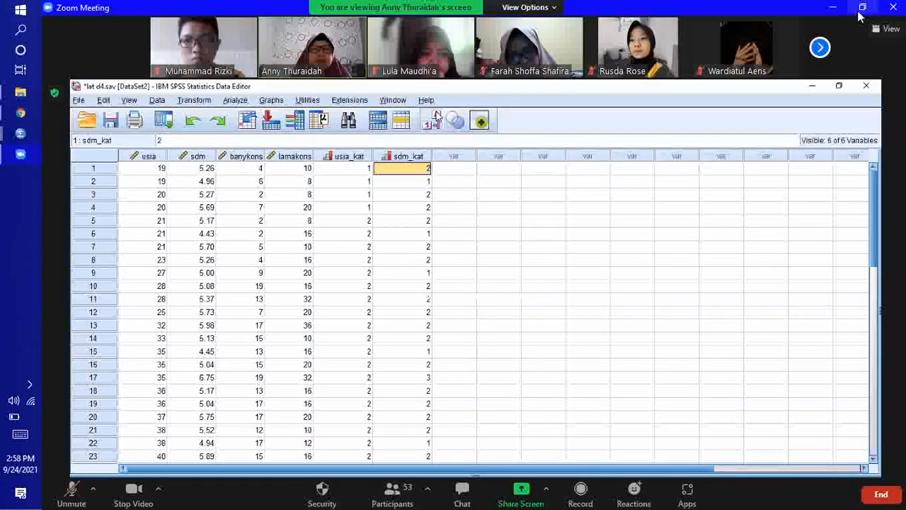
pyautogui.click(861, 9)
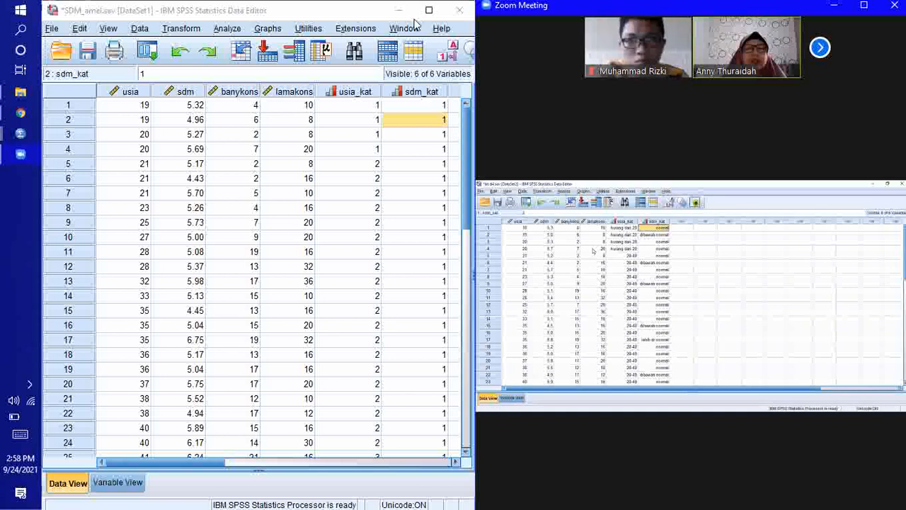
pyautogui.click(450, 53)
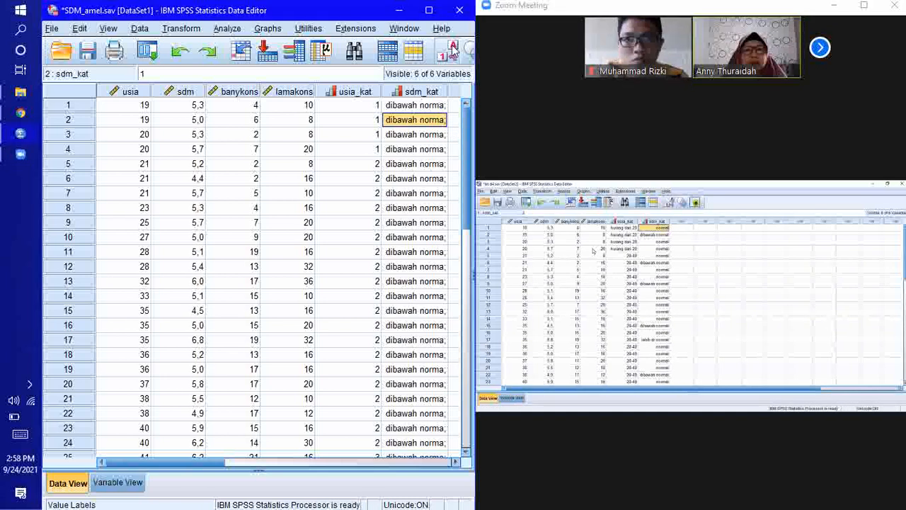
pyautogui.click(444, 61)
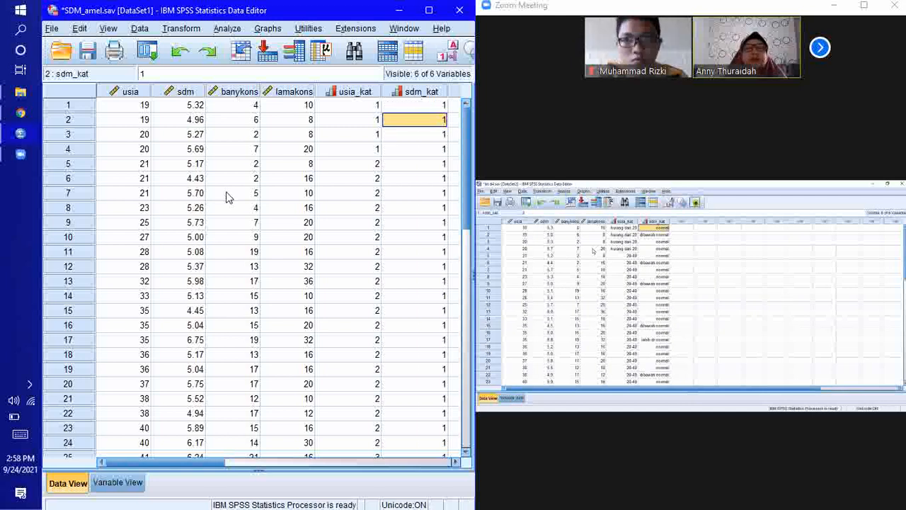
# Add the value label 1 = "kurang dari 20" to the usia_kat variable (rentang usia).
pyautogui.click(117, 482)
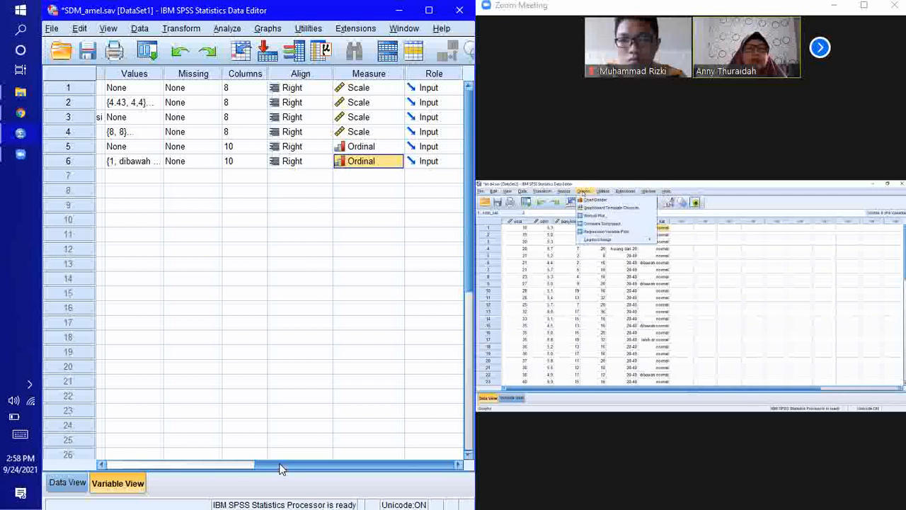
pyautogui.moveTo(281, 467); pyautogui.dragTo(149, 448)
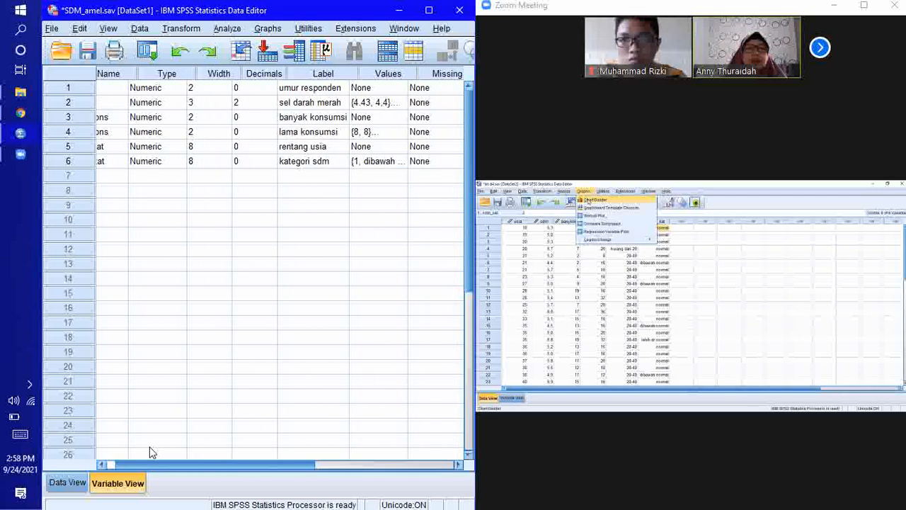
pyautogui.click(256, 155)
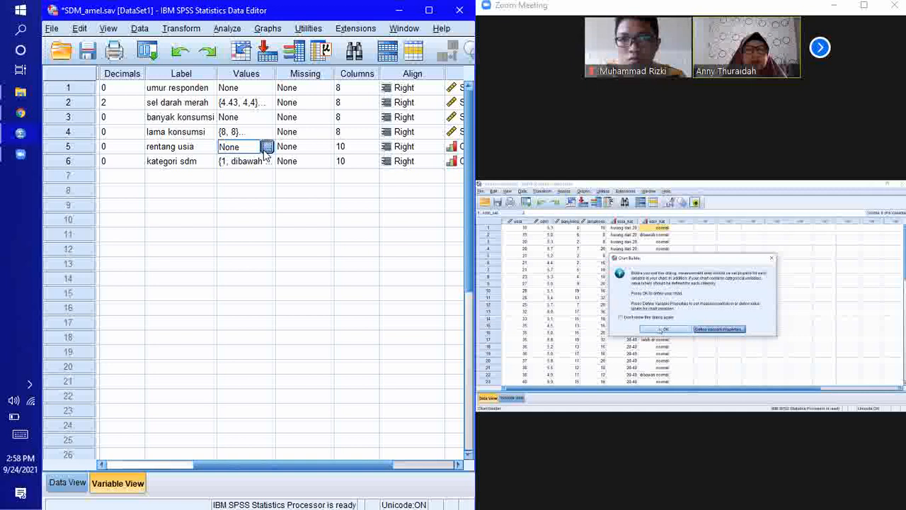
pyautogui.click(266, 147)
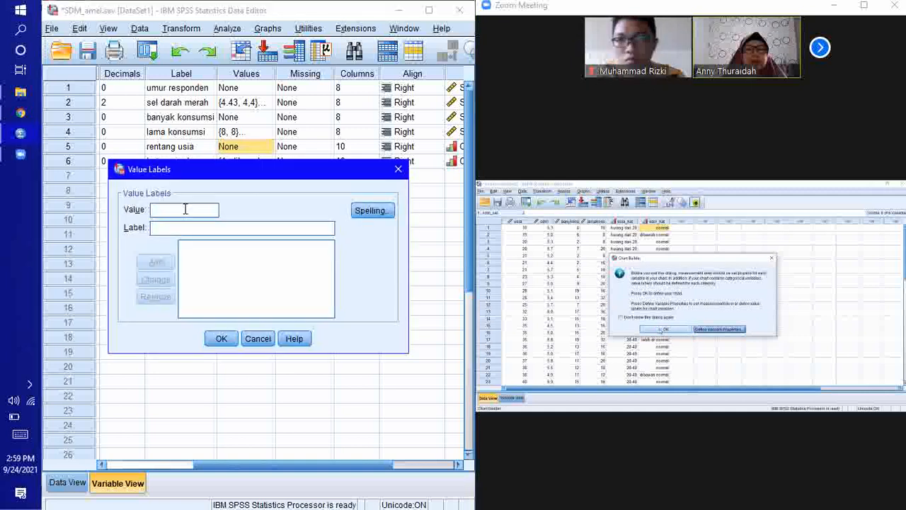
pyautogui.write('1')
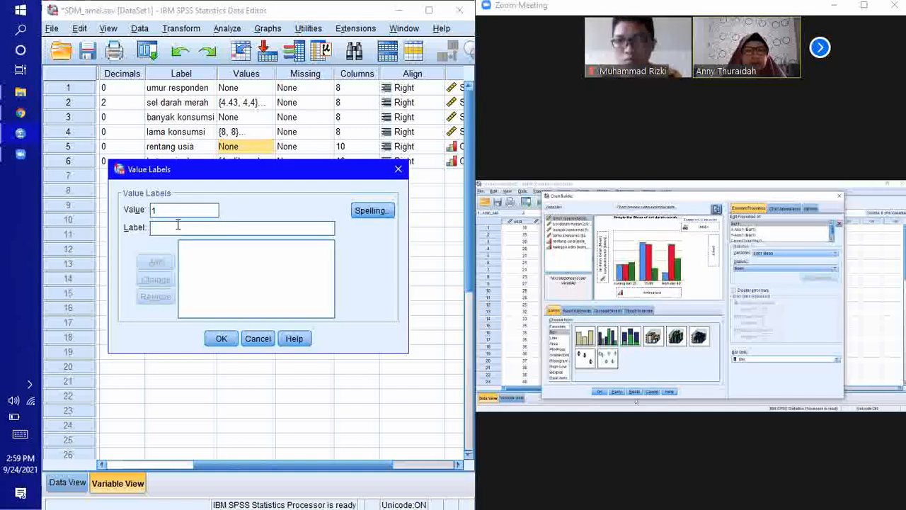
pyautogui.click(177, 226)
pyautogui.write('kurang da')
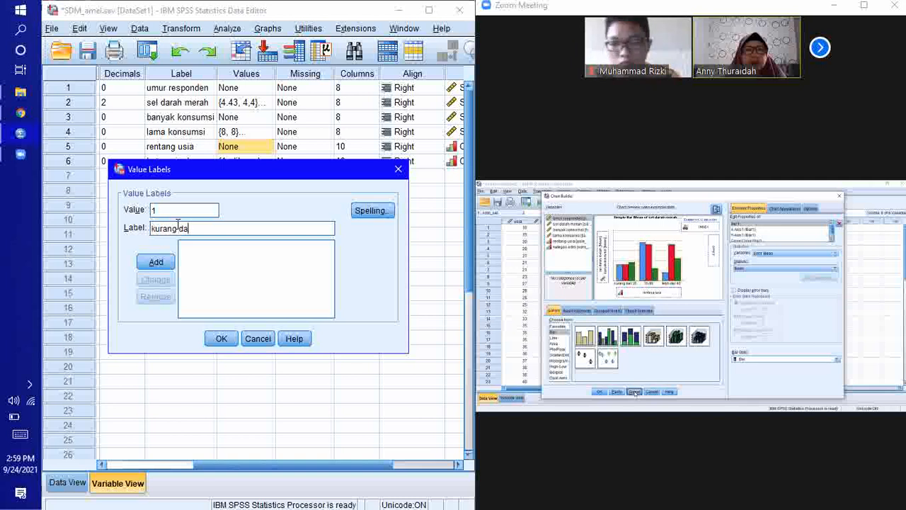
pyautogui.write('ri 20')
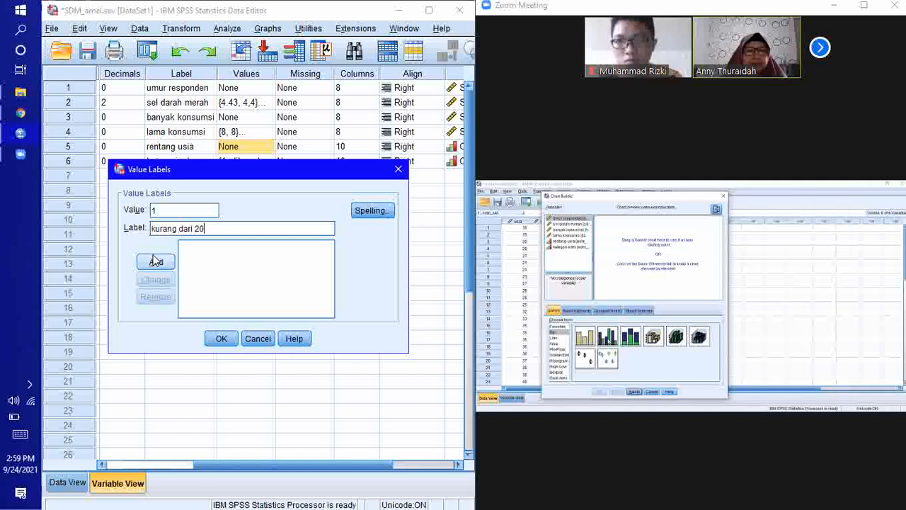
pyautogui.click(155, 261)
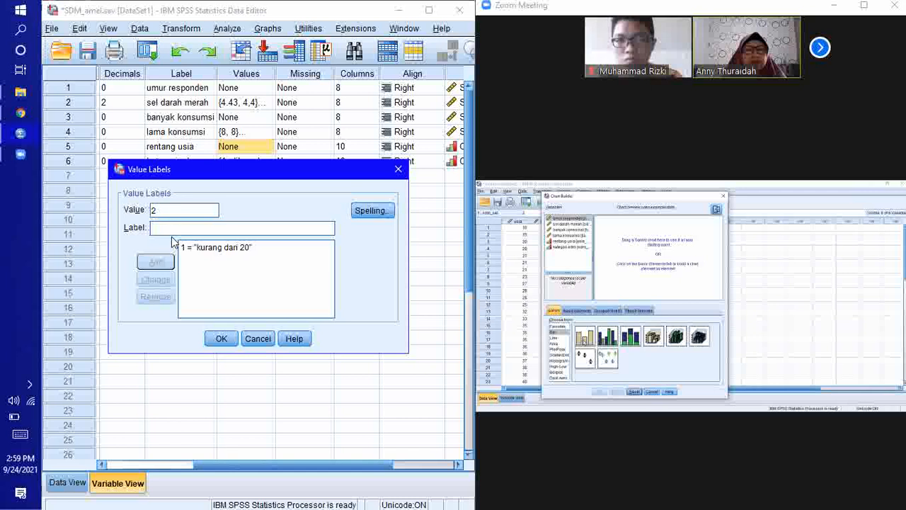
# Add the value label 2 = "20-40" to the usia_kat variable.
pyautogui.write('2')
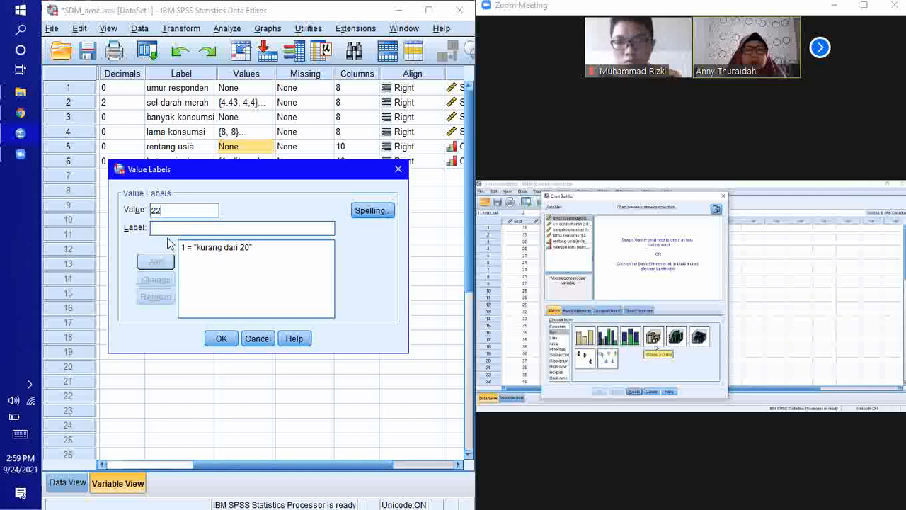
pyautogui.write('0-40')
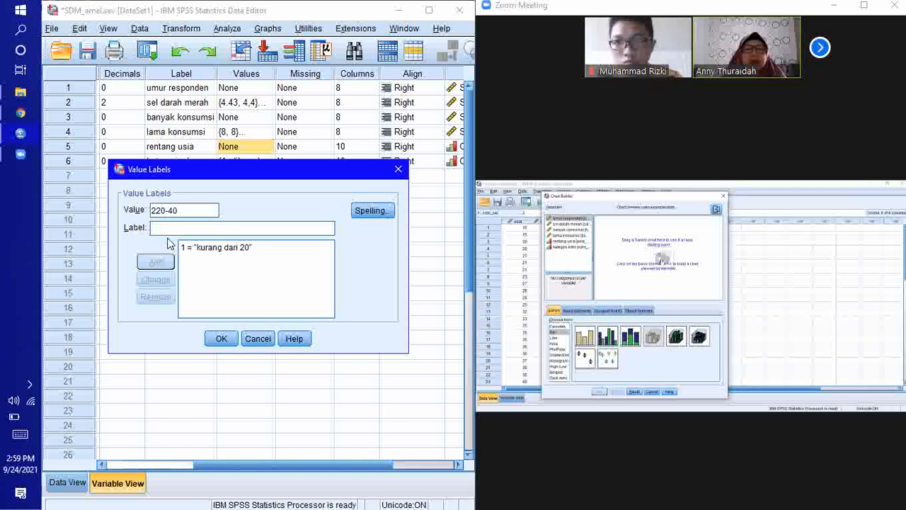
pyautogui.press('Left')
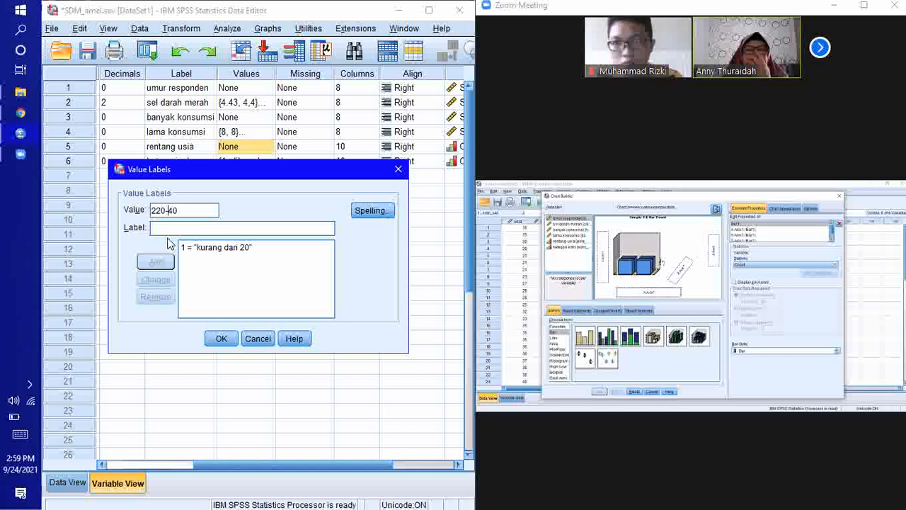
pyautogui.hotkey('shift', 'Left')
pyautogui.hotkey('shift', 'Left')
pyautogui.hotkey('shift', 'Left')
pyautogui.hotkey('shift', 'Left')
pyautogui.hotkey('shift', 'Left')
pyautogui.hotkey('shift', 'Left')
pyautogui.hotkey('ctrl', 'c')
pyautogui.press('BackSpace')
pyautogui.hotkey('ctrl', 'v')
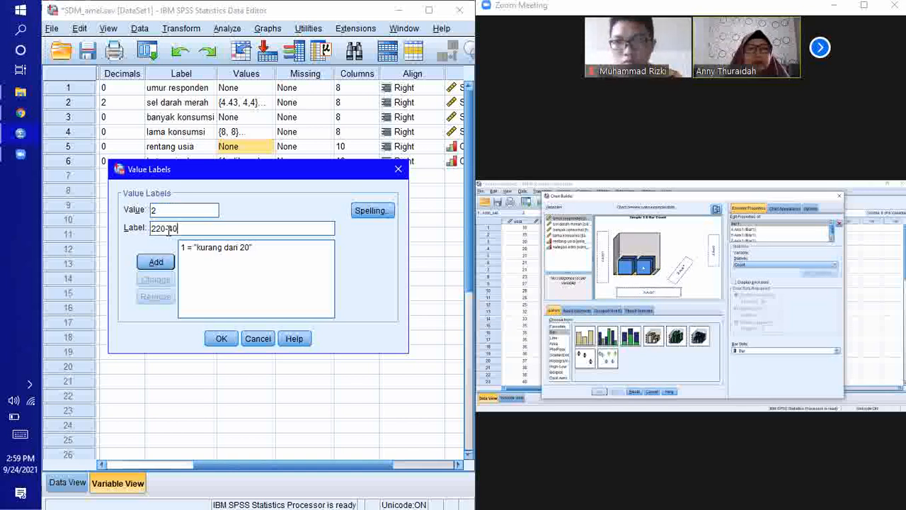
pyautogui.press('Home')
pyautogui.press('Delete')
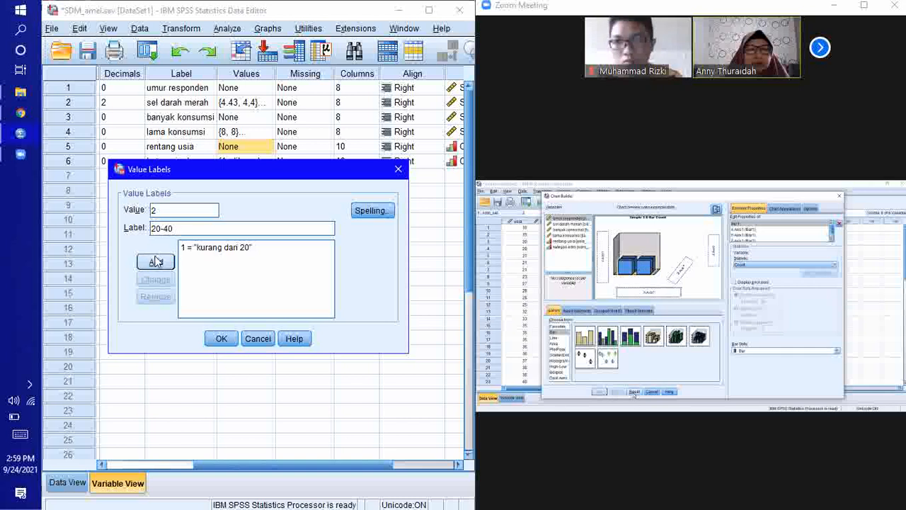
pyautogui.click(156, 262)
# Add the value label 3 = "lebih dari 40" to usia_kat and apply the label definitions.
pyautogui.click(172, 211)
pyautogui.write('3')
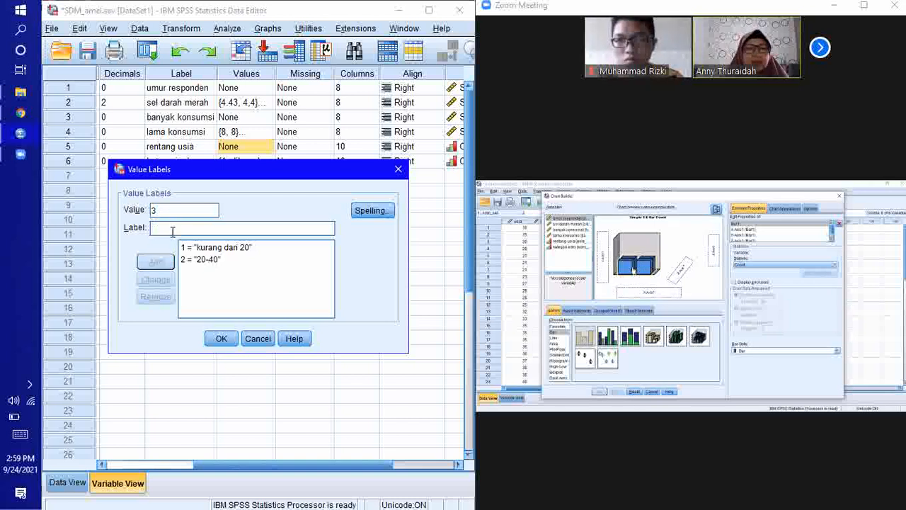
pyautogui.write('lebih ')
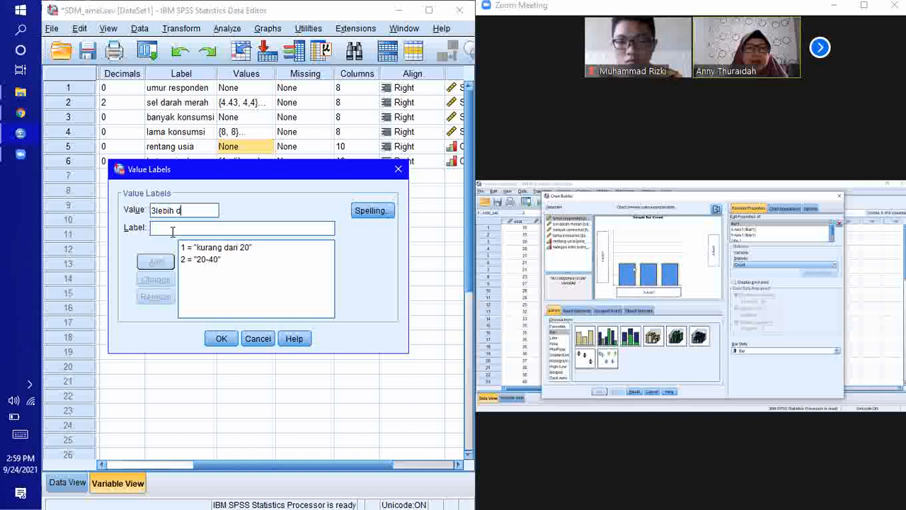
pyautogui.write('d')
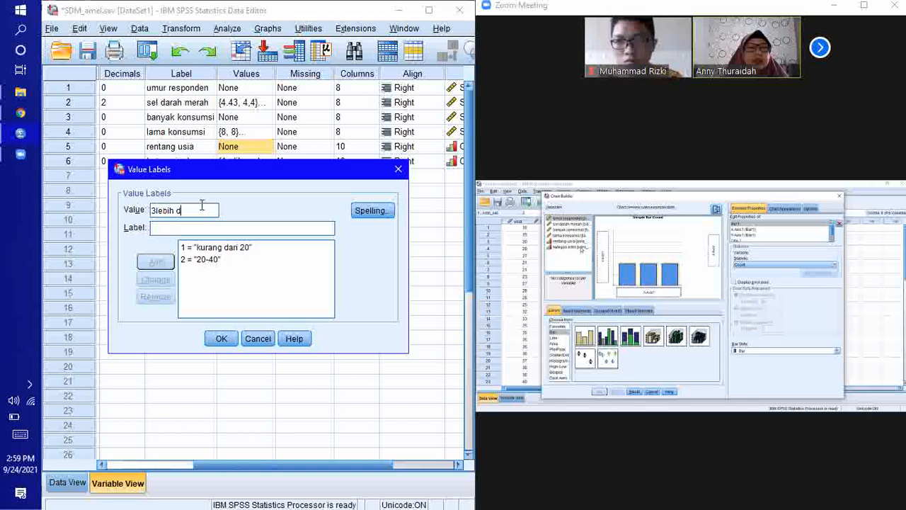
pyautogui.press('BackSpace')
pyautogui.press('BackSpace')
pyautogui.press('BackSpace')
pyautogui.press('BackSpace')
pyautogui.press('BackSpace')
pyautogui.press('BackSpace')
pyautogui.press('BackSpace')
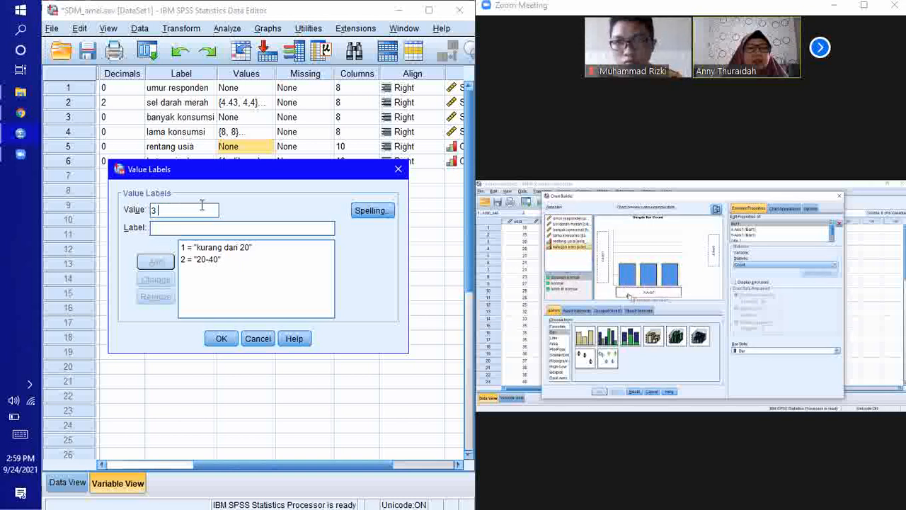
pyautogui.click(180, 230)
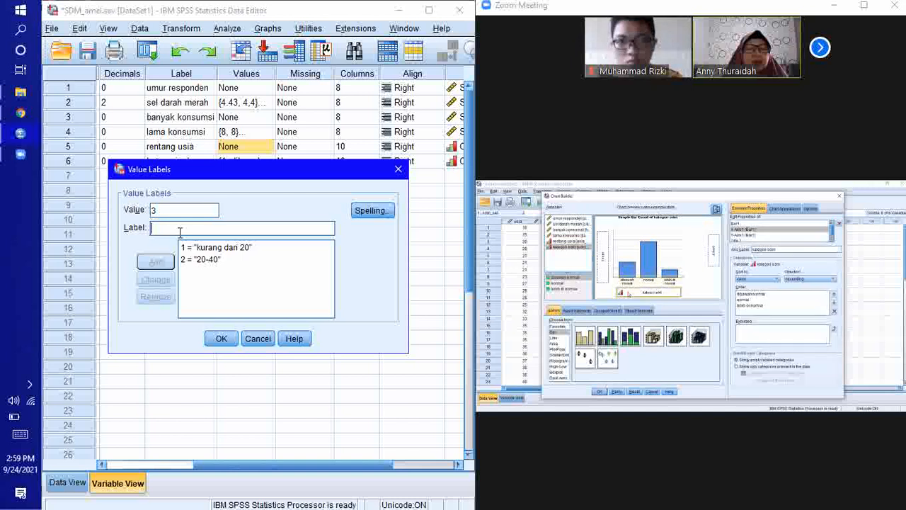
pyautogui.write('lebih dari 40')
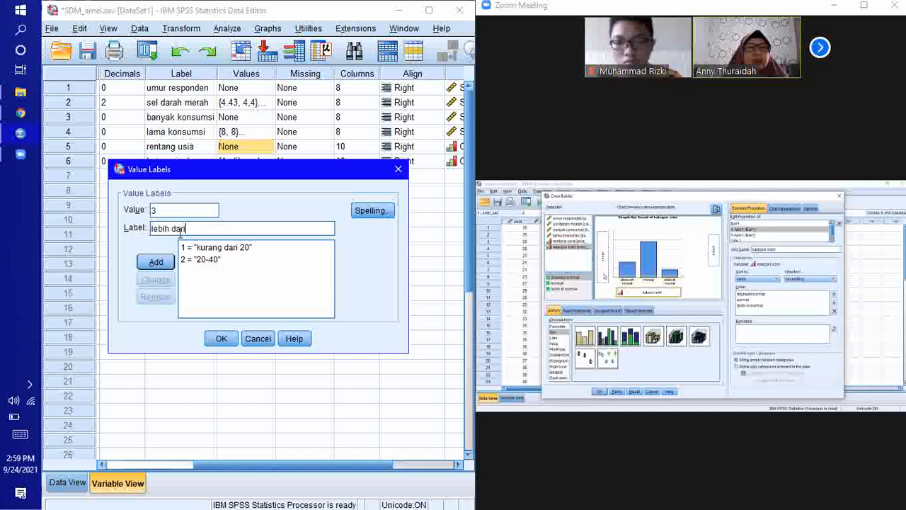
pyautogui.click(155, 262)
pyautogui.click(221, 339)
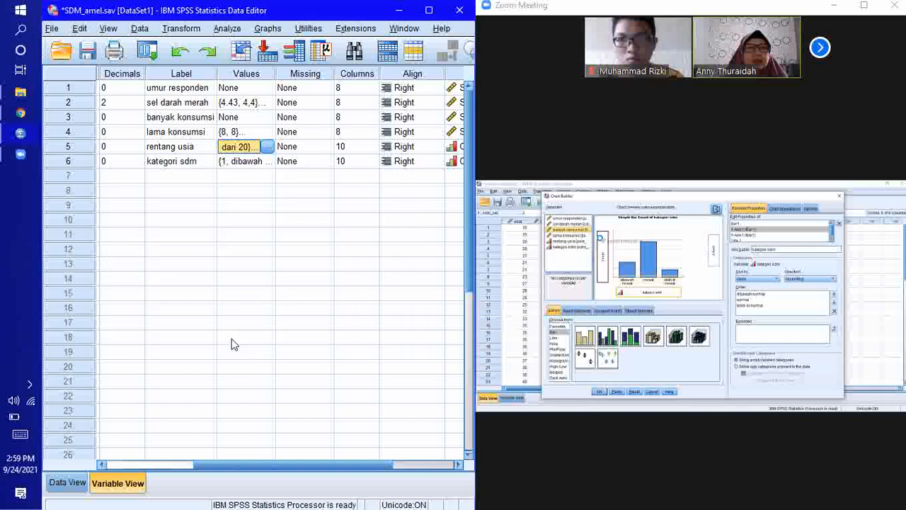
# Show the data cases and open the Chart Builder.
pyautogui.click(63, 485)
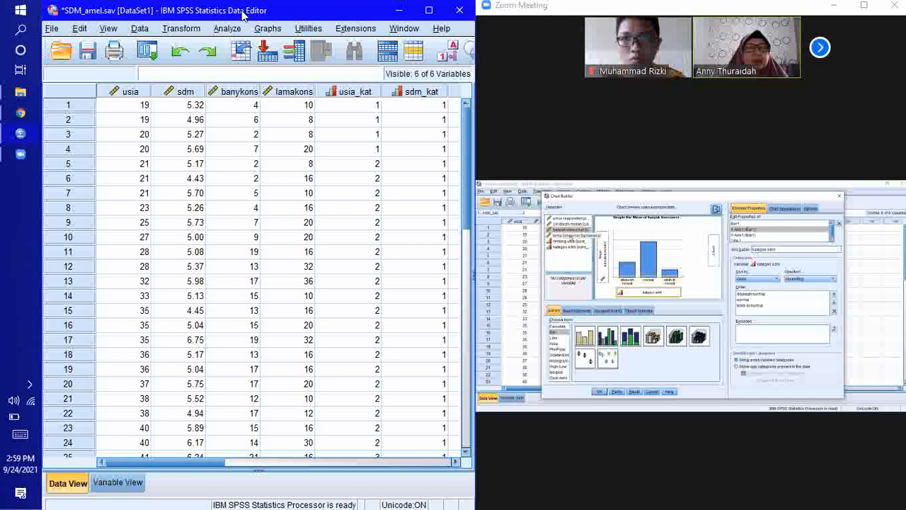
pyautogui.click(228, 28)
pyautogui.moveTo(306, 62)
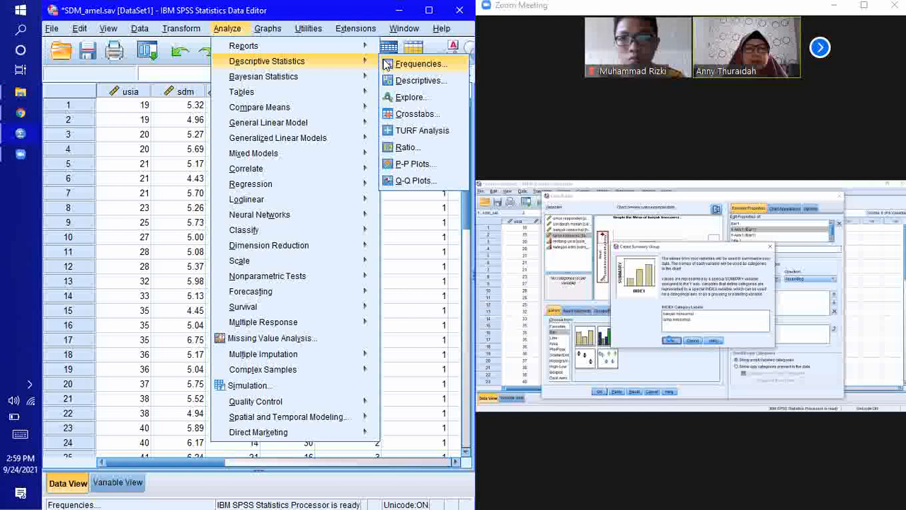
pyautogui.click(649, 155)
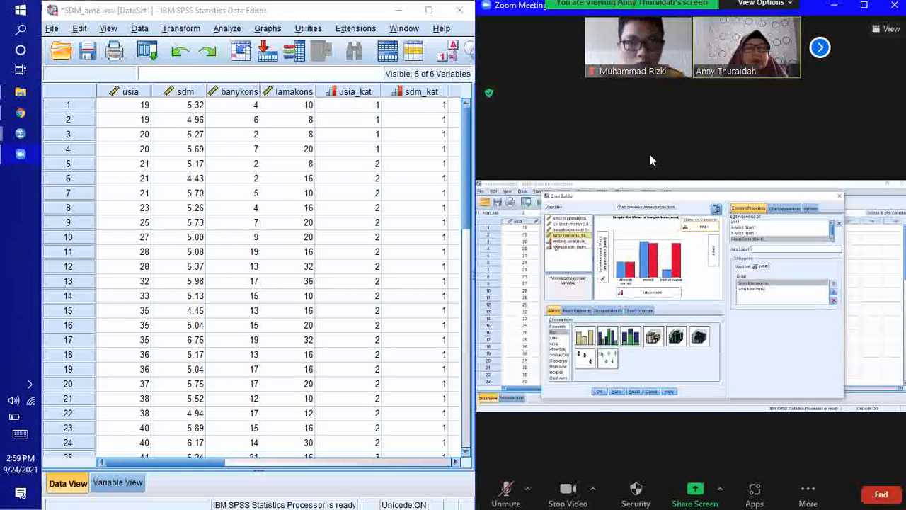
pyautogui.click(269, 28)
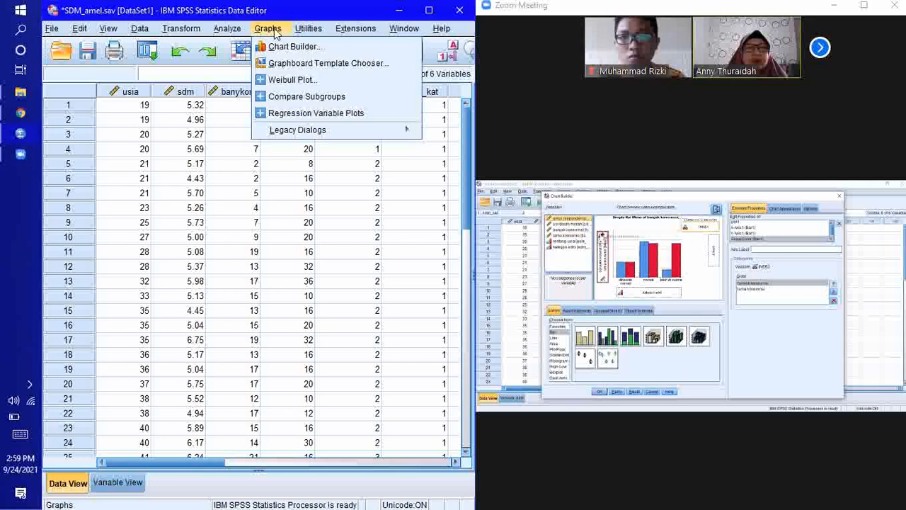
pyautogui.click(293, 48)
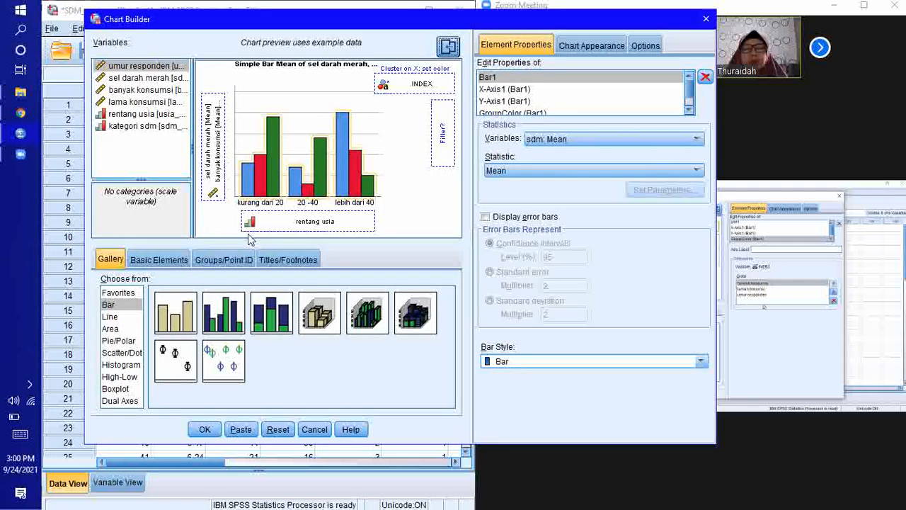
# Enlarge the shared Zoom screen to examine the demonstrated steps and data, and restore its size.
pyautogui.click(774, 130)
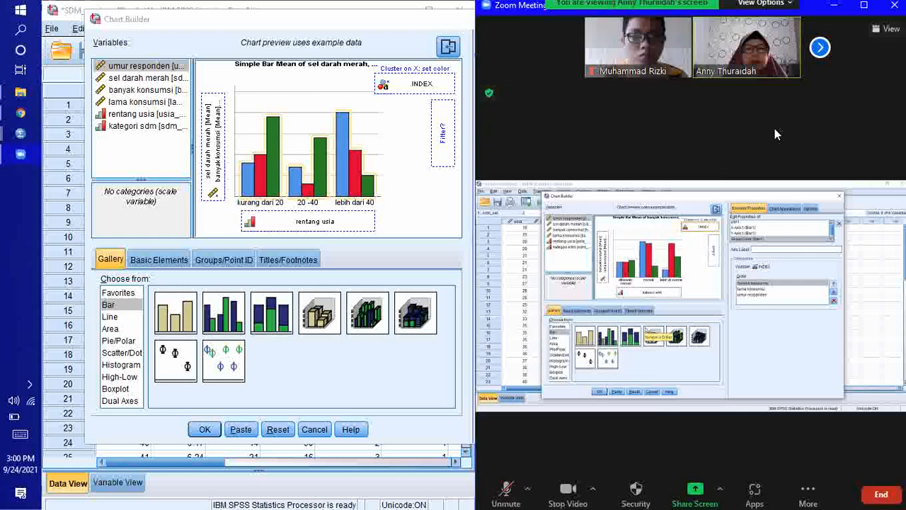
pyautogui.click(863, 5)
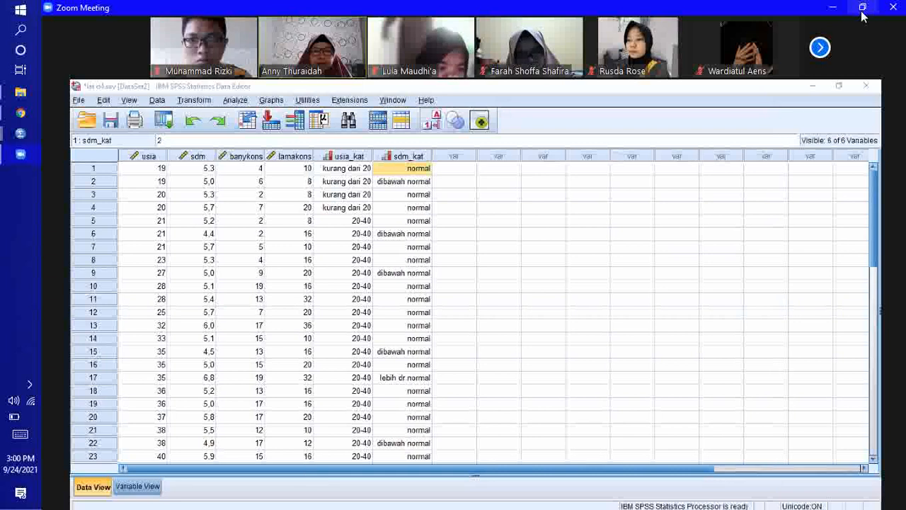
pyautogui.click(861, 8)
# Add umur responden to the summarized means on the Y axis of the rentang usia bar chart and generate the chart.
pyautogui.moveTo(142, 65); pyautogui.dragTo(215, 104)
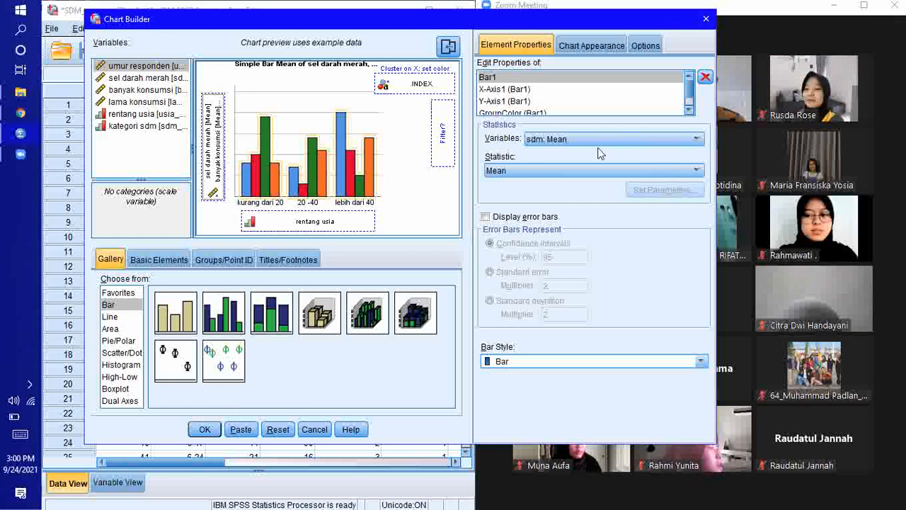
pyautogui.click(214, 174)
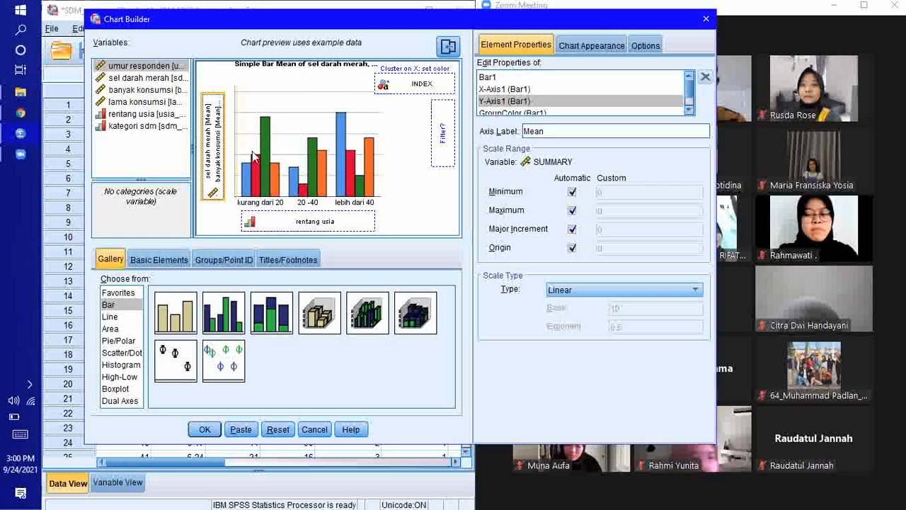
pyautogui.click(218, 106)
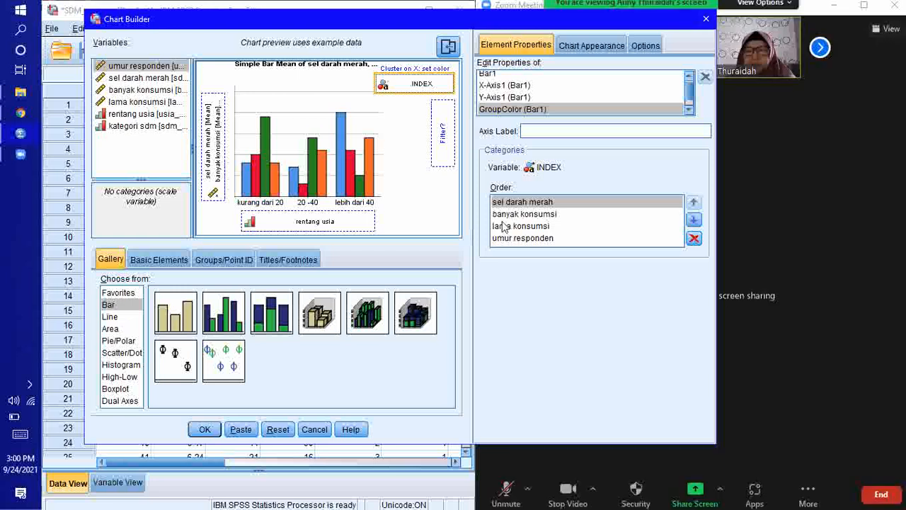
pyautogui.click(205, 429)
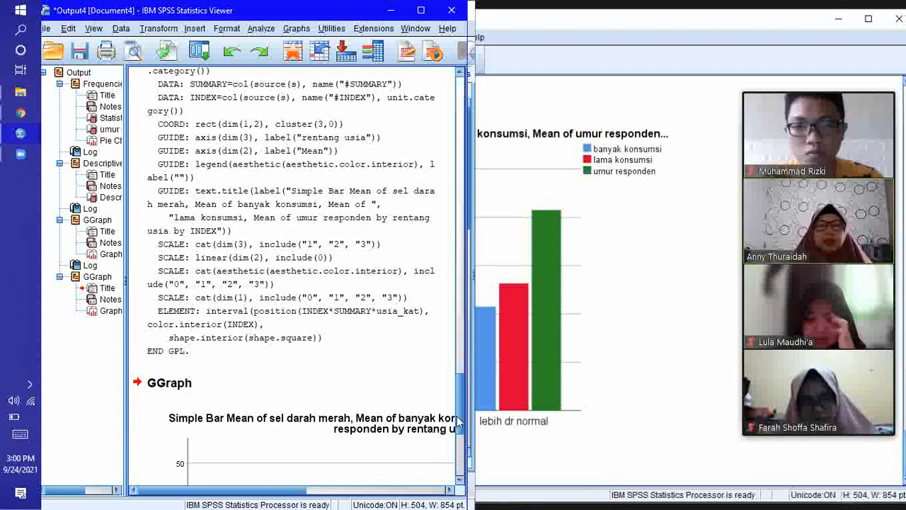
pyautogui.moveTo(460, 427); pyautogui.dragTo(461, 467)
# Examine the demonstrated kategori sdm bar chart in the shared Zoom screen and exit its full-screen view.
pyautogui.click(652, 345)
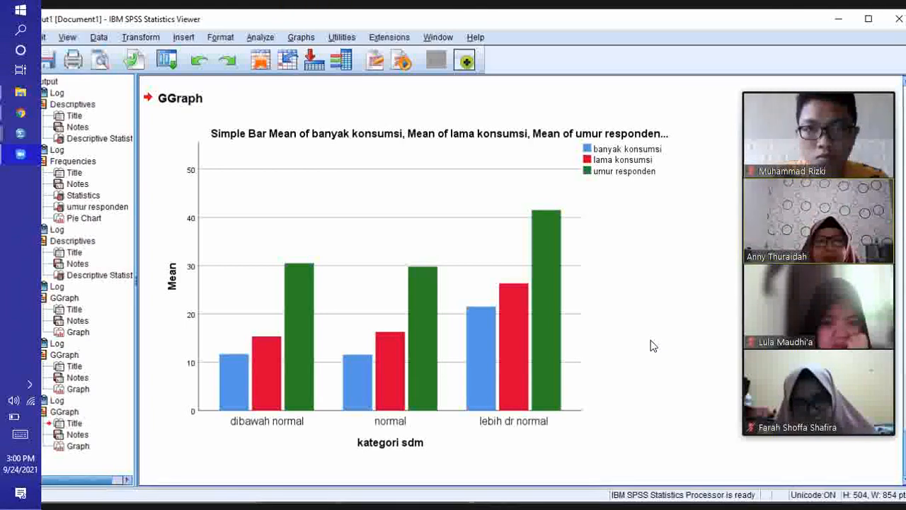
pyautogui.click(630, 425)
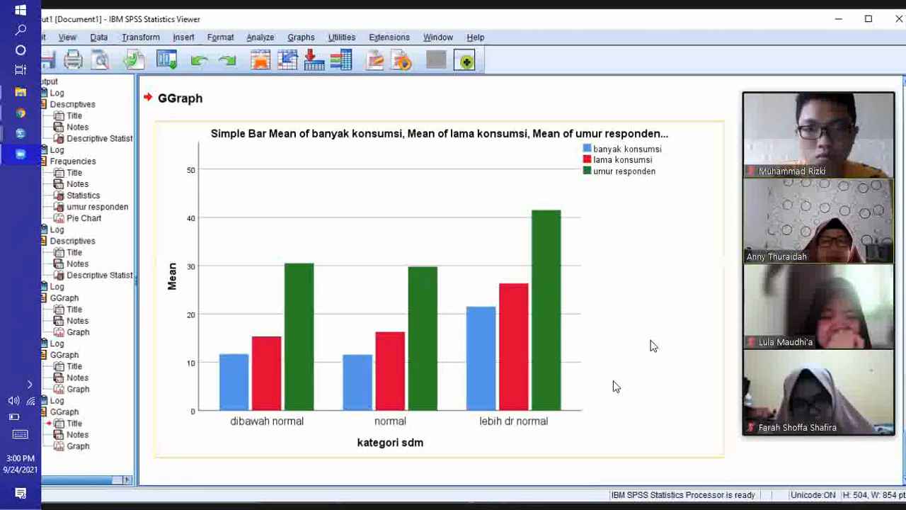
pyautogui.click(554, 254)
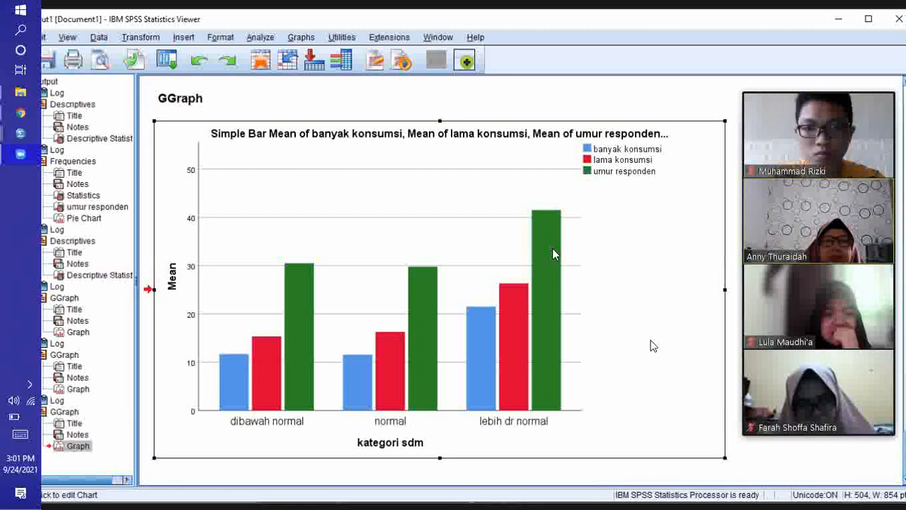
pyautogui.doubleClick(553, 254)
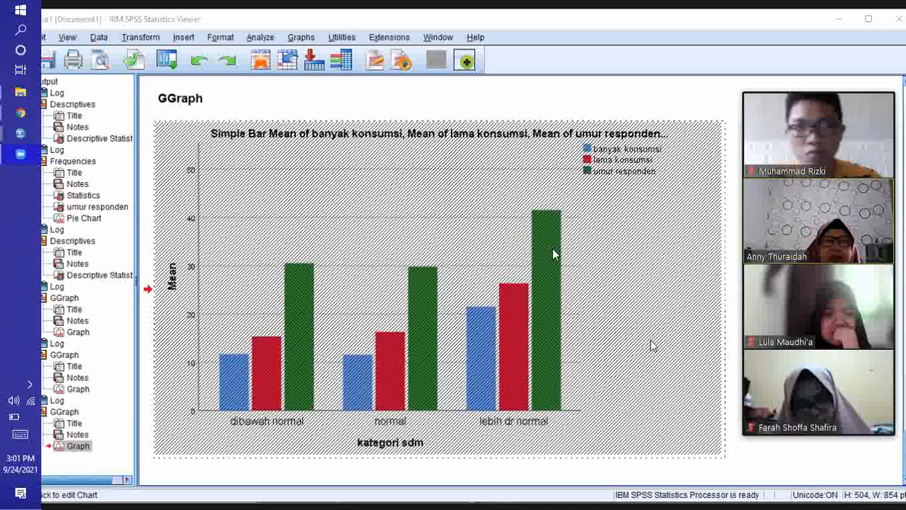
pyautogui.click(887, 14)
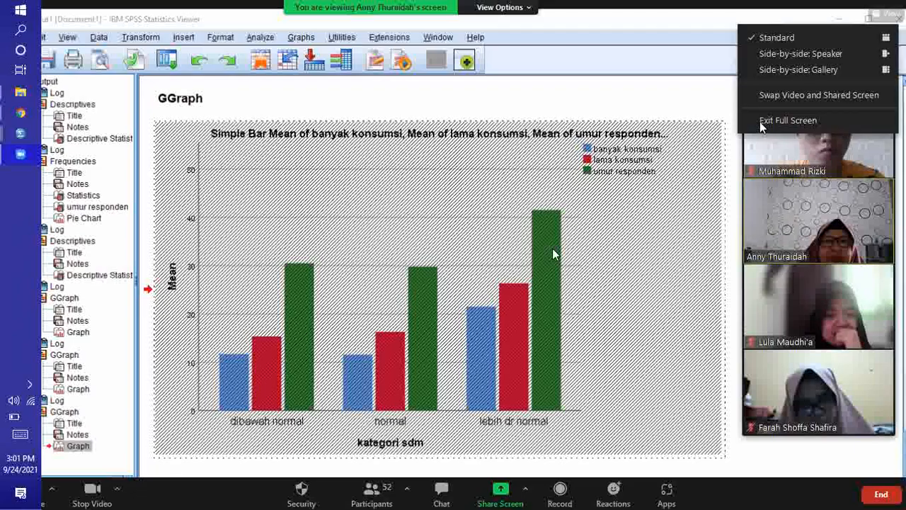
pyautogui.click(768, 117)
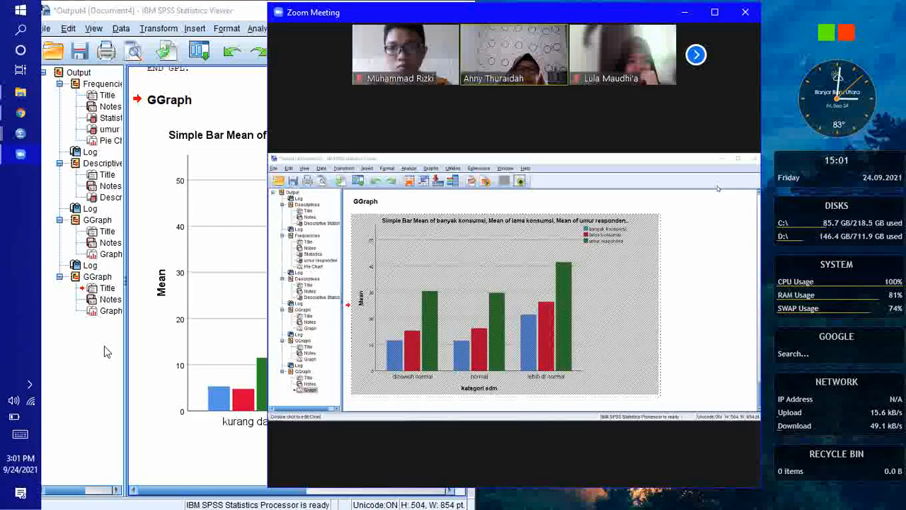
# Arrange the Zoom meeting window side by side with the SPSS output viewer, each filling half of the screen.
pyautogui.click(104, 352)
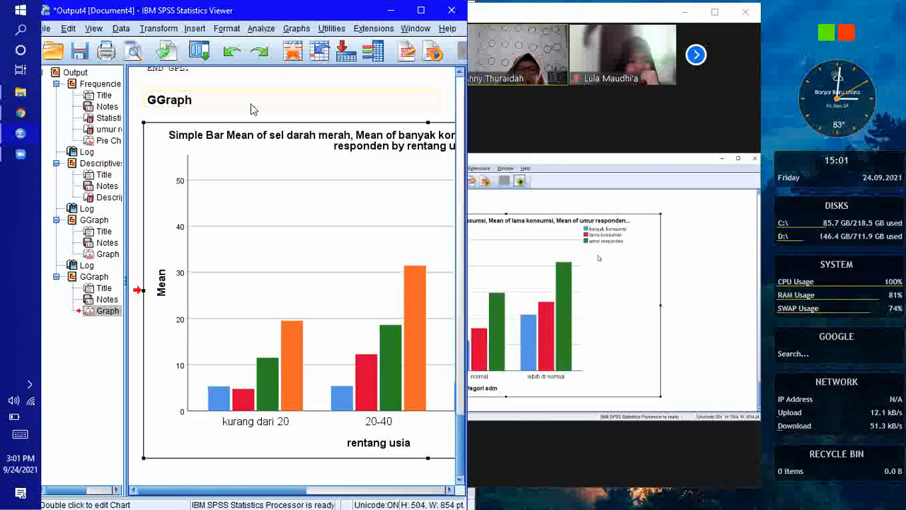
pyautogui.click(518, 46)
pyautogui.press('super')
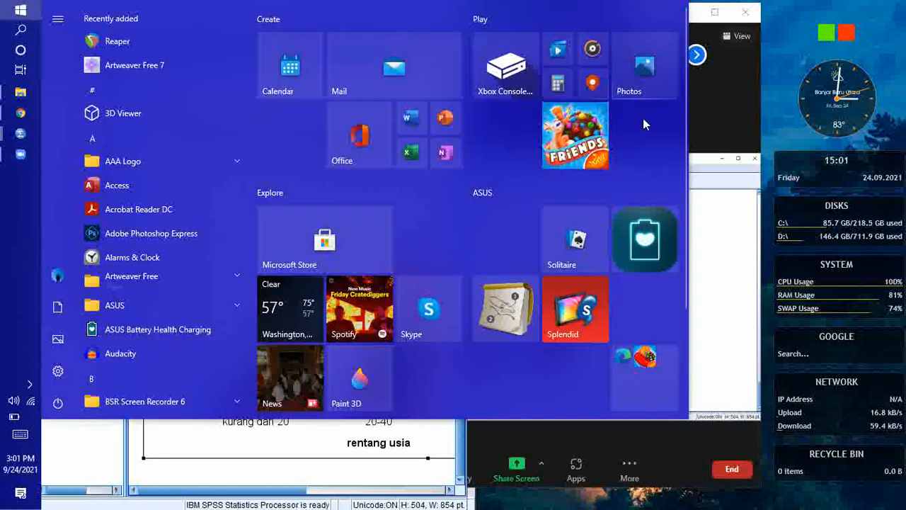
pyautogui.click(701, 131)
pyautogui.press('super+Right')
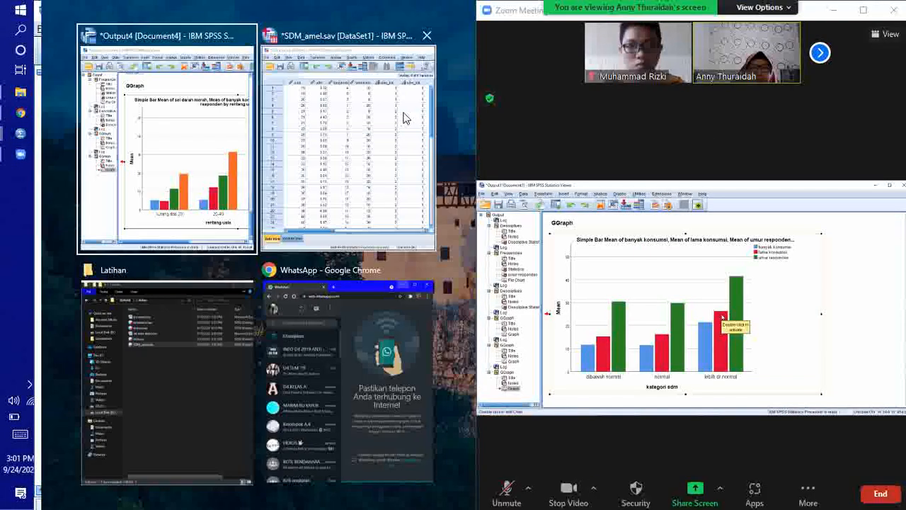
pyautogui.click(151, 131)
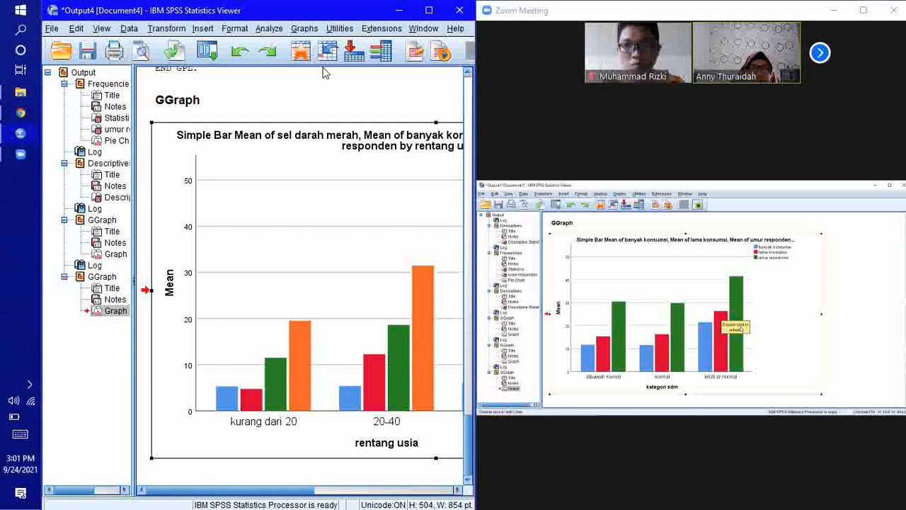
# Open the Chart Builder from the SDM_amel.sav data and set up a simple bar chart with kategori sdm on the X axis.
pyautogui.moveTo(21, 133)
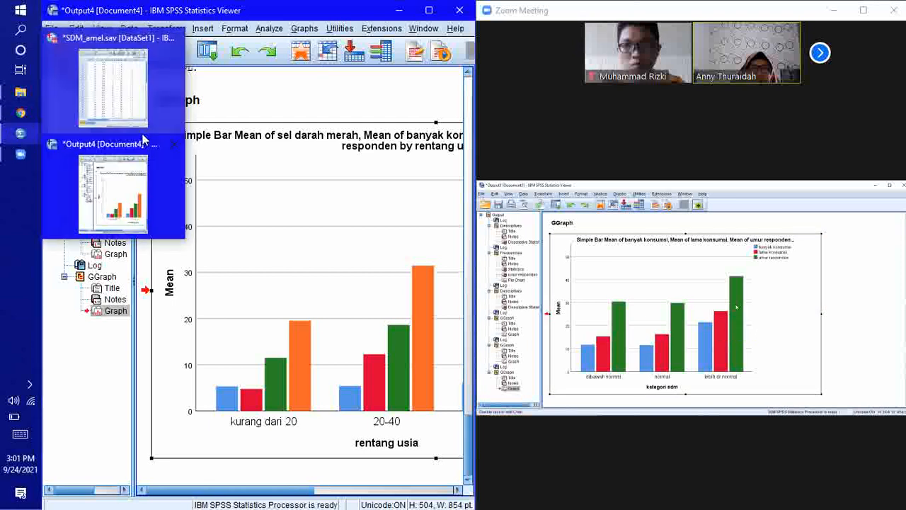
pyautogui.click(147, 90)
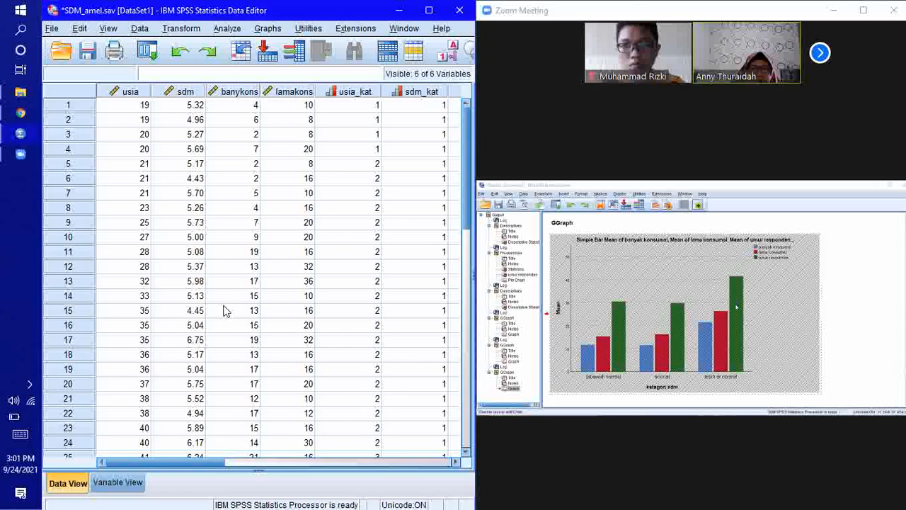
pyautogui.click(267, 29)
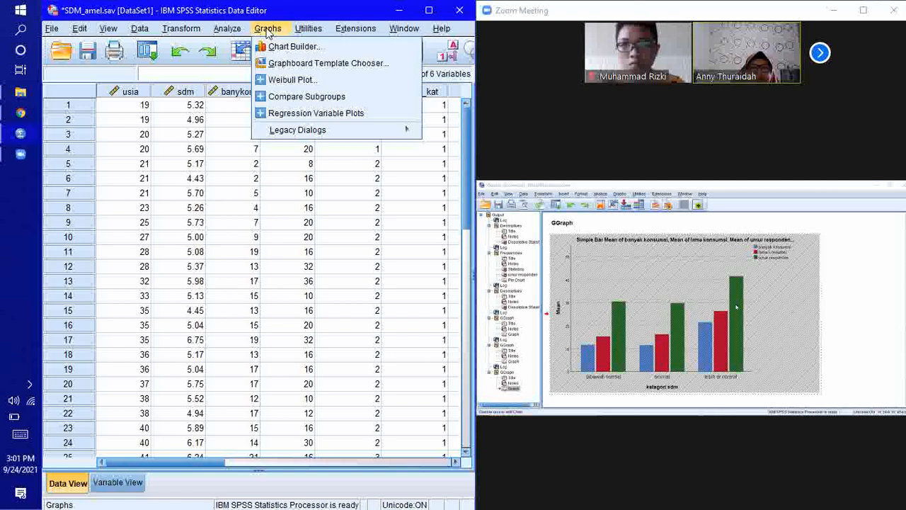
pyautogui.click(278, 48)
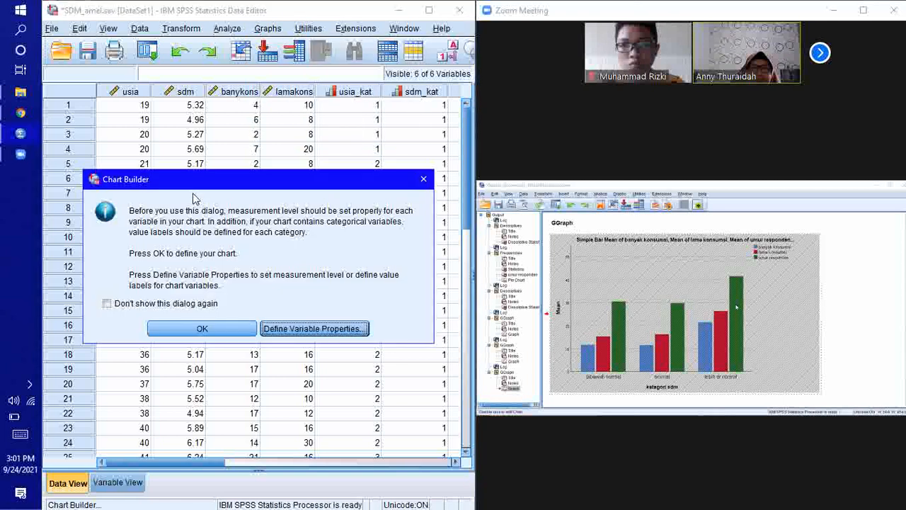
pyautogui.click(194, 327)
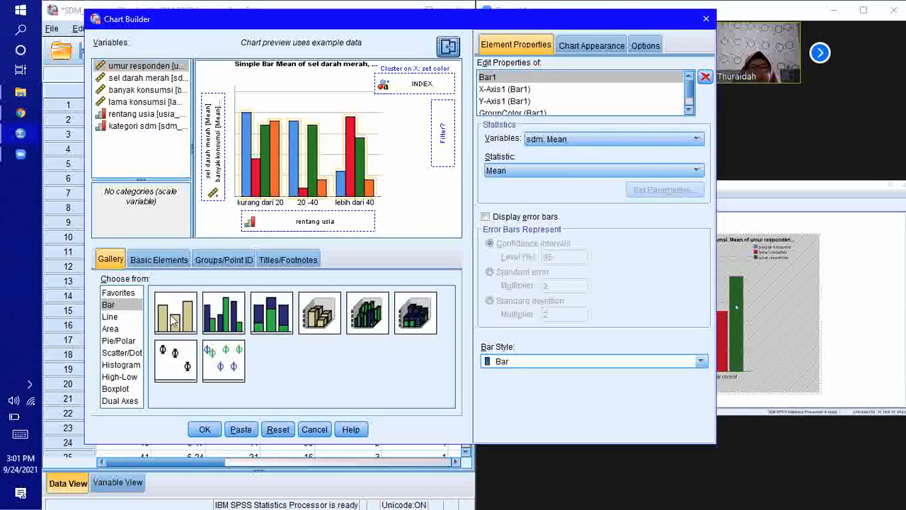
pyautogui.moveTo(176, 318); pyautogui.dragTo(288, 187)
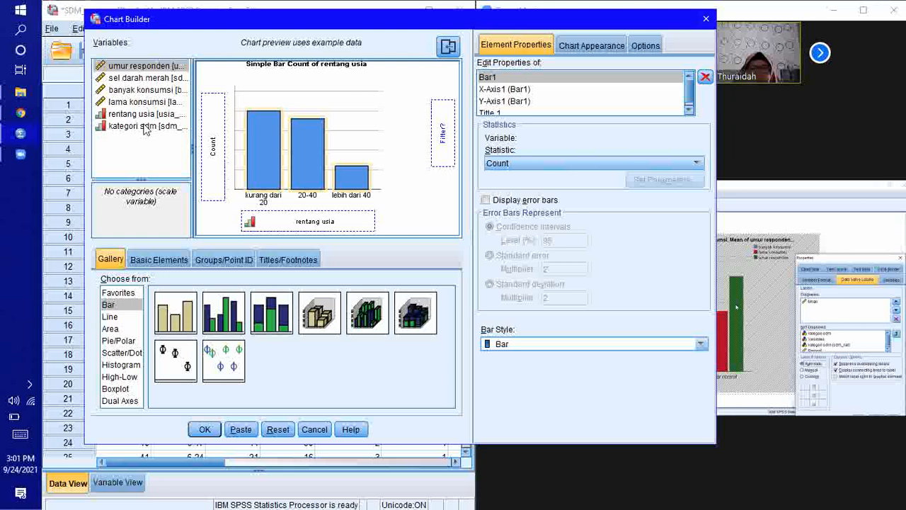
pyautogui.moveTo(148, 126); pyautogui.dragTo(300, 222)
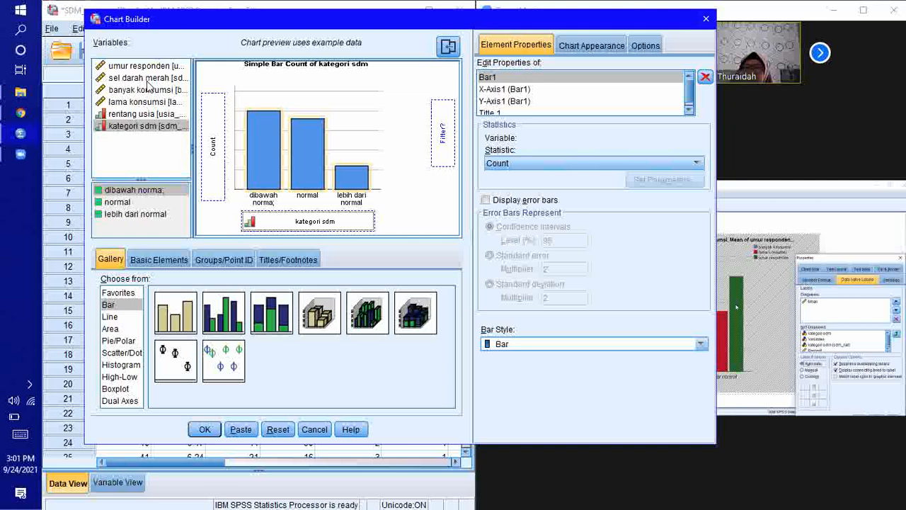
# Put lama konsumsi twice and umur responden on the Y axis as summarized means and generate the kategori sdm bar chart.
pyautogui.moveTo(148, 95); pyautogui.dragTo(209, 122)
pyautogui.moveTo(174, 104); pyautogui.dragTo(211, 100)
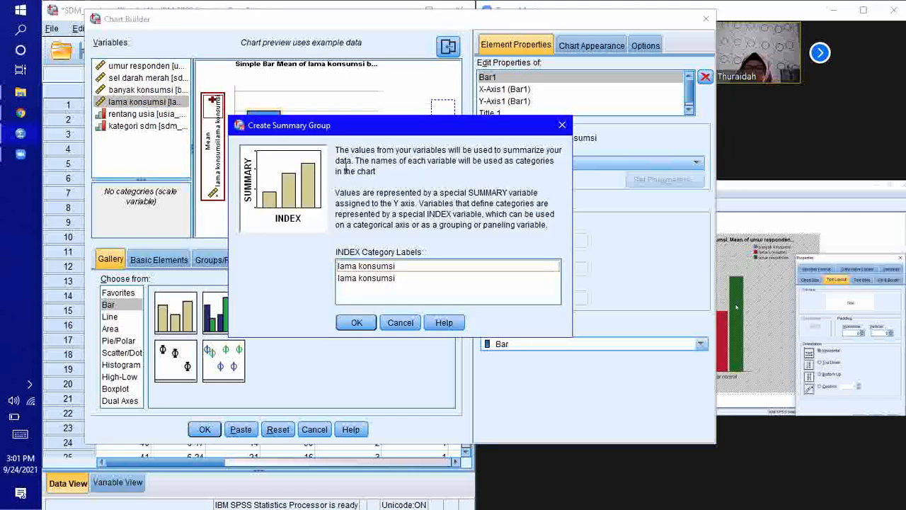
pyautogui.click(365, 323)
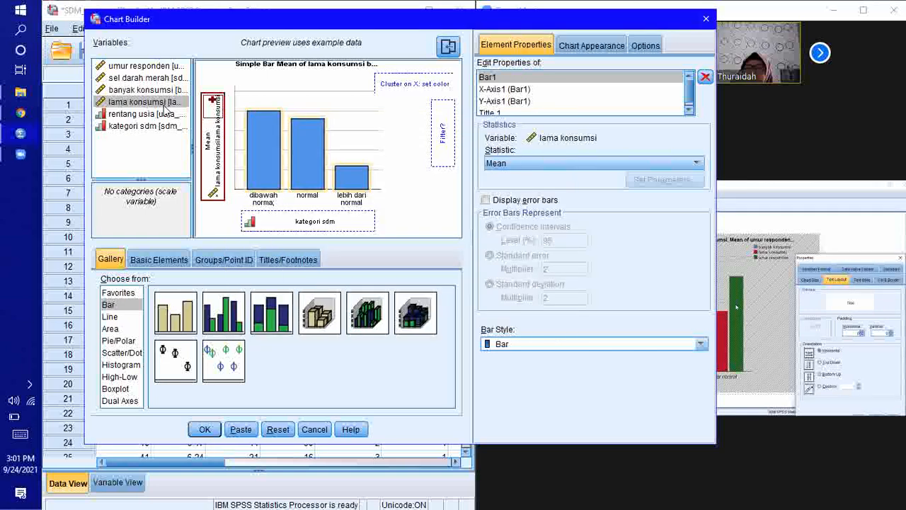
pyautogui.moveTo(145, 65); pyautogui.dragTo(216, 103)
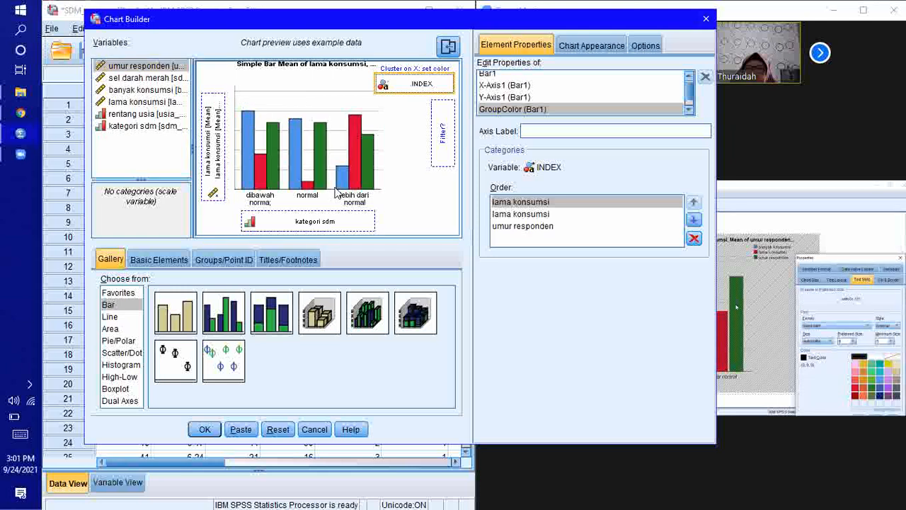
pyautogui.click(206, 429)
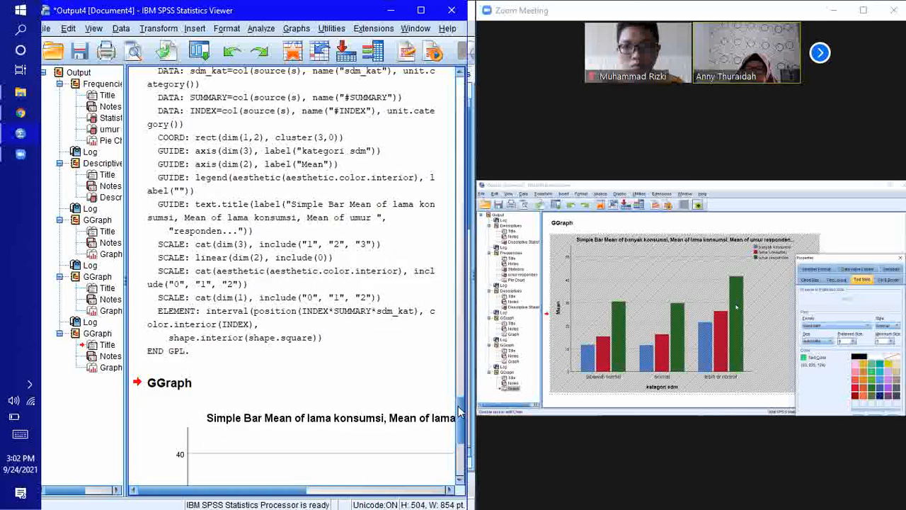
pyautogui.scroll(-7, 460, 414)
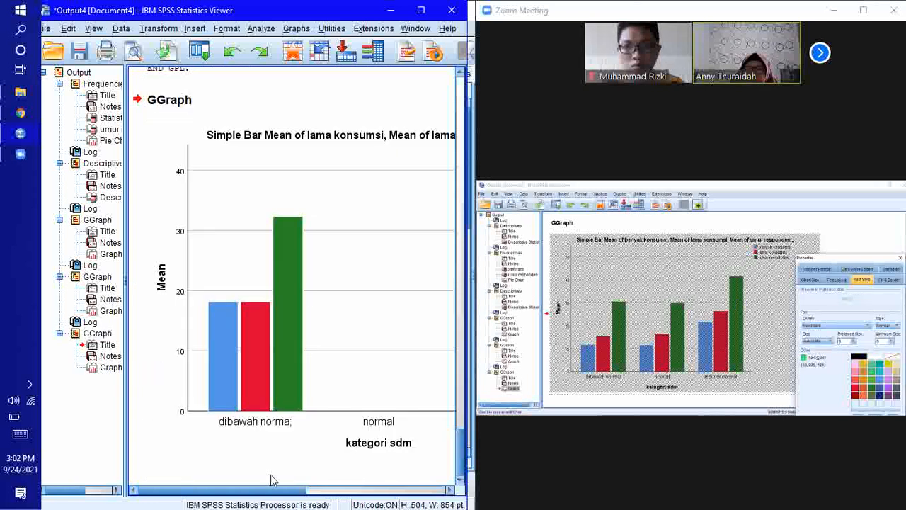
pyautogui.moveTo(255, 493); pyautogui.dragTo(260, 470)
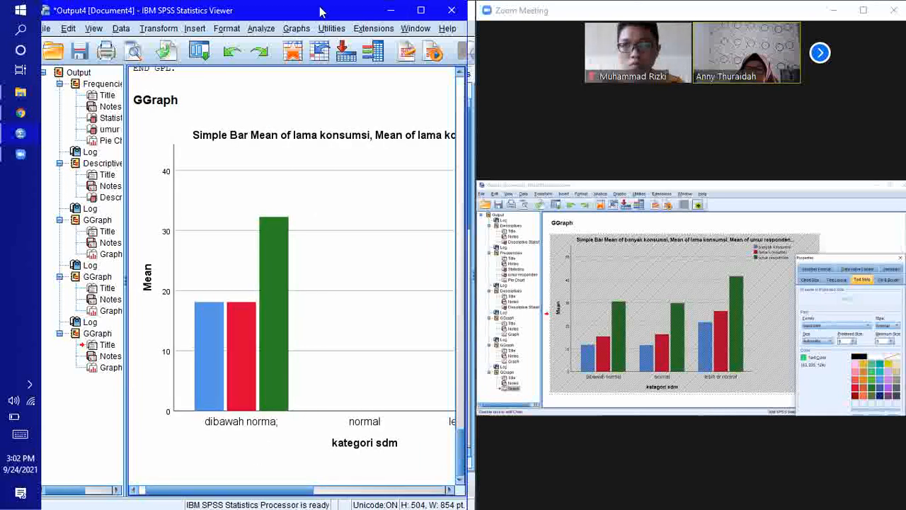
# Reopen the kategori sdm chart in the Chart Builder and delete the duplicate lama konsumsi from the INDEX categories.
pyautogui.click(396, 11)
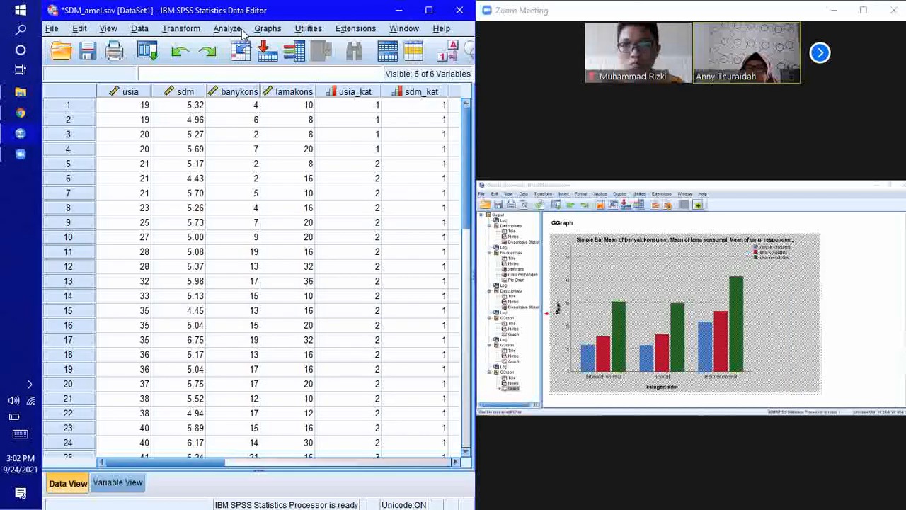
pyautogui.click(266, 29)
pyautogui.click(270, 50)
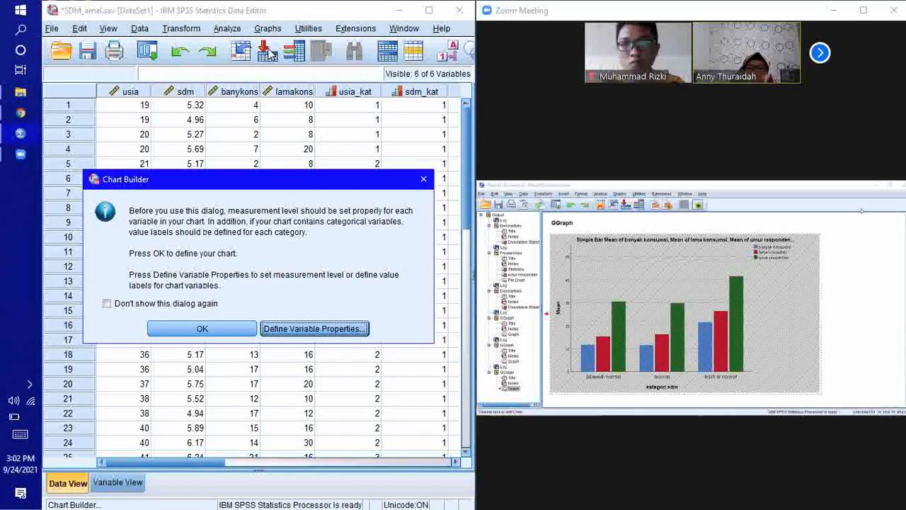
pyautogui.click(191, 330)
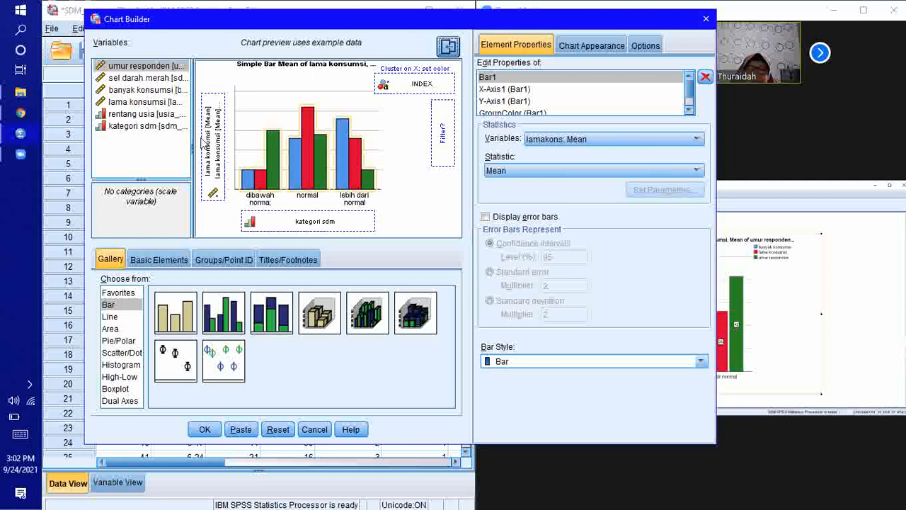
pyautogui.click(204, 143)
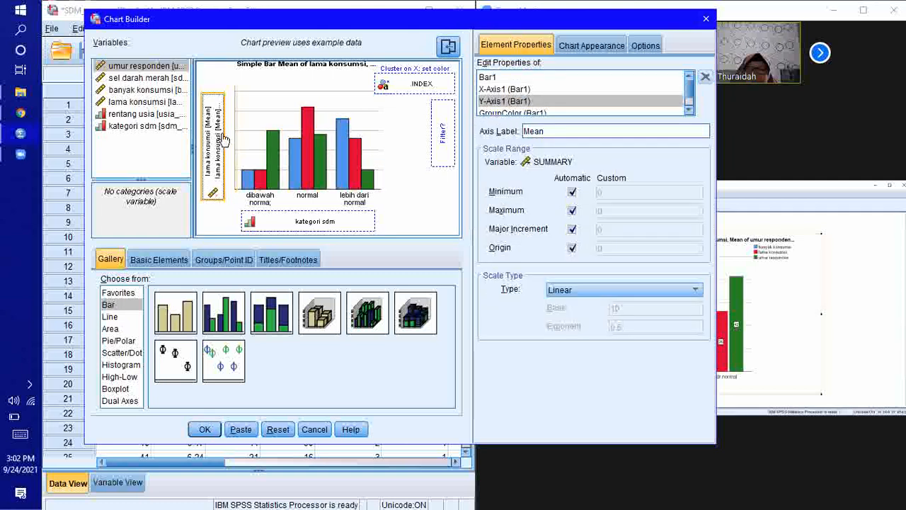
pyautogui.click(220, 138)
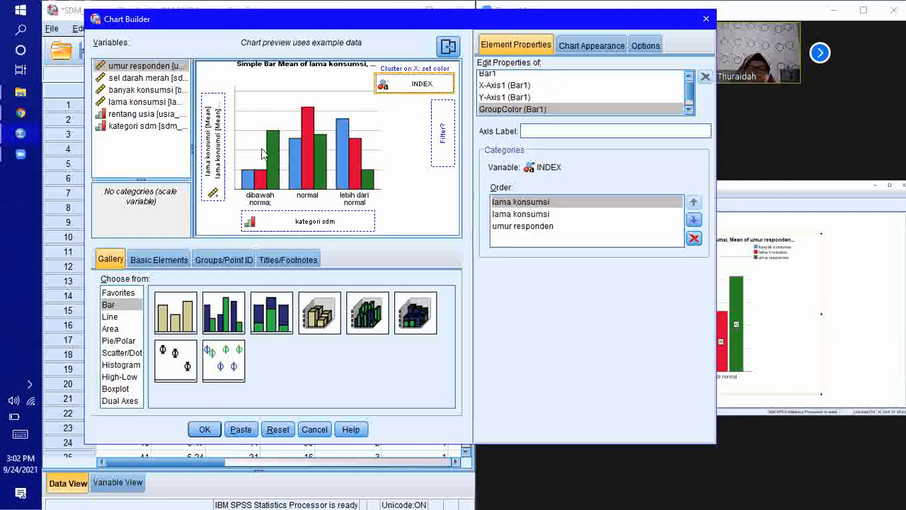
pyautogui.click(511, 215)
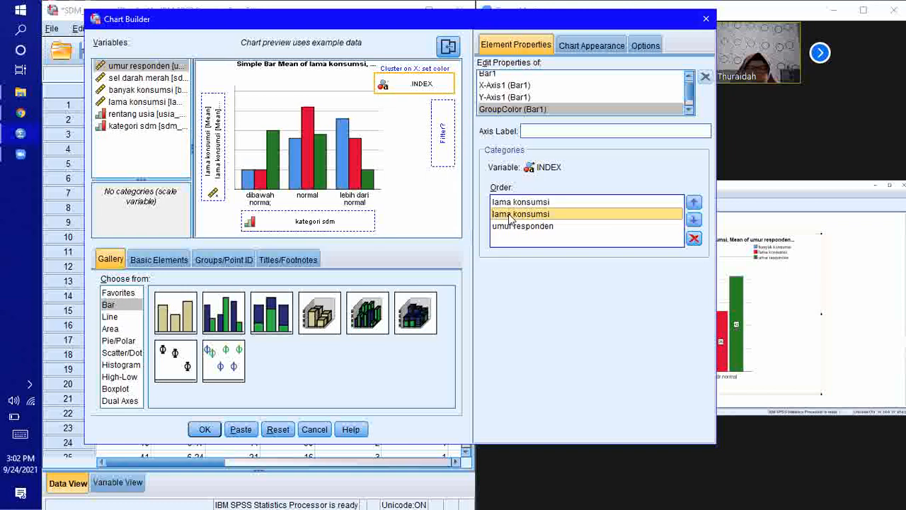
pyautogui.click(694, 238)
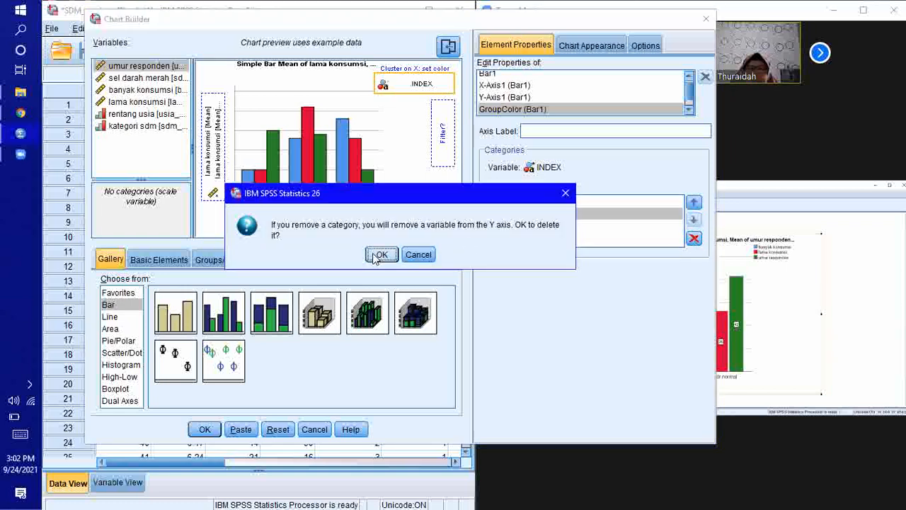
pyautogui.click(380, 255)
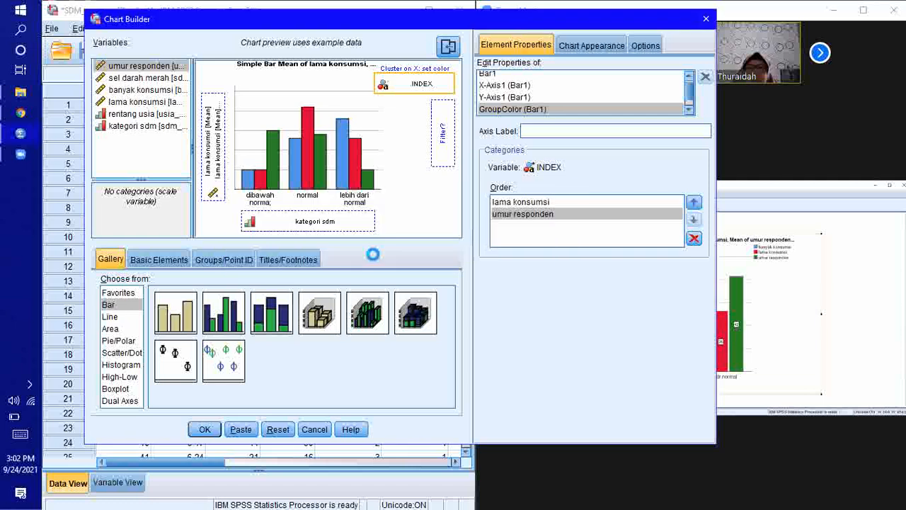
# Delete umur responden from the INDEX categories and confirm its removal from the Y axis.
pyautogui.click(539, 207)
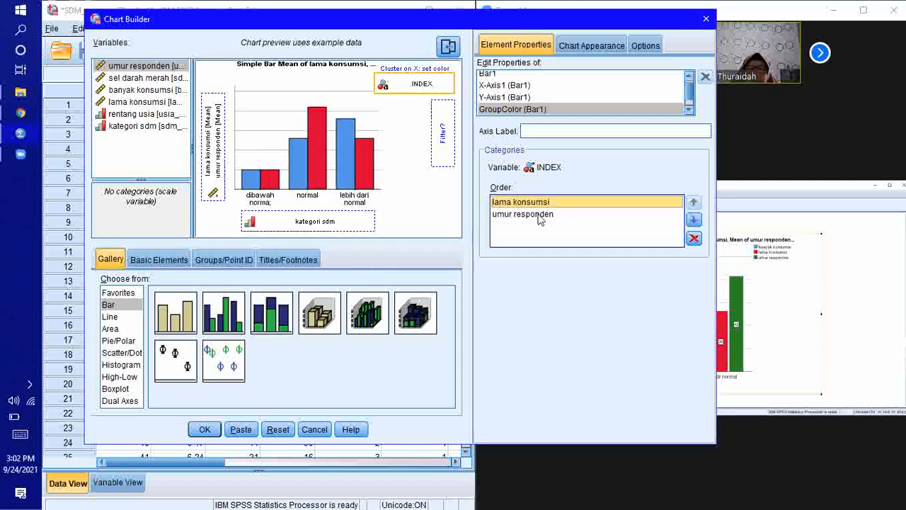
pyautogui.click(540, 214)
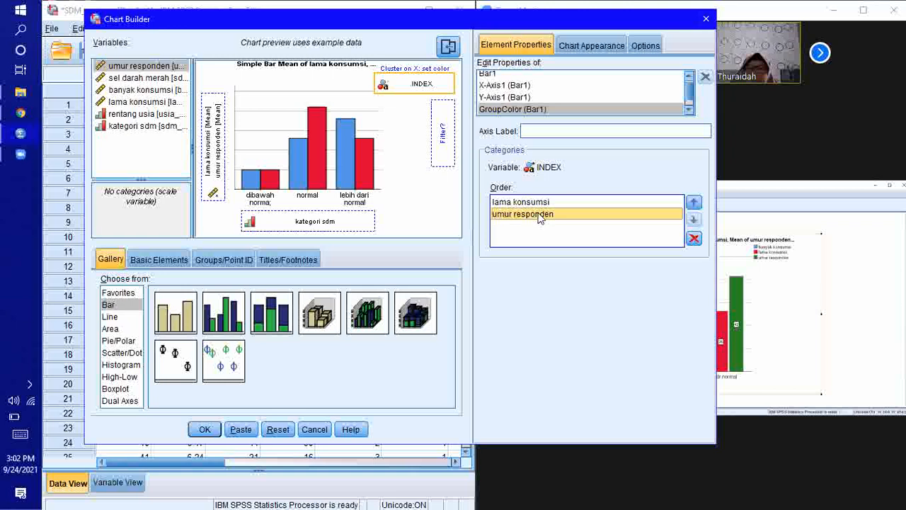
pyautogui.click(694, 238)
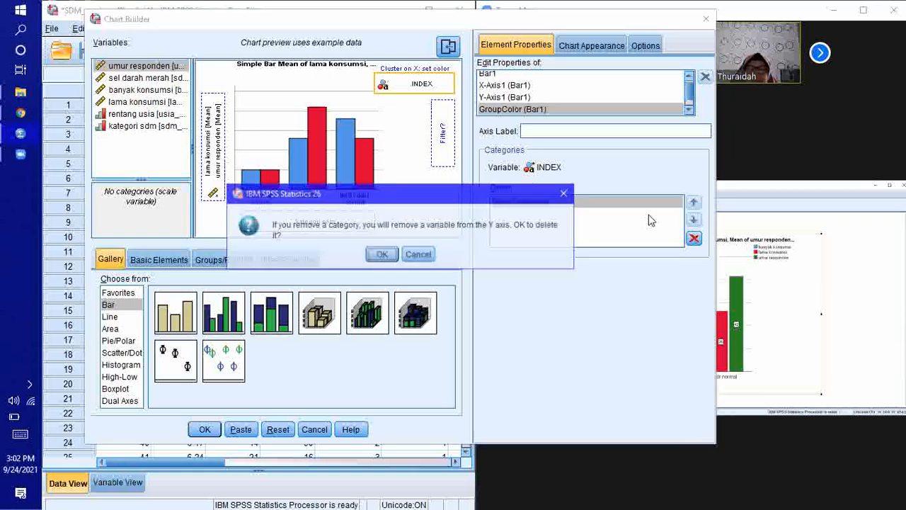
pyautogui.click(380, 254)
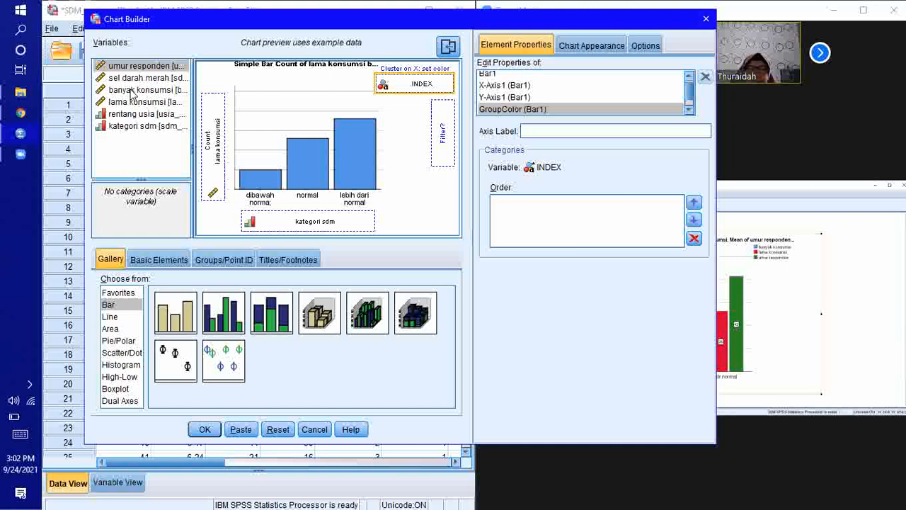
# Add banyak konsumsi, lama konsumsi and umur responden to the chart's Y axis as summarized means.
pyautogui.click(131, 90)
pyautogui.moveTo(131, 94); pyautogui.dragTo(212, 96)
pyautogui.moveTo(148, 102); pyautogui.dragTo(211, 98)
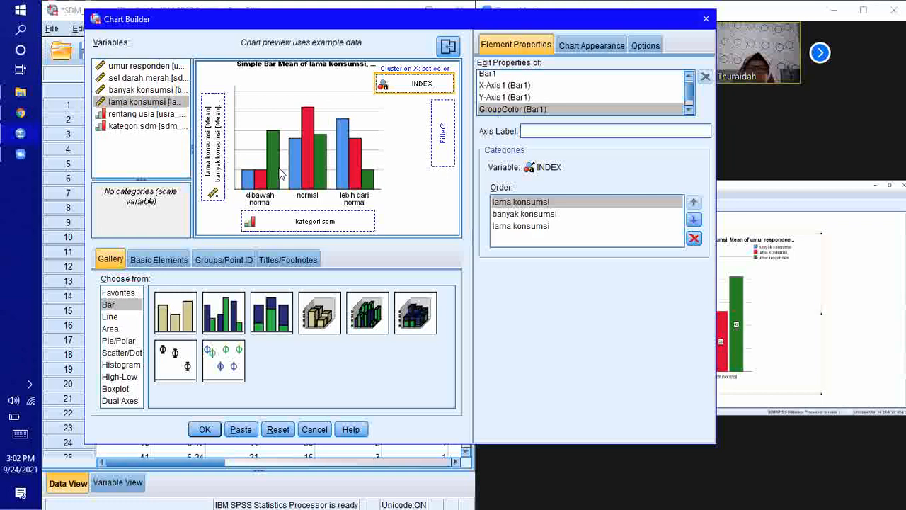
pyautogui.moveTo(136, 67); pyautogui.dragTo(214, 107)
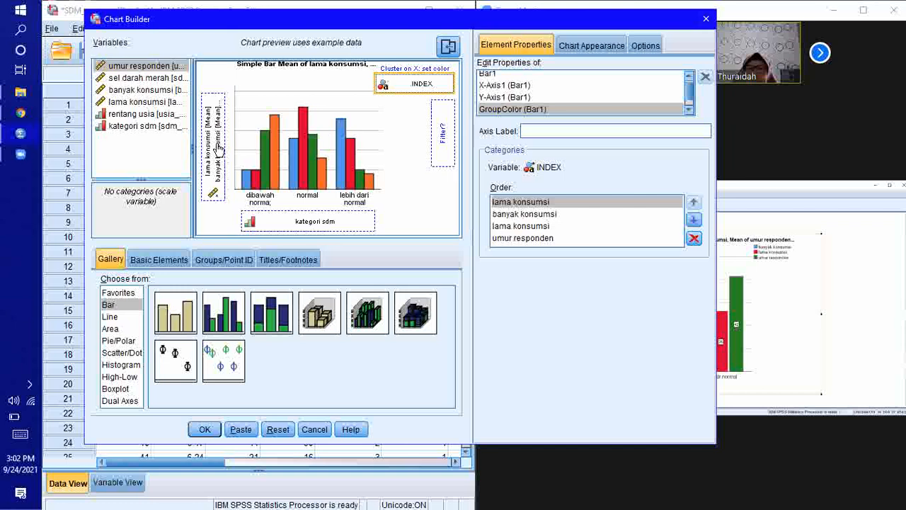
# Delete the first, duplicate lama konsumsi from the INDEX categories and generate the kategori sdm bar chart.
pyautogui.click(571, 205)
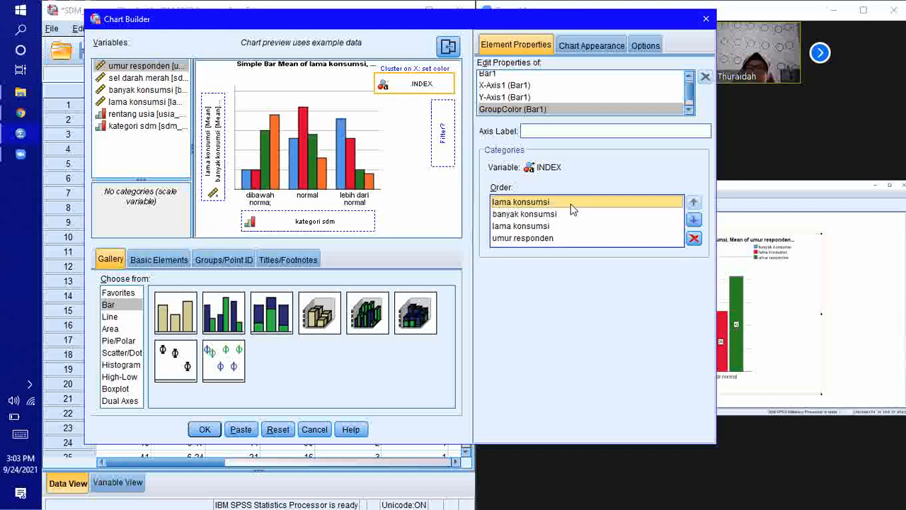
pyautogui.click(695, 237)
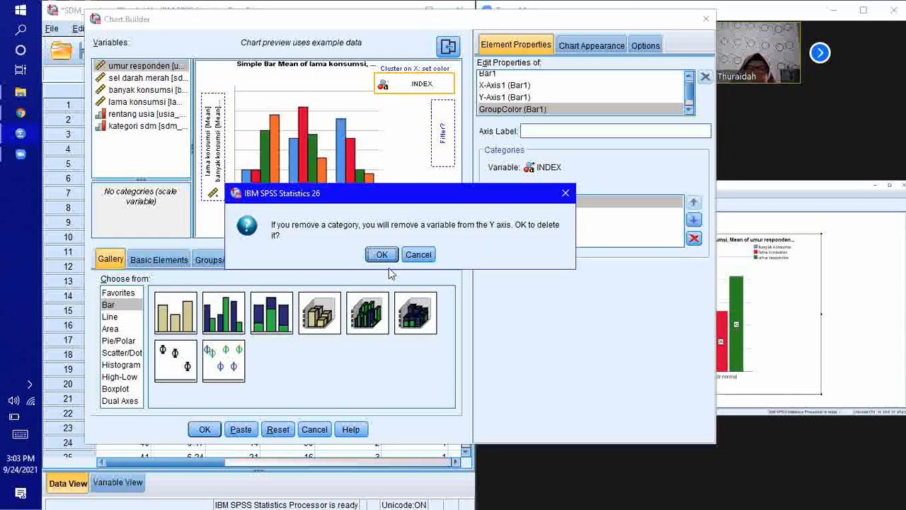
pyautogui.click(375, 254)
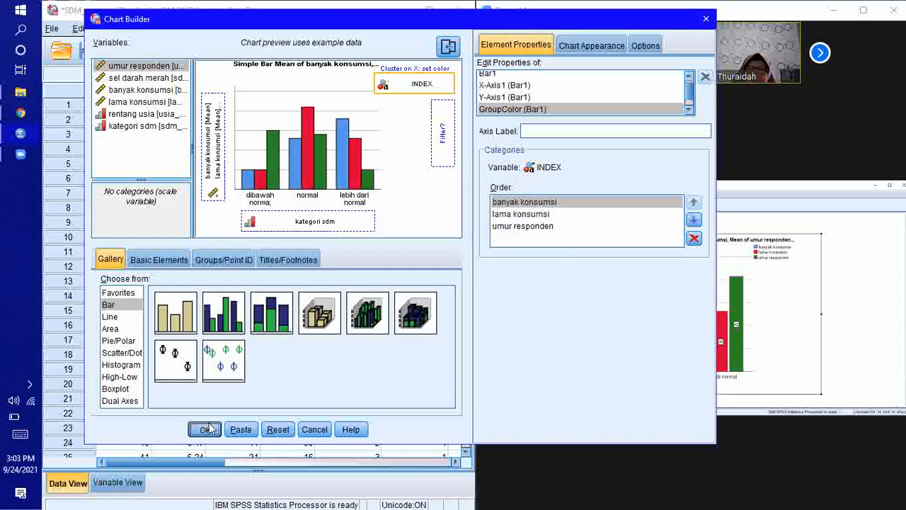
pyautogui.click(207, 429)
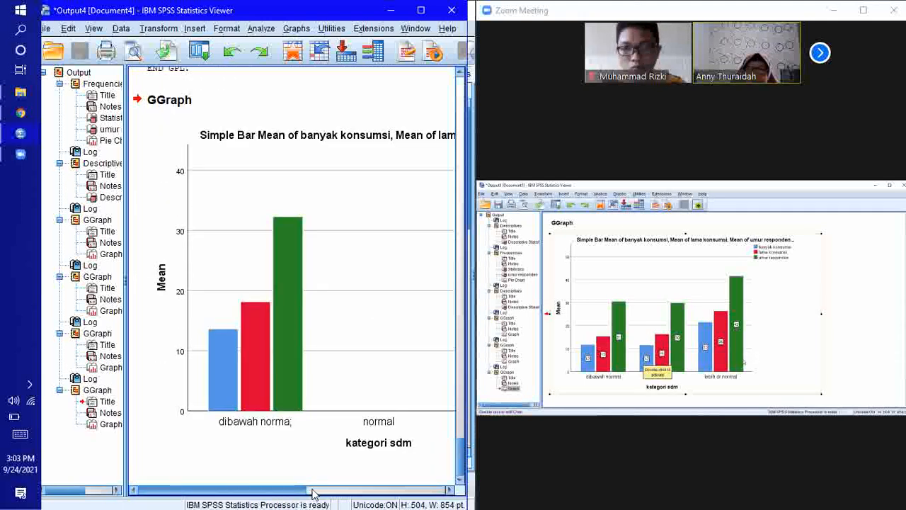
pyautogui.moveTo(314, 492); pyautogui.dragTo(460, 449)
pyautogui.hscroll(-5, 285, 456)
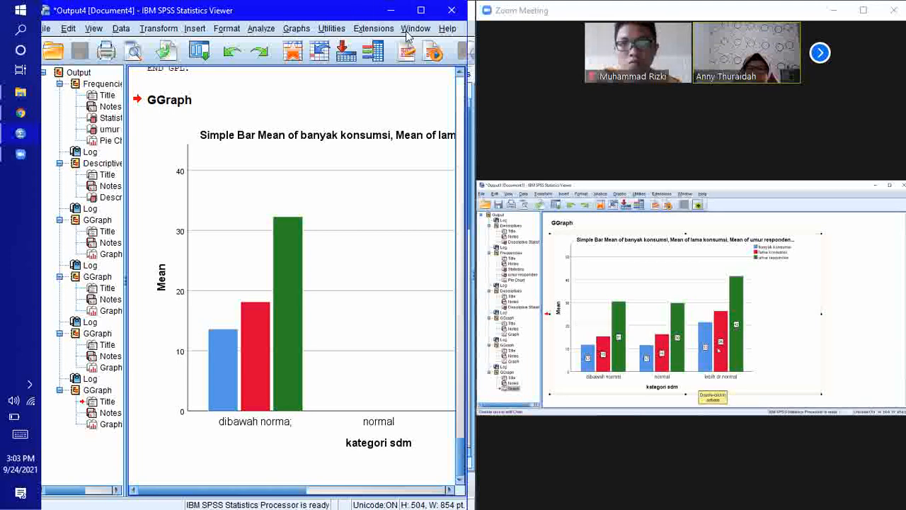
# Return to the SDM_amel.sav data, select the sdm column and compare its values with the data shared in the Zoom meeting.
pyautogui.click(391, 12)
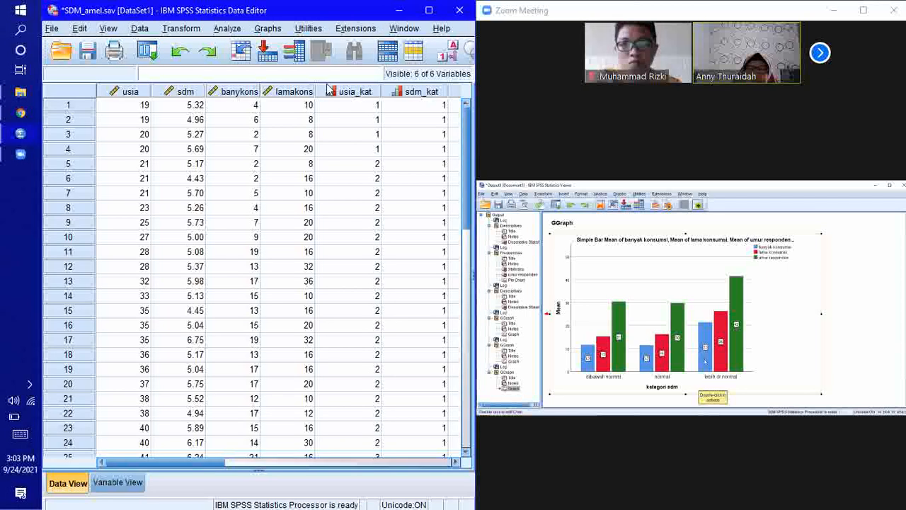
pyautogui.click(187, 92)
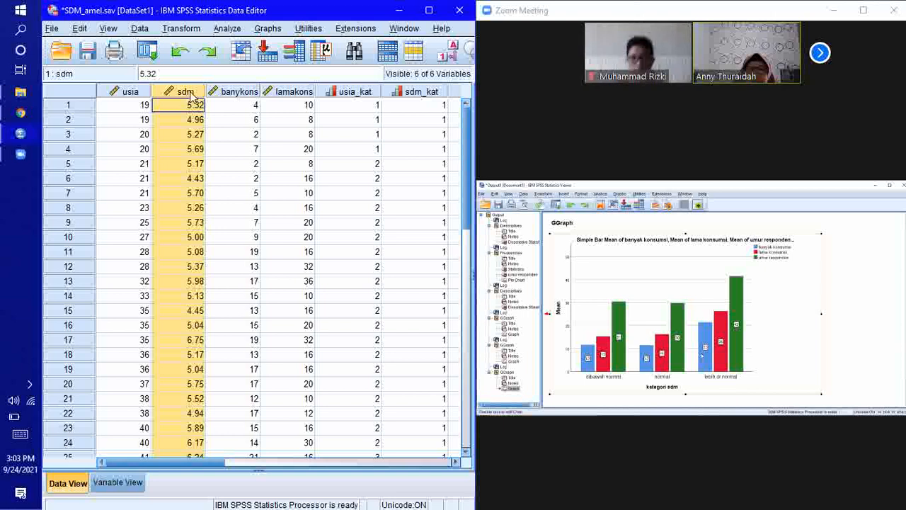
pyautogui.click(863, 11)
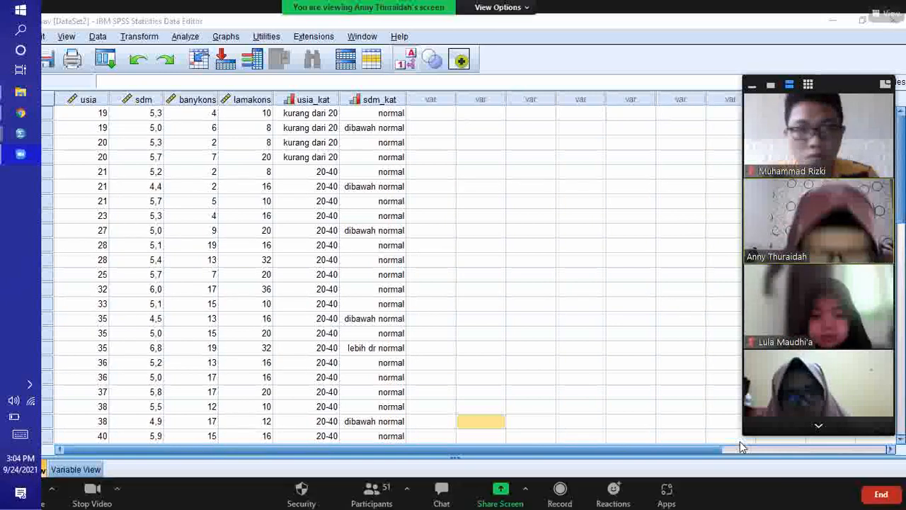
pyautogui.click(884, 13)
pyautogui.click(776, 119)
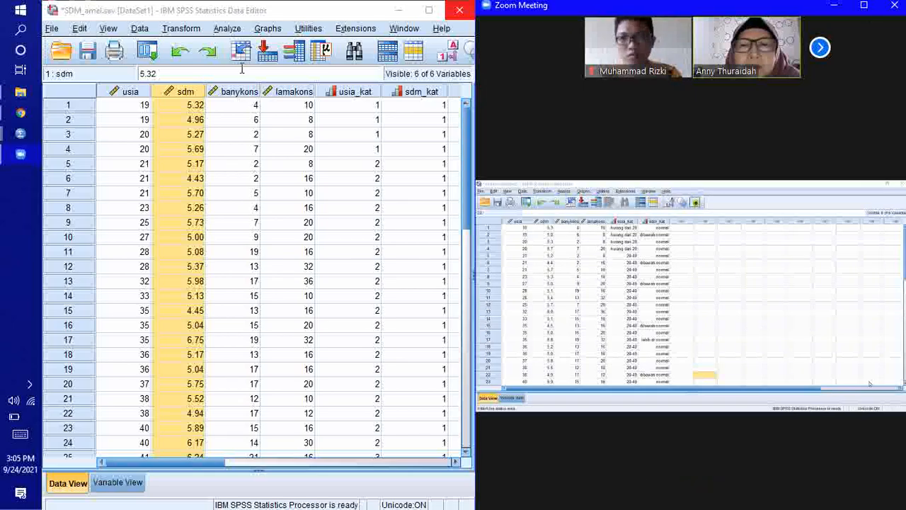
# Inspect the value labels of sel darah merah, including the 4.43 entry, and close them without changes.
pyautogui.click(129, 481)
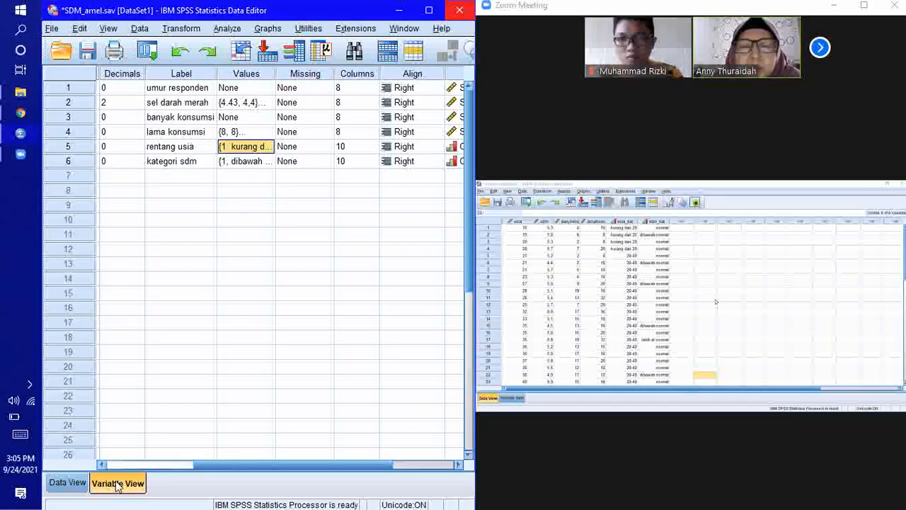
pyautogui.click(221, 106)
pyautogui.click(267, 103)
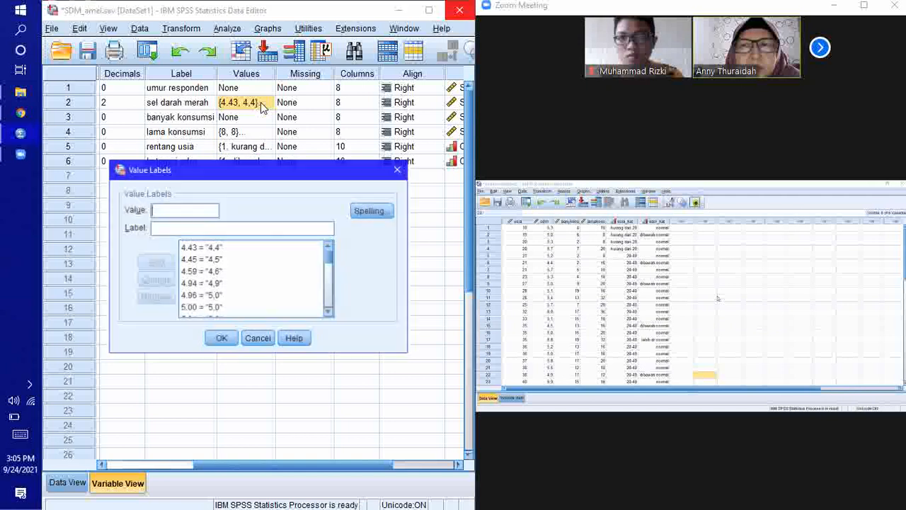
pyautogui.click(219, 249)
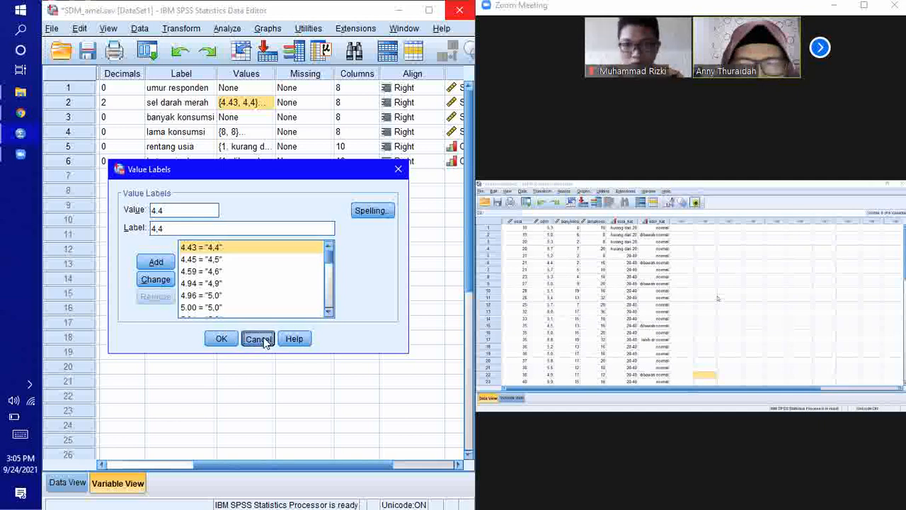
pyautogui.click(261, 339)
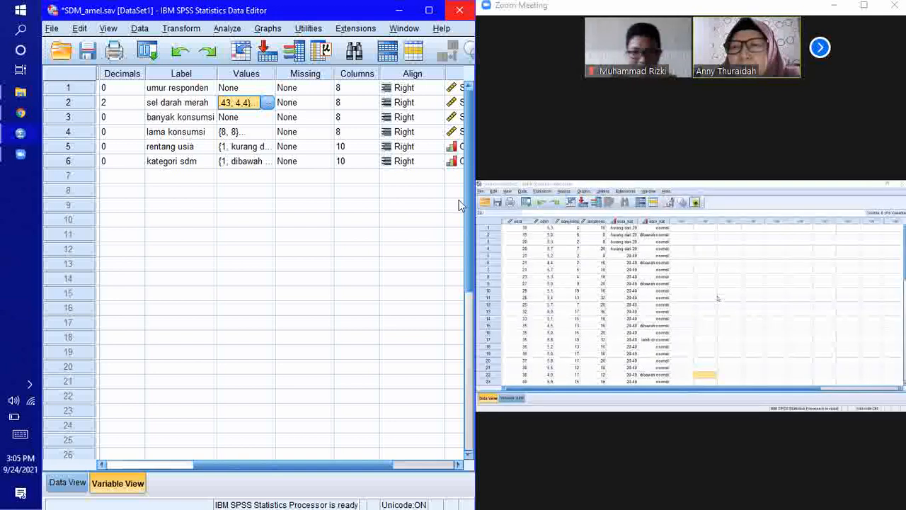
# Enlarge the Zoom meeting to examine the measure and role options of the shared lat d4.sav variables, and return to the side-by-side view.
pyautogui.click(876, 5)
pyautogui.click(877, 5)
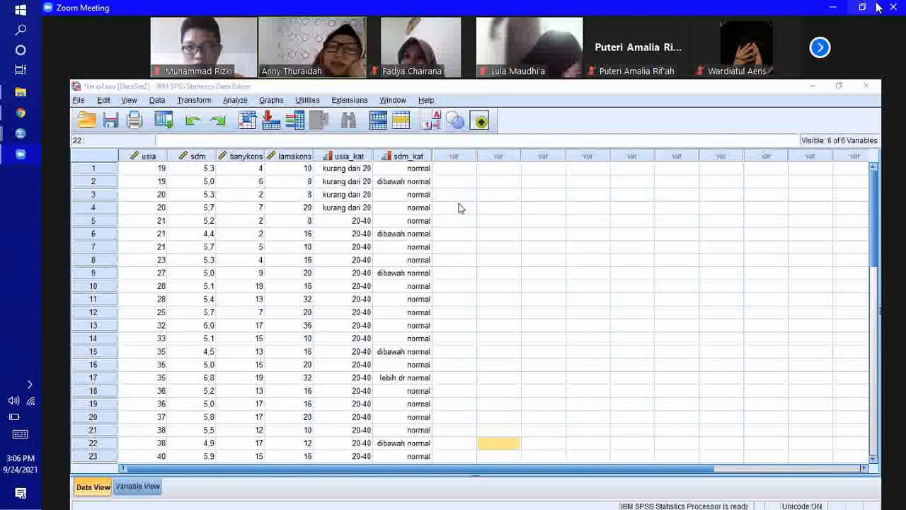
pyautogui.click(135, 487)
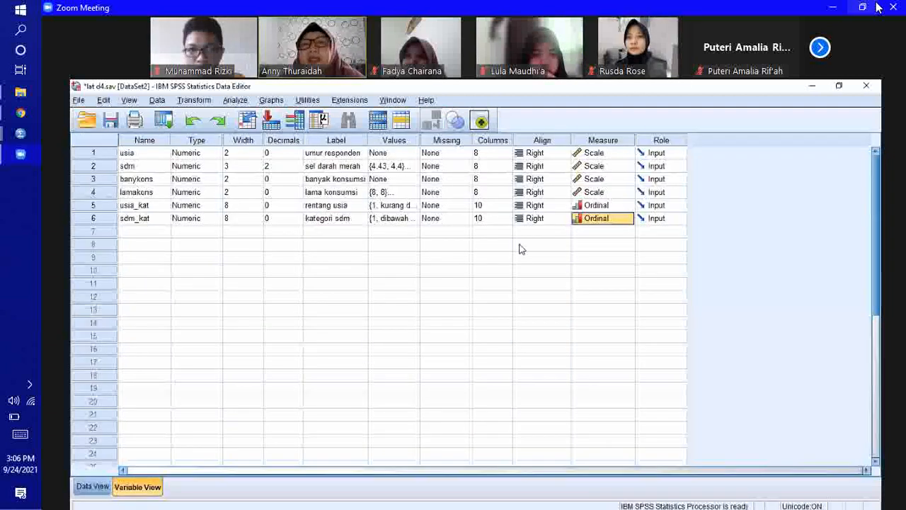
pyautogui.click(615, 156)
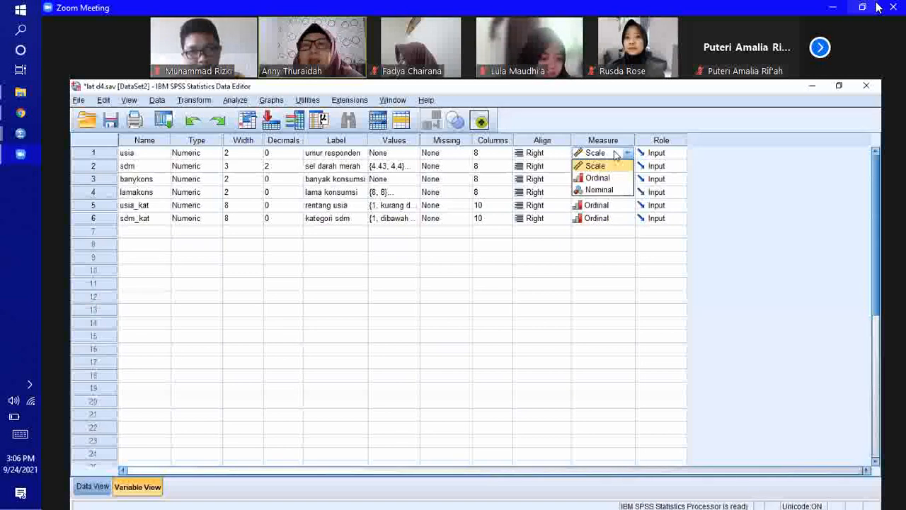
pyautogui.click(639, 243)
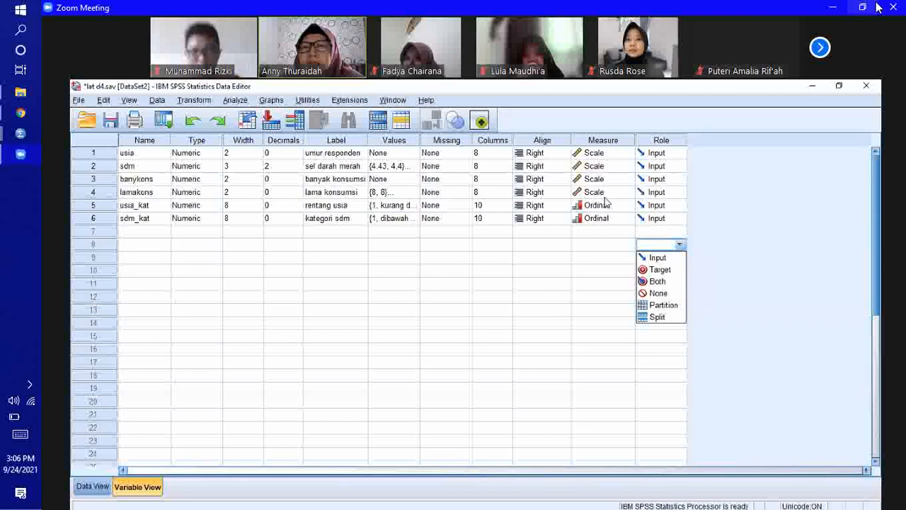
pyautogui.click(626, 206)
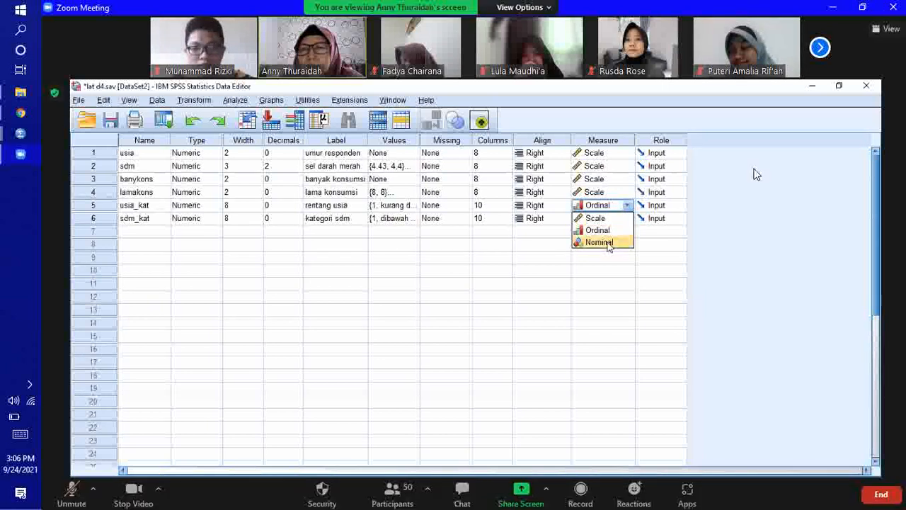
pyautogui.press('super+Right')
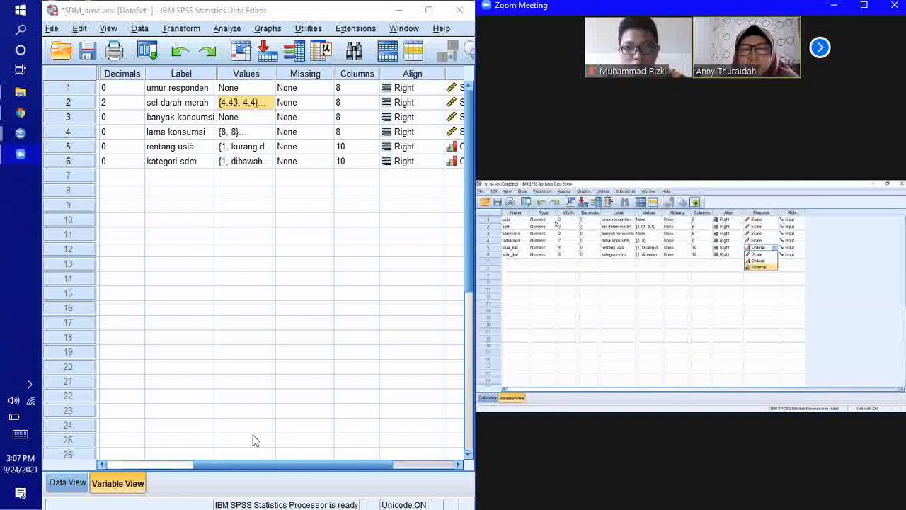
# Check the sel darah merah value labels again beside the shared demonstration and close the dialog.
pyautogui.click(259, 469)
pyautogui.moveTo(258, 469); pyautogui.dragTo(237, 456)
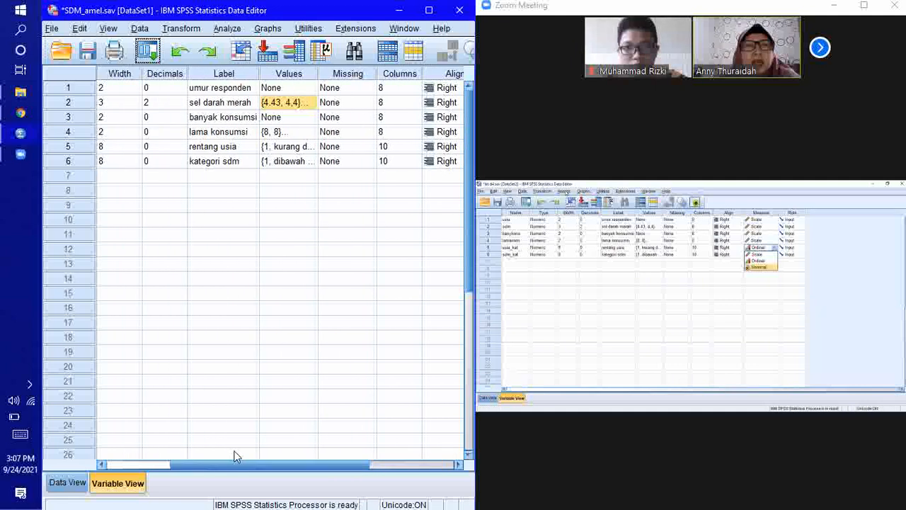
pyautogui.click(308, 110)
pyautogui.click(307, 106)
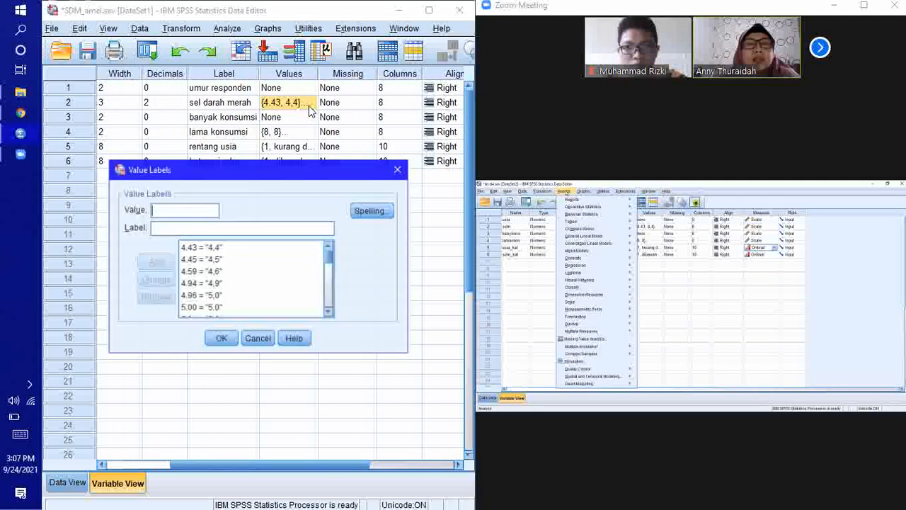
pyautogui.click(399, 169)
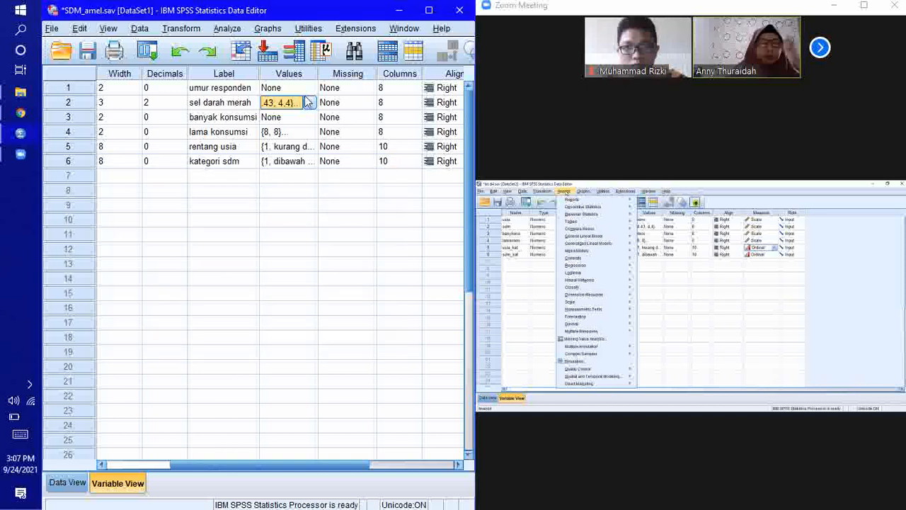
# Start Recode into Different Variables and open the old and new values for the sdm to sdm_kat recode.
pyautogui.click(175, 30)
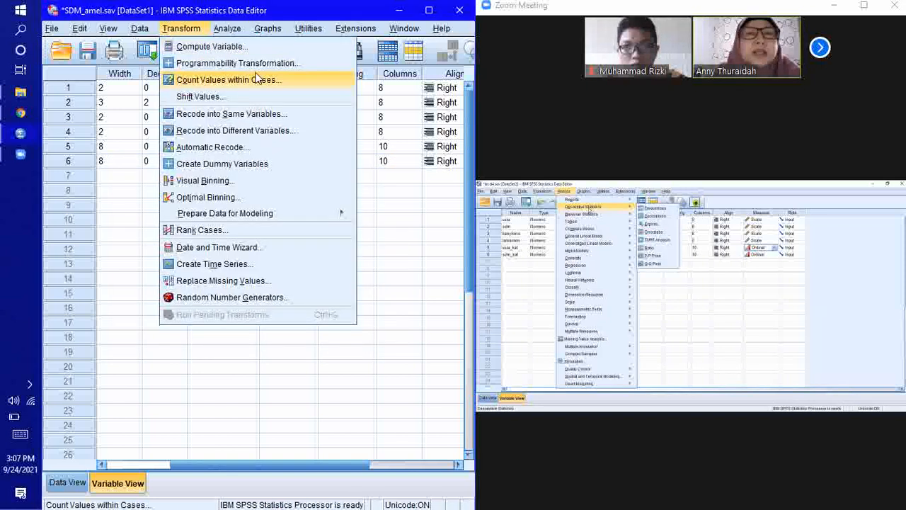
pyautogui.click(280, 129)
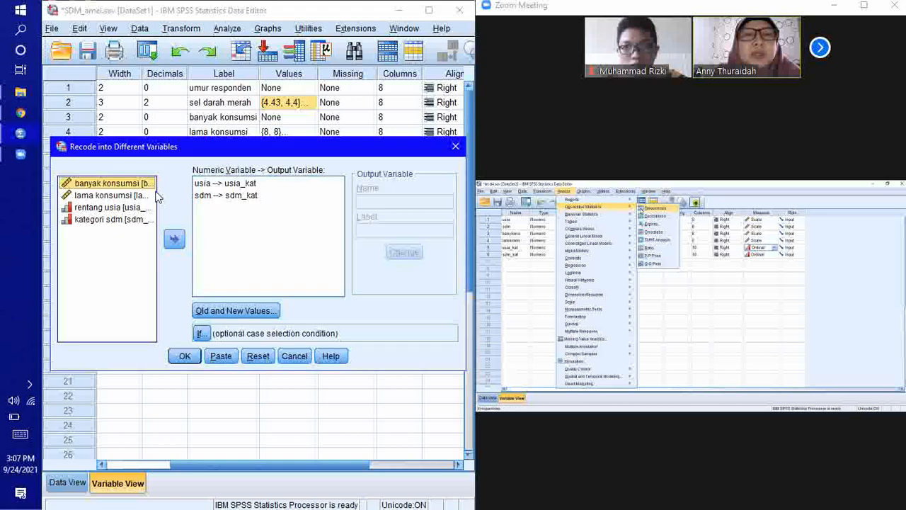
pyautogui.click(203, 197)
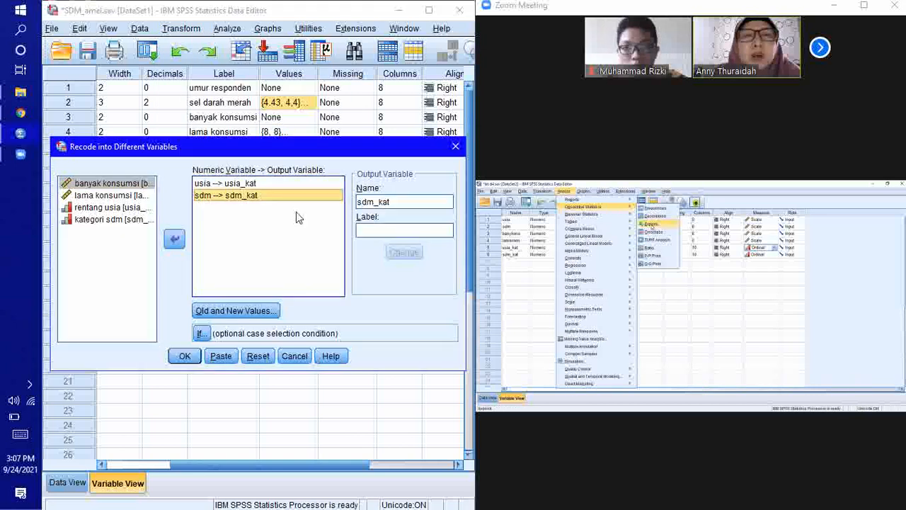
pyautogui.click(227, 311)
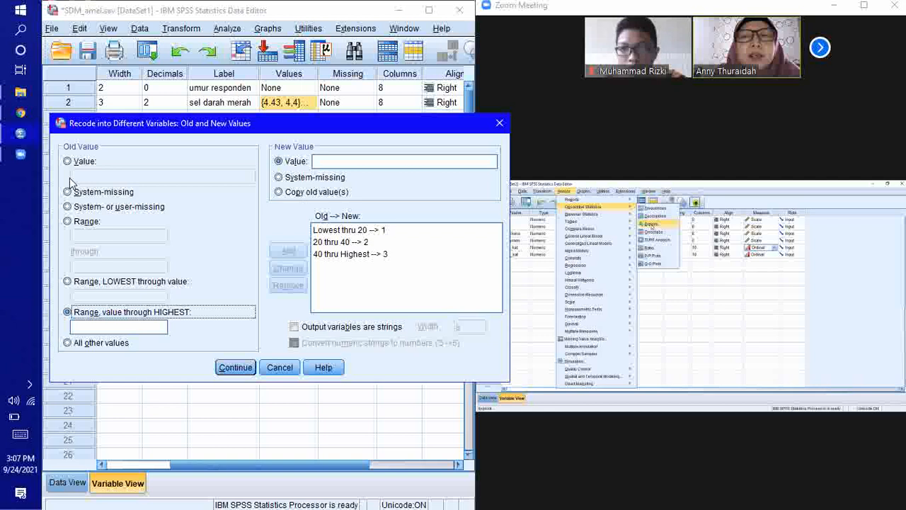
# Remove the recode ranges Lowest thru 20, 20 thru 40 and 40 thru Highest from the old and new values.
pyautogui.click(67, 222)
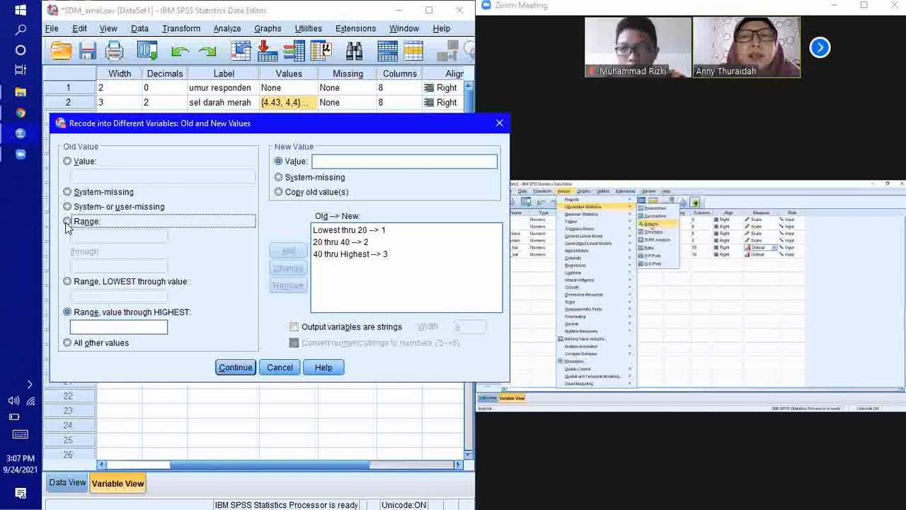
pyautogui.click(83, 239)
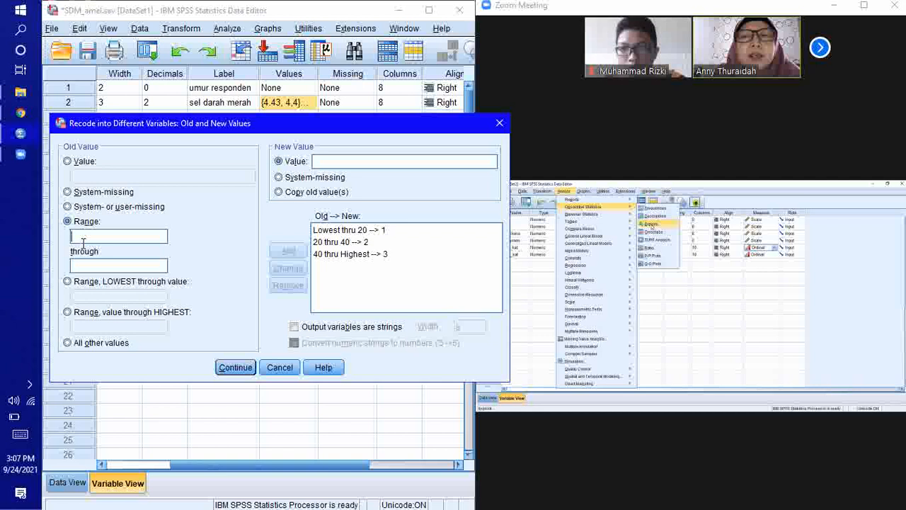
pyautogui.click(67, 281)
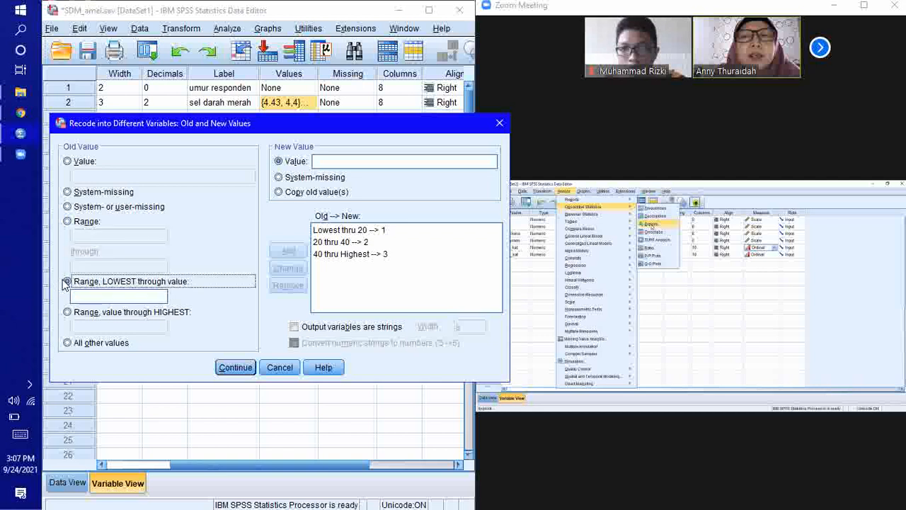
pyautogui.click(347, 232)
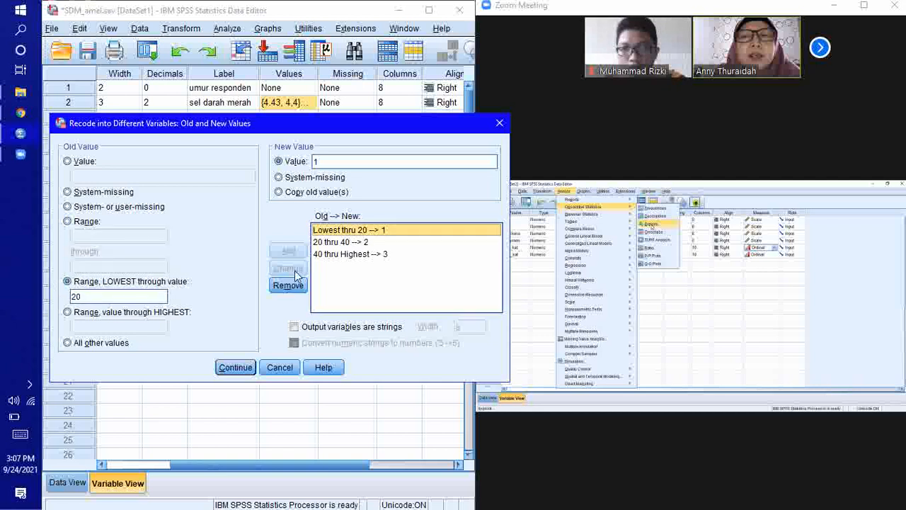
pyautogui.click(284, 287)
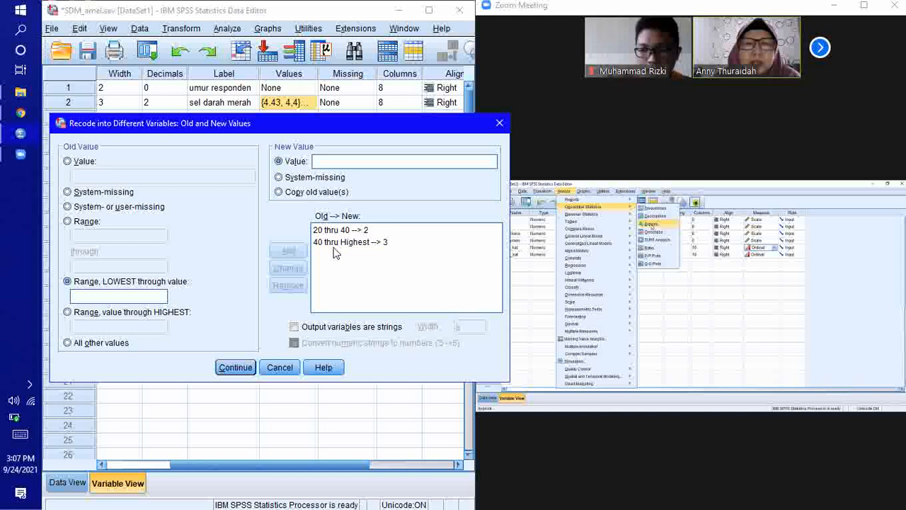
pyautogui.click(334, 245)
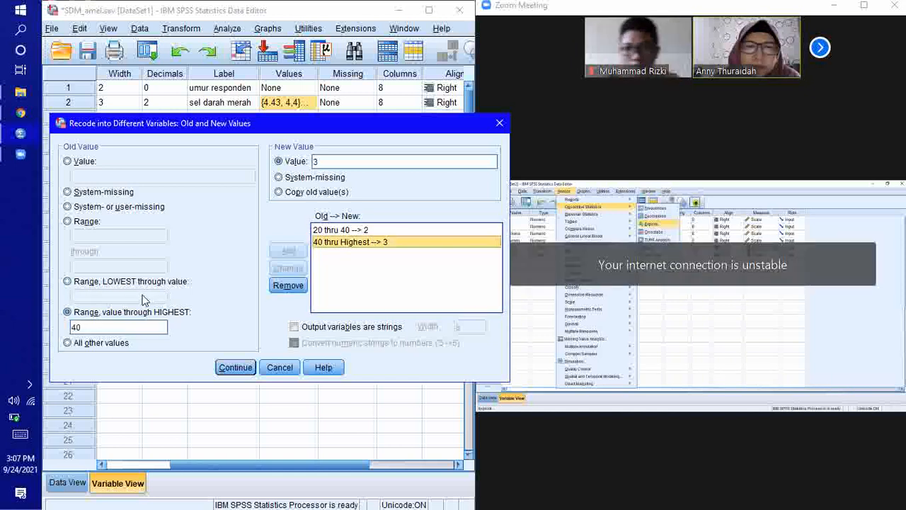
pyautogui.click(291, 285)
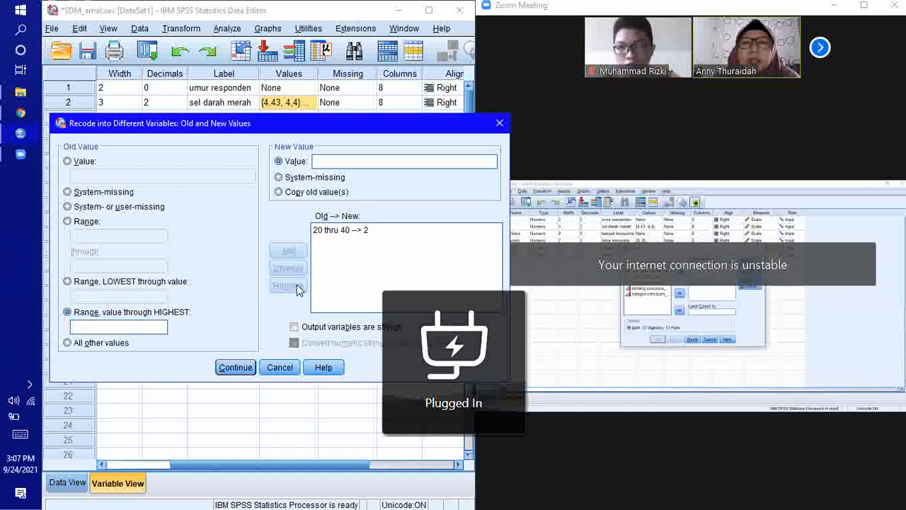
pyautogui.click(280, 290)
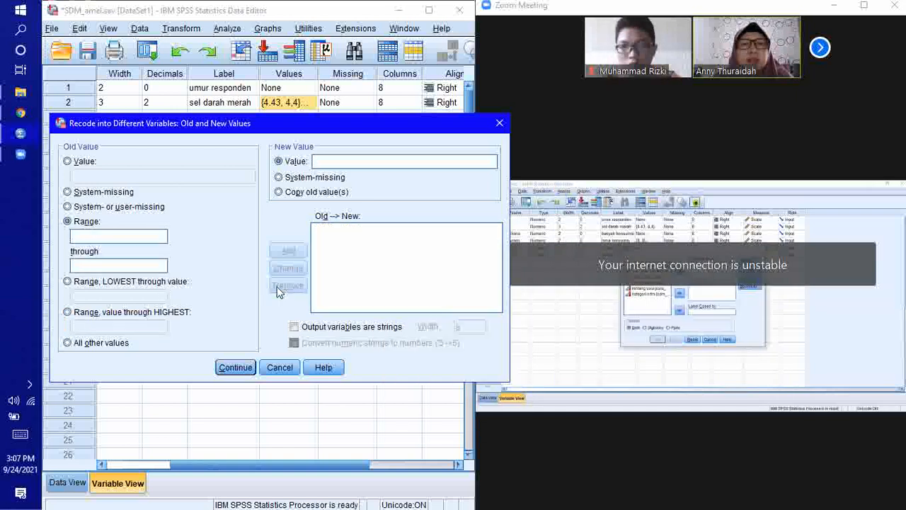
# Try to define an old-value range from LOWEST through 4.0, cancel the value changes, and close the recode dialog.
pyautogui.click(68, 282)
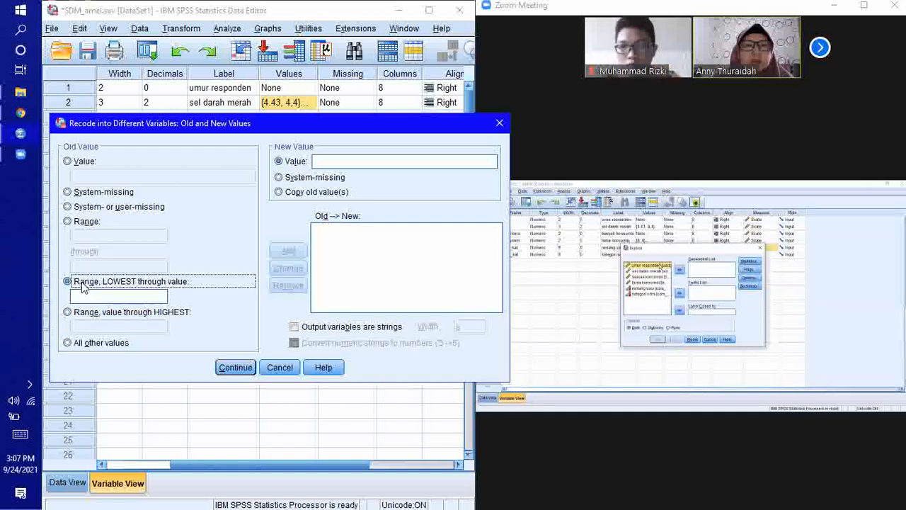
pyautogui.click(76, 296)
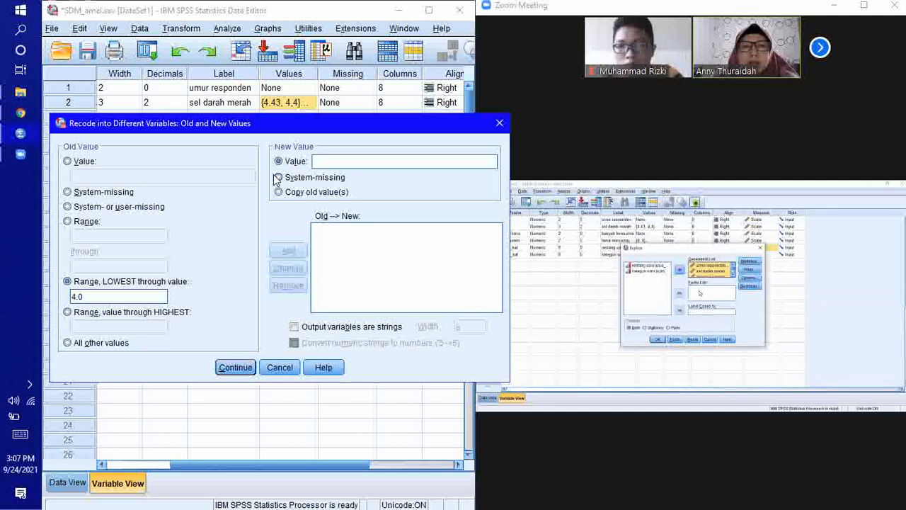
pyautogui.click(84, 161)
pyautogui.click(89, 281)
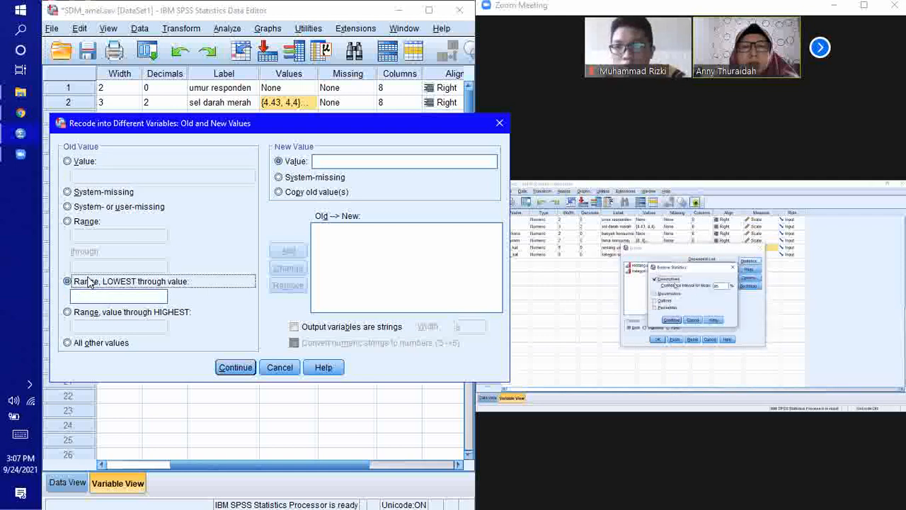
pyautogui.click(83, 222)
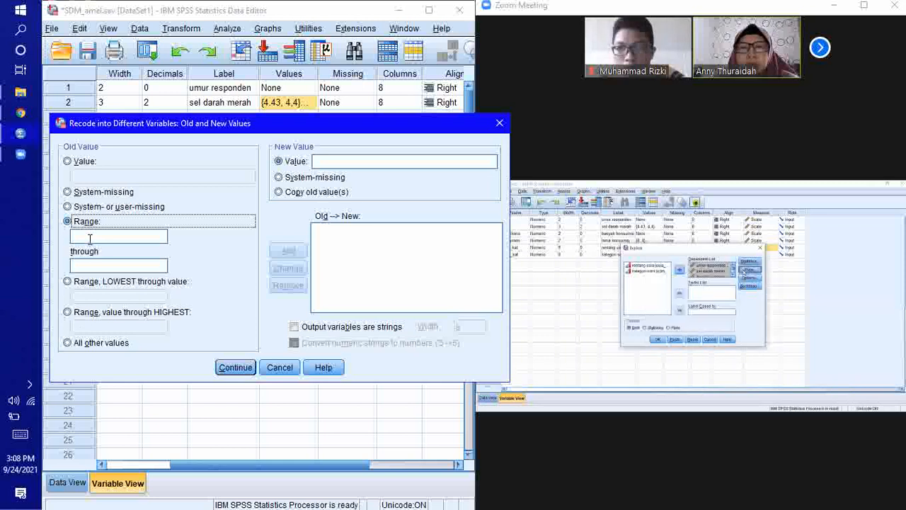
pyautogui.click(279, 366)
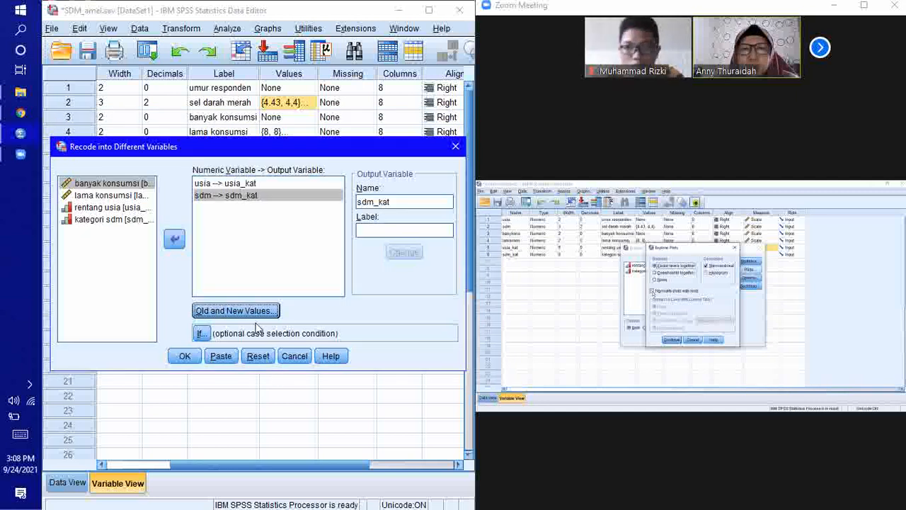
pyautogui.click(184, 356)
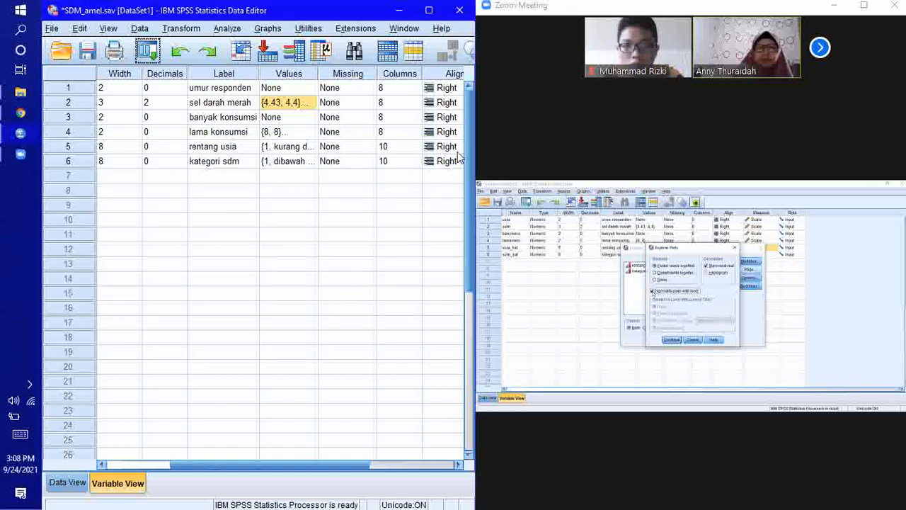
# Enlarge the Zoom meeting to follow the shared Explore analysis with normality plots and its Descriptives output, and return to the side-by-side view.
pyautogui.click(863, 5)
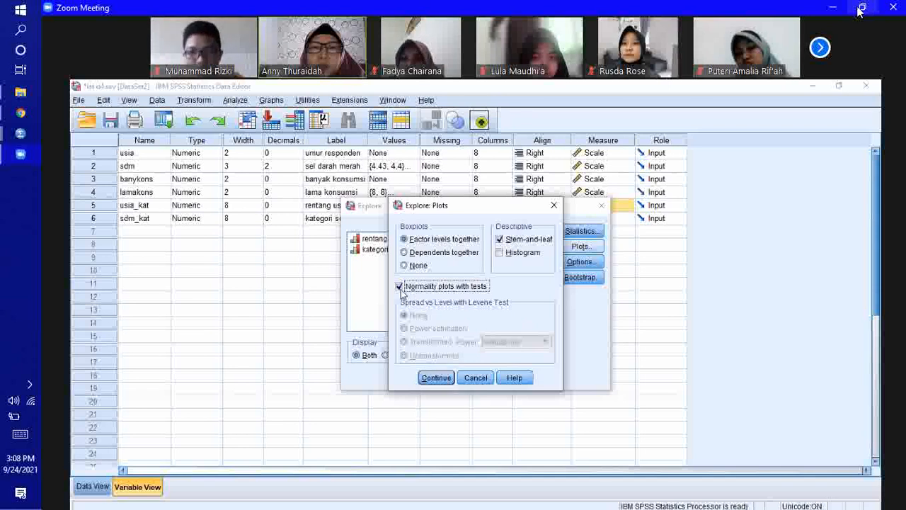
pyautogui.click(433, 379)
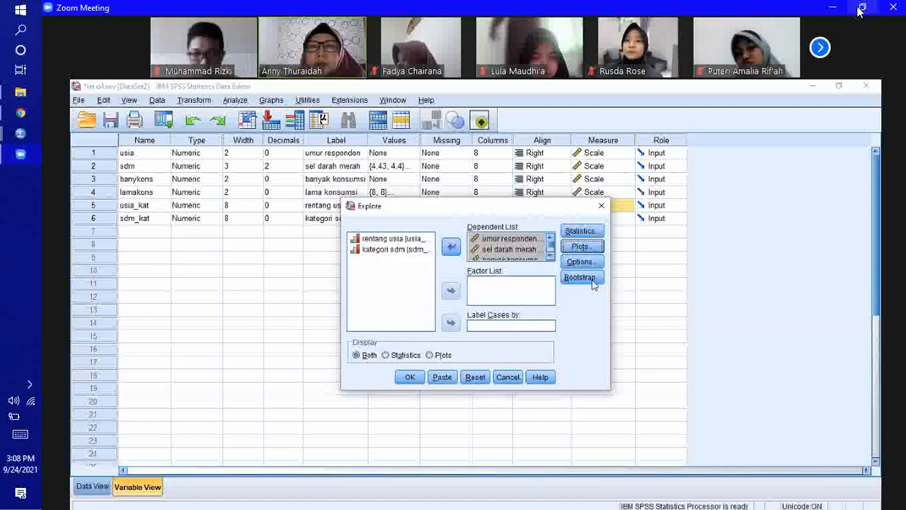
pyautogui.click(581, 262)
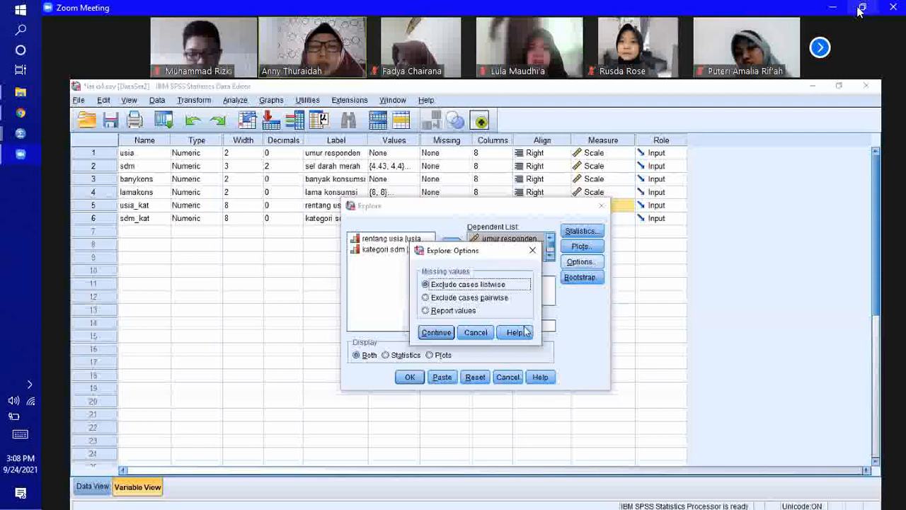
pyautogui.click(476, 333)
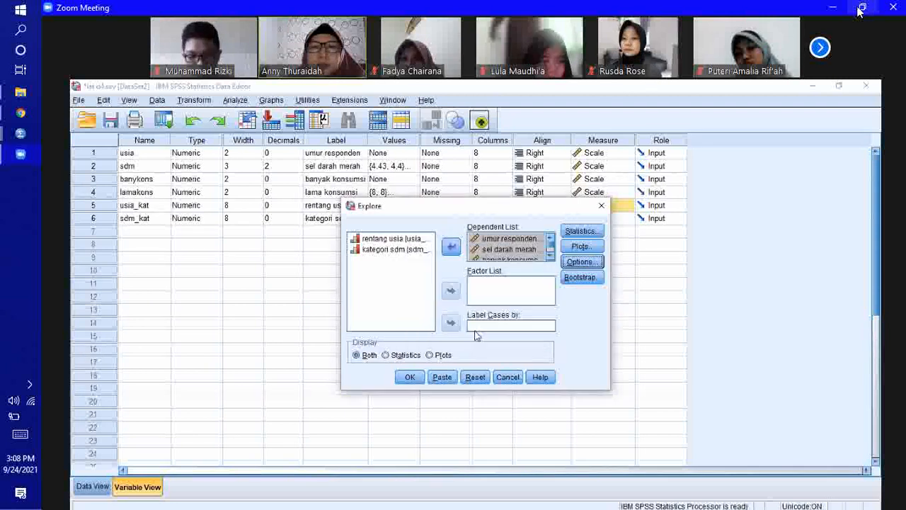
pyautogui.click(409, 378)
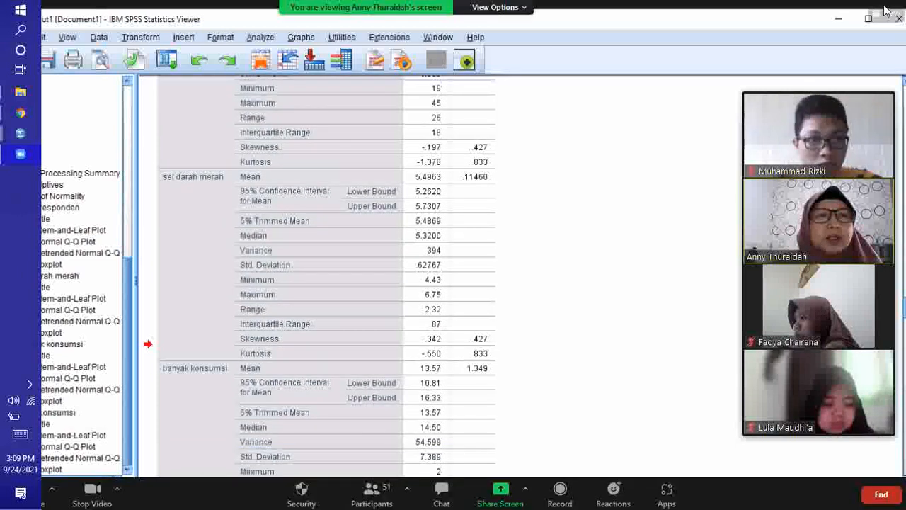
pyautogui.click(885, 13)
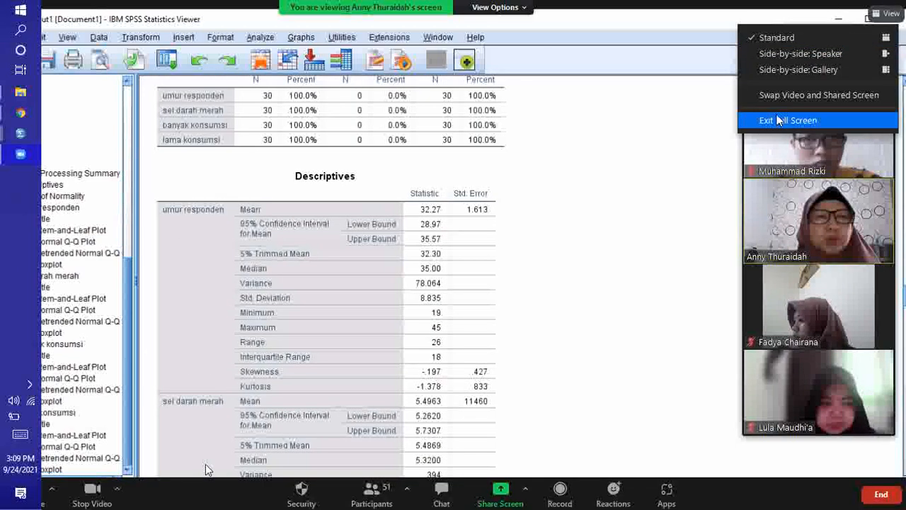
pyautogui.click(778, 120)
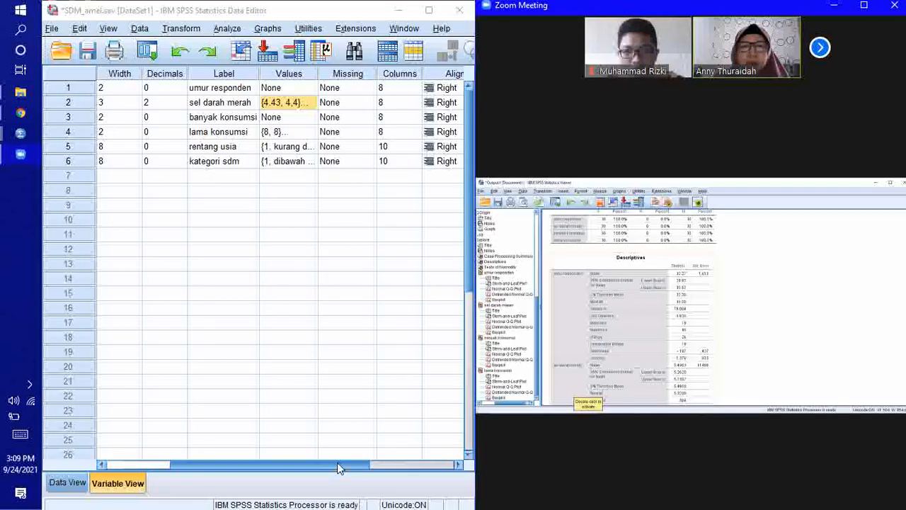
# Inspect the measure options of the rentang usia variable and close the list without changes.
pyautogui.moveTo(337, 468); pyautogui.dragTo(422, 468)
pyautogui.click(382, 146)
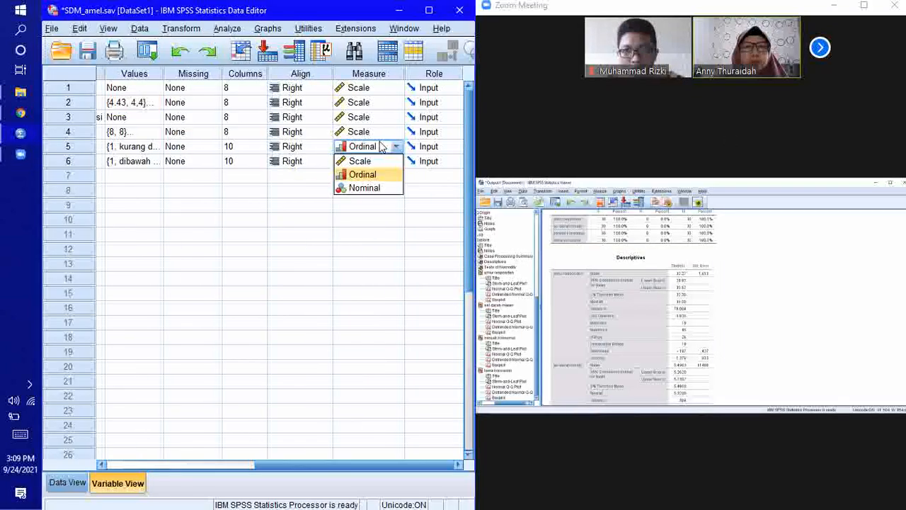
pyautogui.click(397, 146)
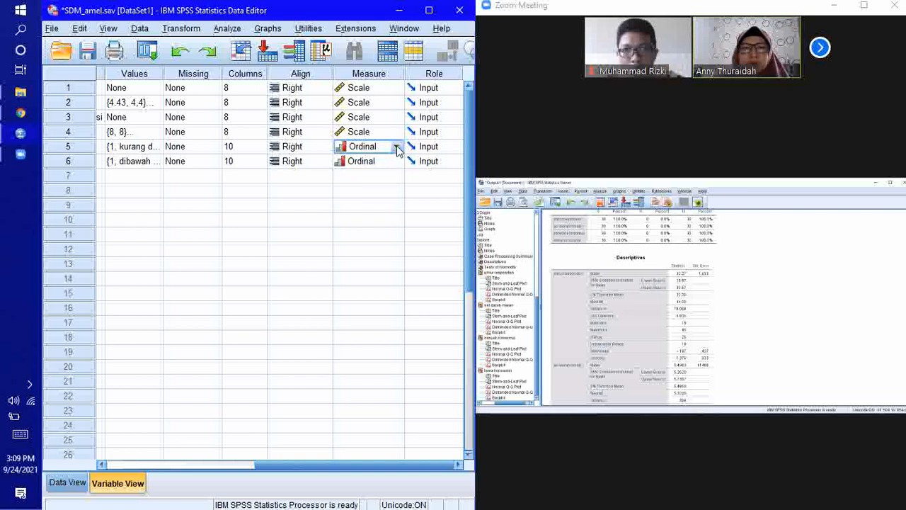
pyautogui.click(280, 34)
pyautogui.click(308, 28)
pyautogui.click(308, 28)
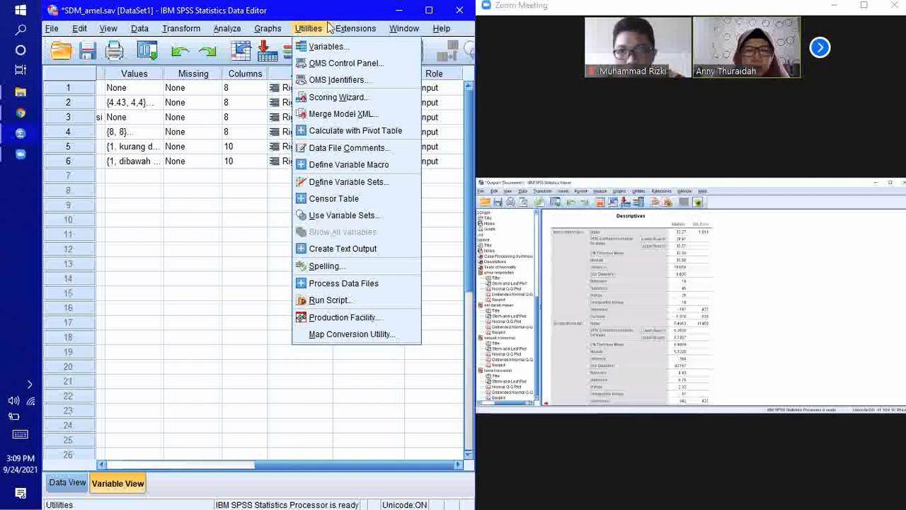
pyautogui.moveTo(341, 27)
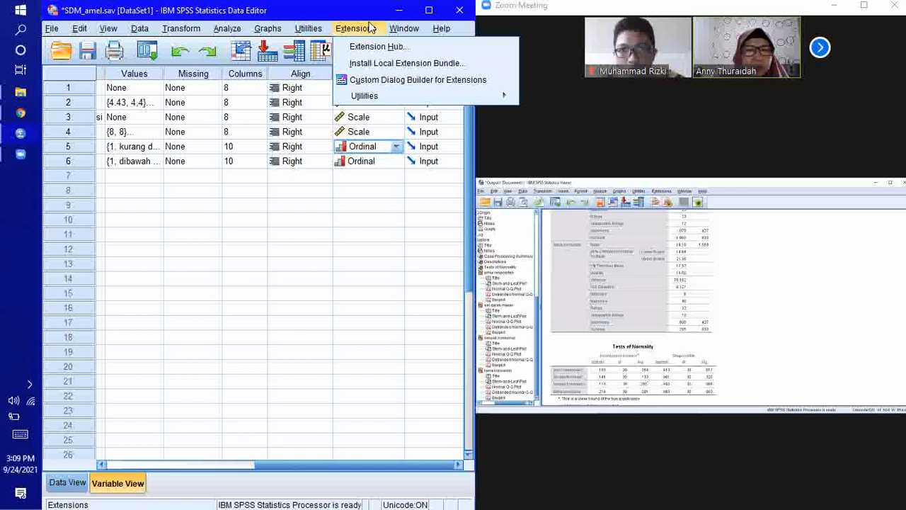
pyautogui.click(401, 30)
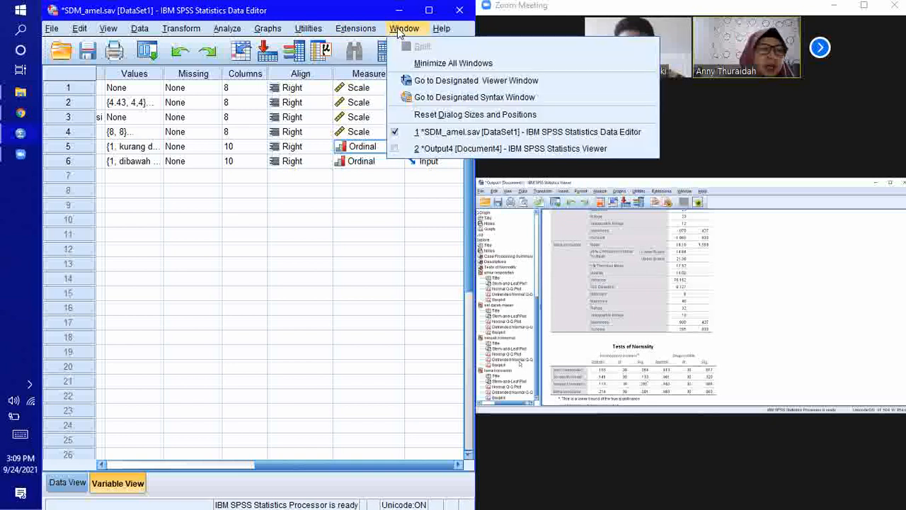
pyautogui.moveTo(437, 31)
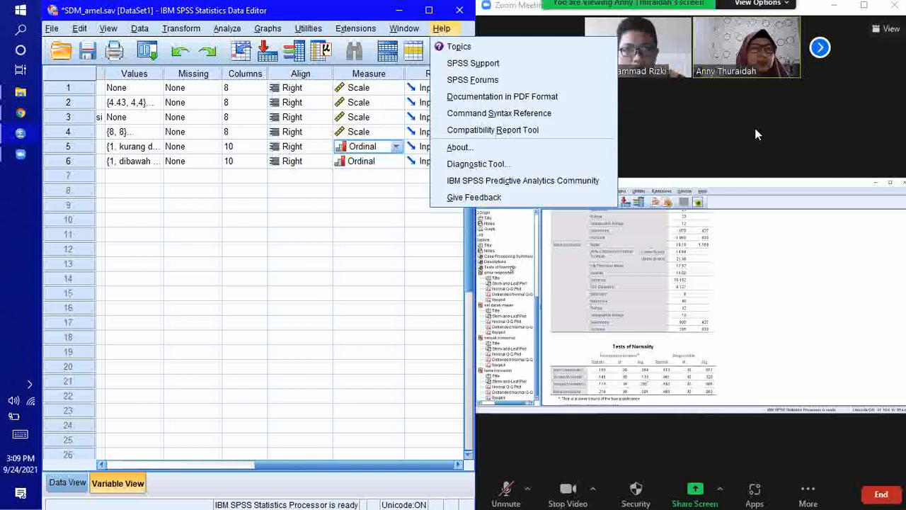
# Bring up the Output4 viewer and examine the mean bar chart across the kategori sdm categories.
pyautogui.click(864, 6)
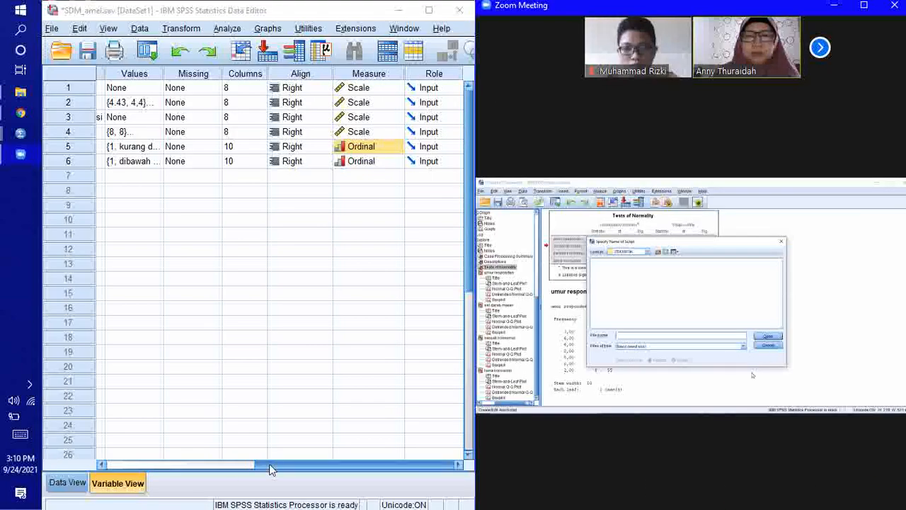
pyautogui.moveTo(272, 469); pyautogui.dragTo(258, 468)
pyautogui.moveTo(27, 141)
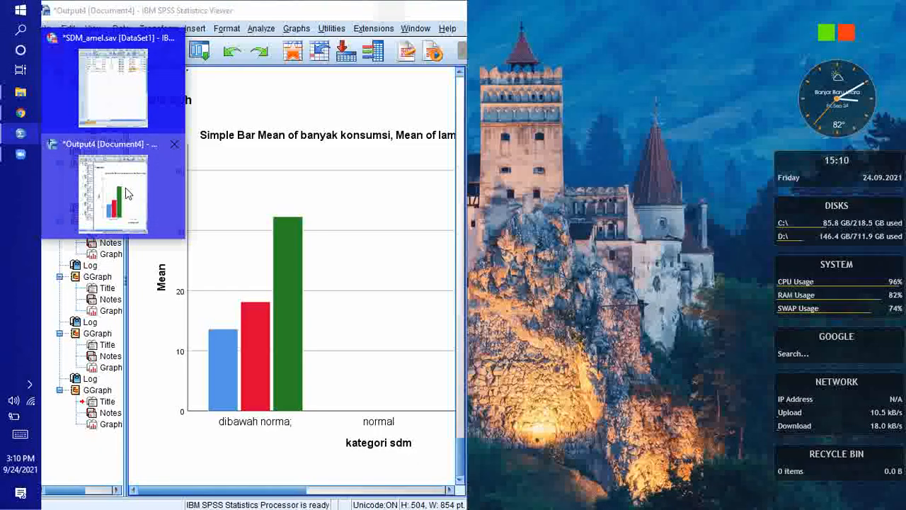
pyautogui.click(113, 191)
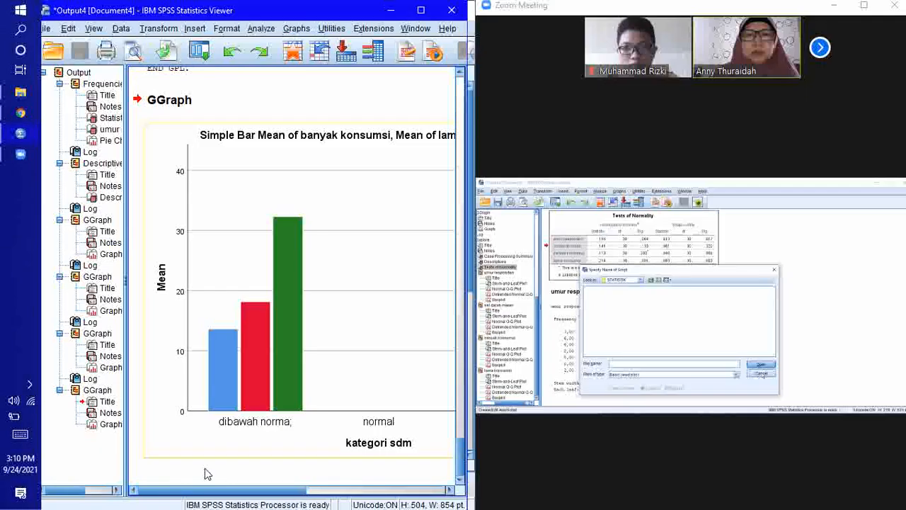
pyautogui.moveTo(212, 489); pyautogui.dragTo(256, 490)
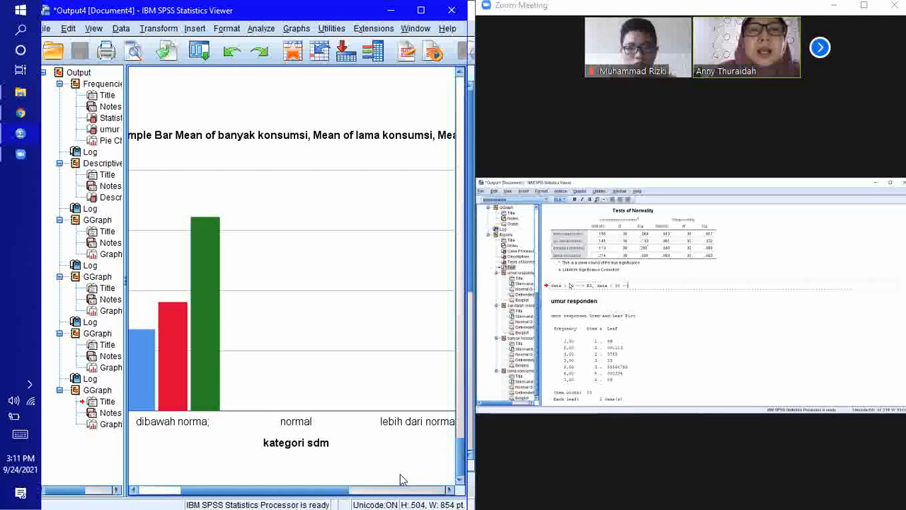
# Enlarge the Zoom meeting and examine the shared Tests of Normality table with its note on KS, SW and alfa 0.05.
pyautogui.click(864, 6)
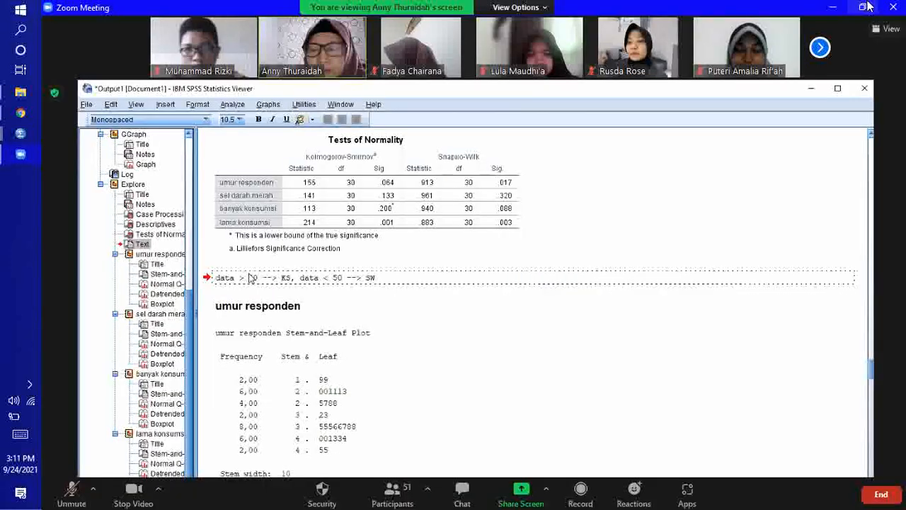
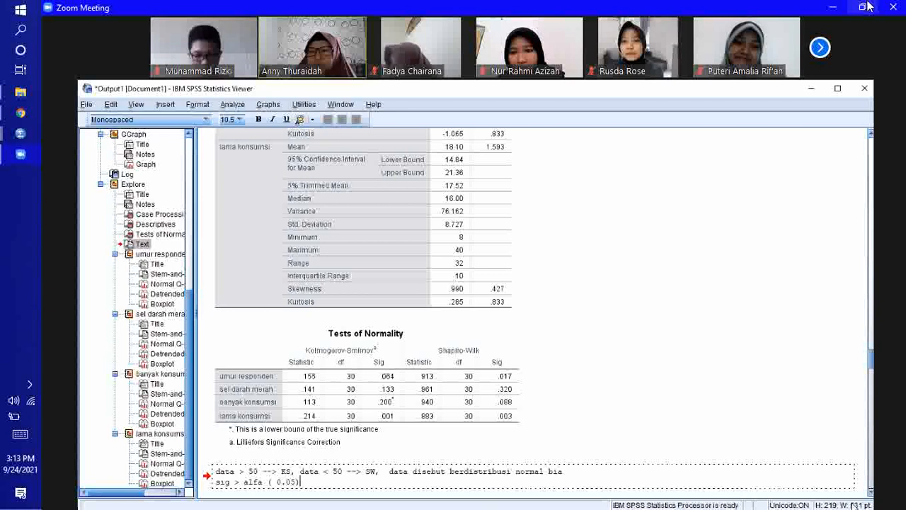
pyautogui.click(870, 492)
pyautogui.click(871, 493)
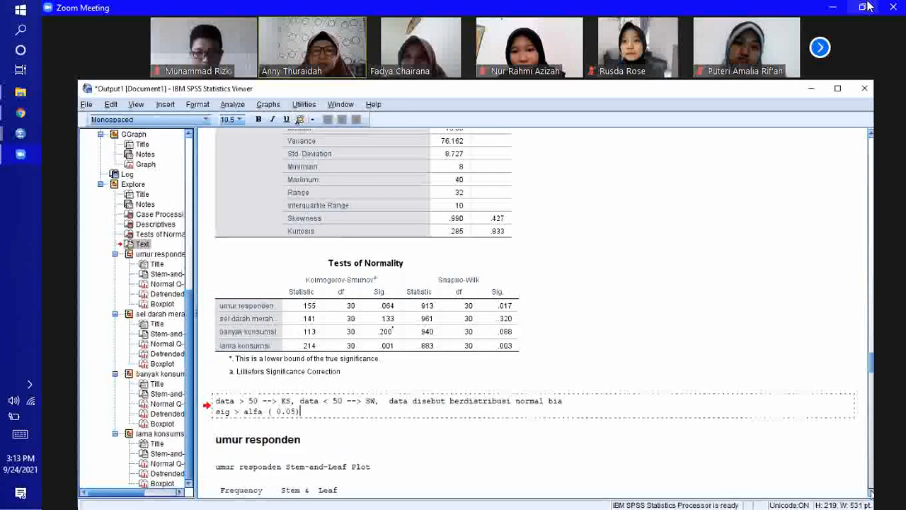
pyautogui.click(870, 493)
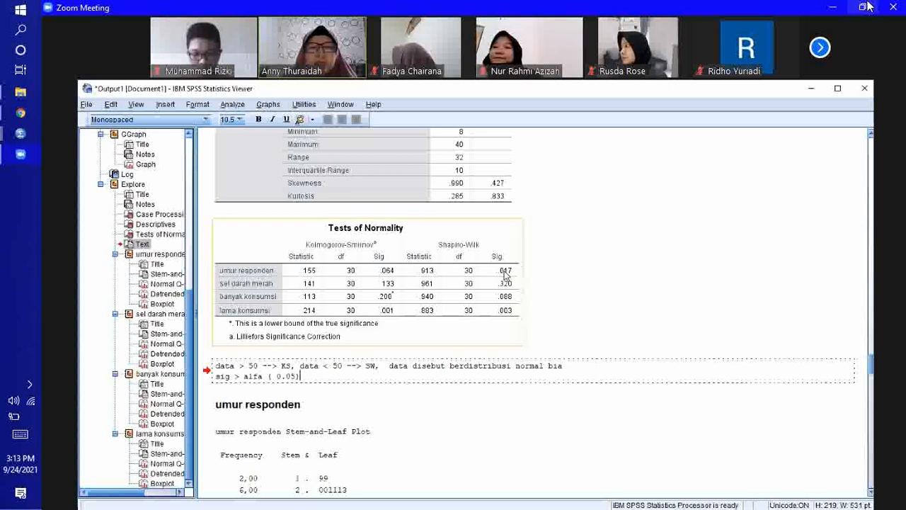
# Leave the note under the Tests of Normality table and open the Compute Variable dialog.
pyautogui.click(506, 275)
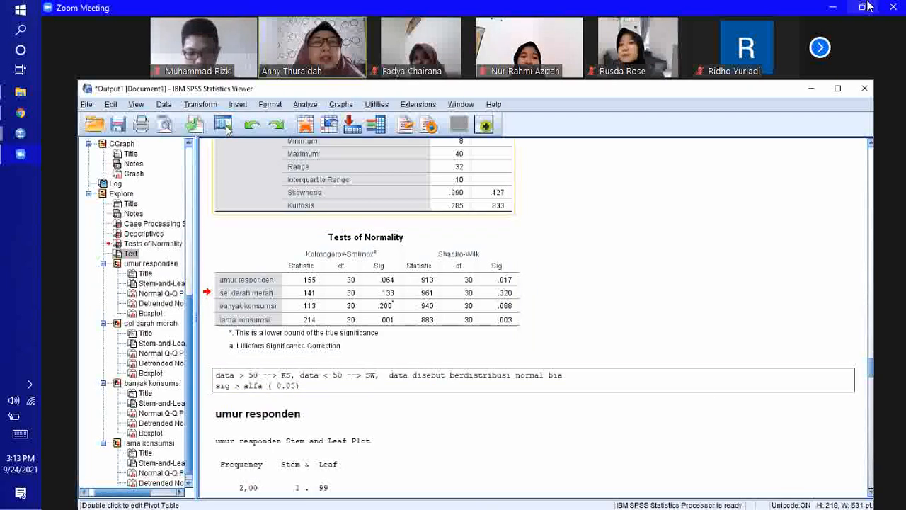
pyautogui.click(224, 126)
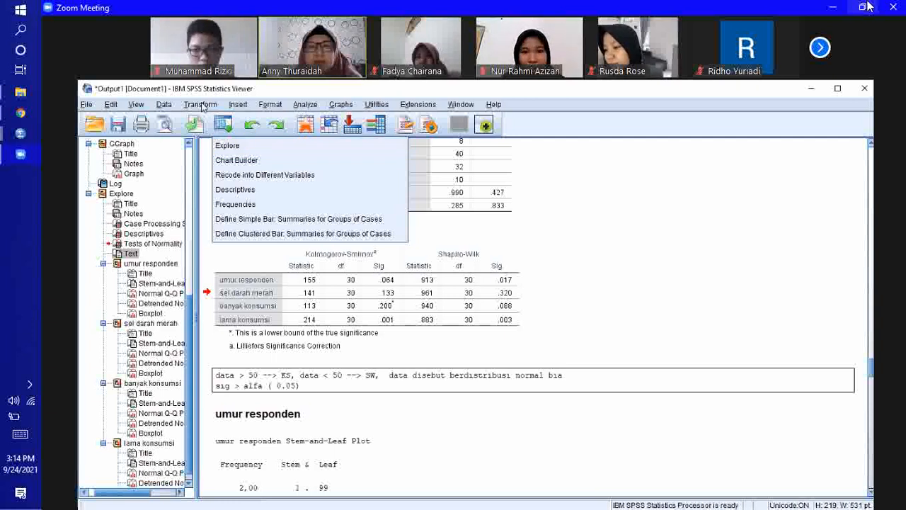
pyautogui.click(201, 105)
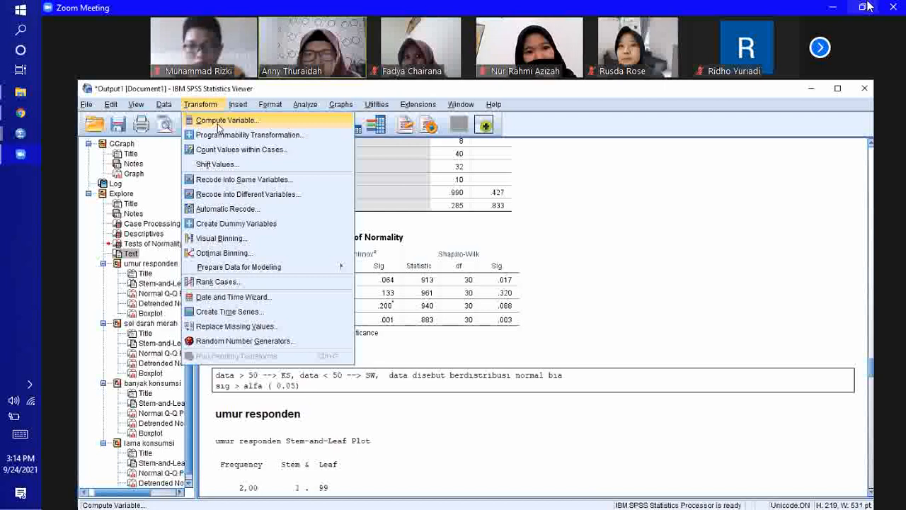
pyautogui.click(219, 128)
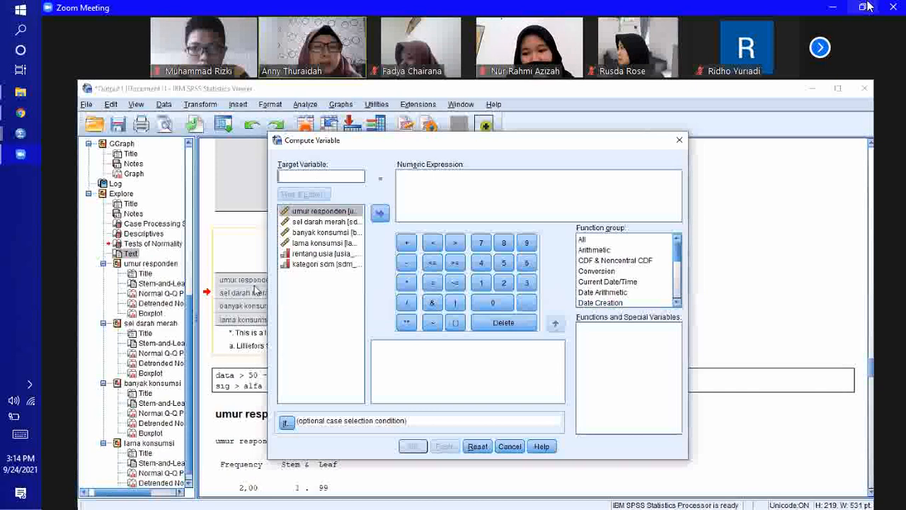
# Name the target variable lamakaon_trans1.
pyautogui.write('lam')
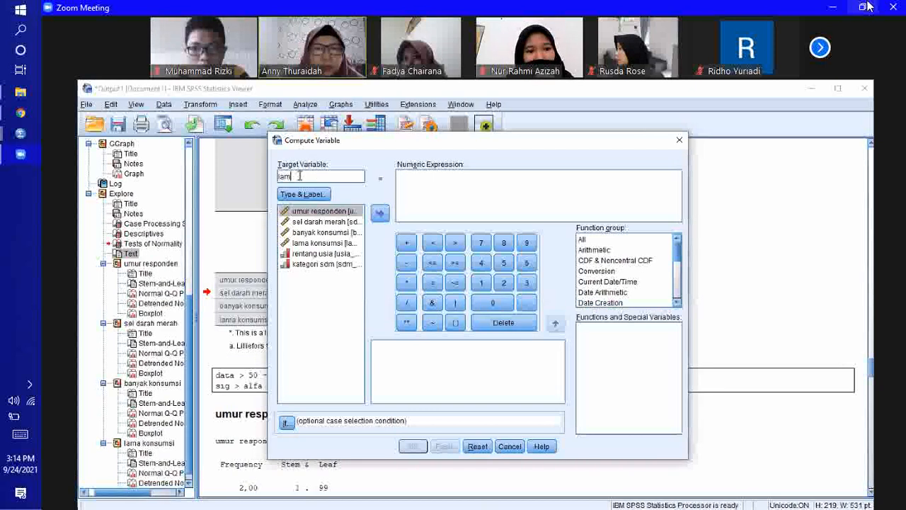
pyautogui.write('a konsumsi')
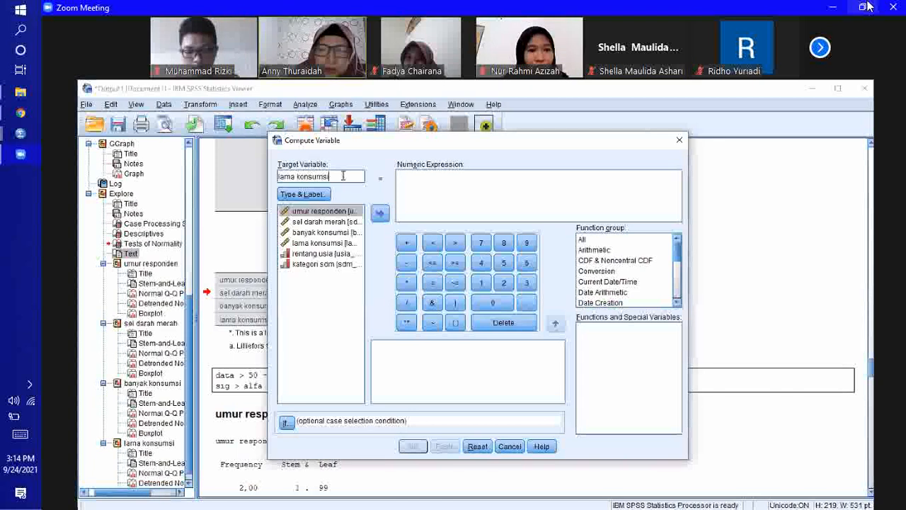
pyautogui.press('BackSpace')
pyautogui.press('BackSpace')
pyautogui.press('BackSpace')
pyautogui.press('BackSpace')
pyautogui.press('BackSpace')
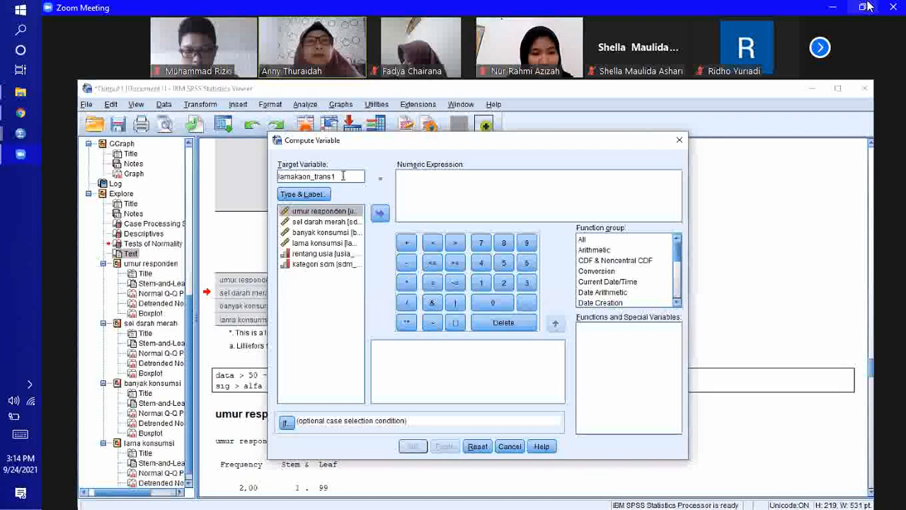
# Build the numeric expression lamakonsEXP(2) from the lama konsumsi variable and the arithmetic Exp function.
pyautogui.click(333, 243)
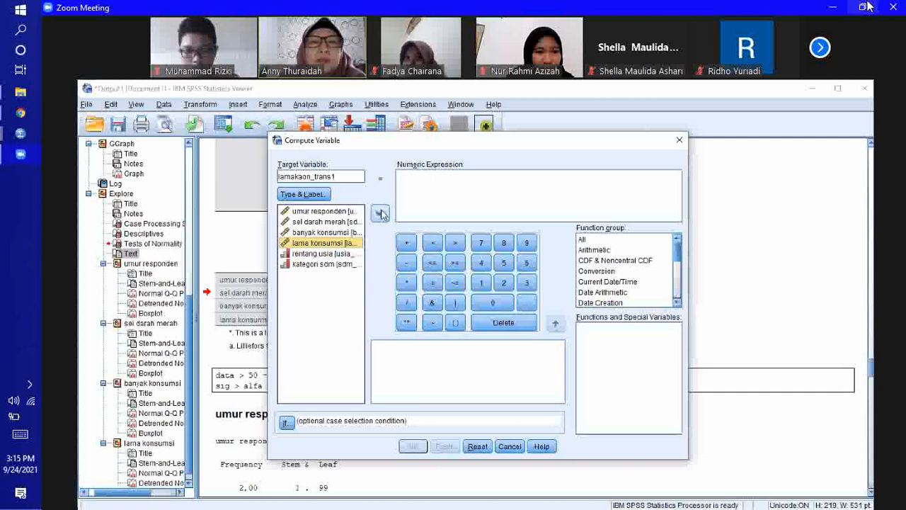
pyautogui.click(380, 214)
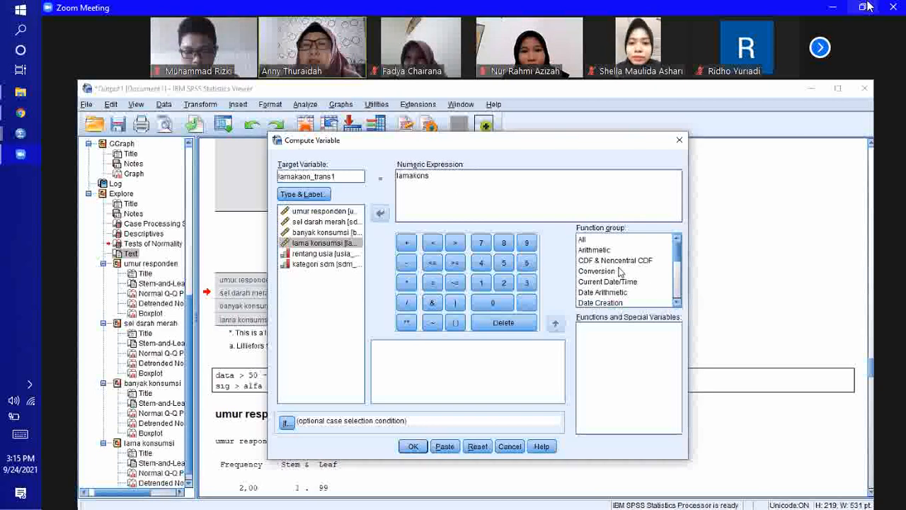
pyautogui.click(596, 249)
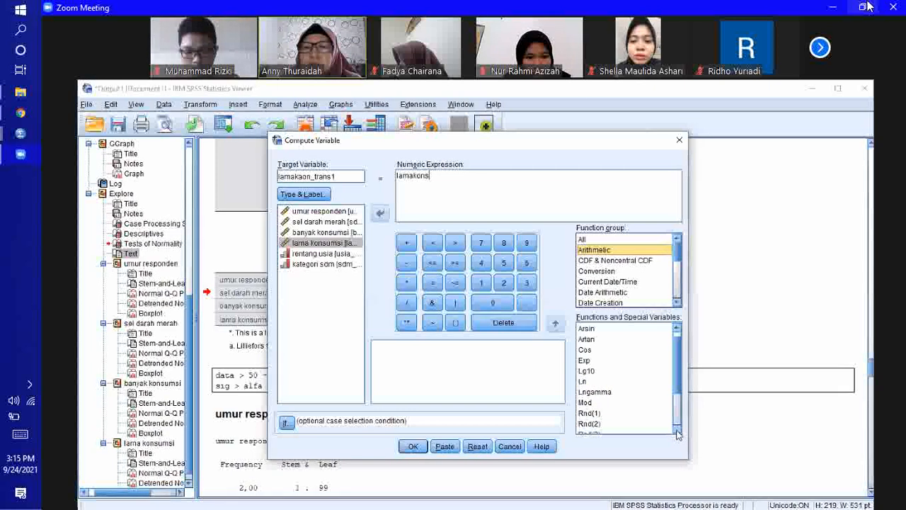
pyautogui.scroll(-1, 676, 434)
pyautogui.scroll(-4, 677, 433)
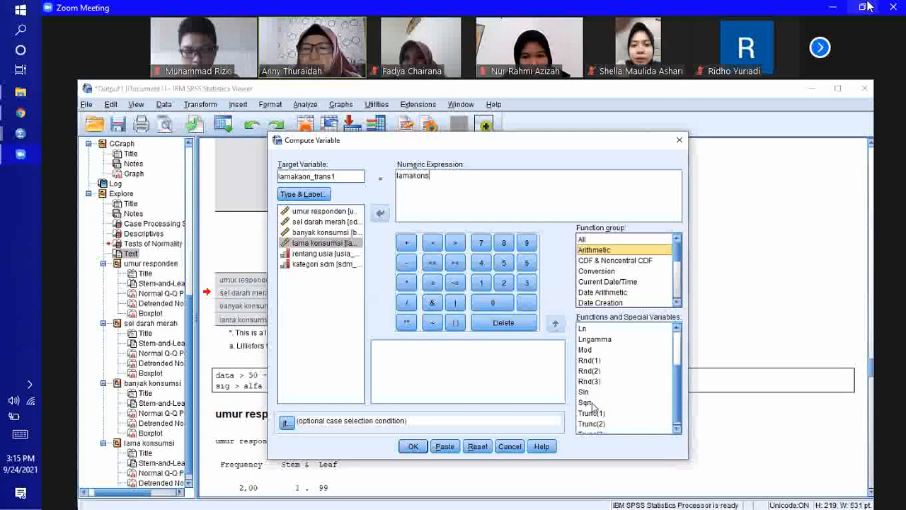
pyautogui.click(677, 329)
pyautogui.click(677, 330)
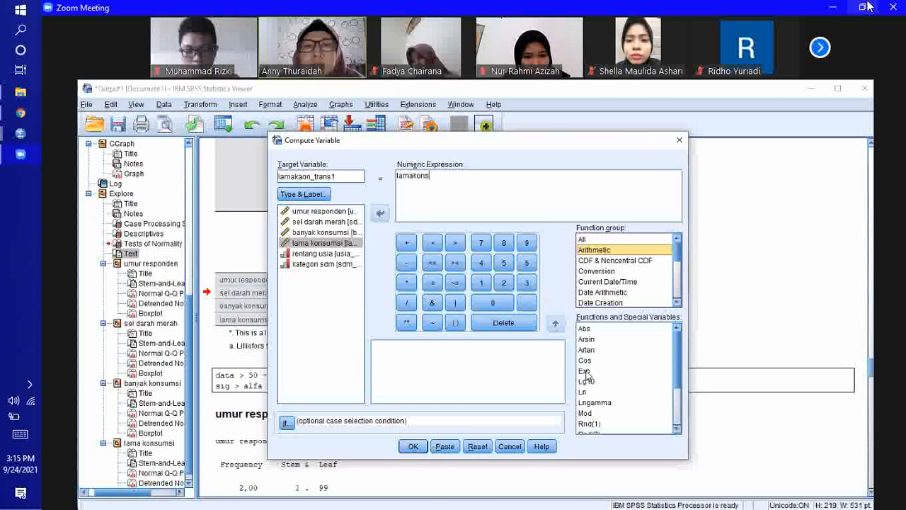
pyautogui.click(586, 371)
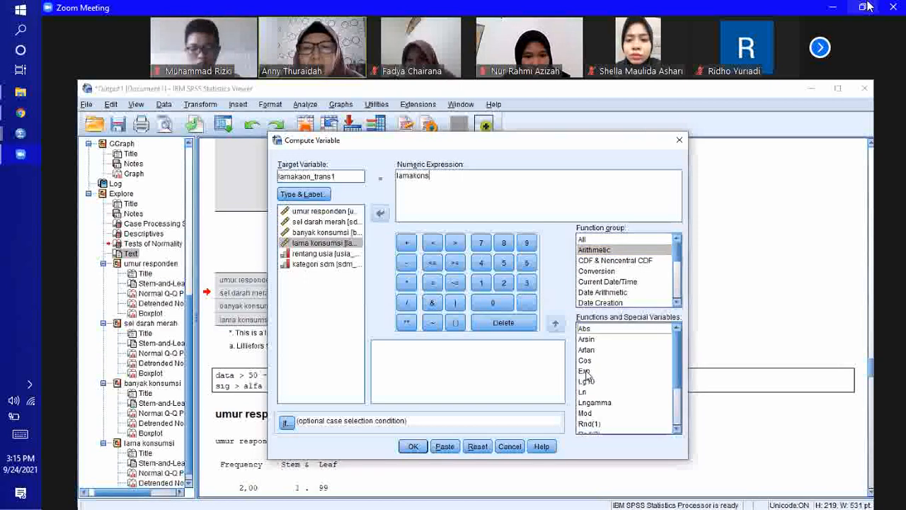
pyautogui.click(556, 326)
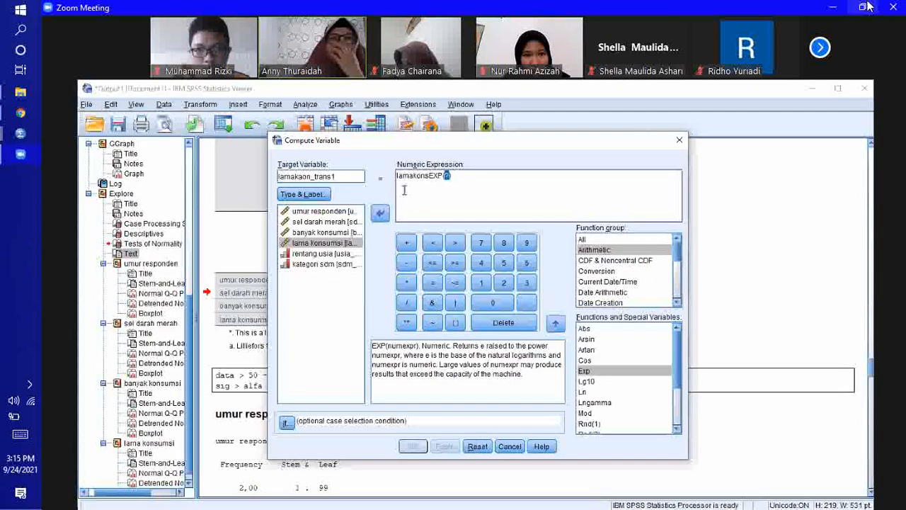
pyautogui.click(504, 283)
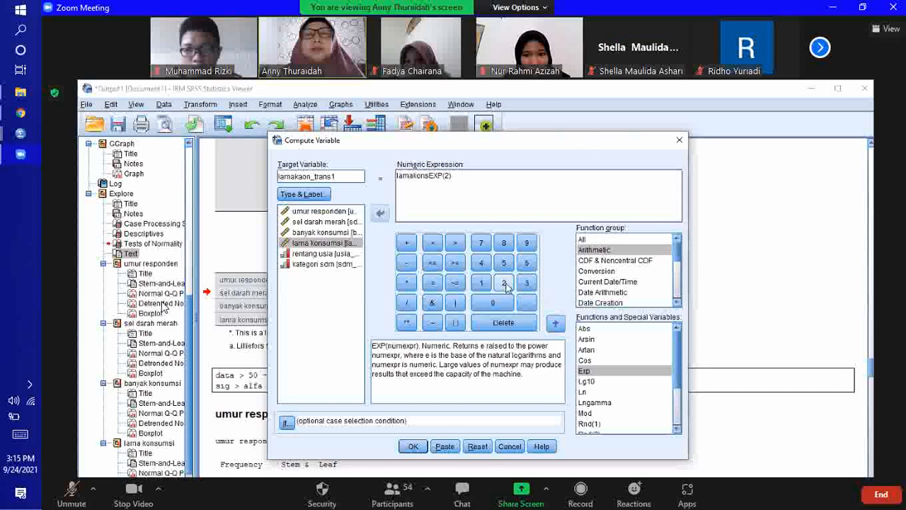
pyautogui.click(30, 384)
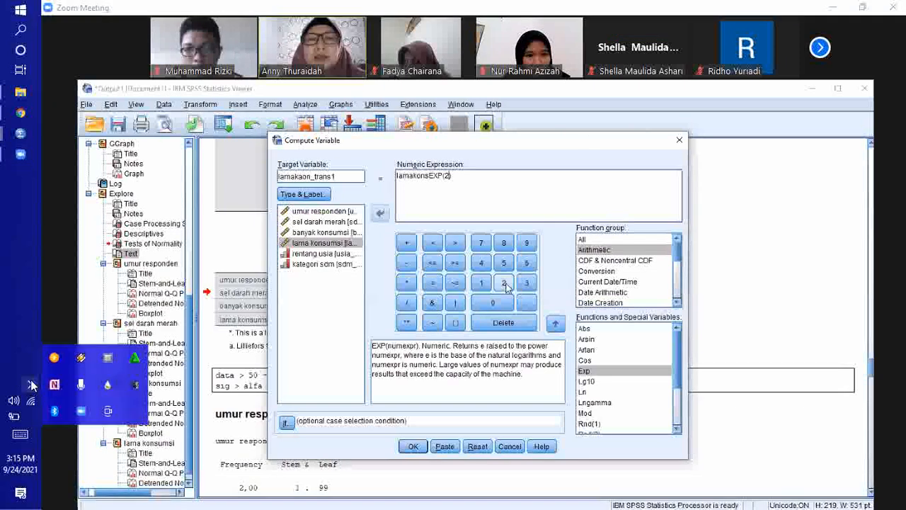
pyautogui.click(20, 312)
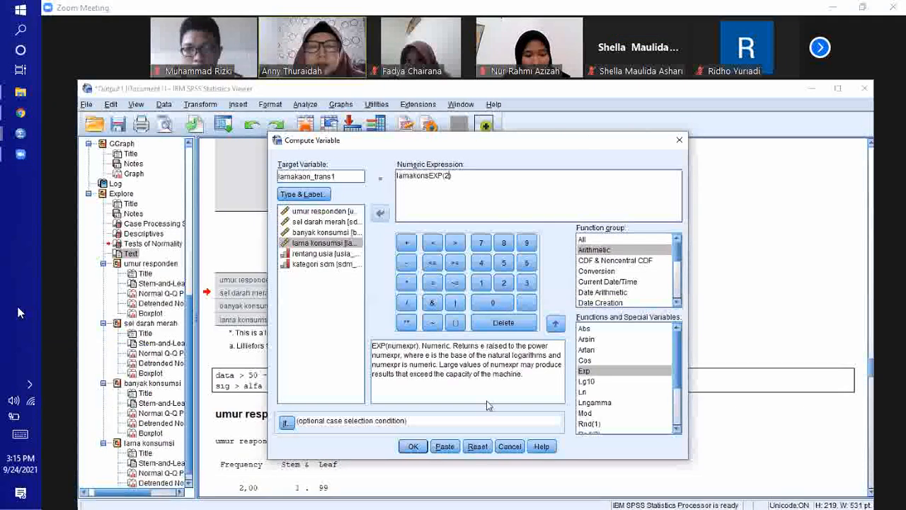
# Try to run the computation with the Exp expression, dismiss the message, and reset the Compute Variable dialog.
pyautogui.click(412, 447)
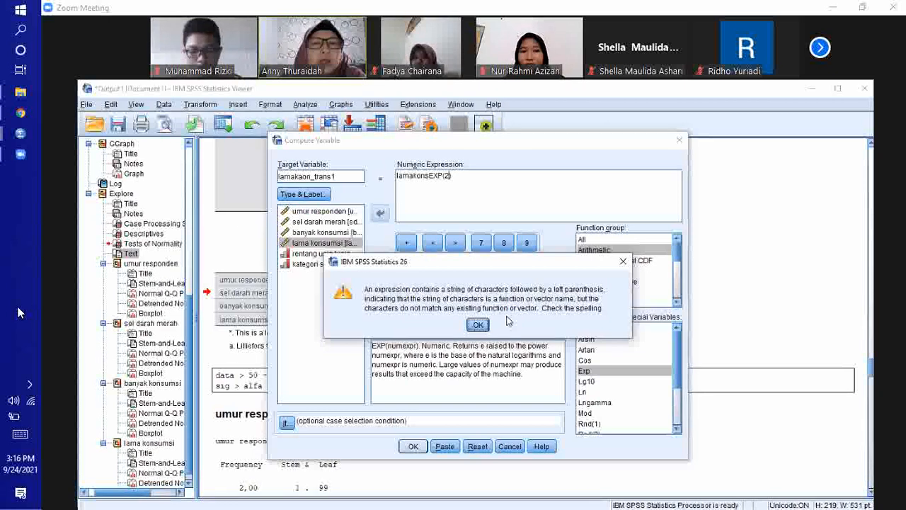
pyautogui.click(485, 330)
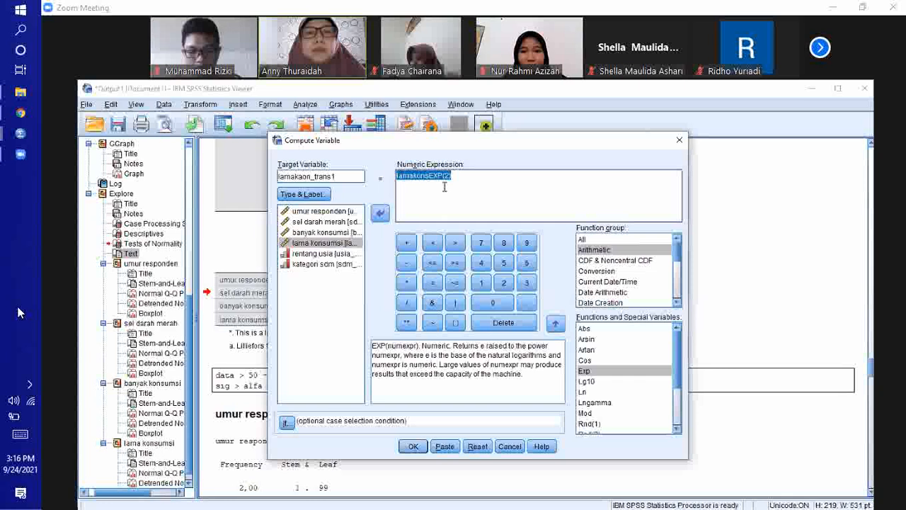
pyautogui.click(454, 185)
pyautogui.write(')')
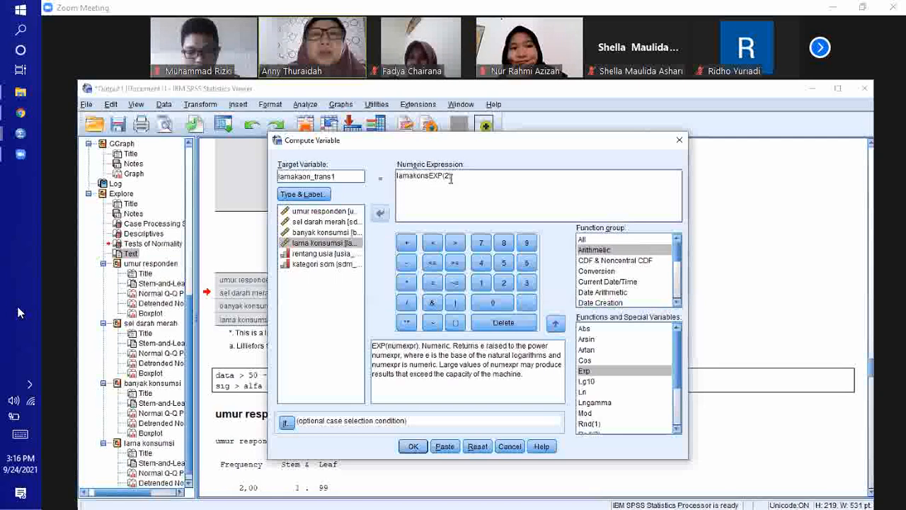
pyautogui.click(477, 447)
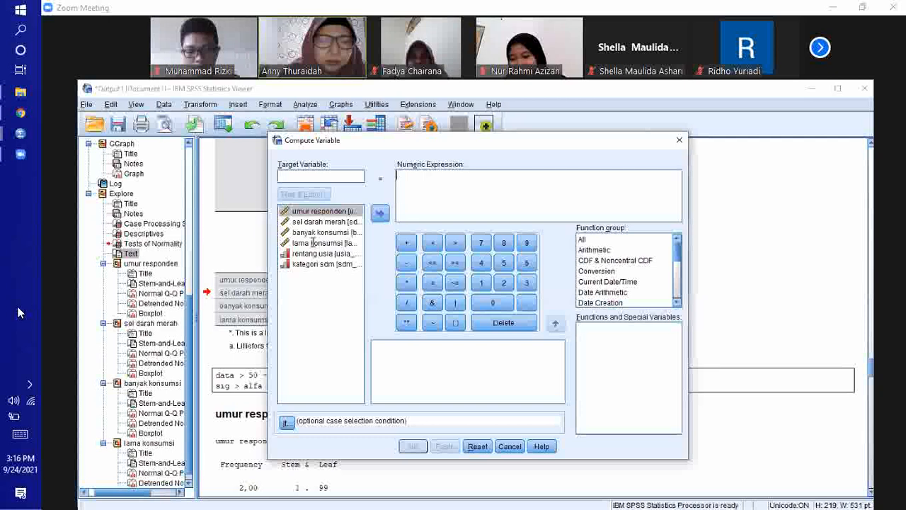
# Name the target variable lamakon_tranf and enter lamakons followed by the arithmetic LG10 function in the numeric expression.
pyautogui.write('lamakon_')
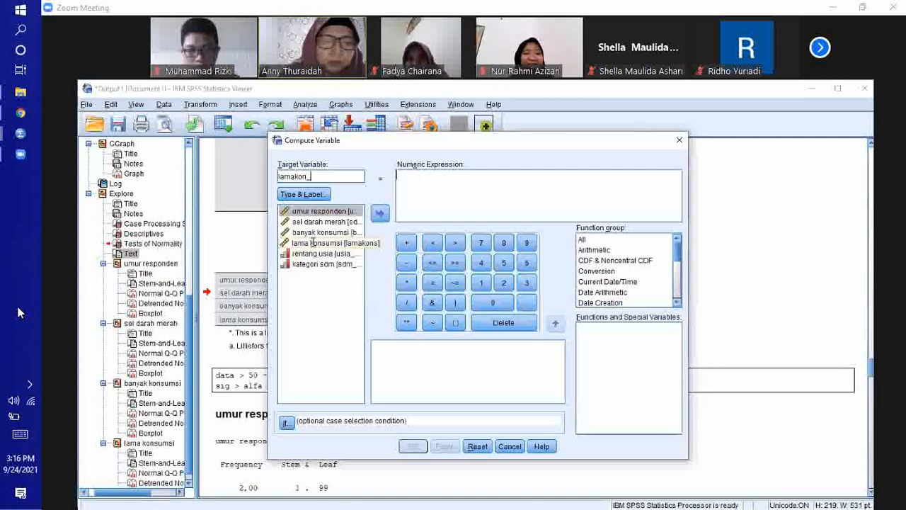
pyautogui.write('tranf')
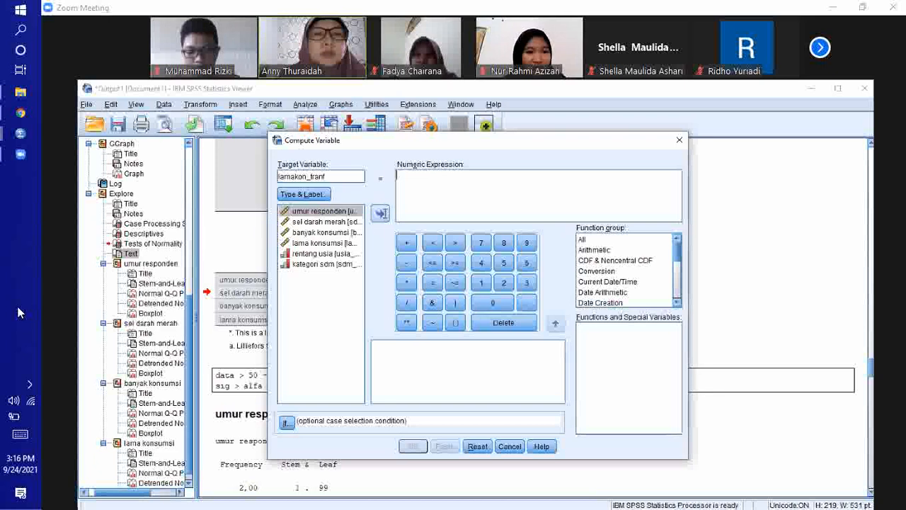
pyautogui.click(339, 243)
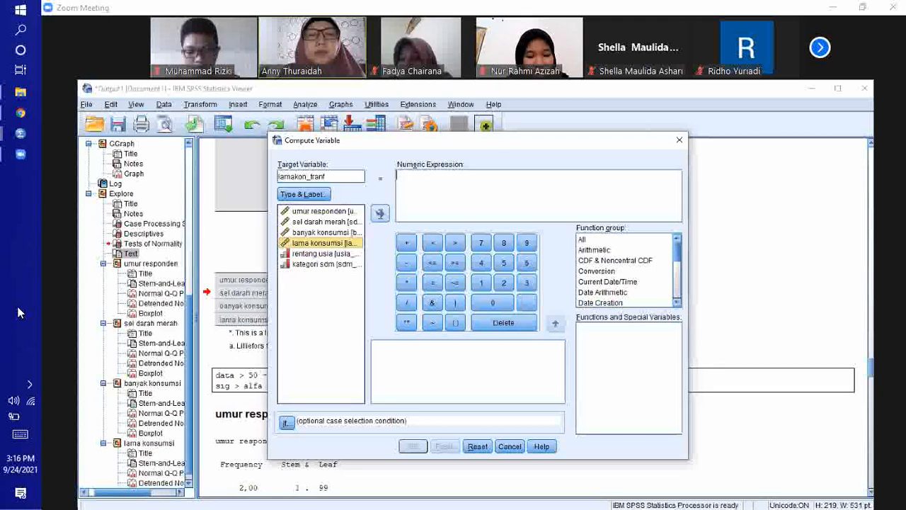
pyautogui.click(380, 213)
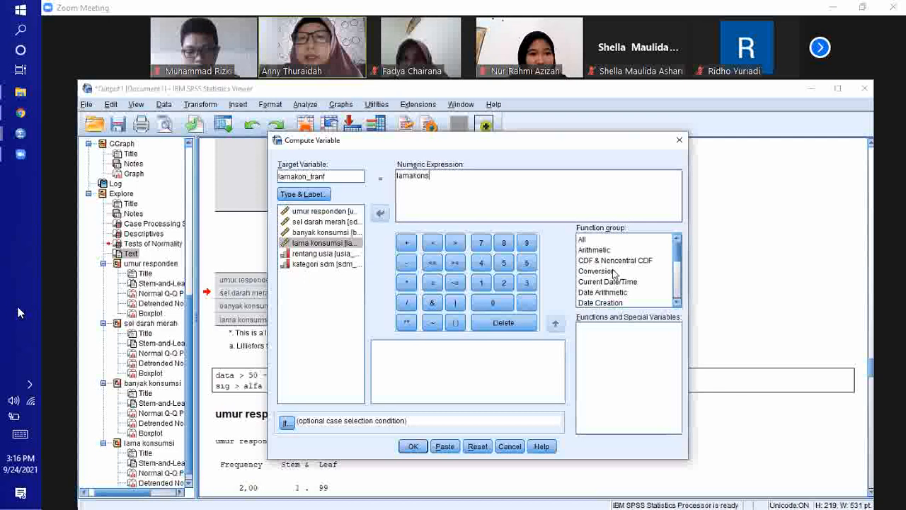
pyautogui.click(585, 250)
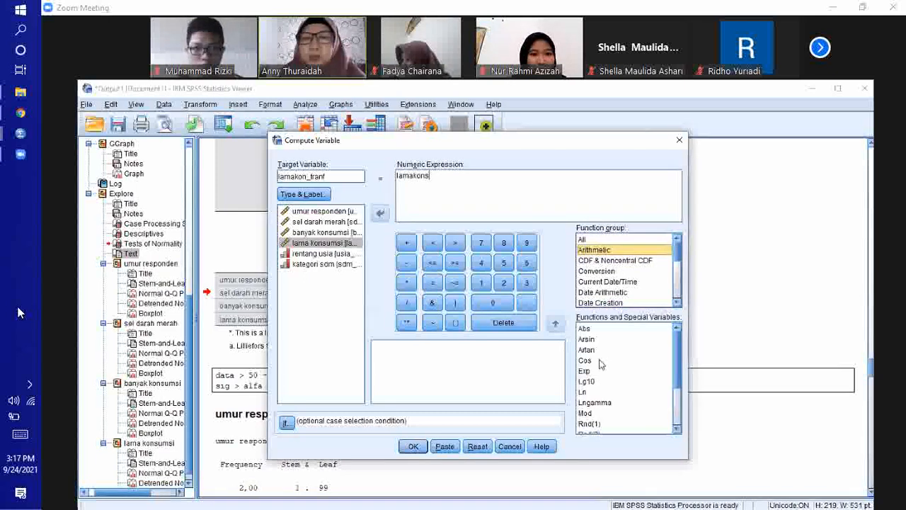
pyautogui.click(589, 380)
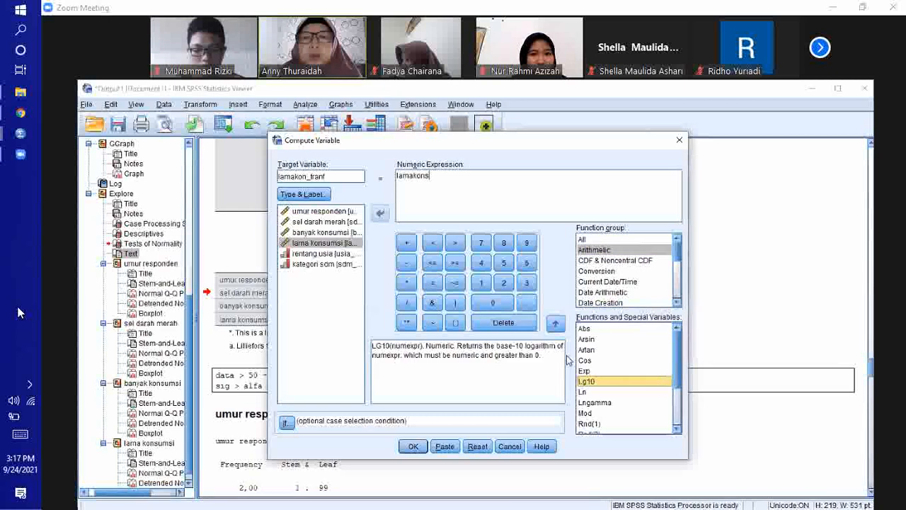
pyautogui.click(555, 325)
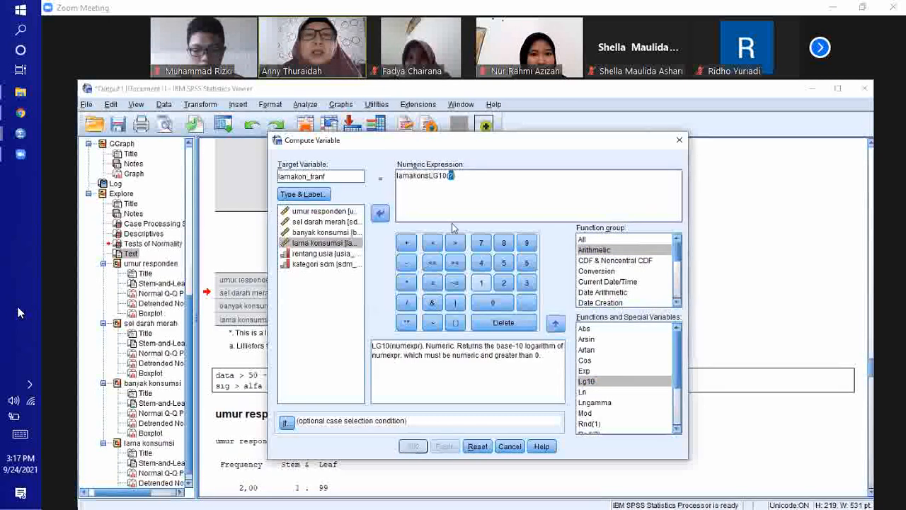
# Delete lamakons in front of the LG10 function so the numeric expression holds only LG10(?).
pyautogui.click(397, 176)
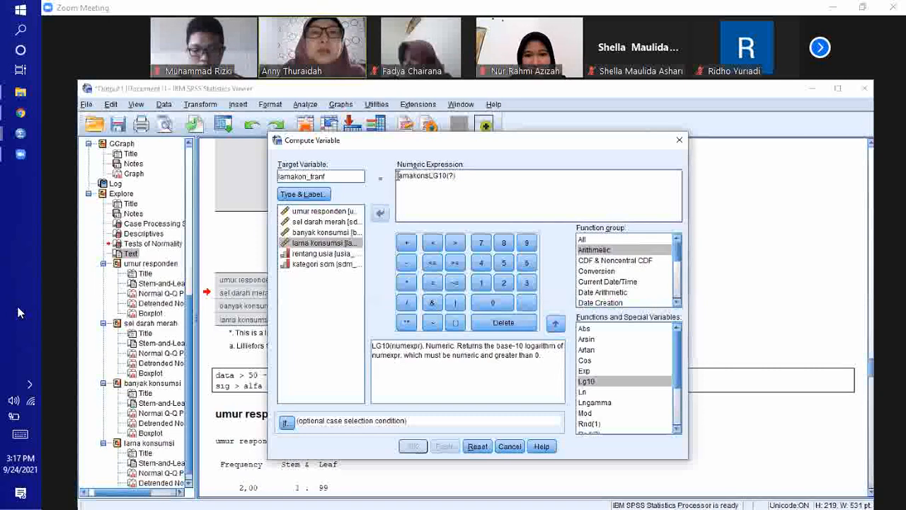
pyautogui.moveTo(398, 176); pyautogui.dragTo(425, 176)
pyautogui.press('Delete')
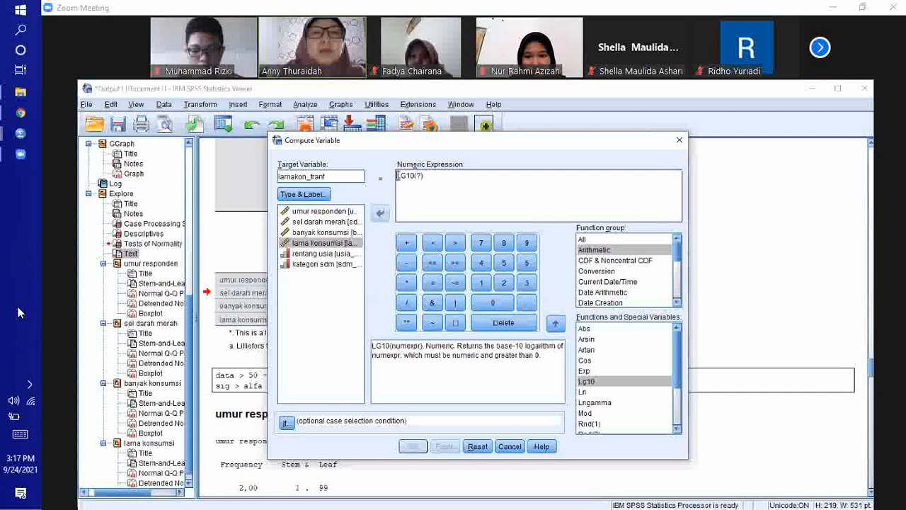
pyautogui.click(350, 242)
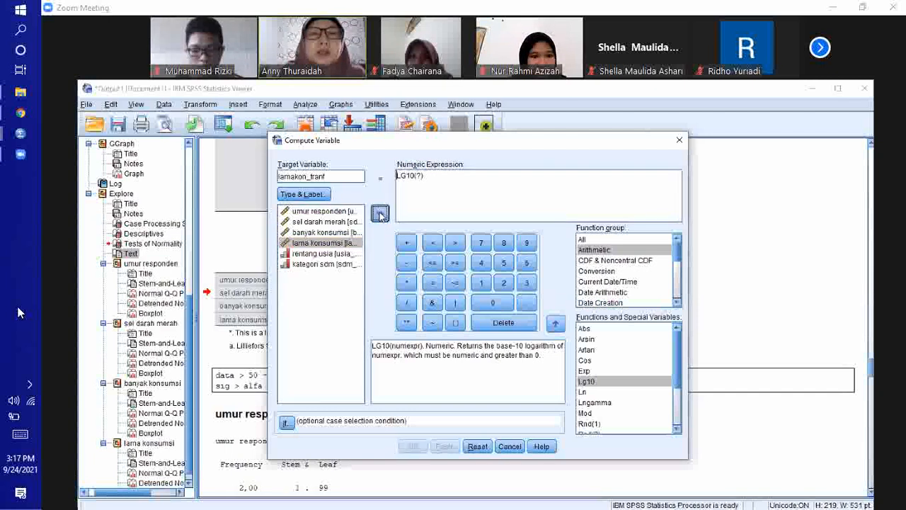
pyautogui.click(380, 214)
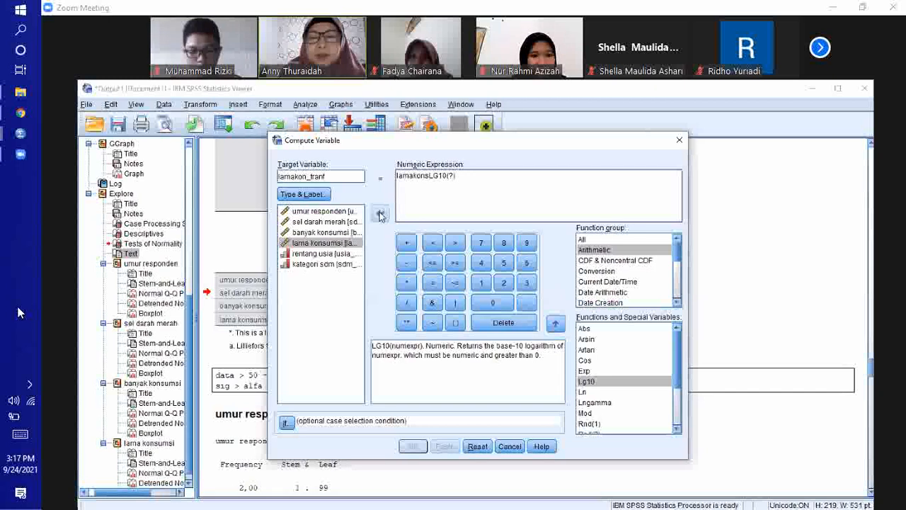
pyautogui.press('BackSpace')
pyautogui.press('BackSpace')
pyautogui.press('BackSpace')
pyautogui.press('BackSpace')
pyautogui.press('BackSpace')
pyautogui.press('BackSpace')
pyautogui.press('BackSpace')
pyautogui.press('BackSpace')
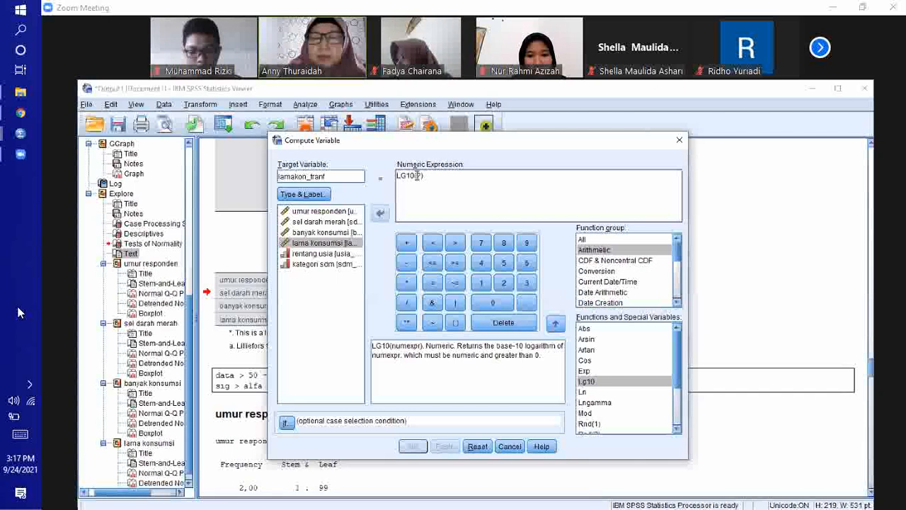
# Insert the lama konsumsi variable as the LG10 argument, remove the placeholder so it reads LG10(lamakons), and run the computation.
pyautogui.click(342, 243)
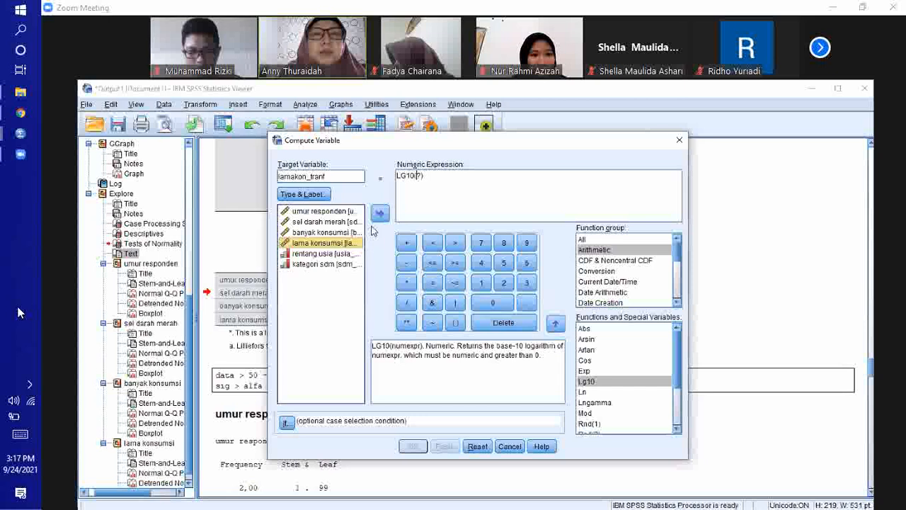
pyautogui.click(381, 214)
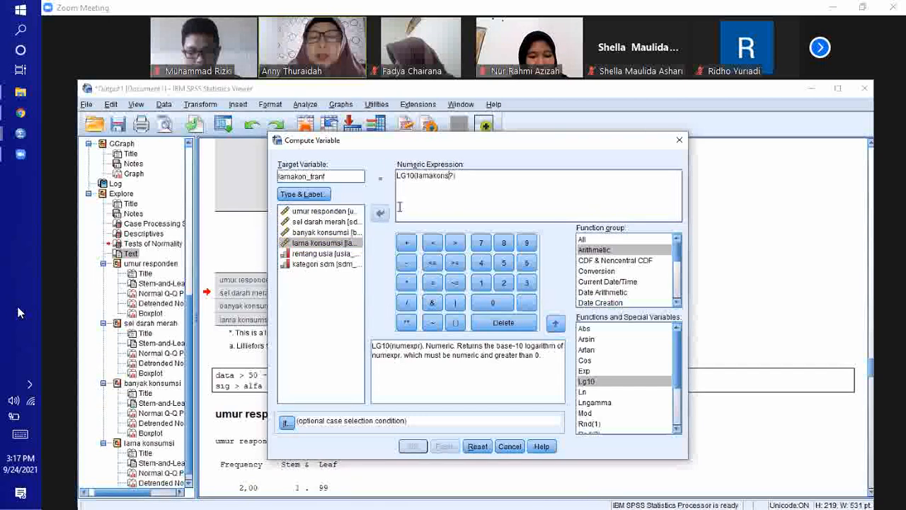
pyautogui.press('Delete')
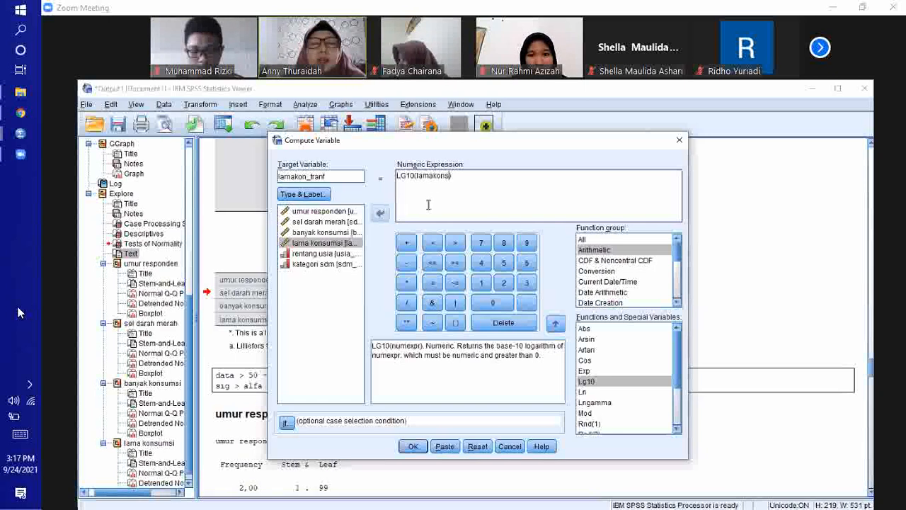
pyautogui.click(414, 447)
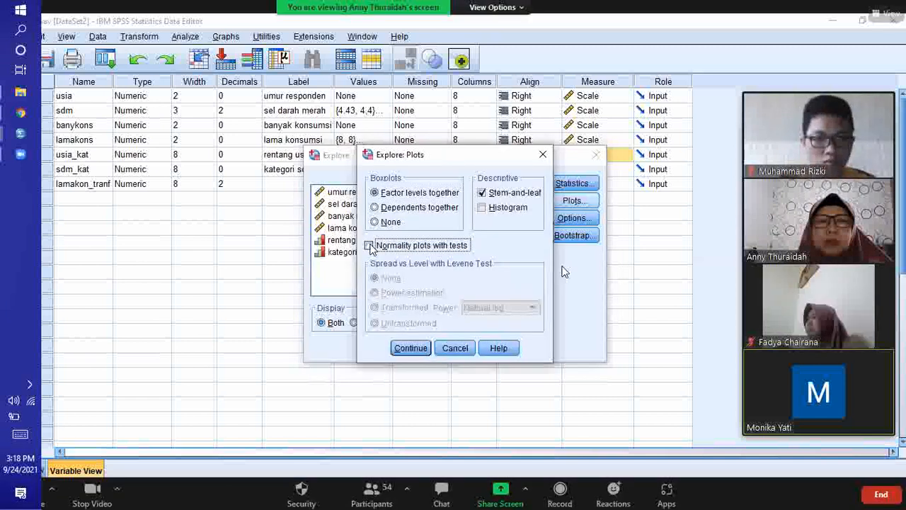
# Review the Explore output for lamakon_tranf and go back to the earlier Tests of Normality table for the original variables.
pyautogui.moveTo(855, 370)
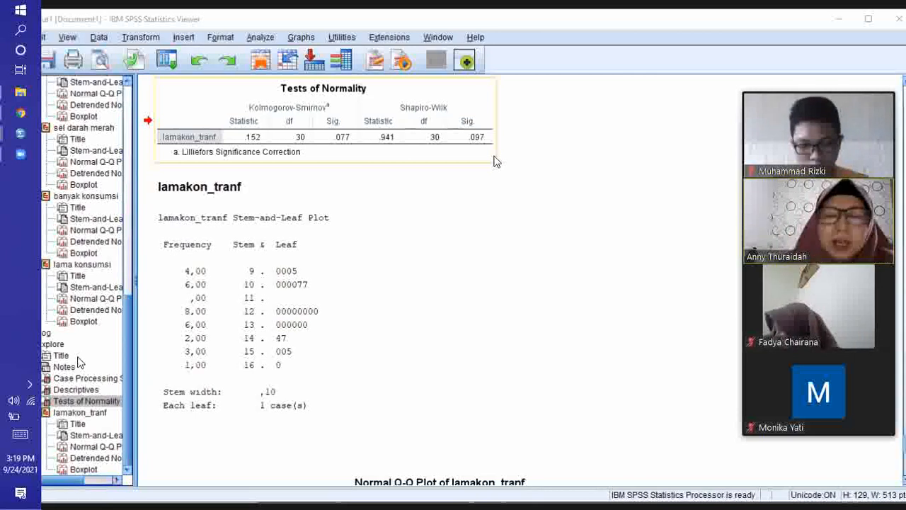
pyautogui.click(496, 161)
pyautogui.scroll(4, 496, 162)
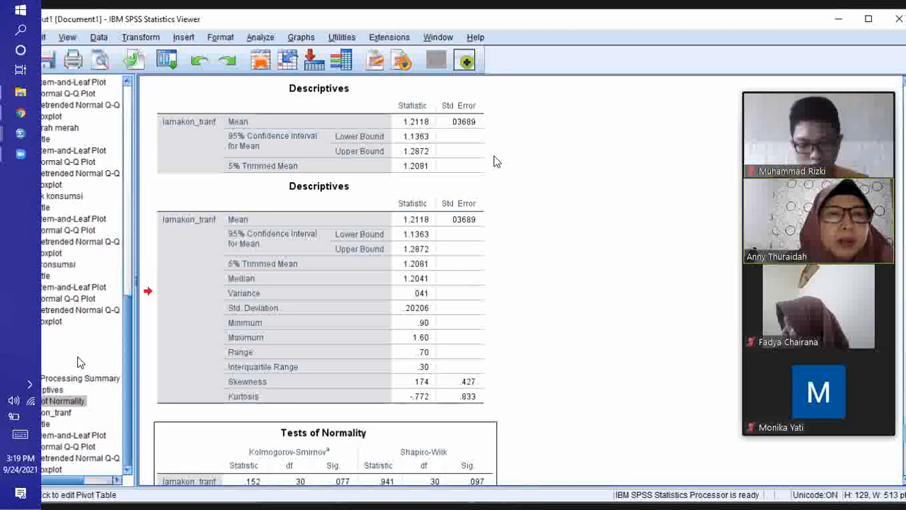
pyautogui.scroll(4, 496, 162)
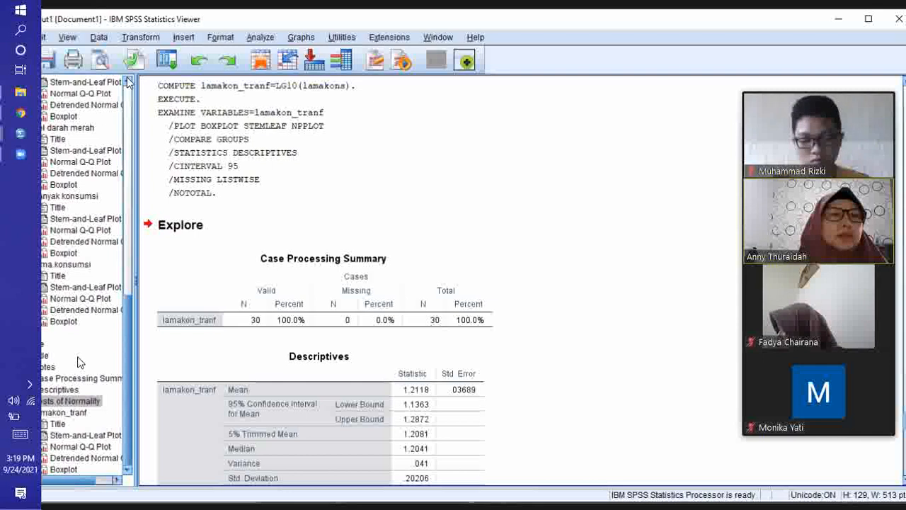
pyautogui.click(127, 81)
pyautogui.click(127, 81)
pyautogui.click(127, 81)
pyautogui.click(127, 82)
pyautogui.click(128, 81)
pyautogui.click(92, 95)
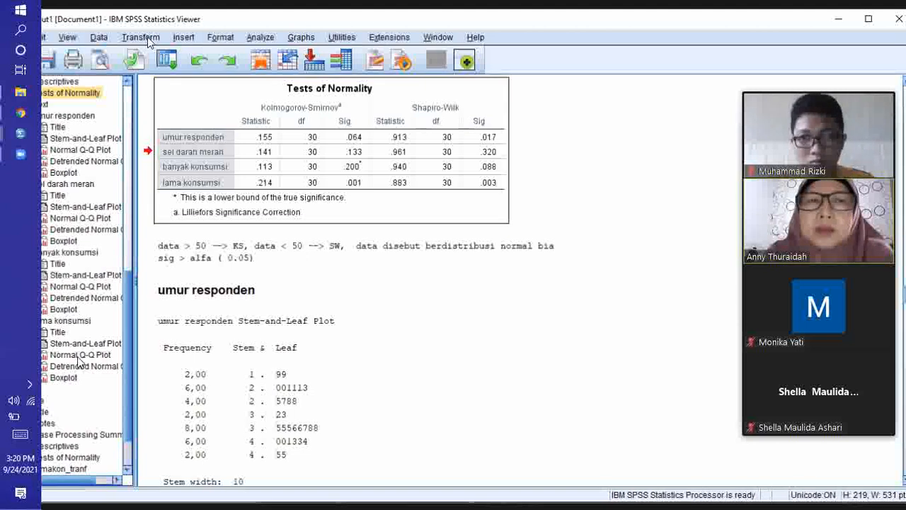
# Open Compute Variable, look through the arithmetic functions from Exp to Trunc, and close the dialog without computing.
pyautogui.click(145, 38)
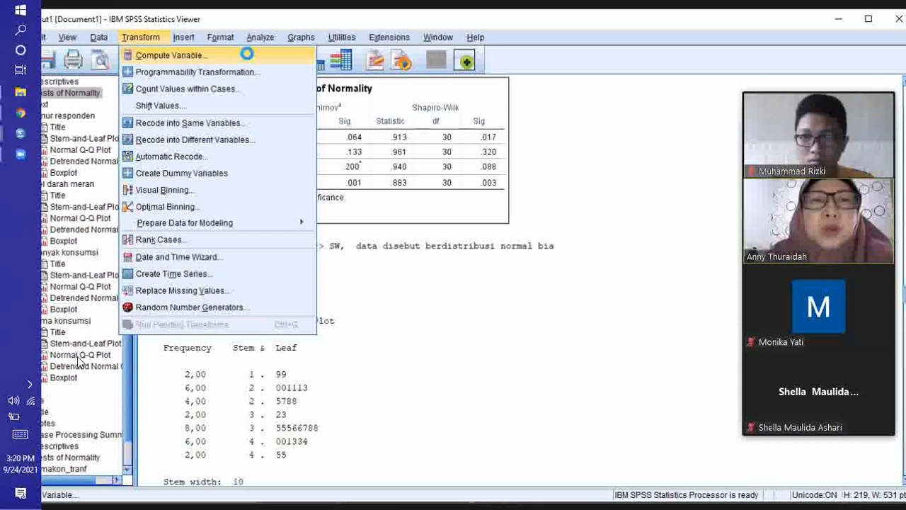
pyautogui.press('Return')
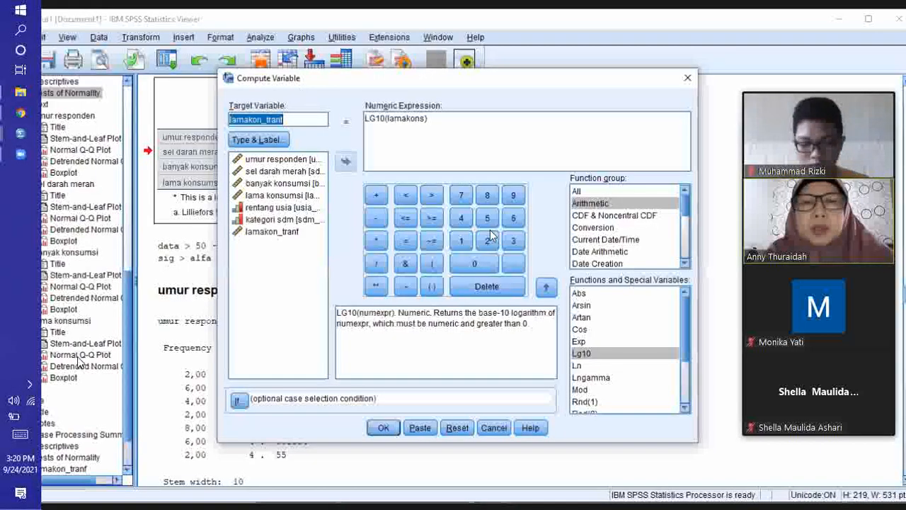
pyautogui.moveTo(478, 78); pyautogui.dragTo(360, 93)
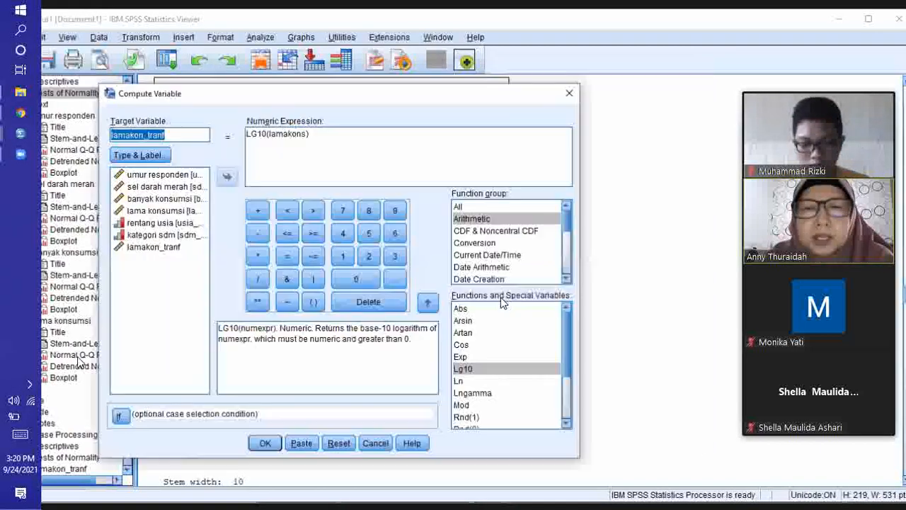
pyautogui.click(461, 358)
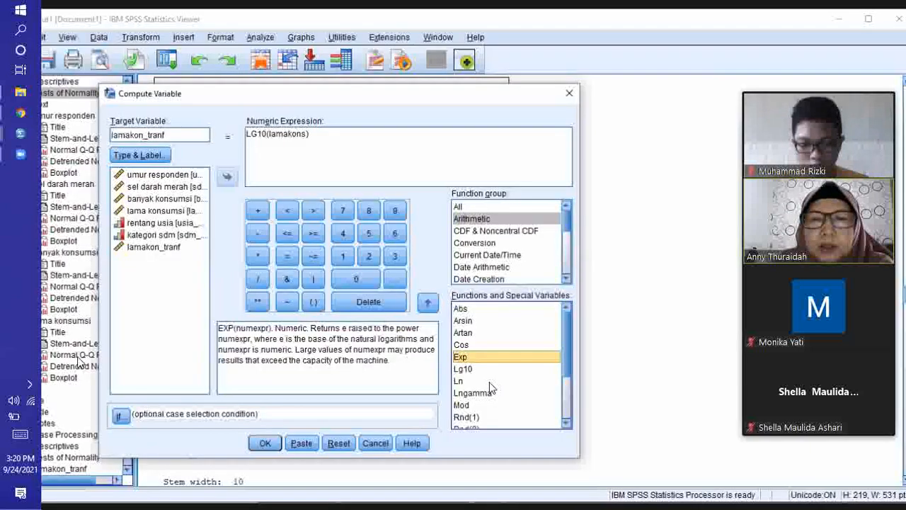
pyautogui.click(567, 423)
pyautogui.click(566, 423)
pyautogui.click(567, 423)
pyautogui.click(566, 423)
pyautogui.click(566, 424)
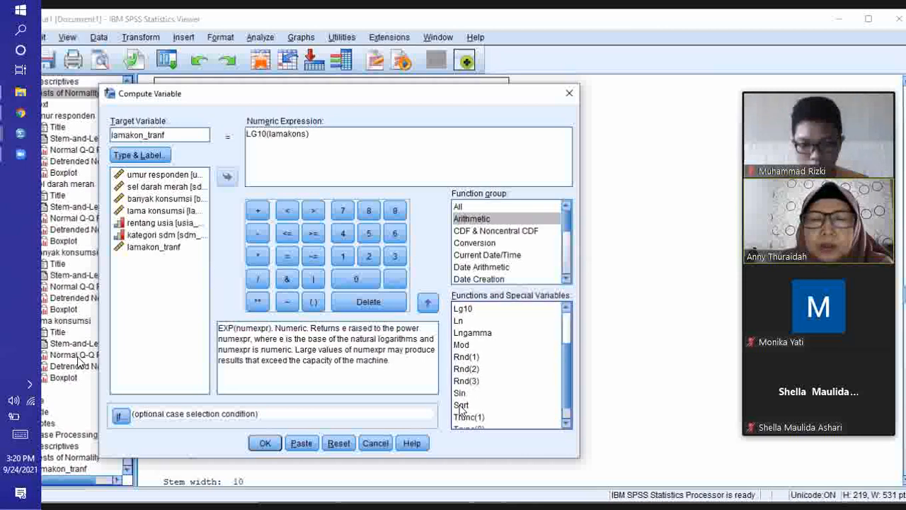
pyautogui.click(568, 423)
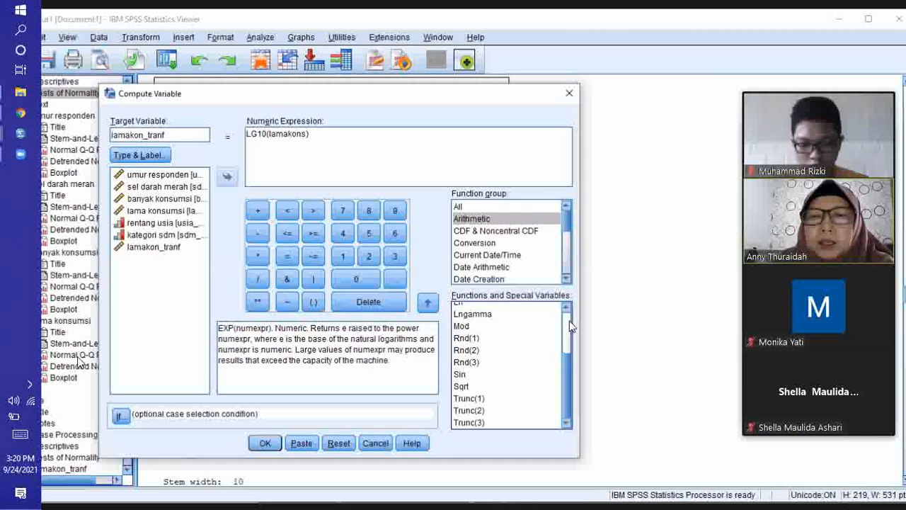
pyautogui.scroll(1, 569, 315)
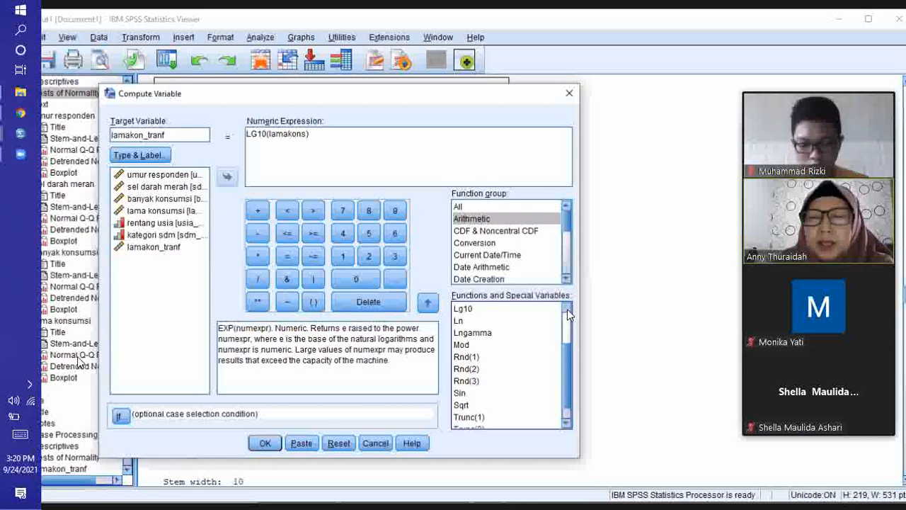
pyautogui.scroll(1, 568, 315)
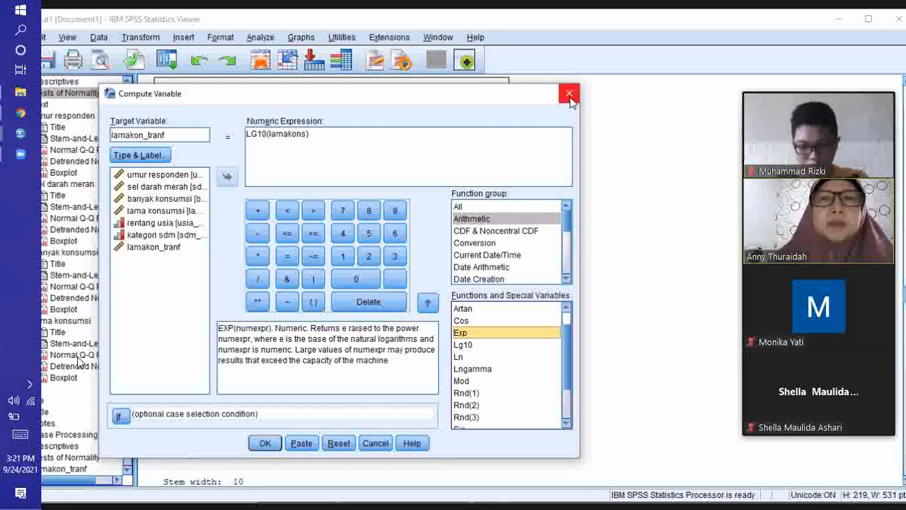
pyautogui.press('Escape')
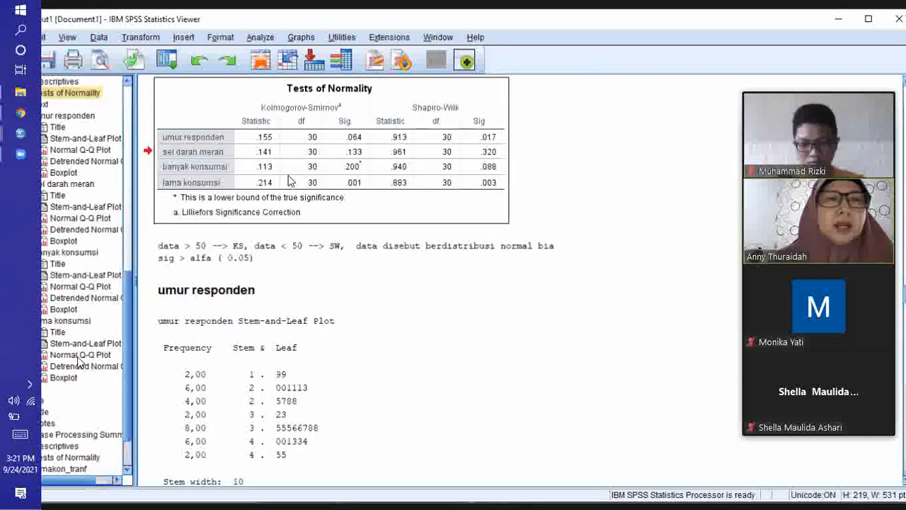
# Edit the note below the four-variable Tests of Normality table and start a new line reading "PR merubah umur responden".
pyautogui.click(268, 266)
pyautogui.click(266, 262)
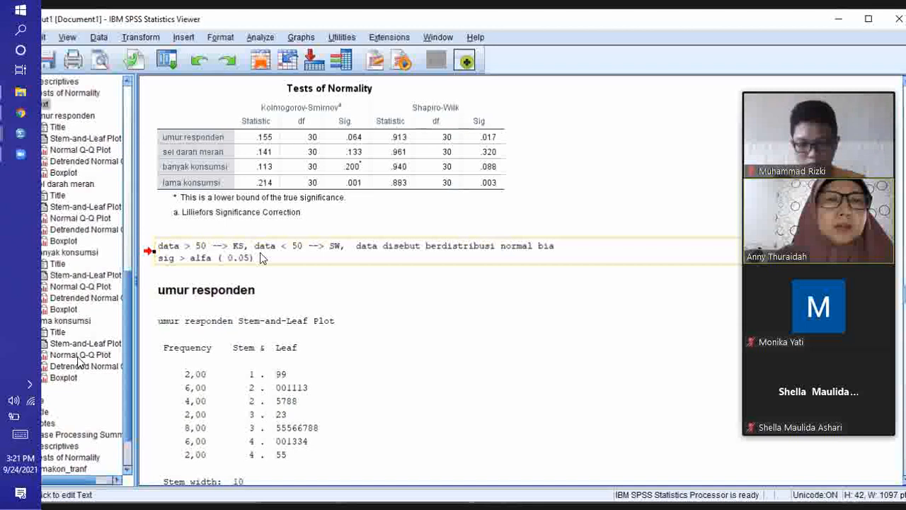
pyautogui.click(251, 256)
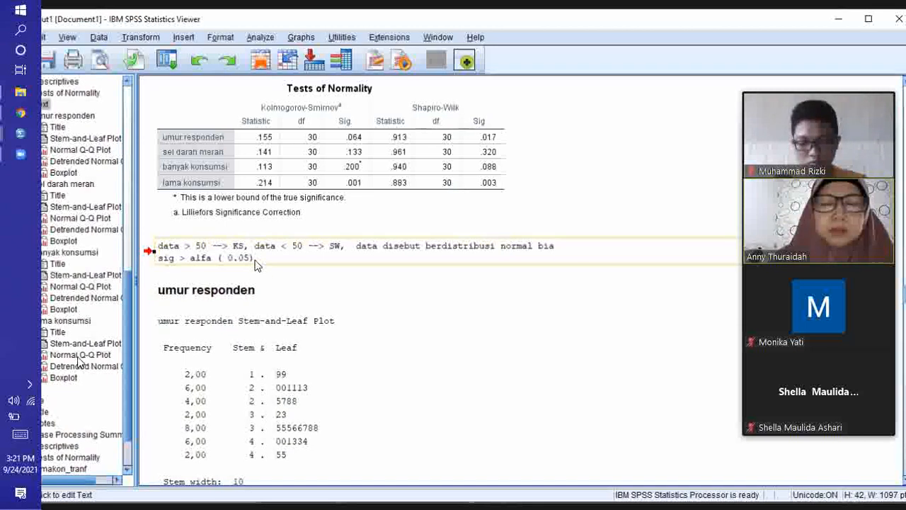
pyautogui.doubleClick(256, 265)
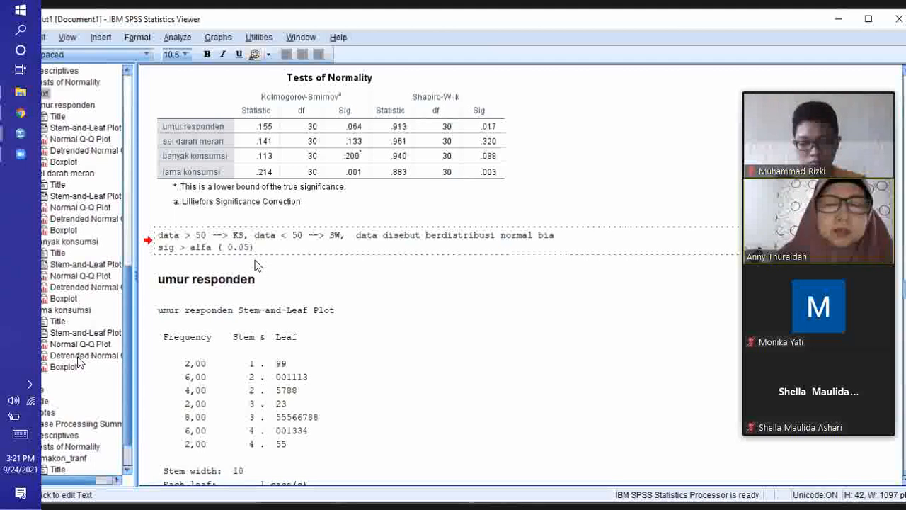
pyautogui.press('Return')
pyautogui.write('P')
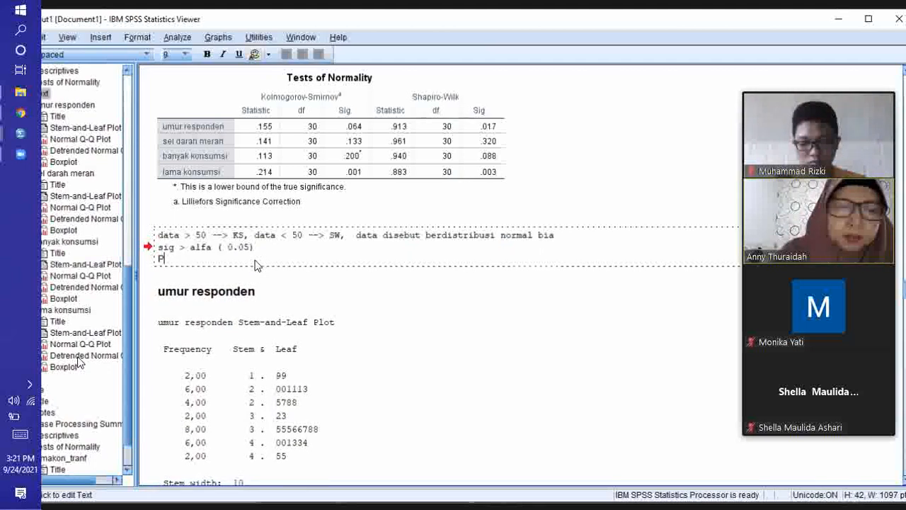
pyautogui.write('R merubah')
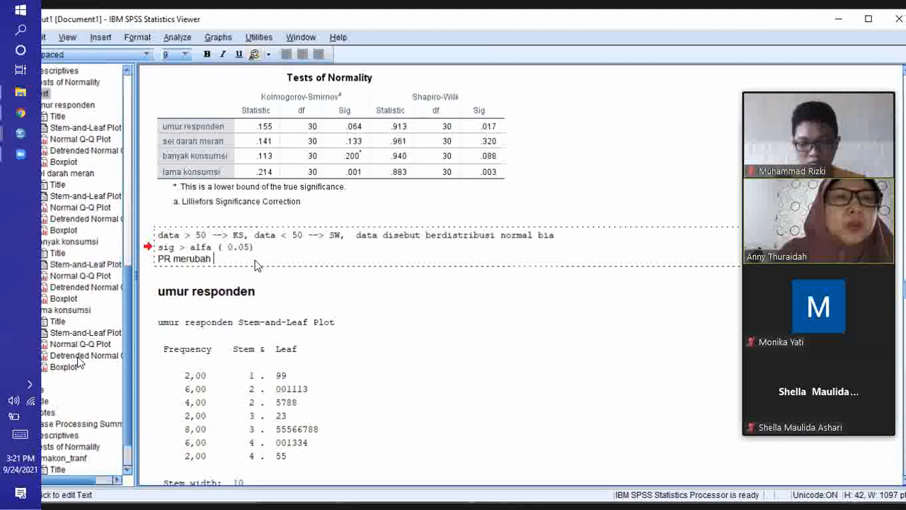
pyautogui.write(' umur ')
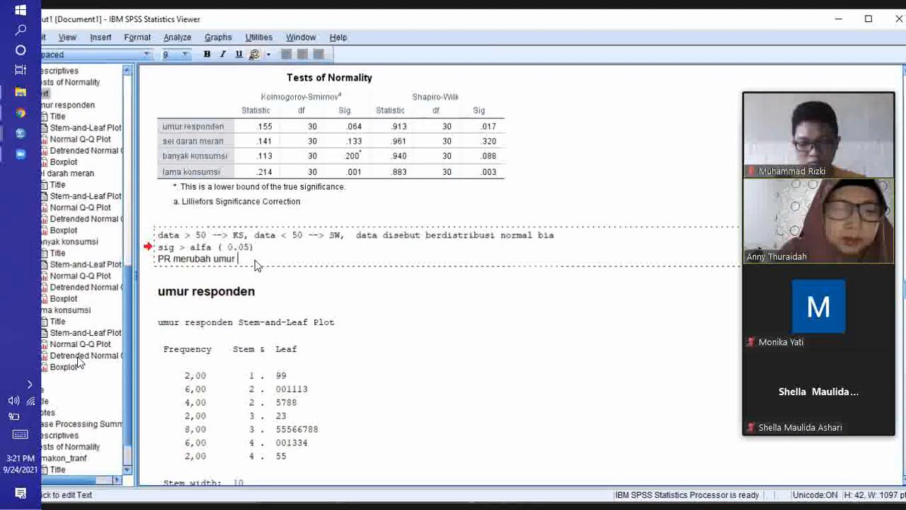
pyautogui.write('respon')
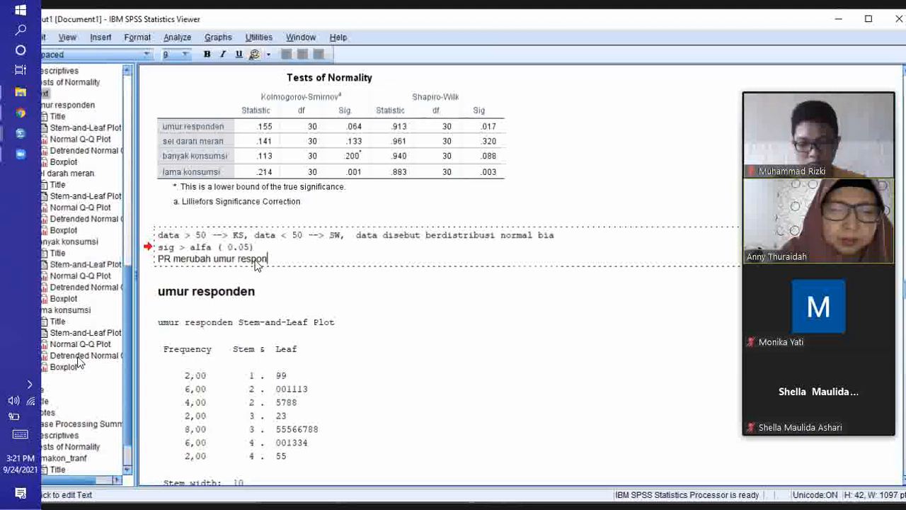
pyautogui.write('den mm')
# Continue the homework line in the note with the words "mengguna compute sampai".
pyautogui.press('BackSpace')
pyautogui.write('renggu')
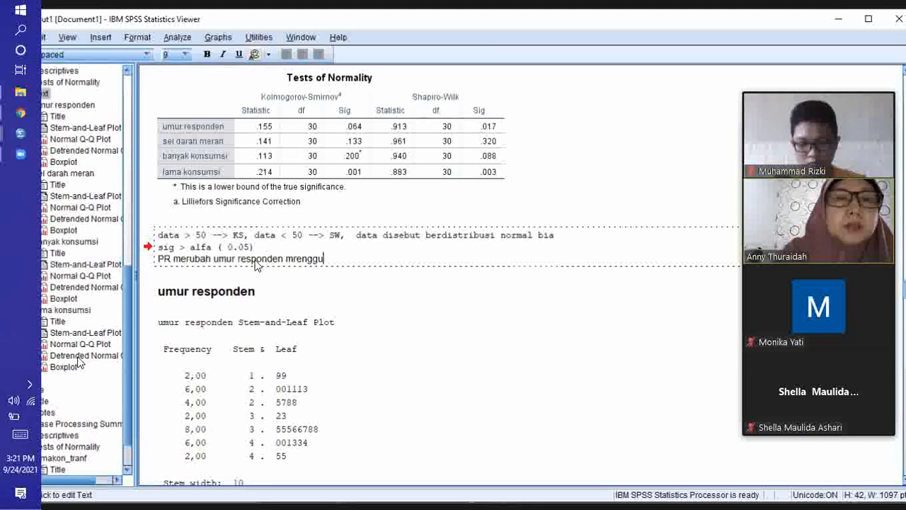
pyautogui.write('n')
pyautogui.press('BackSpace')
pyautogui.press('BackSpace')
pyautogui.press('BackSpace')
pyautogui.press('BackSpace')
pyautogui.press('BackSpace')
pyautogui.press('BackSpace')
pyautogui.press('BackSpace')
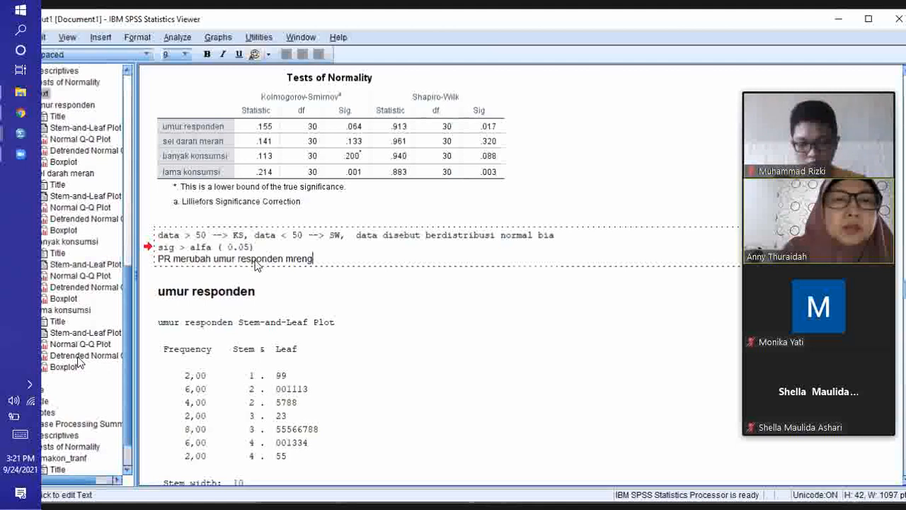
pyautogui.write('en')
pyautogui.write('ggu')
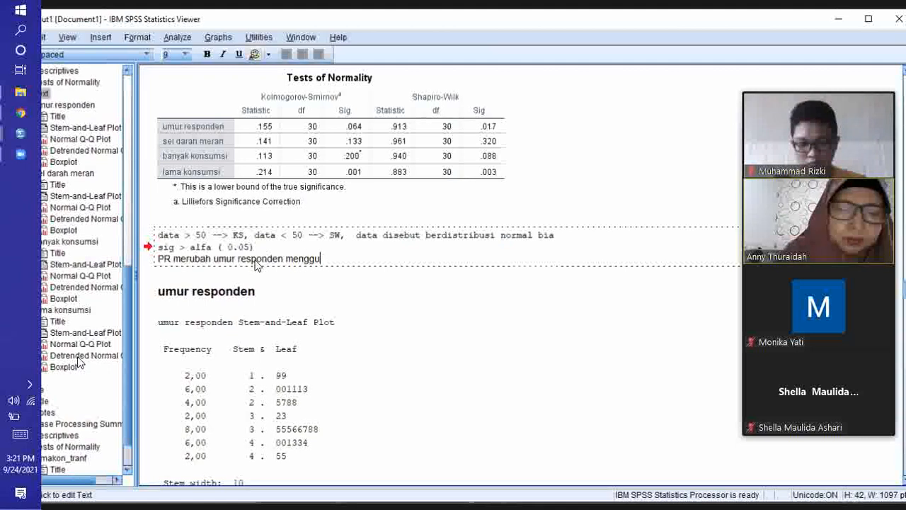
pyautogui.write('na compute sampai nor')
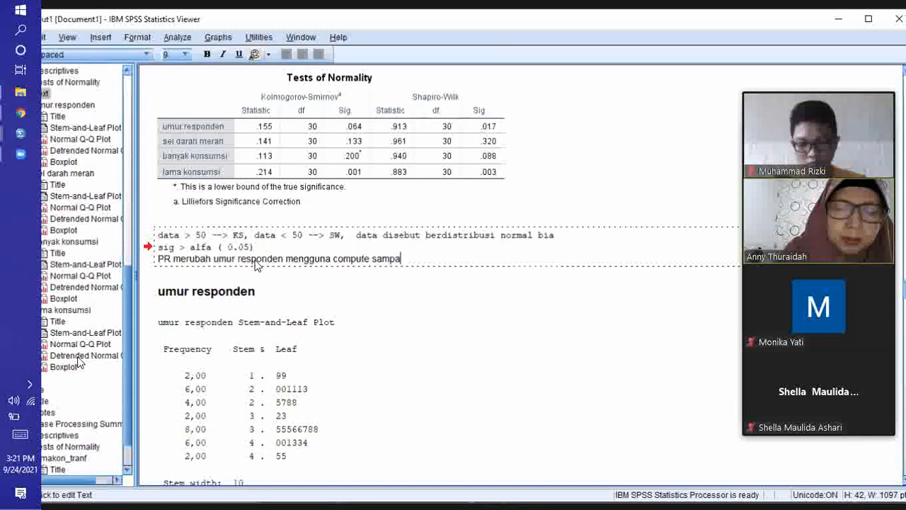
# Complete the homework line with "berdistribusi normal", correct its typing errors, and finish editing the note.
pyautogui.press('BackSpace')
pyautogui.press('BackSpace')
pyautogui.press('BackSpace')
pyautogui.write('berdids')
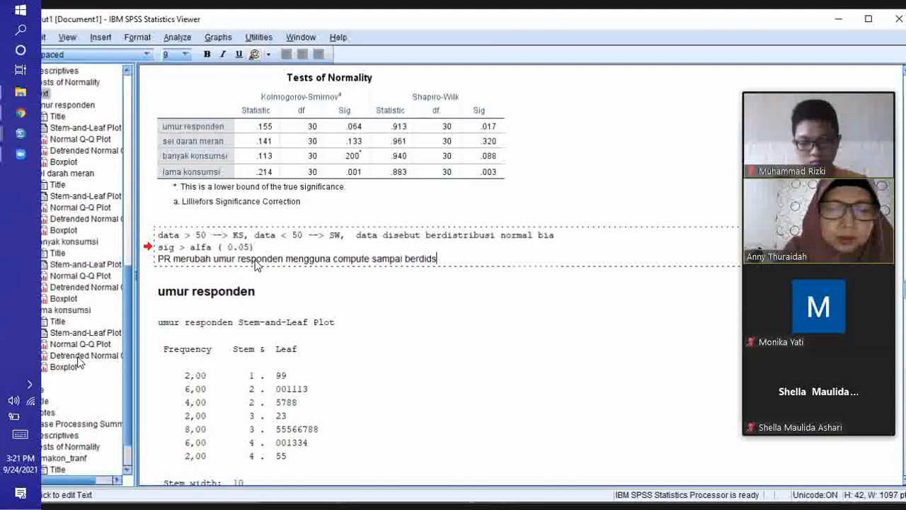
pyautogui.write('tribusi  ormal')
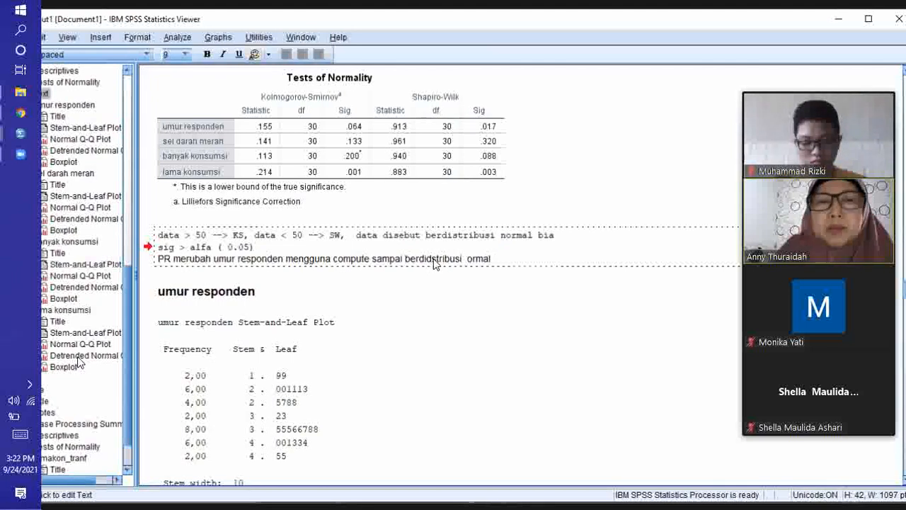
pyautogui.press('BackSpace')
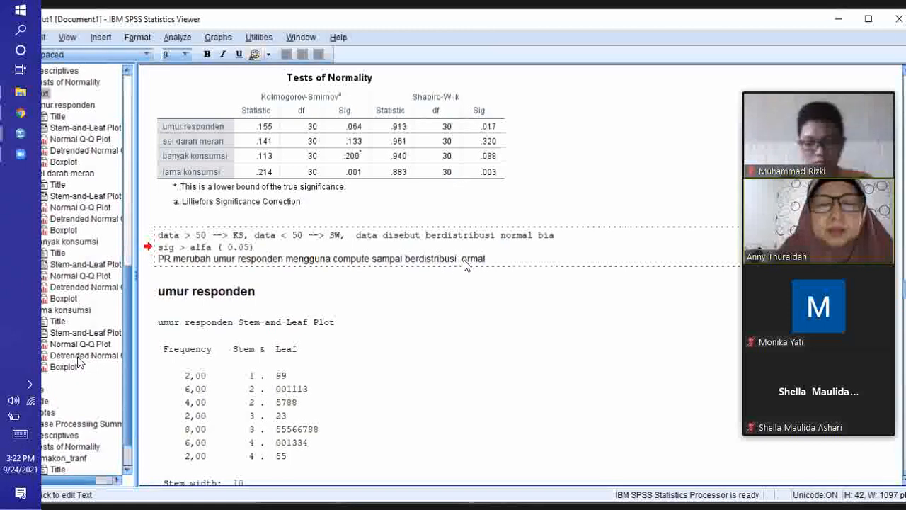
pyautogui.write('n')
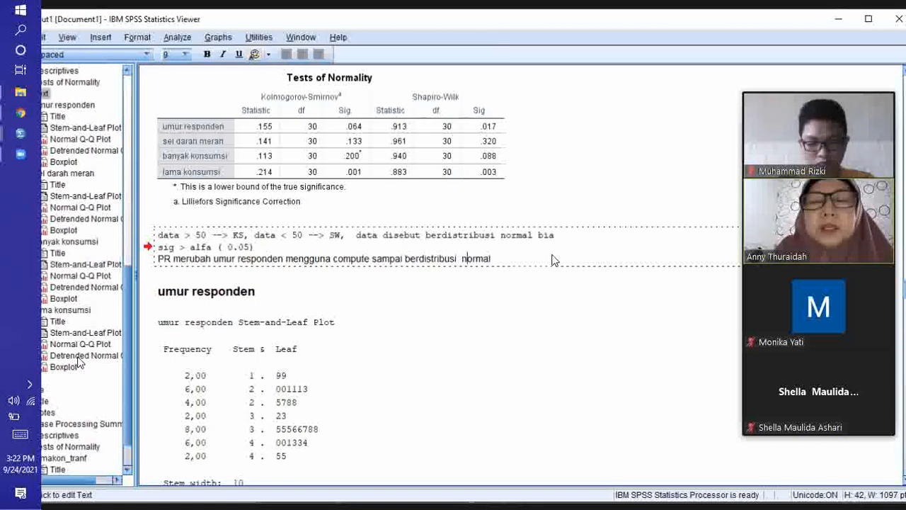
pyautogui.press('Return')
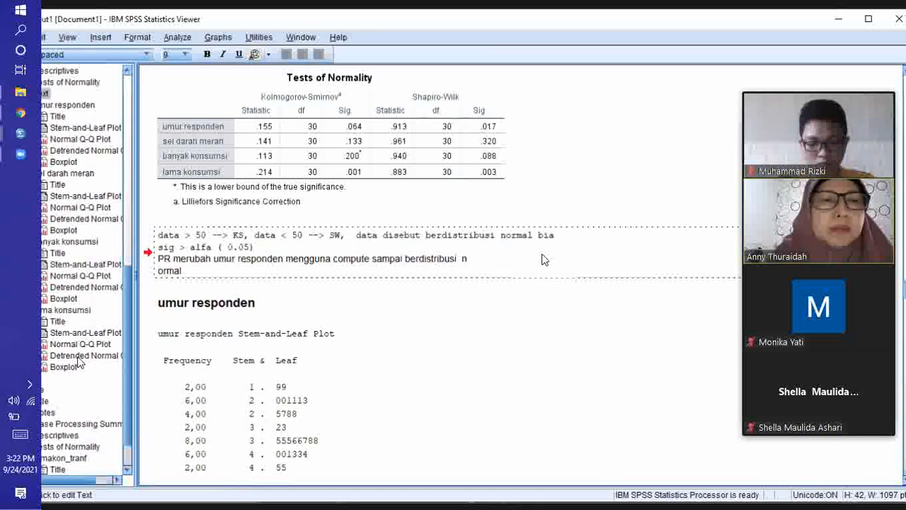
pyautogui.press('BackSpace')
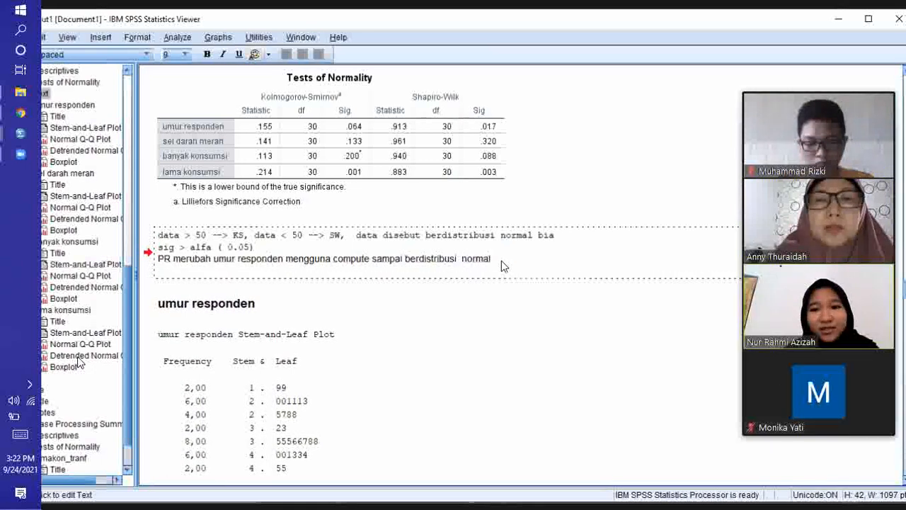
pyautogui.click(498, 264)
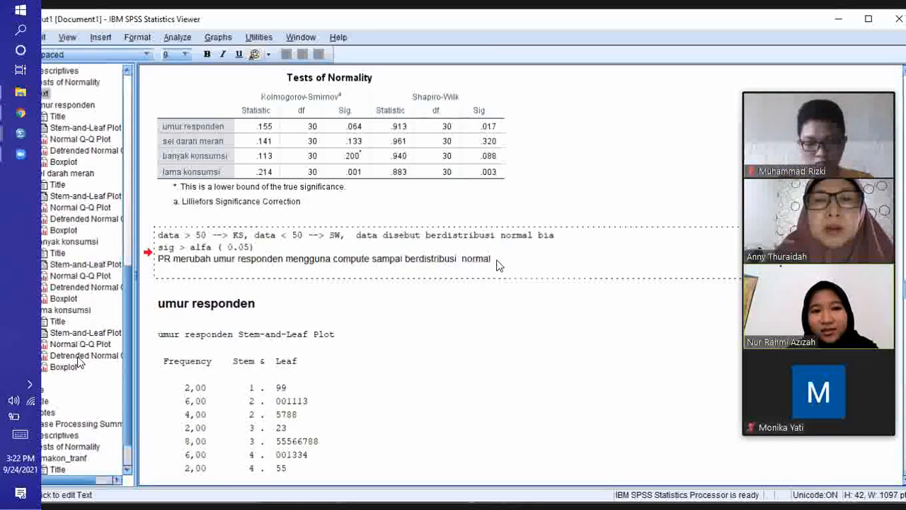
pyautogui.click(473, 314)
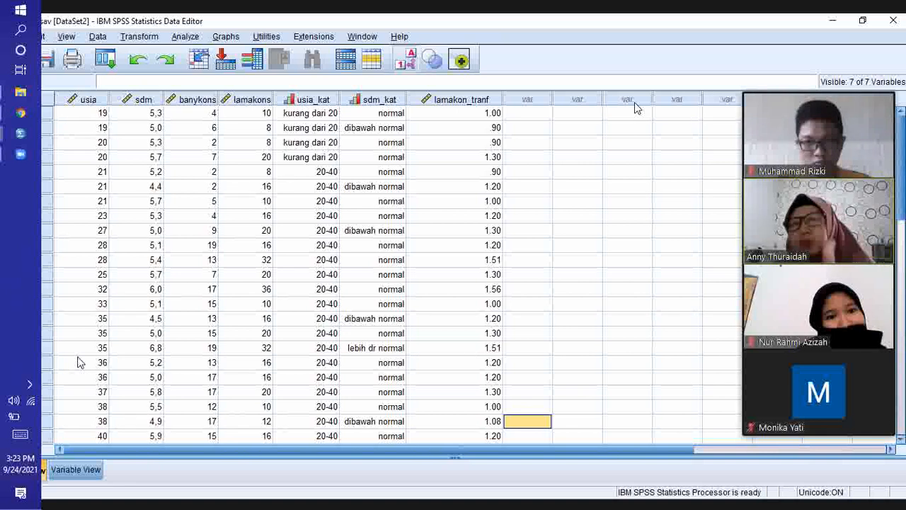
# Select the lamakon_tranf column in the data and recall the Compute Variable dialog.
pyautogui.click(461, 100)
pyautogui.click(115, 62)
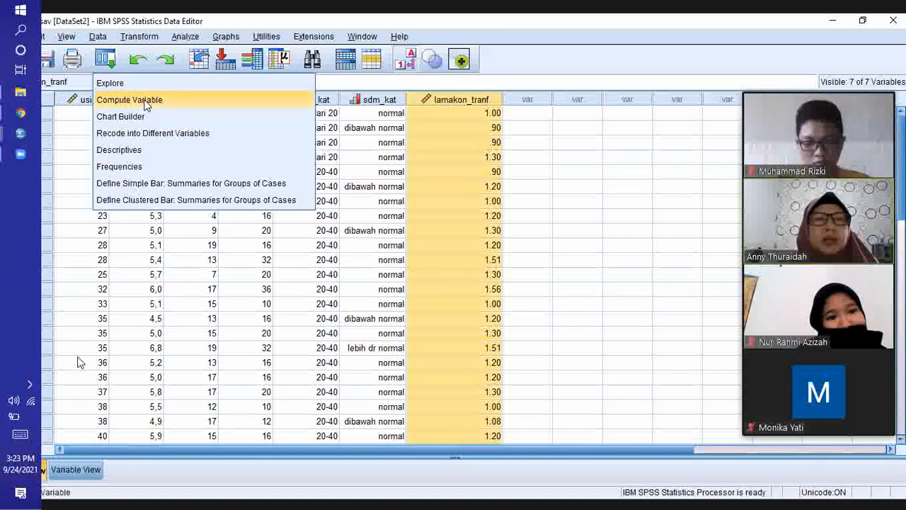
pyautogui.click(145, 104)
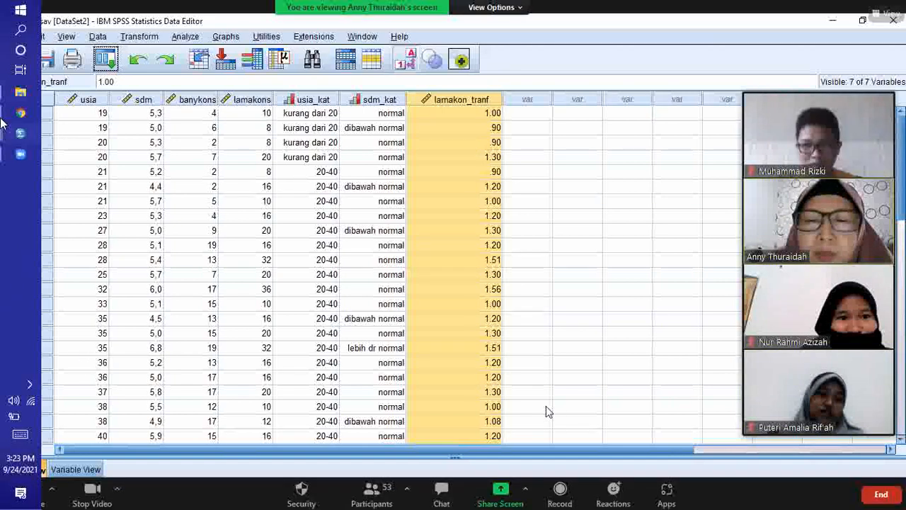
pyautogui.click(29, 383)
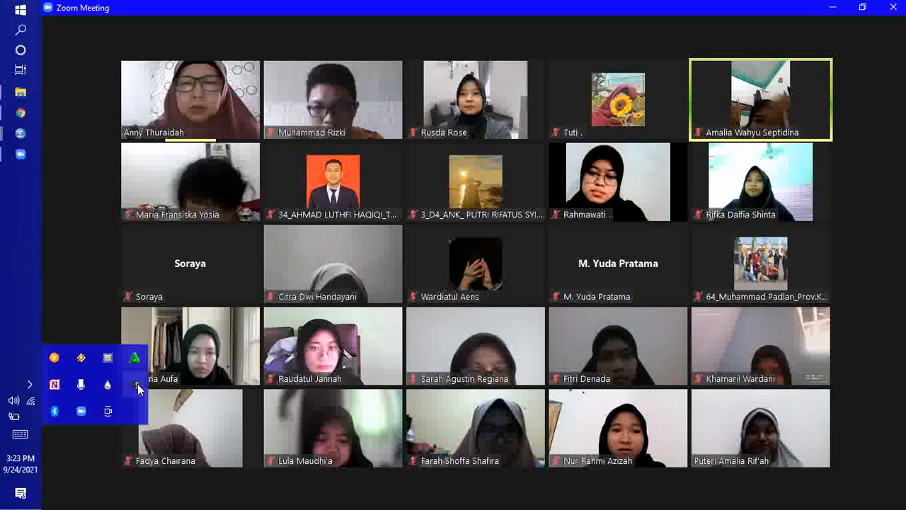
pyautogui.rightClick(138, 387)
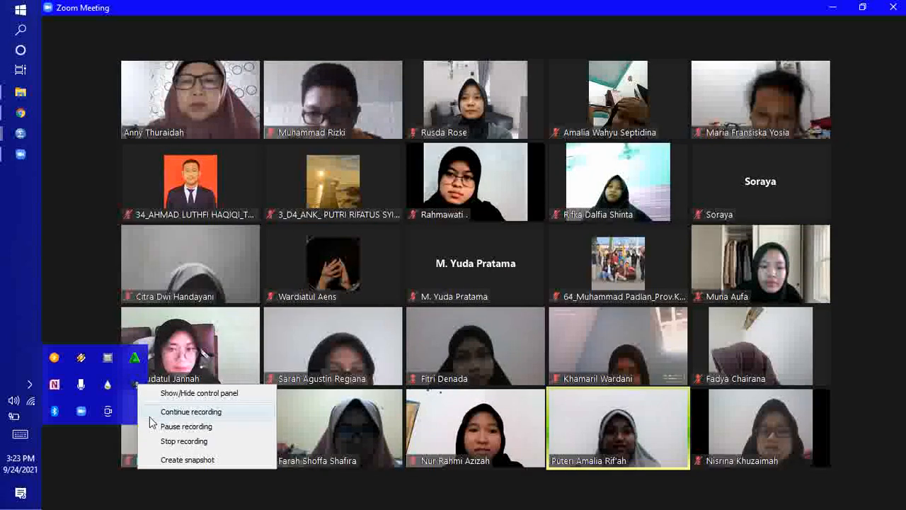